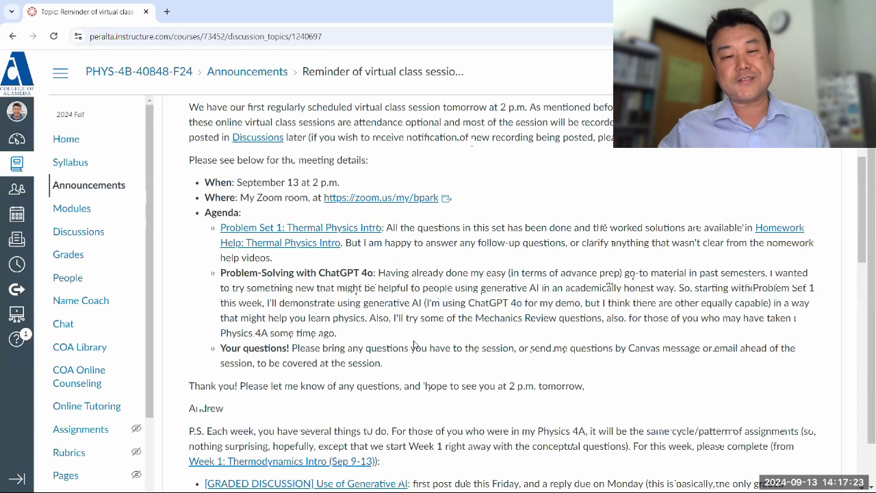
- Highlight the 'Problem-Solving with ChatGPT 4o' heading in the announcement, then deselect it
left_click_drag(220, 272, 371, 272)
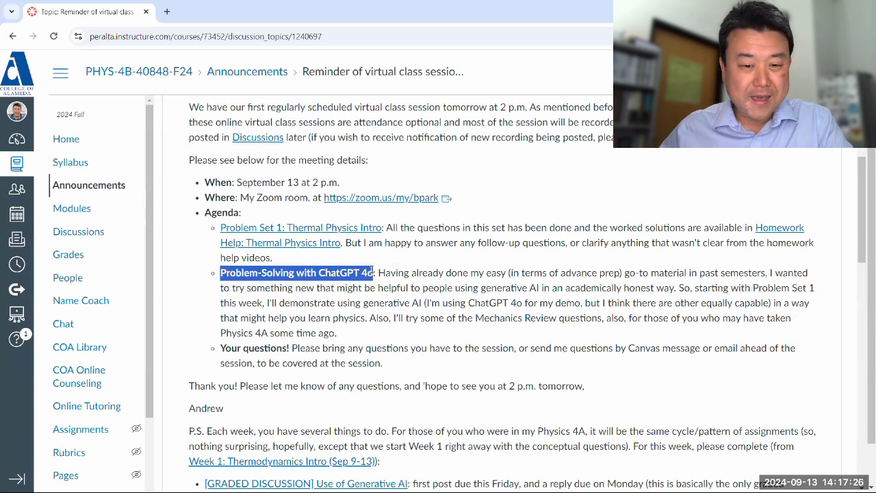
left_click(358, 338)
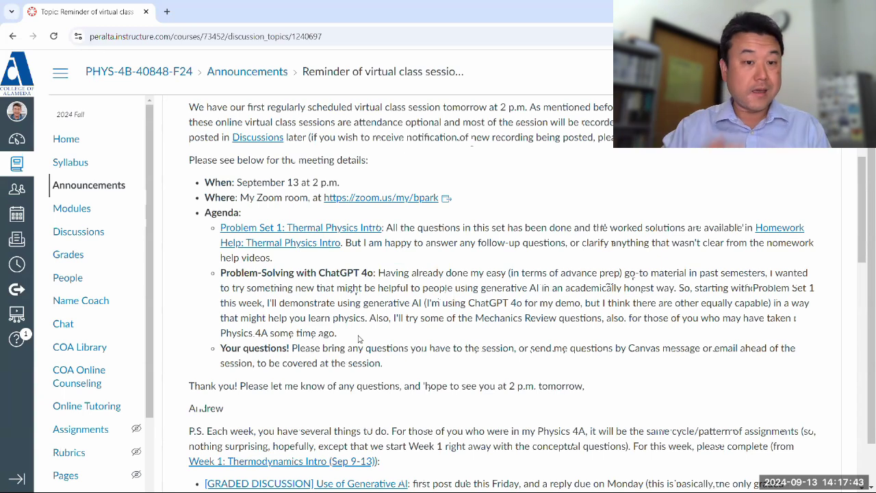
- Open Discussions in a new tab, then the Sep 9 orientation session post and its cloud recording
left_click(86, 235, "ctrl")
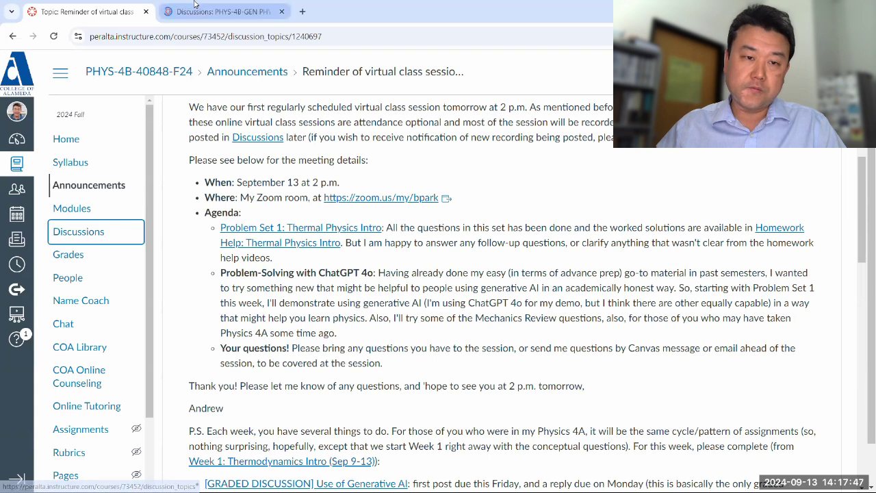
key("ctrl+Tab")
scroll(442, 289, "down", 3)
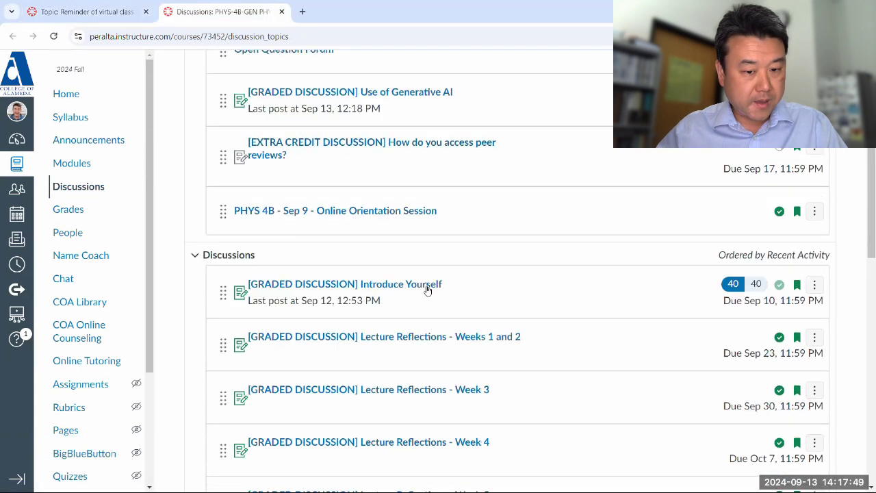
left_click(419, 209)
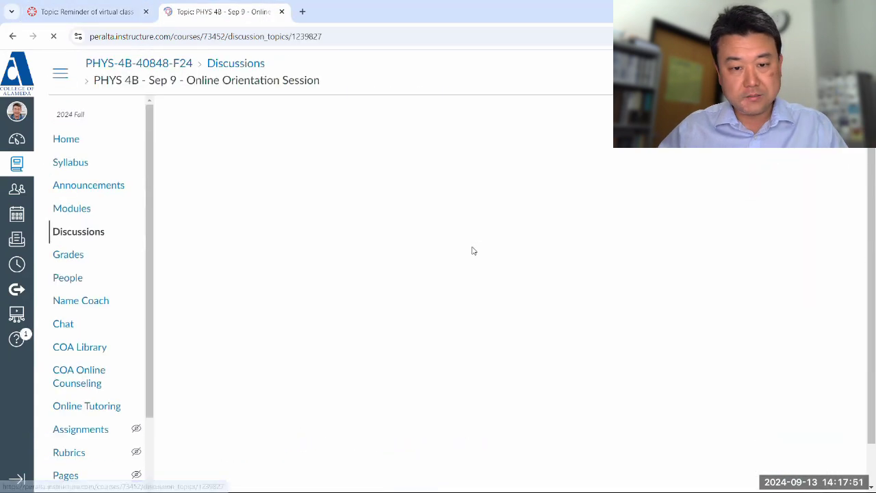
scroll(468, 308, "down", 1)
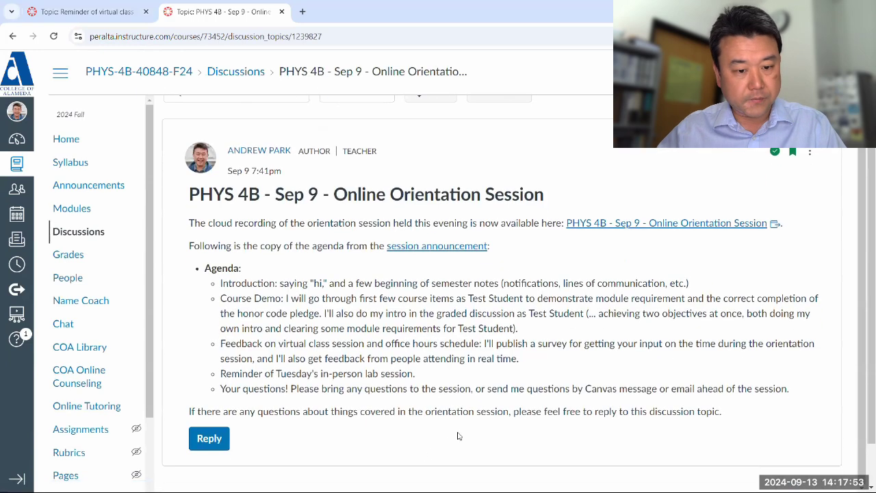
scroll(460, 435, "down", 1)
left_click(621, 180)
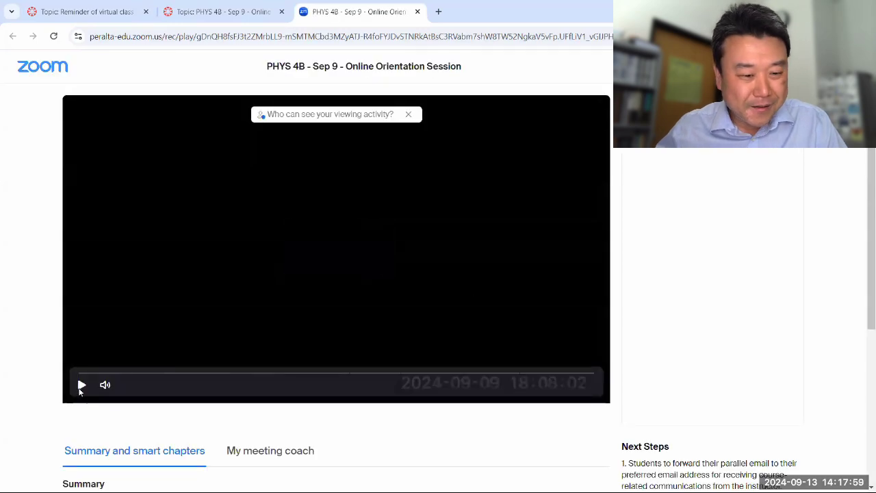
- Play the Sep 9 orientation recording muted, skipping ahead to about 53:48 of 59:13
left_click(80, 387)
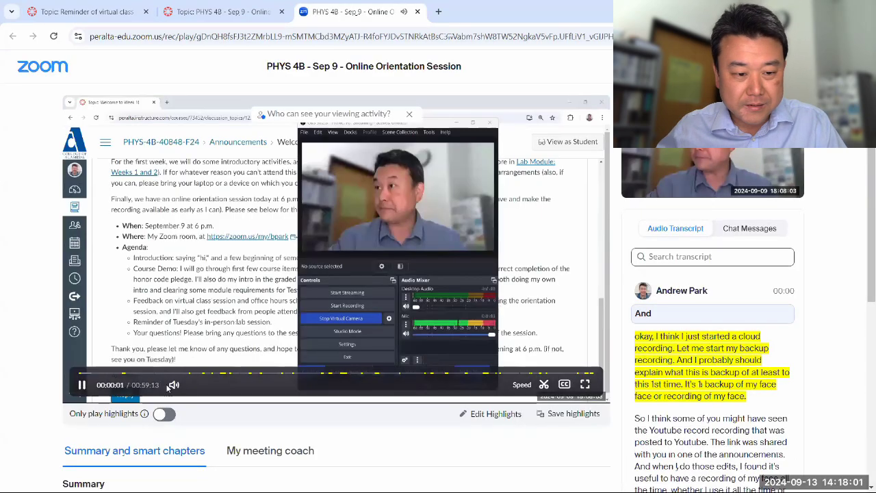
left_click(173, 384)
scroll(843, 355, "down", 5)
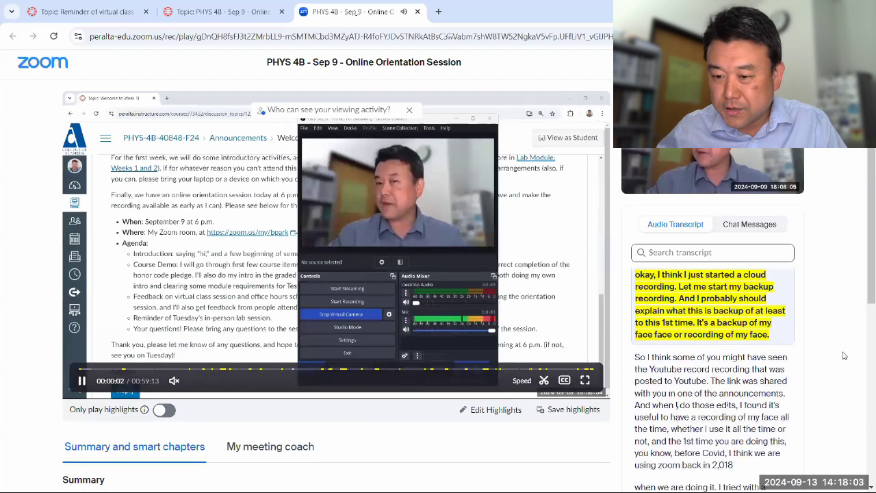
scroll(843, 354, "down", 3)
scroll(684, 342, "up", 5)
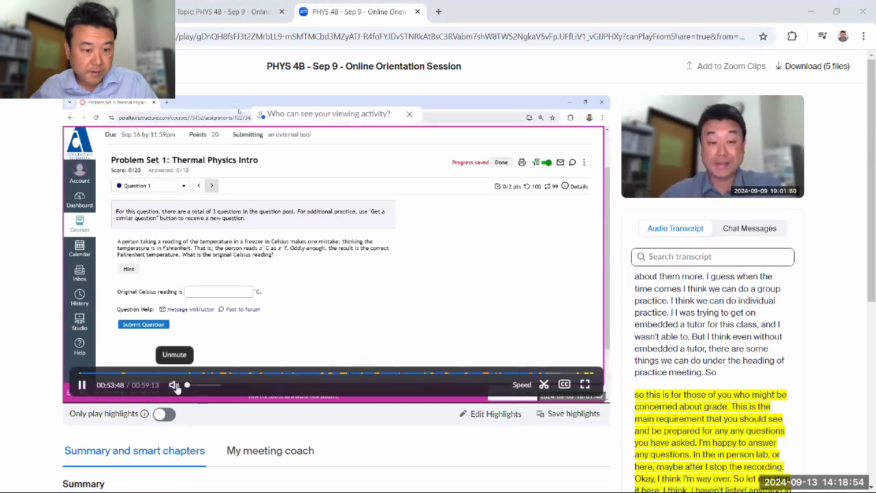
- Unmute the recording, listen to the Celsius–Fahrenheit ChatGPT demo, and pause at 54:52
left_click(174, 385)
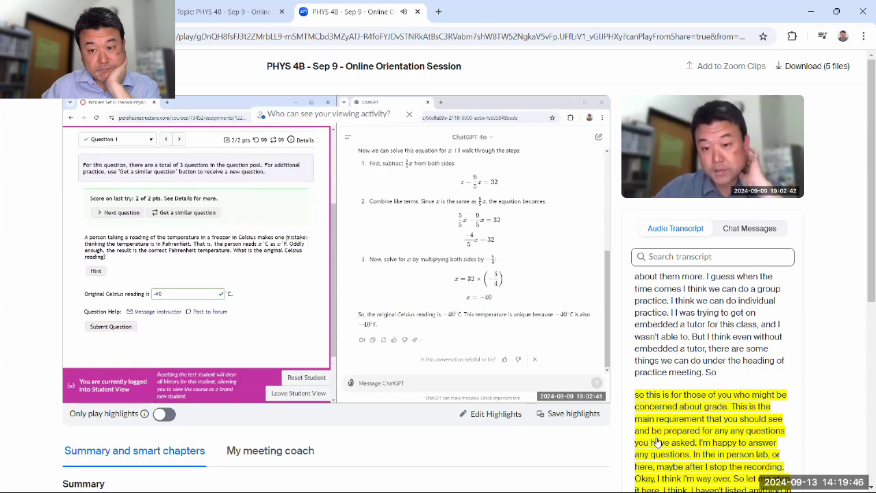
scroll(840, 426, "down", 2)
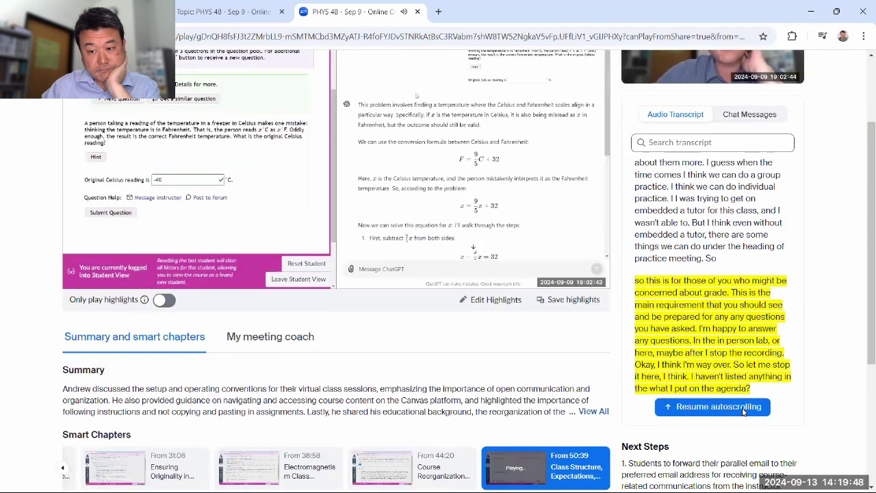
scroll(822, 382, "up", 2)
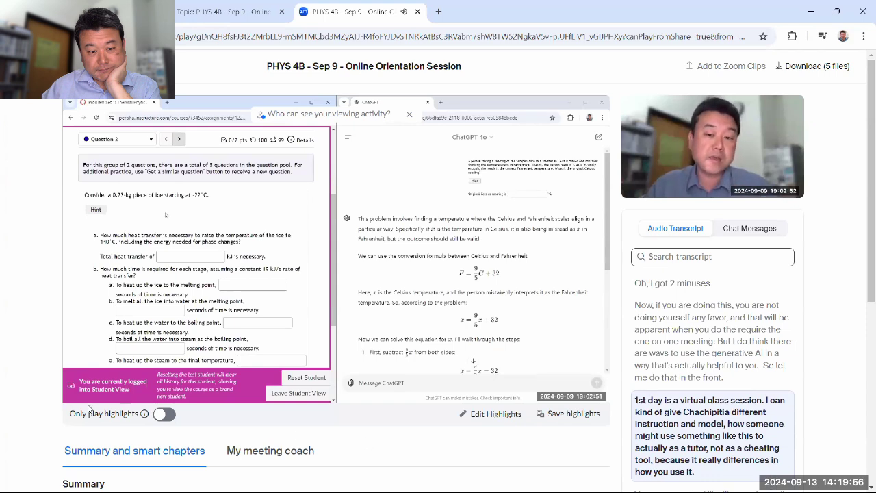
mouse_move(80, 389)
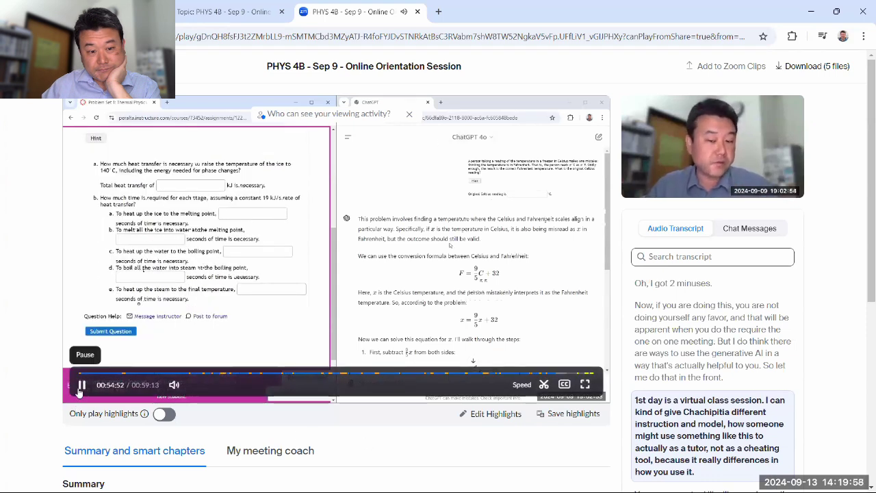
left_click(79, 389)
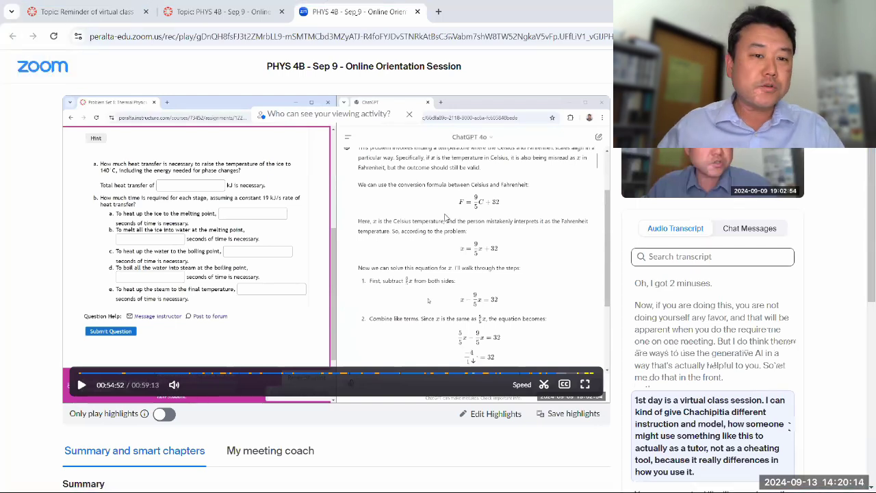
- Close the Zoom recording tab and the orientation discussion tab
middle_click(358, 15)
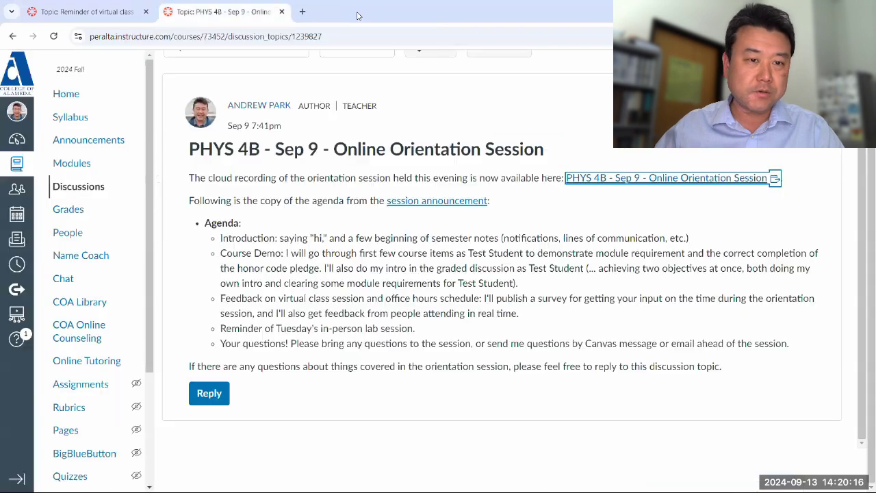
middle_click(259, 16)
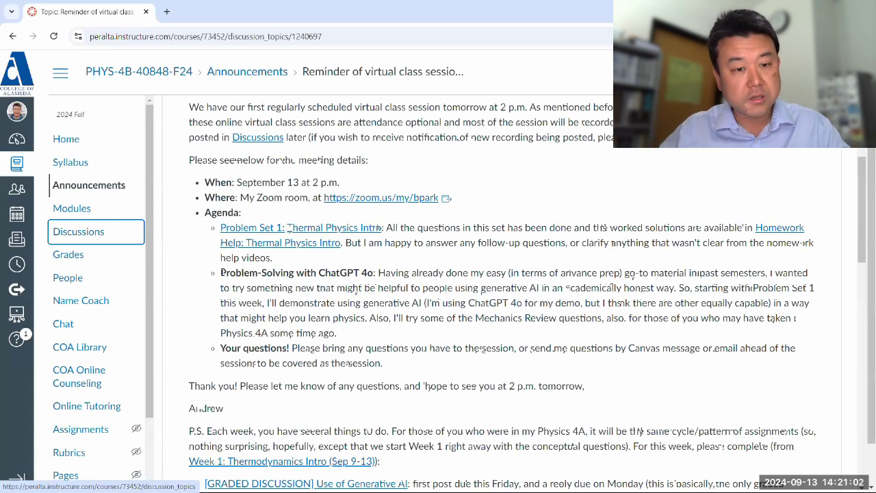
- Open Modules in a background tab and snap Canvas left beside a new browser window on the right
left_click(75, 209, "ctrl")
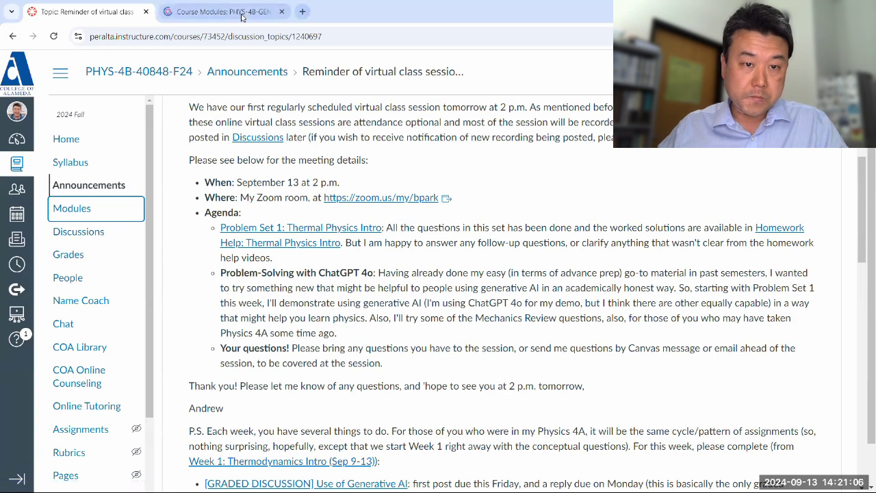
left_click(302, 14)
left_click_drag(346, 19, 342, 55)
key("super+Right")
left_click(339, 4)
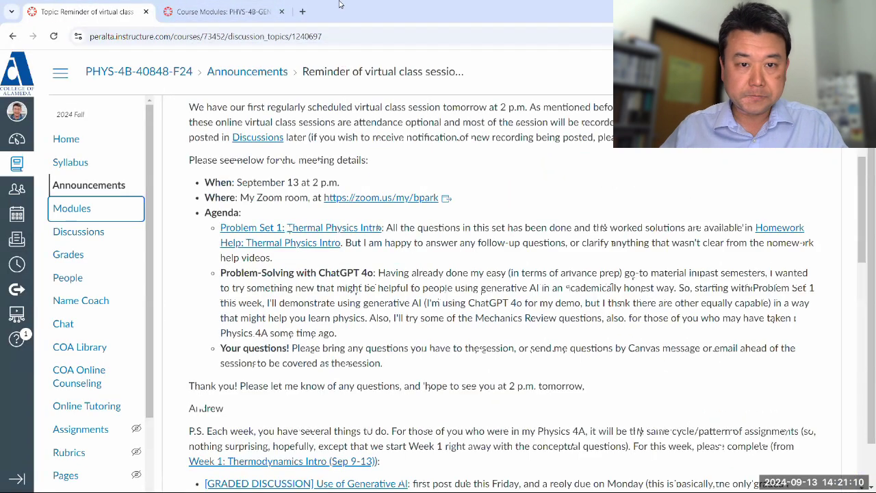
key("super+Left")
- Go to chatgpt.com in the right window and switch Canvas to the Modules tab
left_click(611, 39)
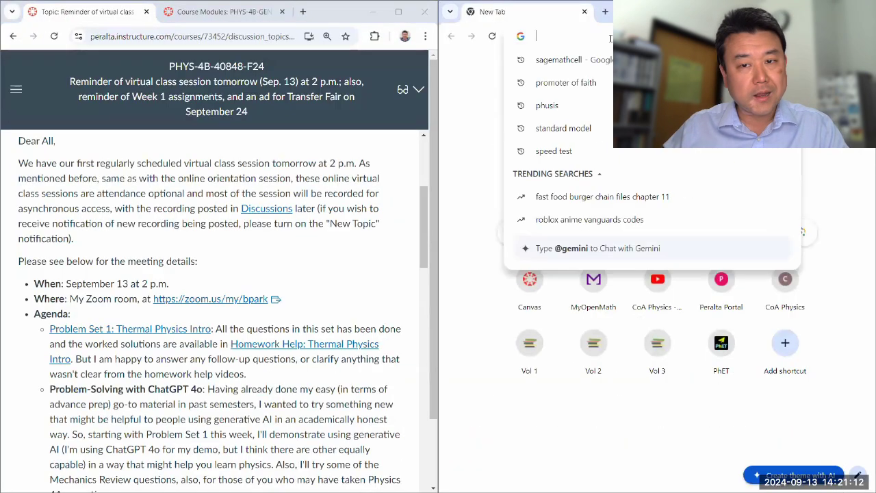
type("chatgpt.com")
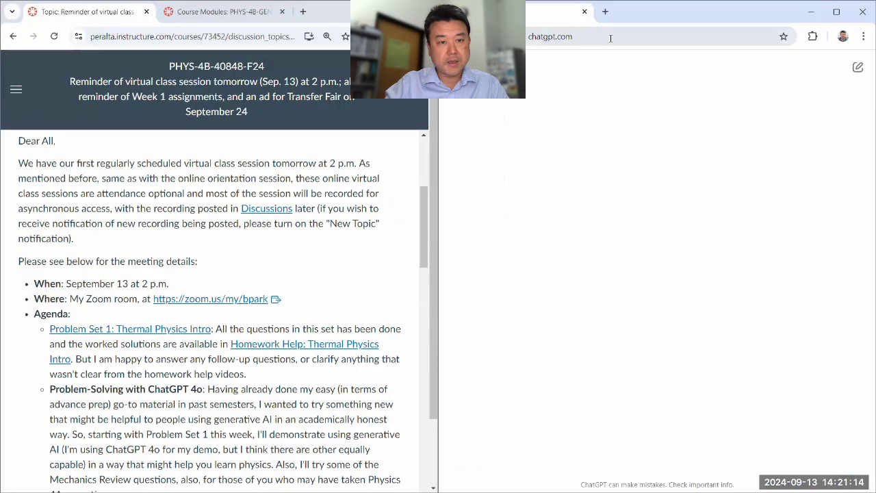
left_click(219, 12)
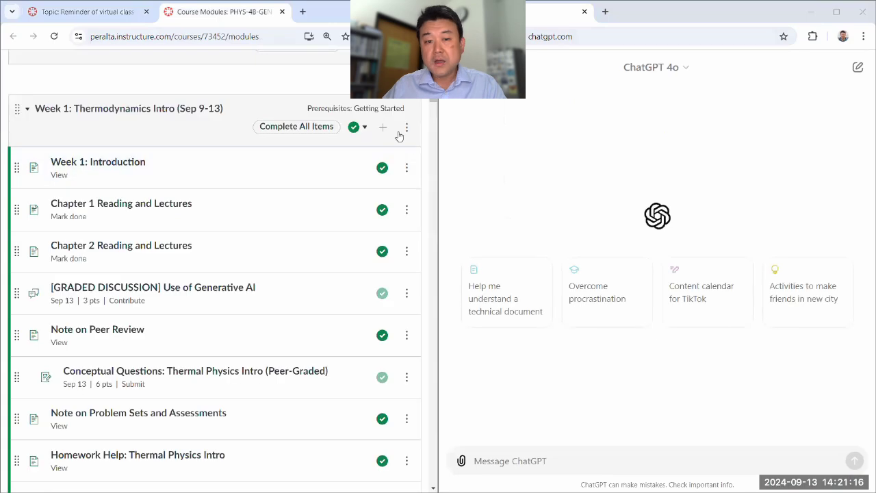
scroll(399, 136, "up", 4)
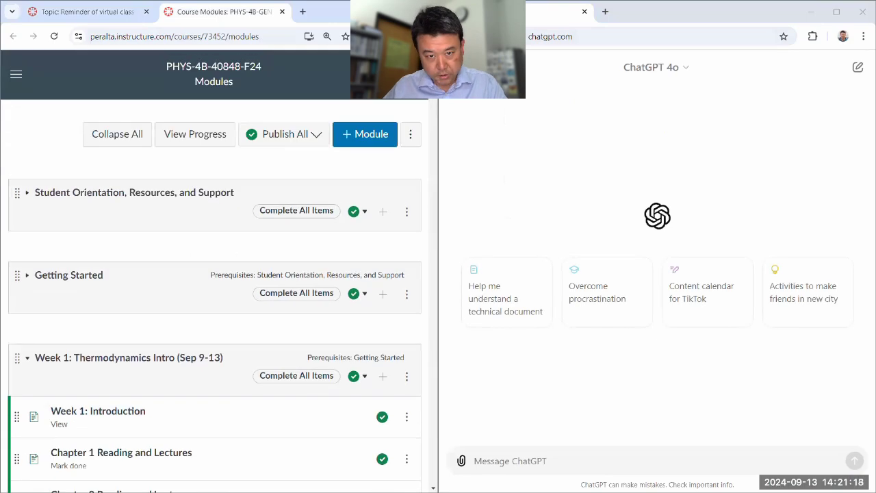
left_click(97, 411)
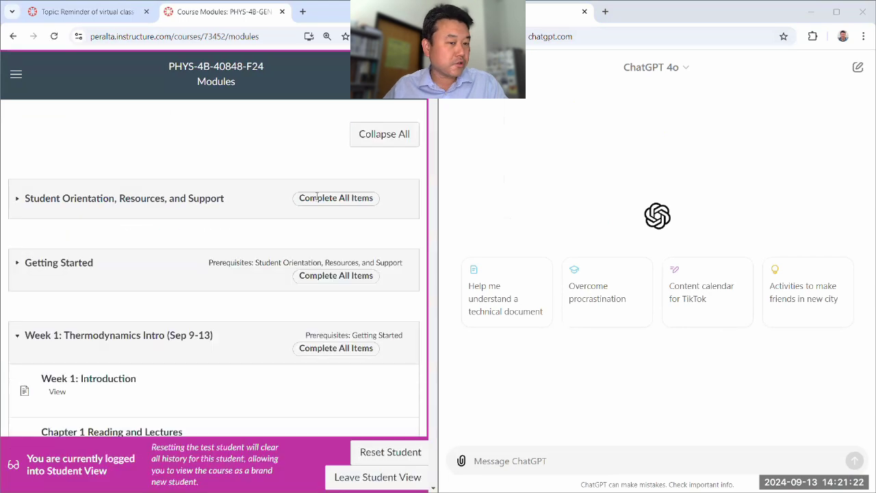
scroll(160, 268, "down", 4)
scroll(116, 205, "down", 4)
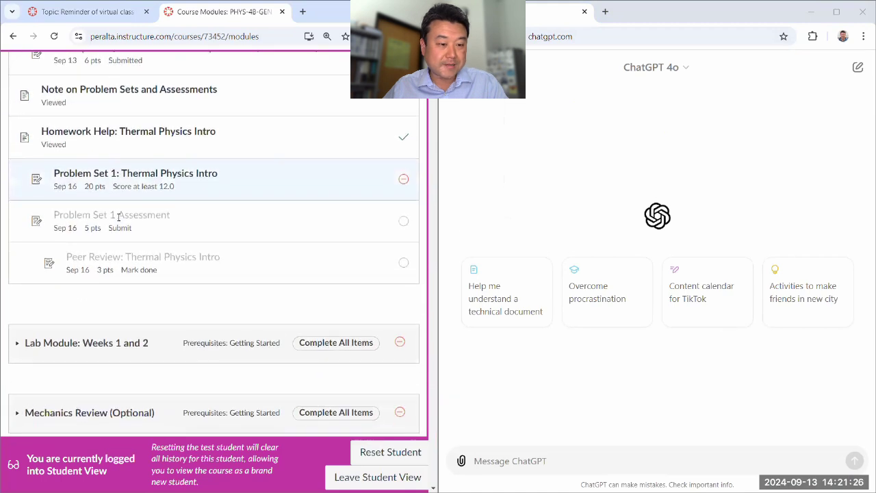
left_click(126, 181)
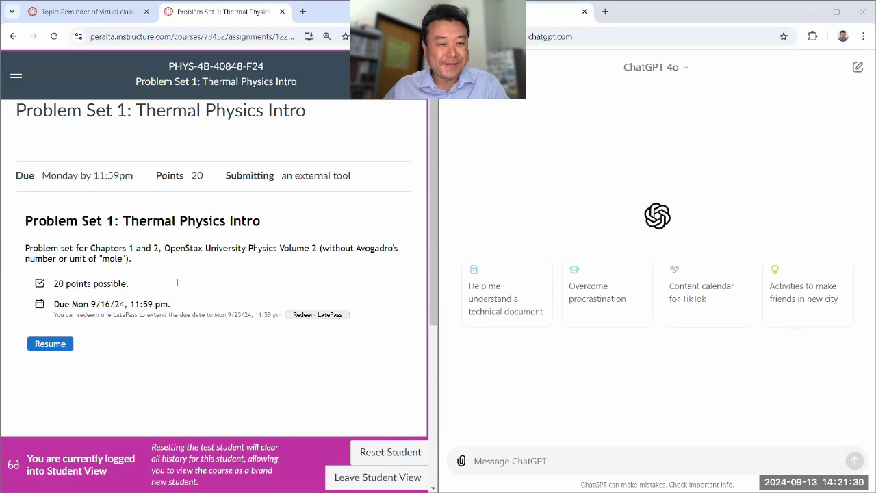
scroll(175, 283, "down", 1)
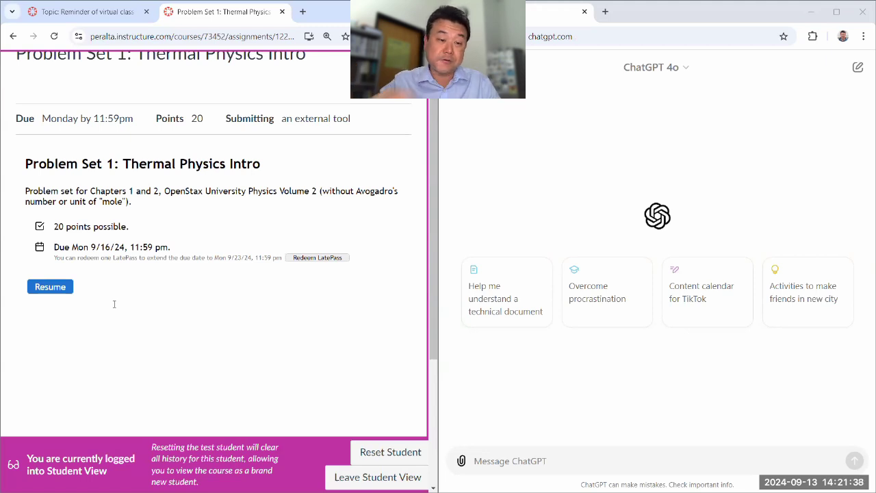
left_click(74, 293)
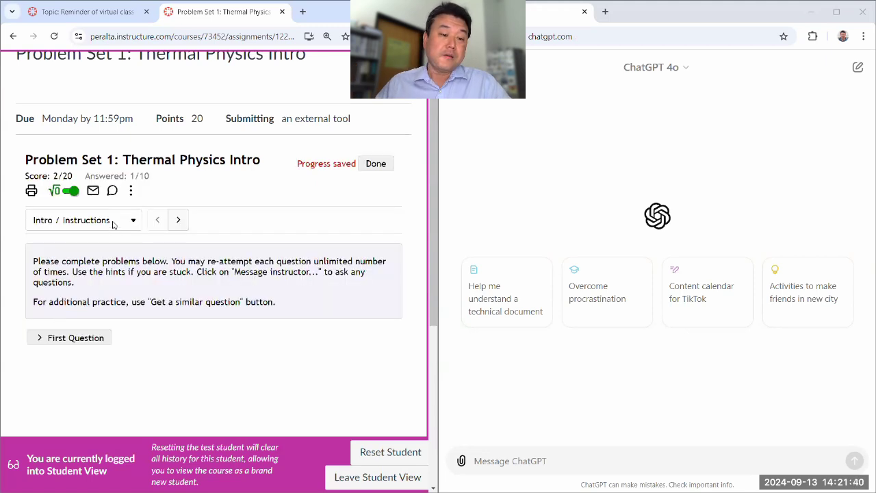
left_click(115, 226)
left_click(113, 270)
scroll(226, 265, "down", 2)
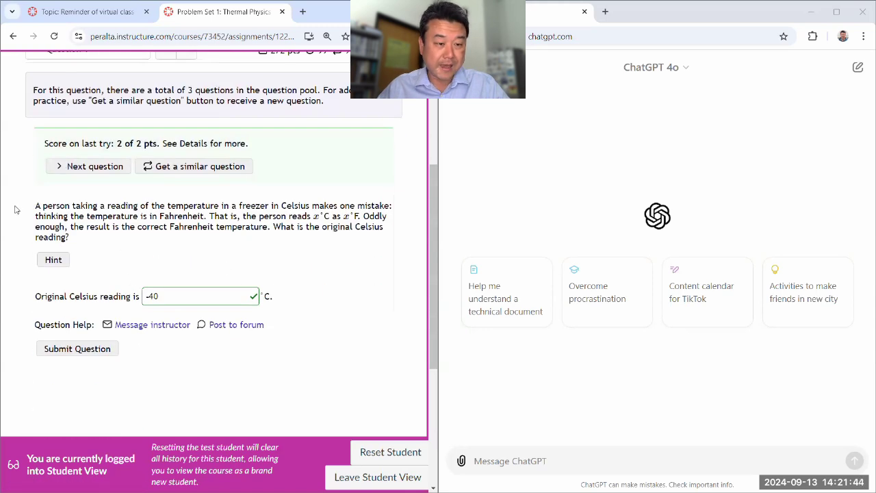
left_click_drag(15, 209, 272, 297)
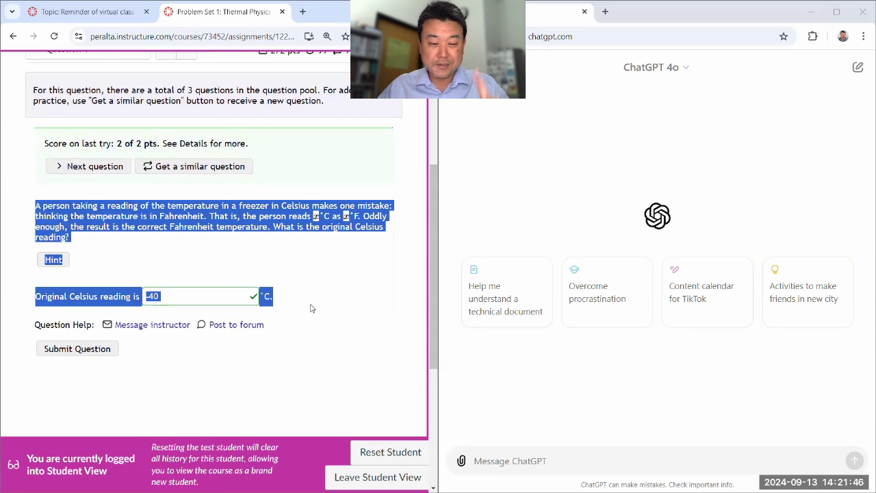
left_click(286, 219)
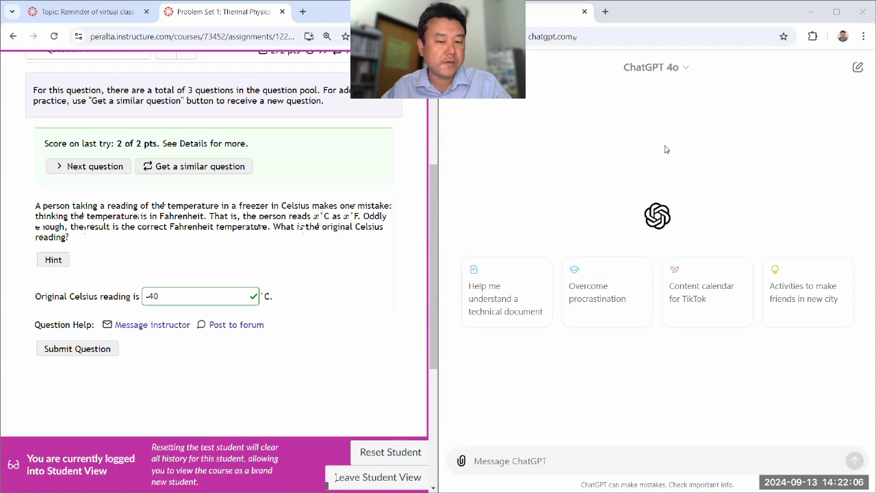
- Ask ChatGPT to tutor you step by step through thermodynamics homework rather than give full answers
left_click(551, 461)
type("Hi")
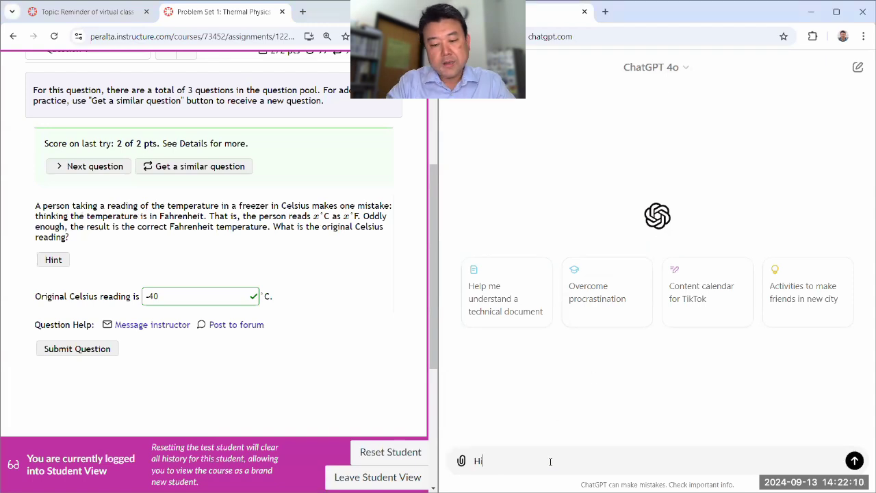
type("! I'm working on my thermodynamics")
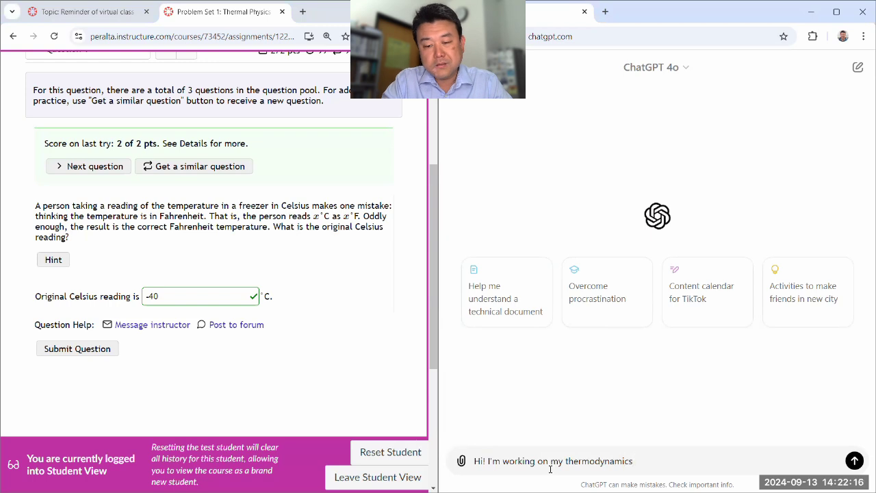
type(" physics proble")
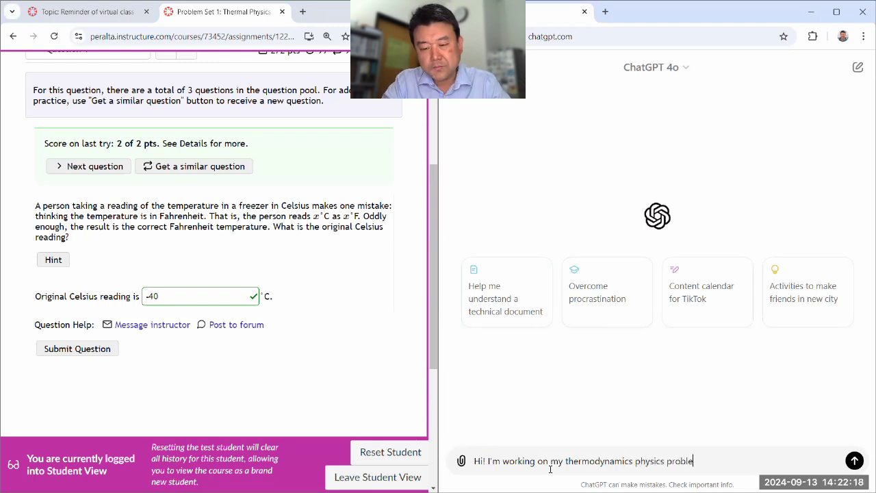
type("m")
key("BackSpace")
key("BackSpace")
key("BackSpace")
key("BackSpace")
key("BackSpace")
key("BackSpace")
key("BackSpace")
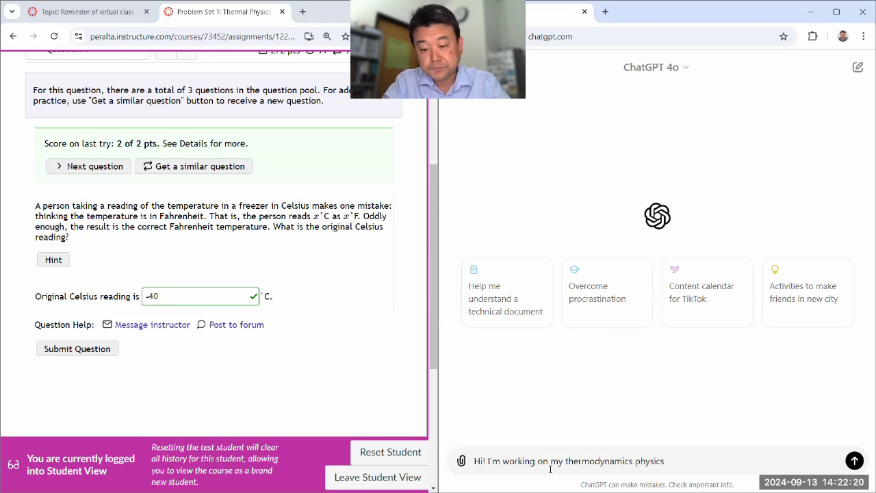
type("homework, and I")
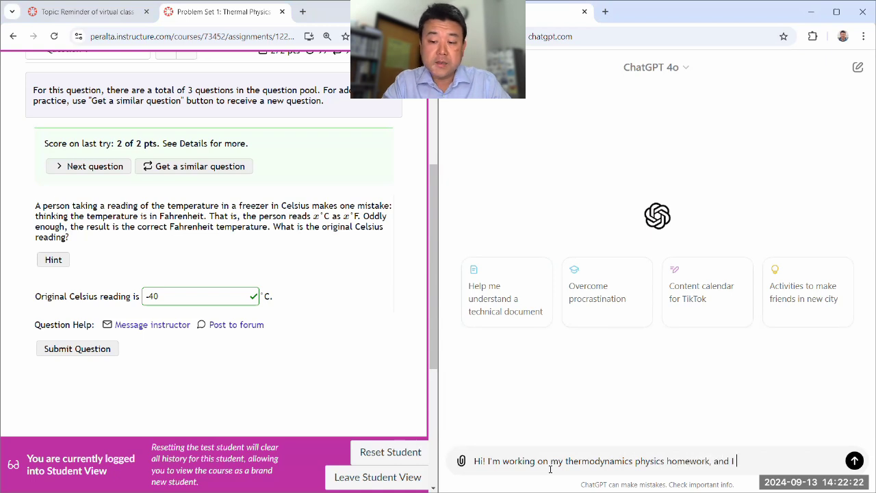
type(" want to make sure ")
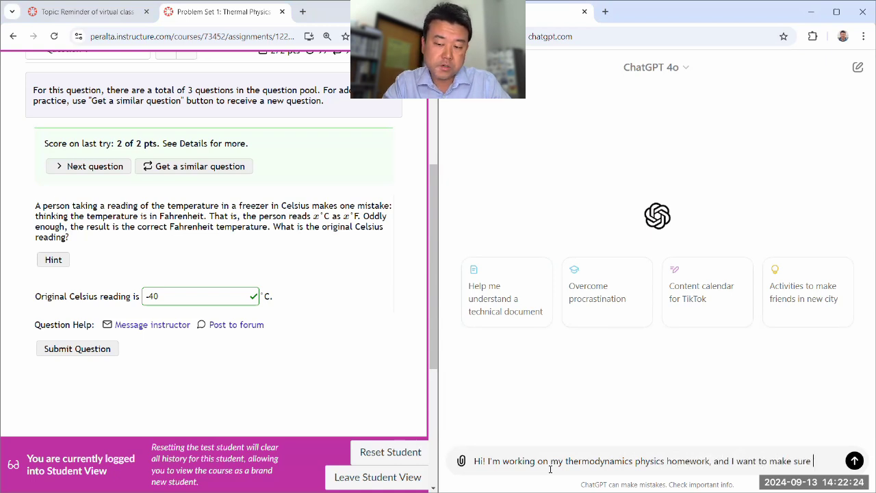
type("that I'm learning ho")
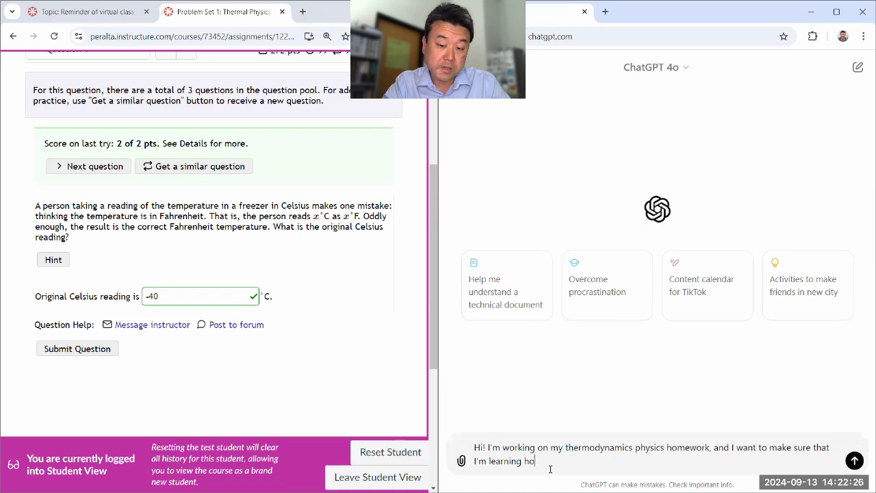
type("w to solve the proble")
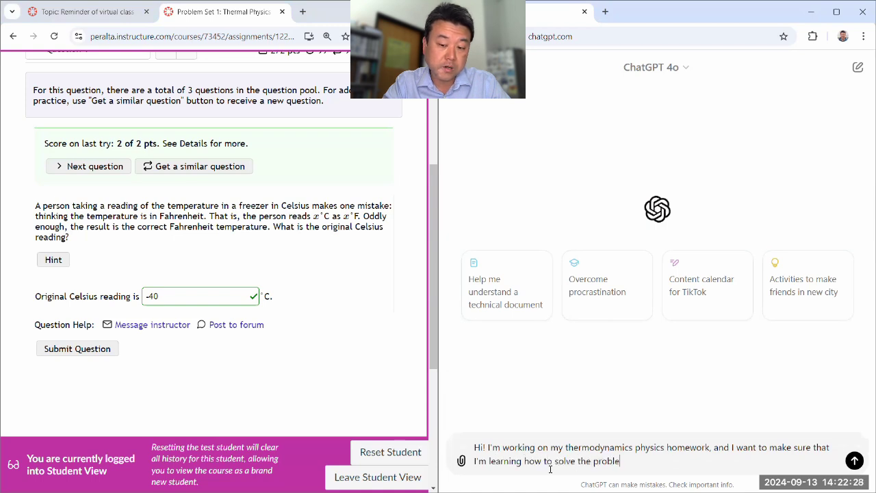
type("ms. I'll paste in ")
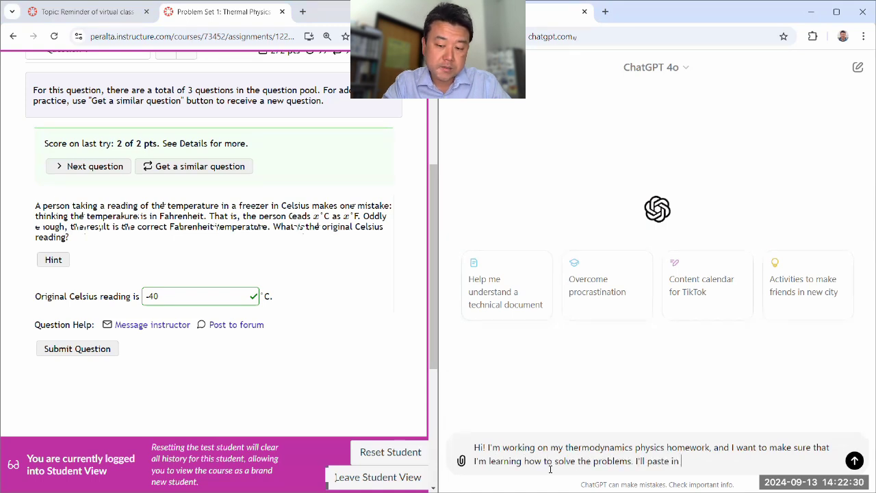
type("the questions, and could you please not giv")
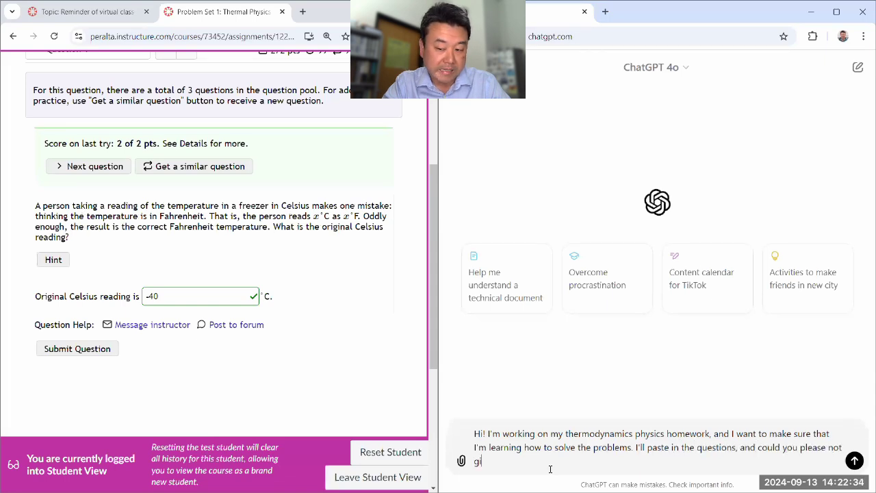
type("e me the full answ")
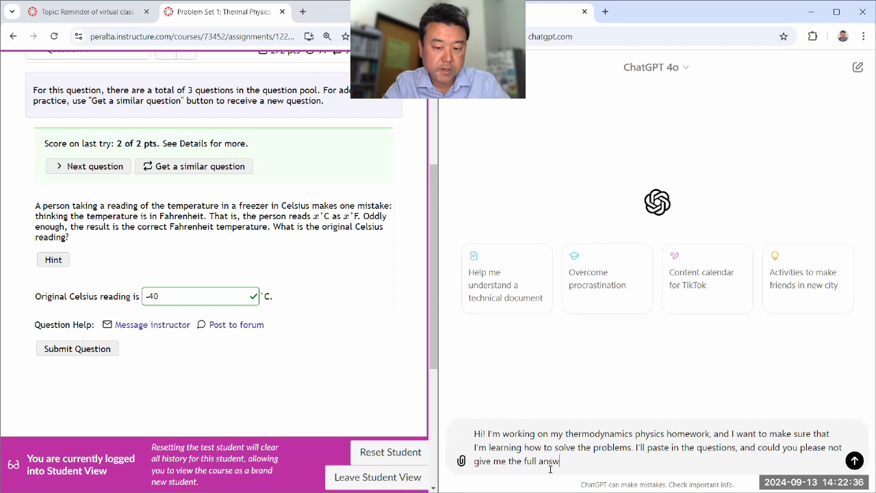
type("er right away? A")
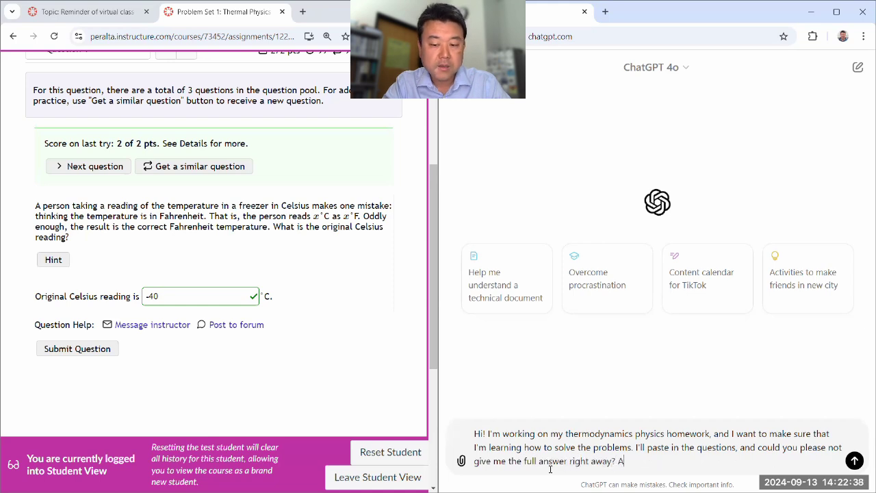
type("sk me what I have done so far, and help me with th")
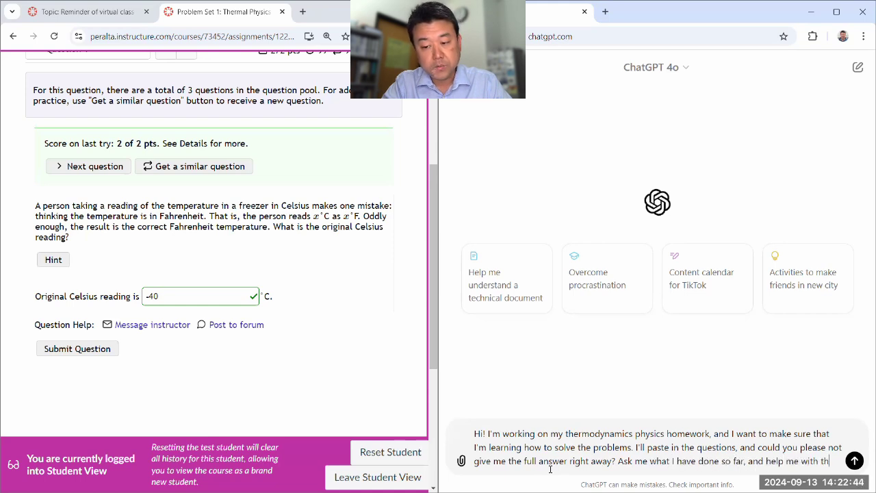
type("e next step.")
key("BackSpace")
type("(help me learn!")
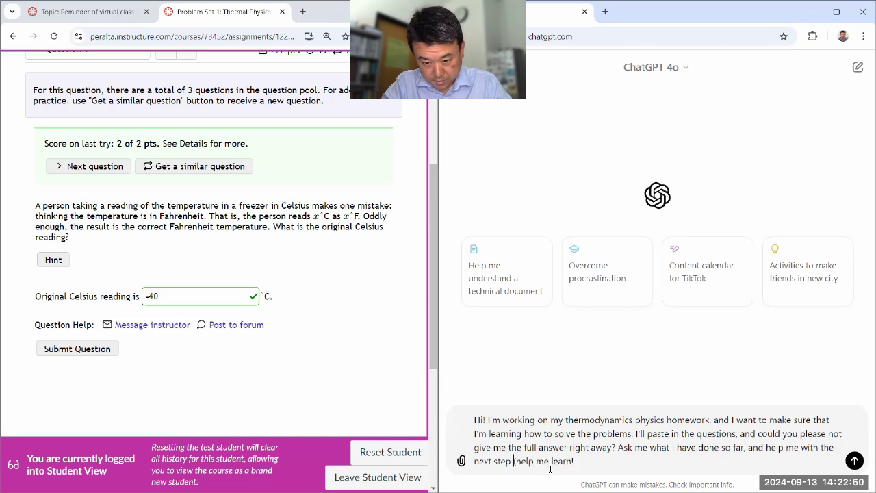
key("Left")
key("Left")
type(".")
key("Right")
key("Right")
key("Delete")
type("H")
key("Return")
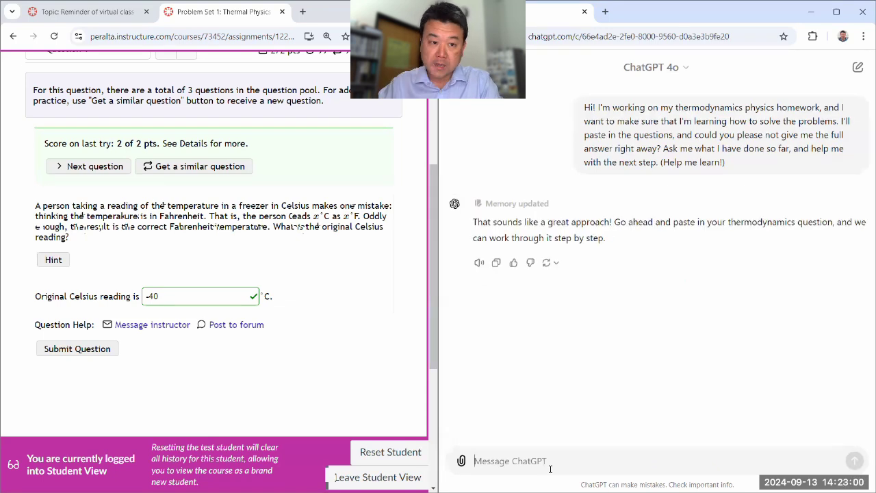
- Advance past the frost-damage question to Question 4, the water-and-steel calorimeter problem
scroll(355, 260, "up", 1)
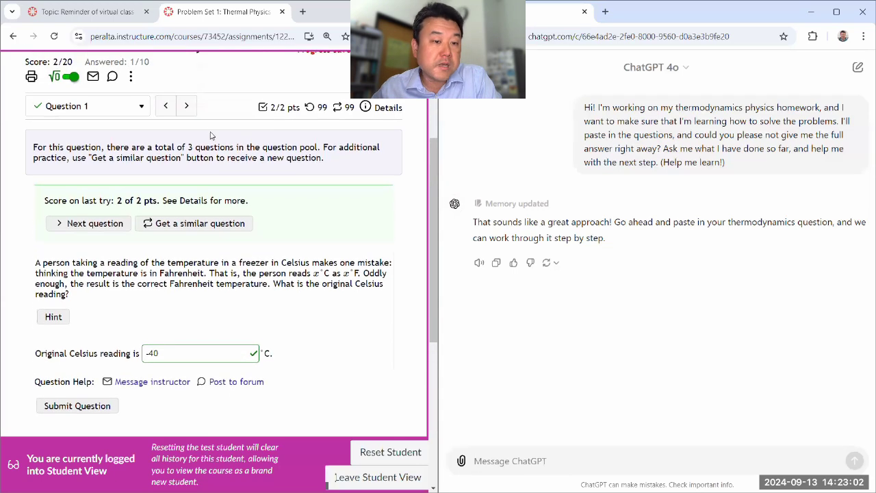
left_click(187, 106)
scroll(223, 202, "down", 3)
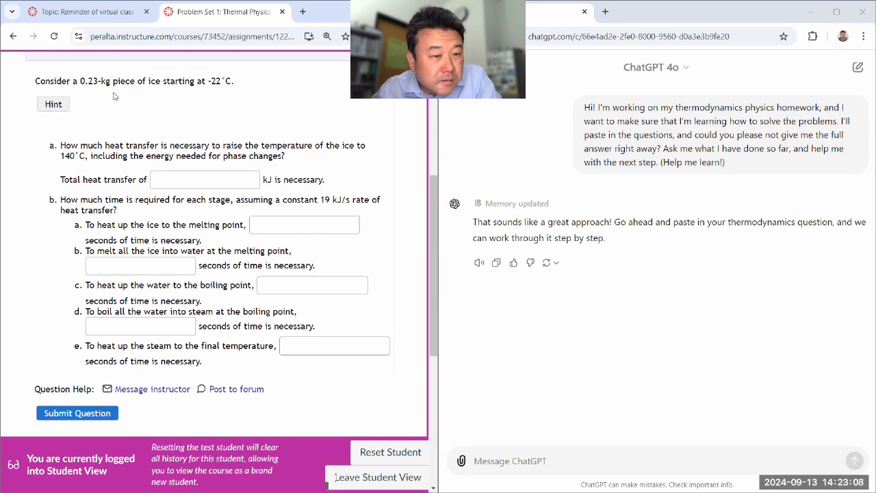
scroll(149, 100, "up", 1)
left_click(187, 107)
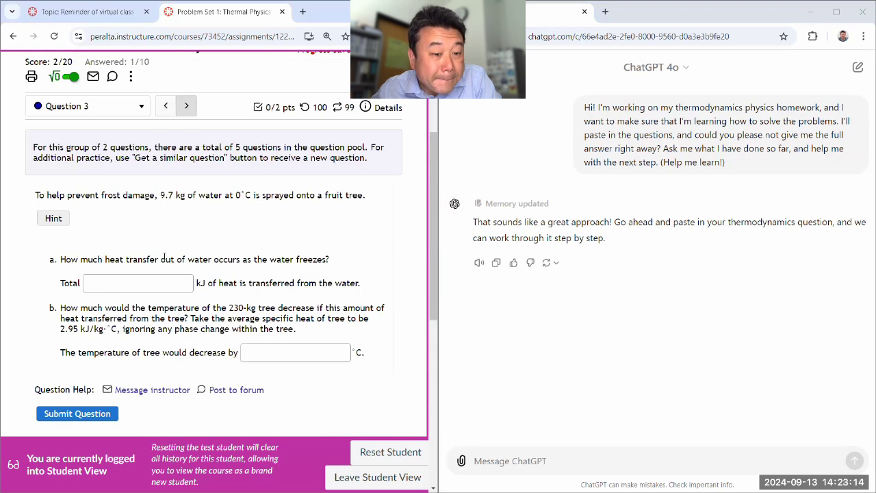
left_click(187, 106)
scroll(212, 199, "down", 1)
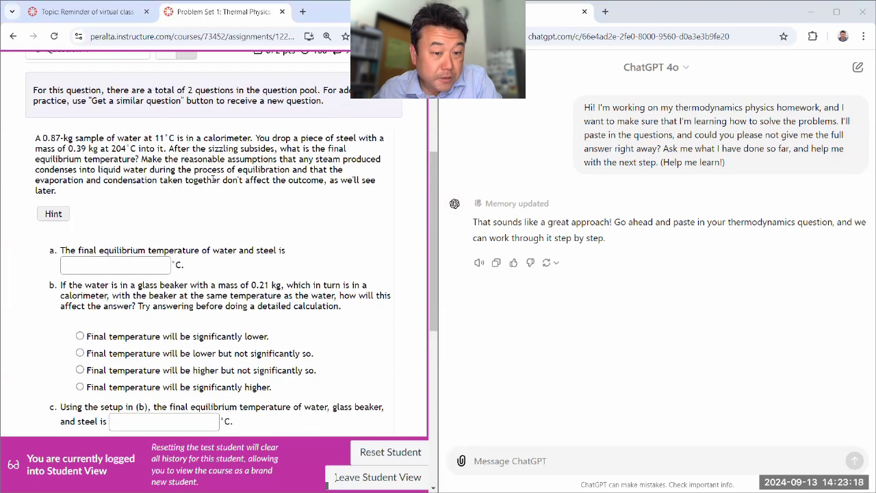
scroll(263, 171, "down", 1)
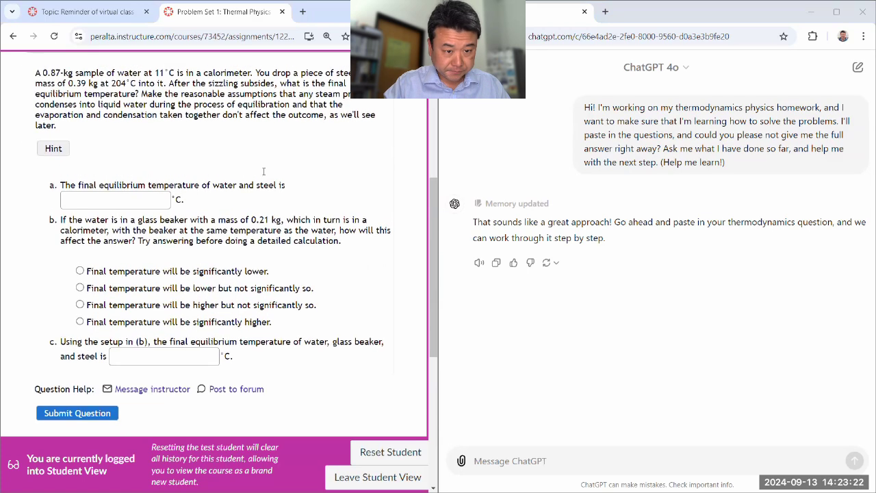
scroll(263, 171, "up", 2)
scroll(263, 171, "down", 2)
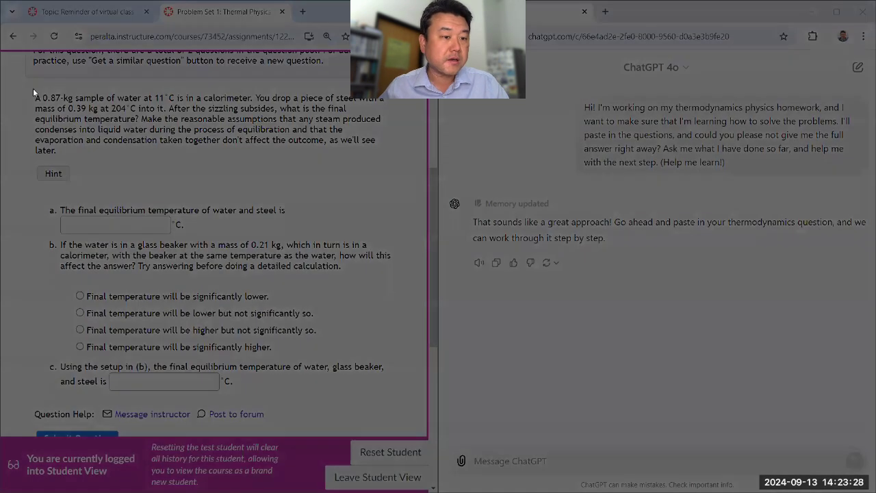
- Screenshot the calorimeter question and send the image to ChatGPT
left_click_drag(28, 87, 395, 397)
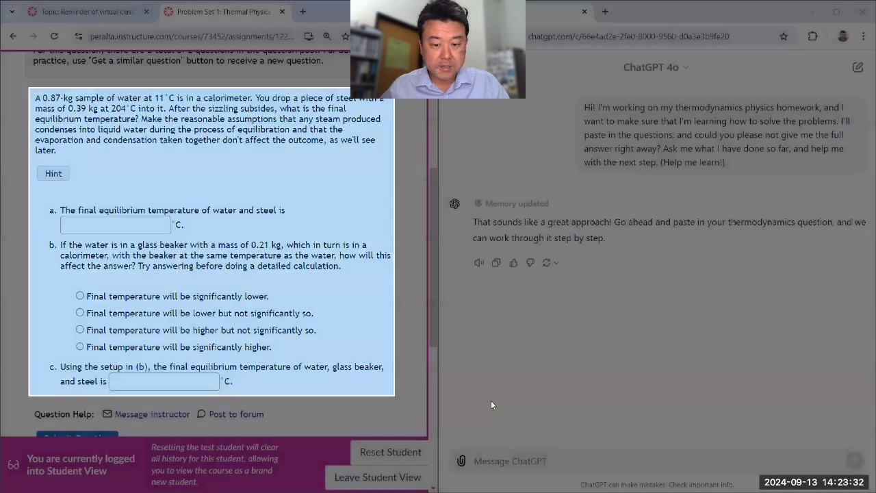
key("ctrl+v")
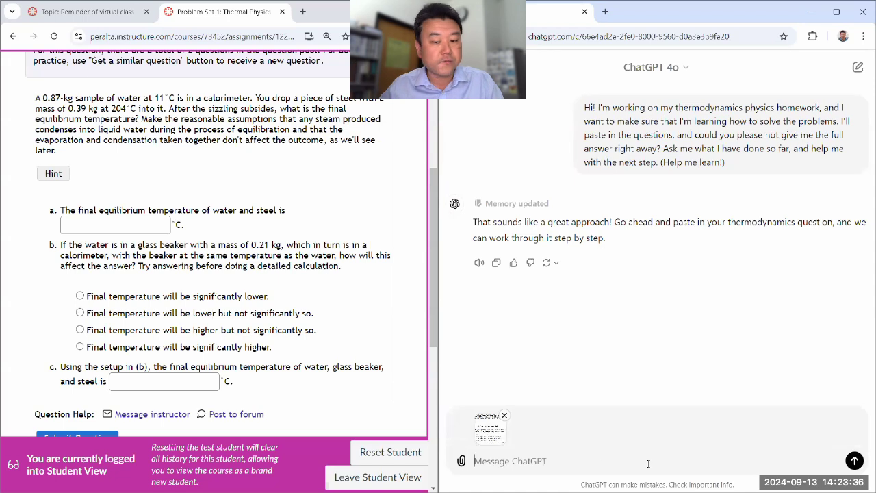
left_click(855, 461)
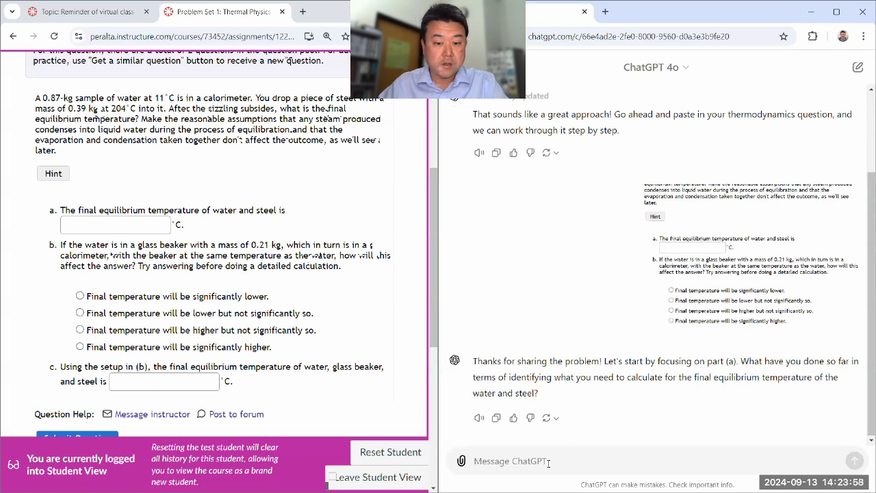
- Reply to ChatGPT: 'Oh, I'm pretty lost. I skimmed the textbook, but, meh.'
type("OH")
key("BackSpace")
key("BackSpace")
key("BackSpace")
type("h, I'm pretty lost")
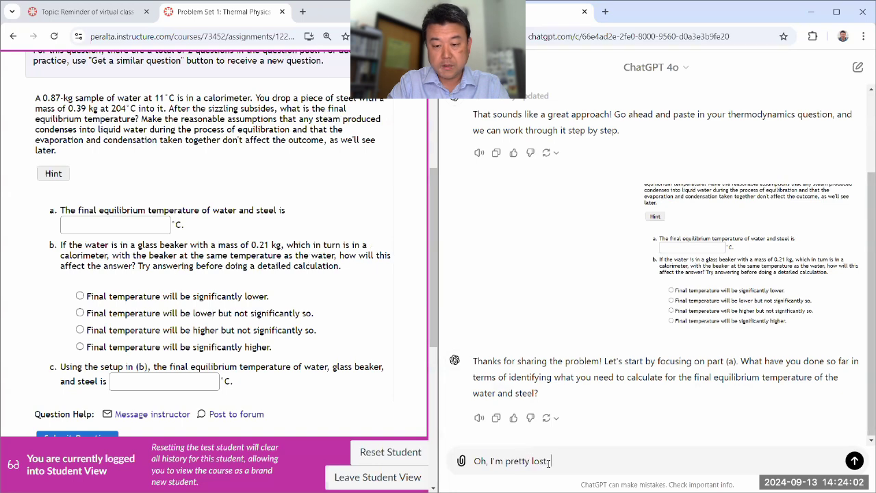
type(". I skimmed the textbo")
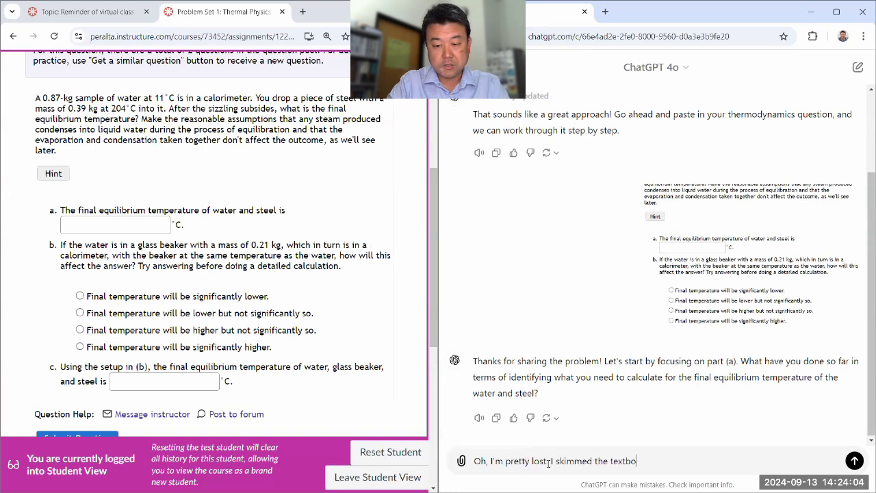
type("ok, but")
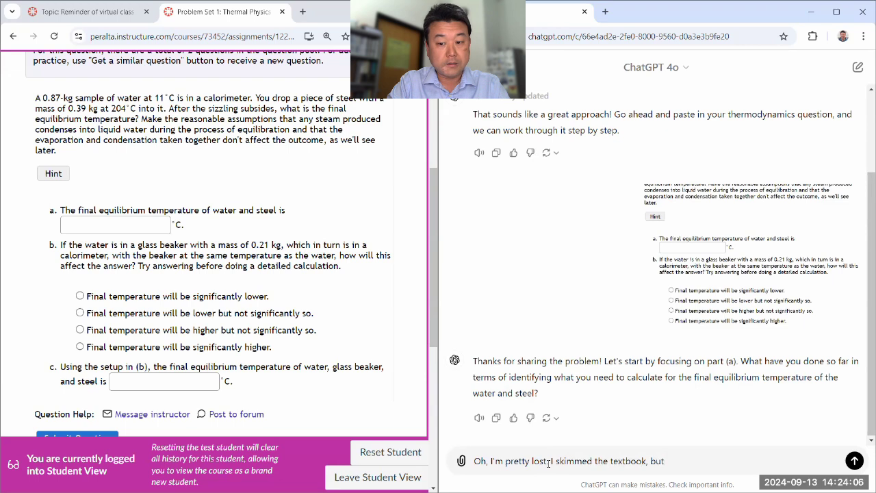
type(", meh.")
key("Return")
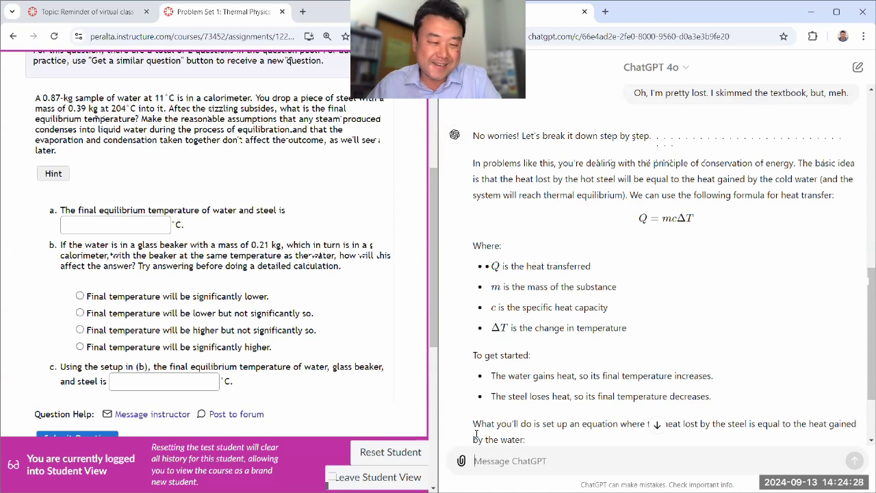
left_click_drag(600, 228, 705, 221)
left_click(696, 195)
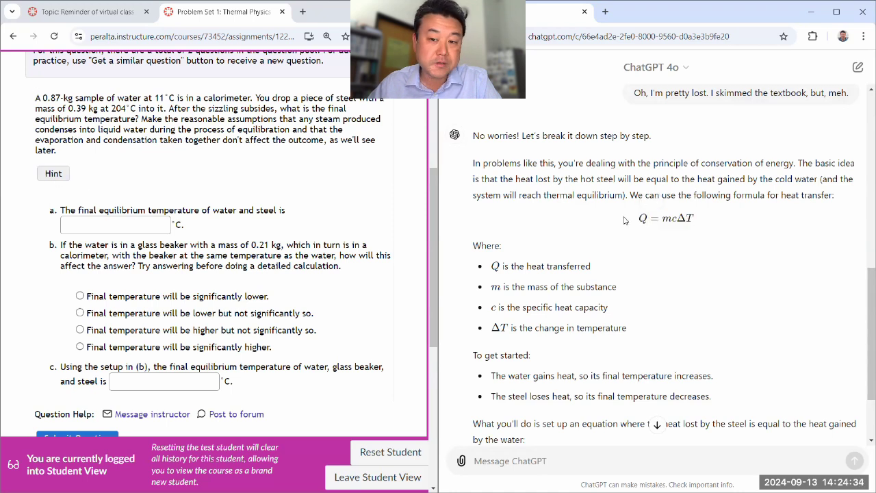
left_click_drag(623, 221, 701, 218)
left_click(651, 198)
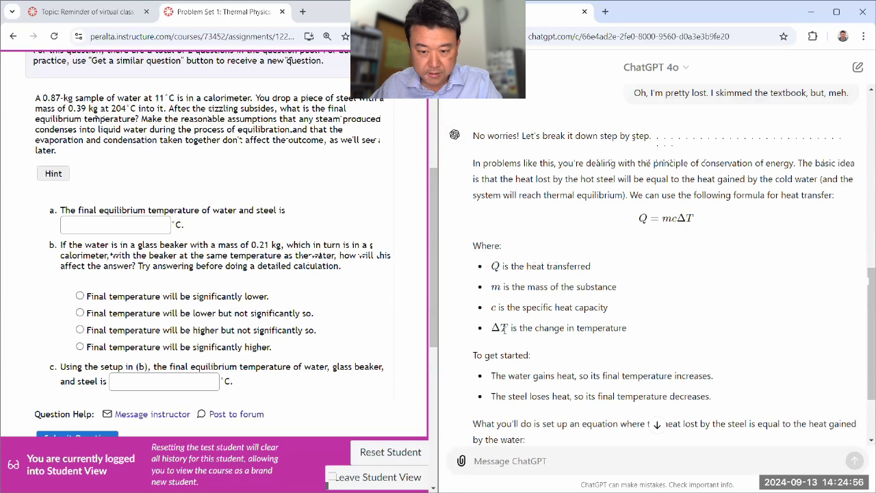
scroll(510, 327, "down", 1)
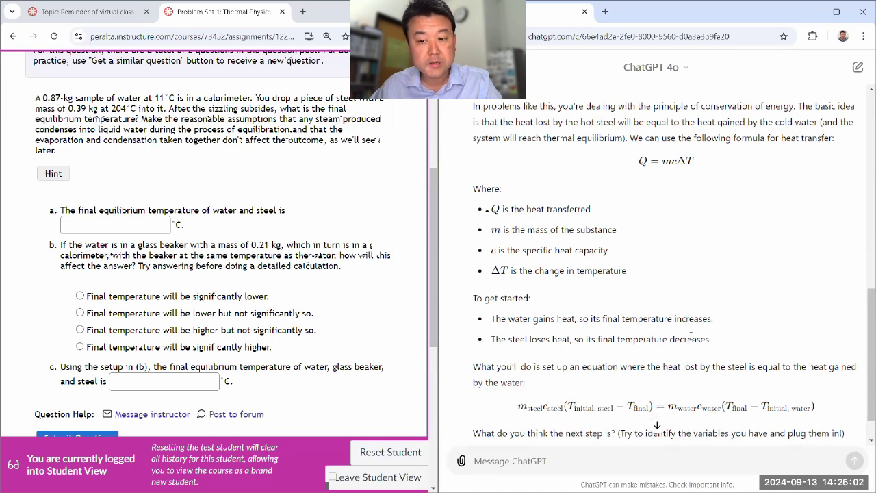
scroll(691, 335, "down", 2)
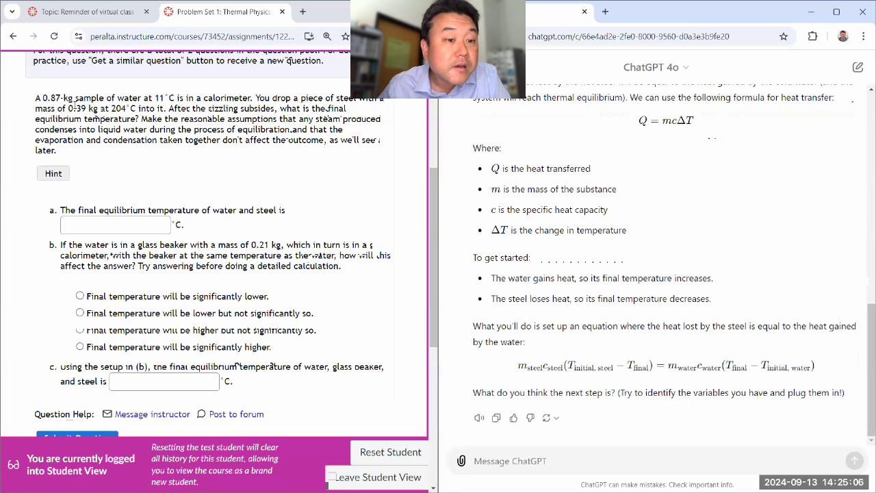
left_click_drag(156, 98, 198, 95)
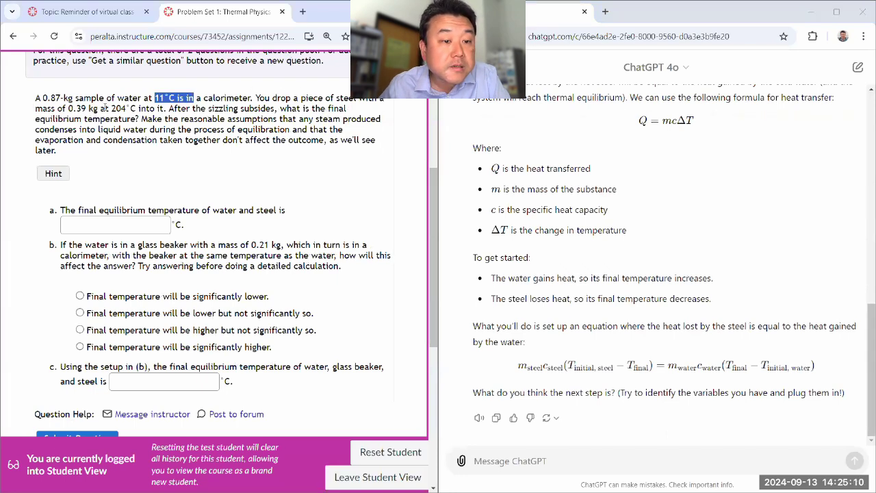
left_click_drag(105, 108, 141, 108)
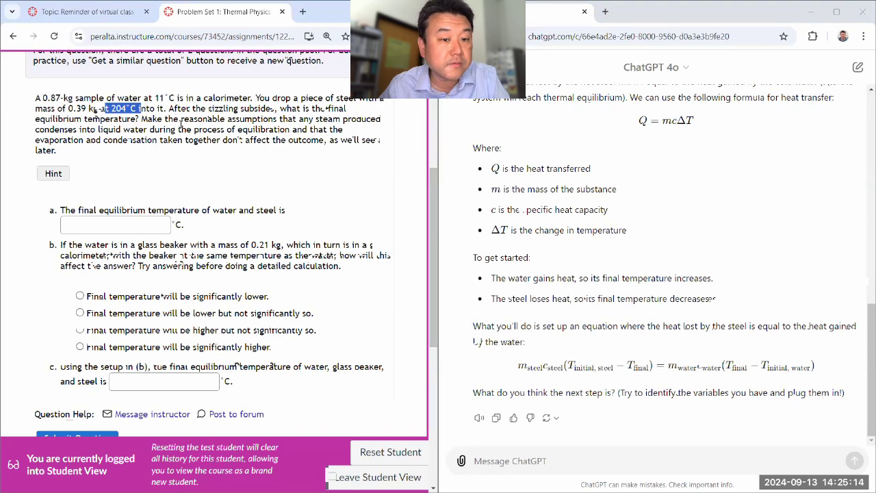
left_click(148, 118)
left_click_drag(141, 119, 189, 160)
left_click(338, 188)
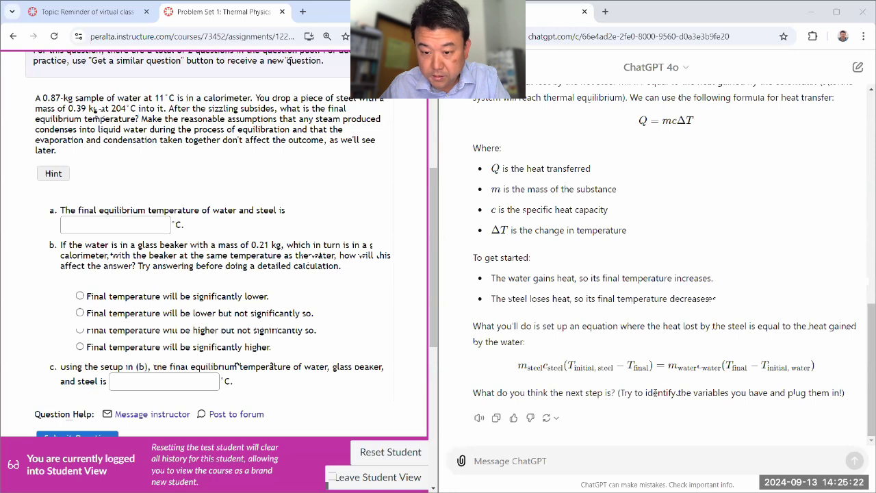
left_click(572, 462)
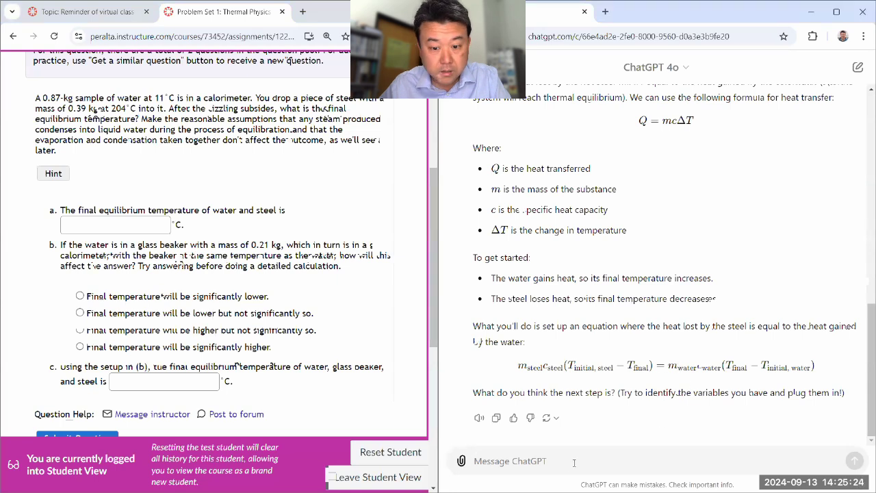
- Tell the tutor the masses and initial temperatures are known, and ask about specific heat capacities
type("Alright. S")
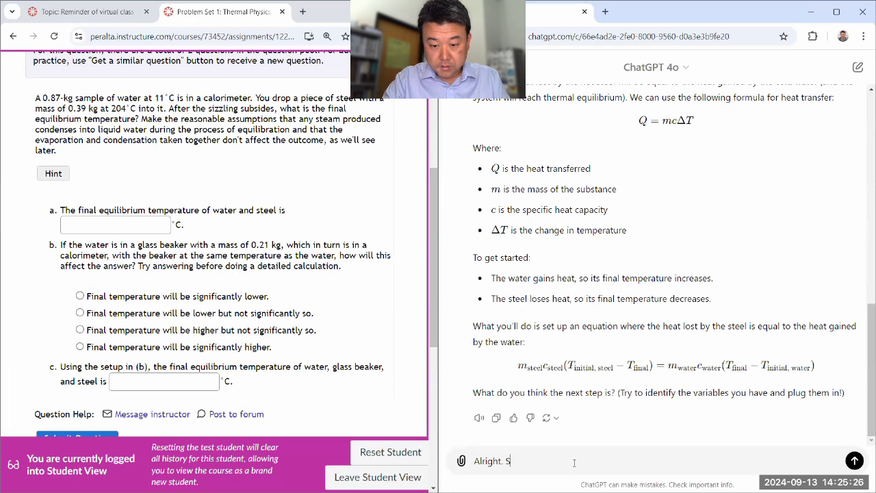
type("o, in the question, ")
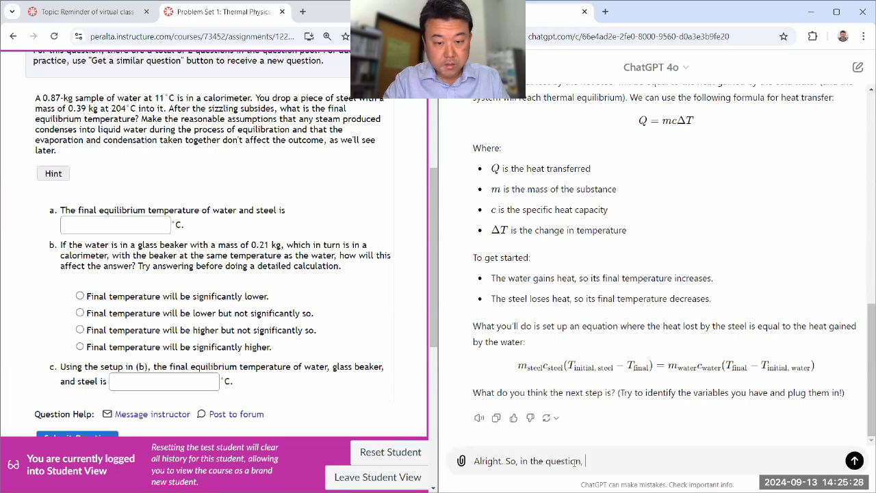
type("I think I have all the masse")
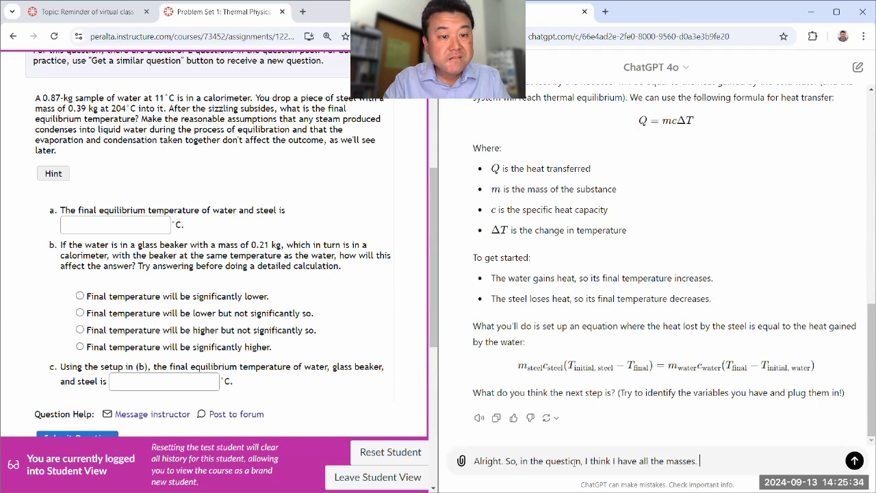
type("s. I have all the initial te")
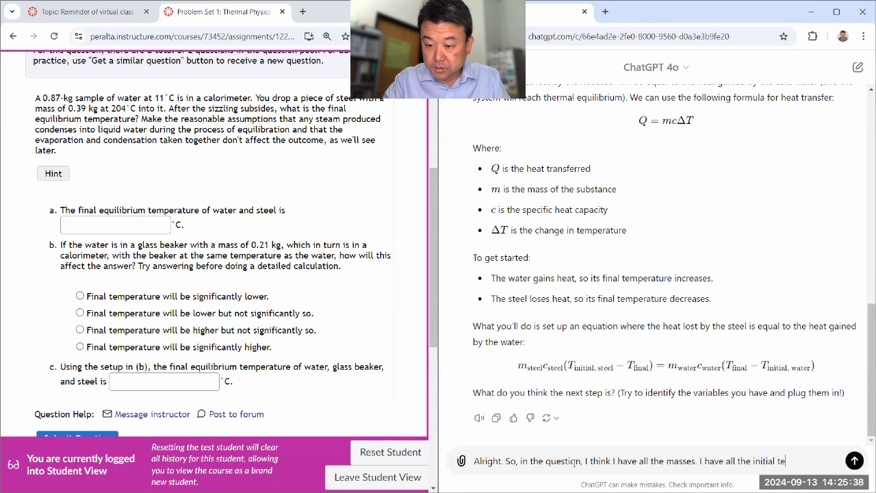
type("mperatures.")
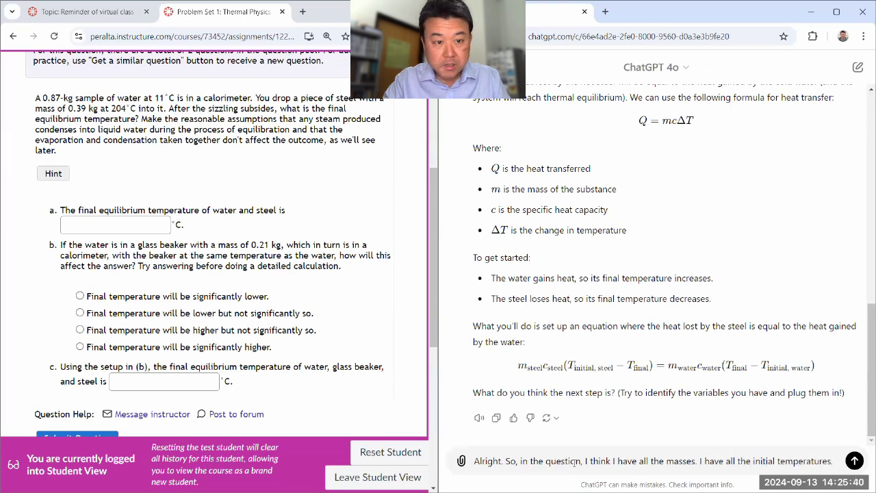
type(" I don't know ")
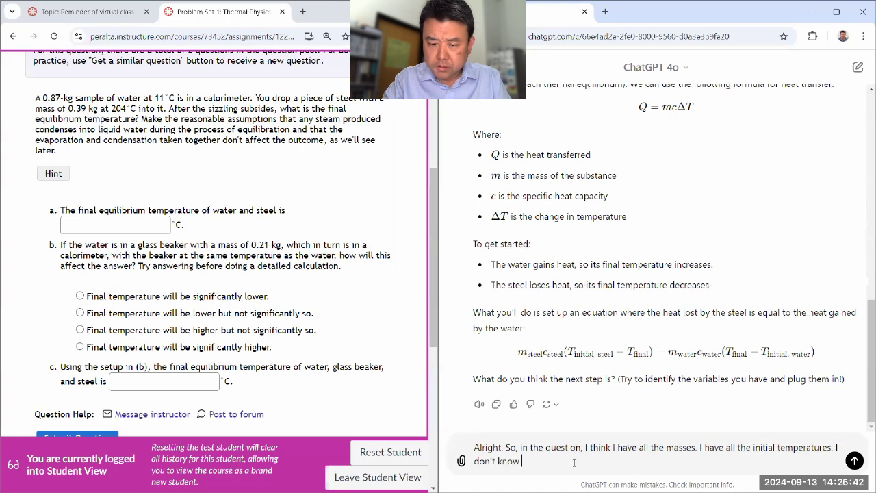
type("specific heat capa")
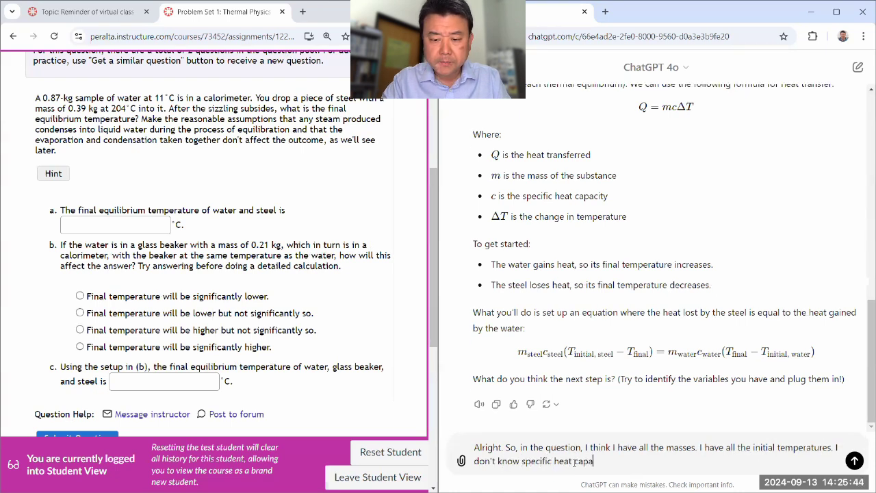
type("cities. Am I su")
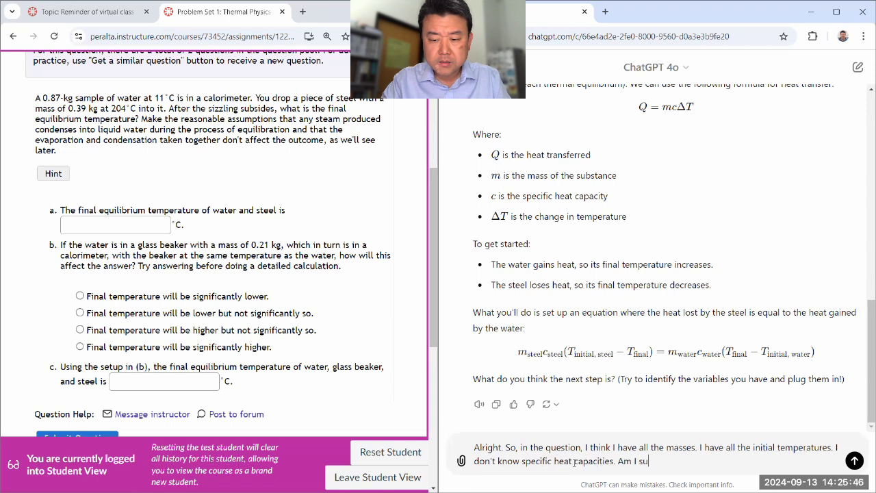
type("pposed to know them?")
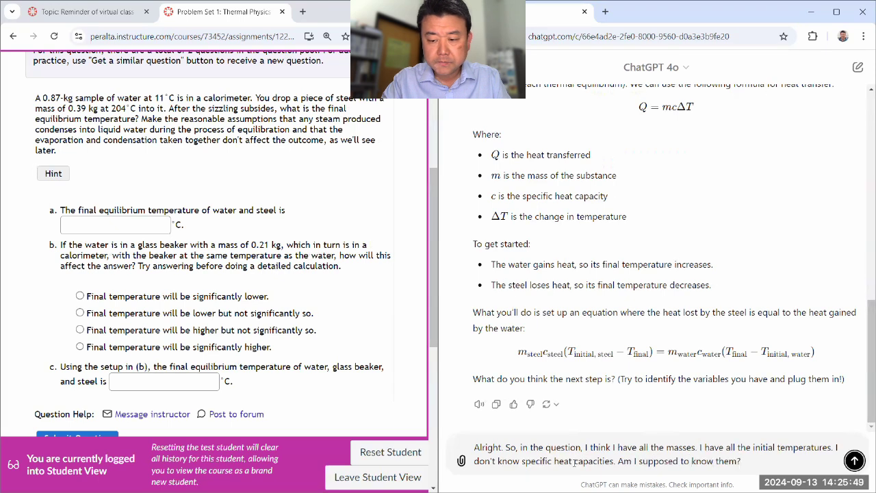
key("Return")
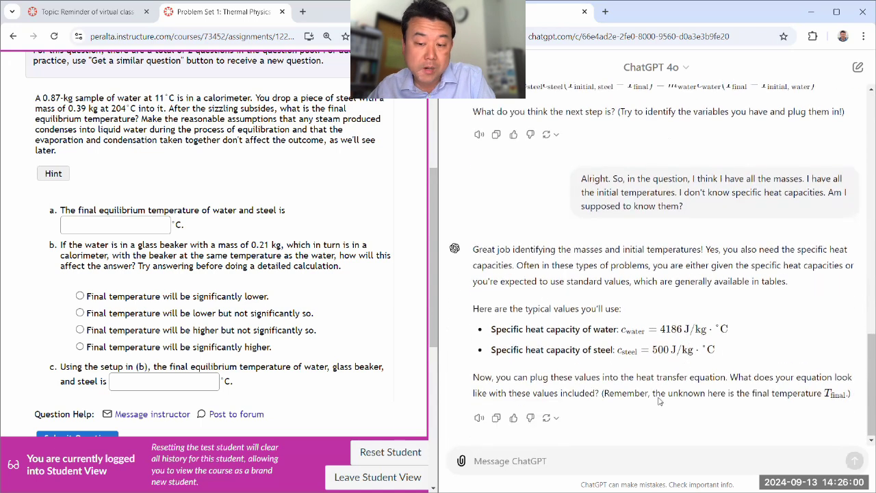
left_click_drag(620, 330, 705, 330)
left_click(628, 315)
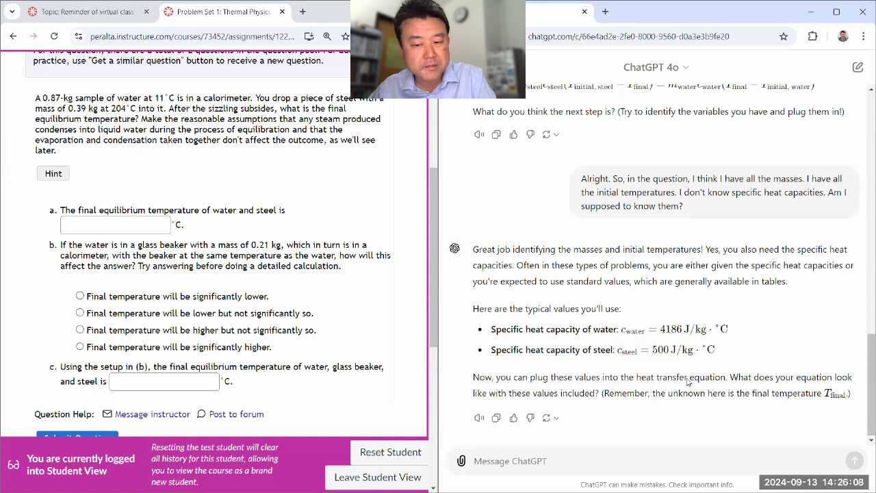
left_click(638, 457)
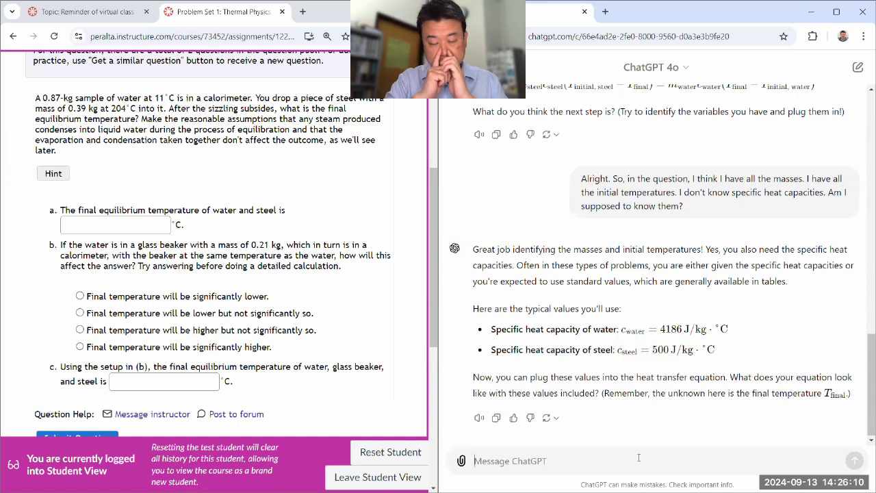
- Ask the tutor to confirm 4186 and 500 J/kg·°C match OpenStax University Physics Volume 2
type("Can you make ")
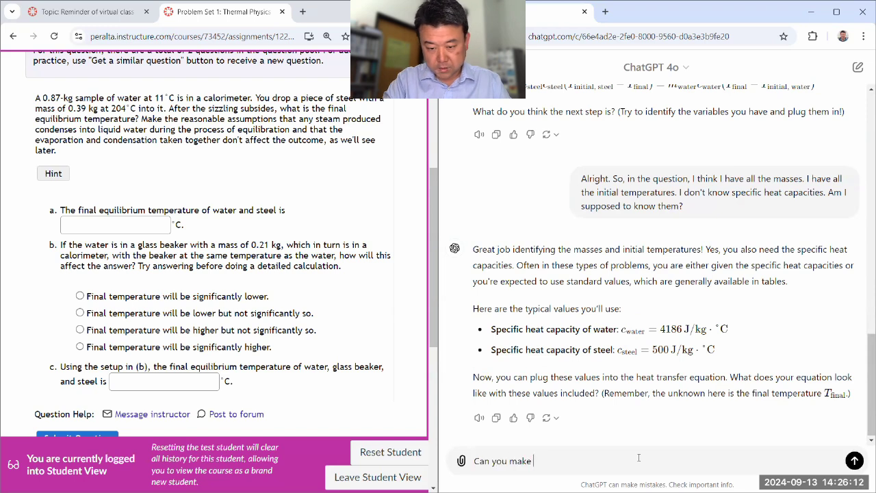
type("sure these constant")
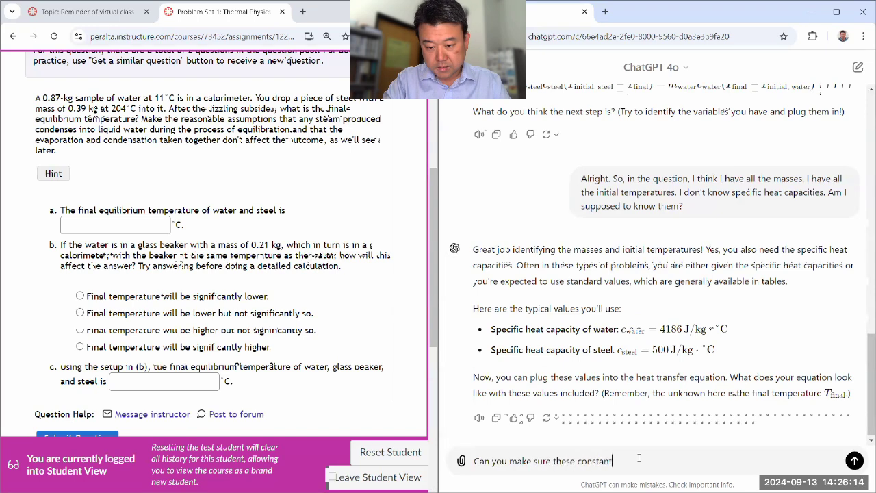
type("s are the same ones ")
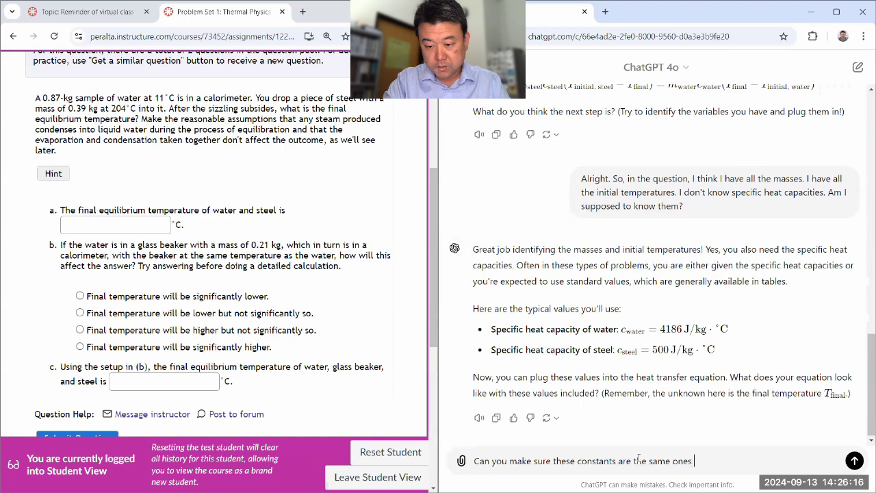
type("in my textbook, Op")
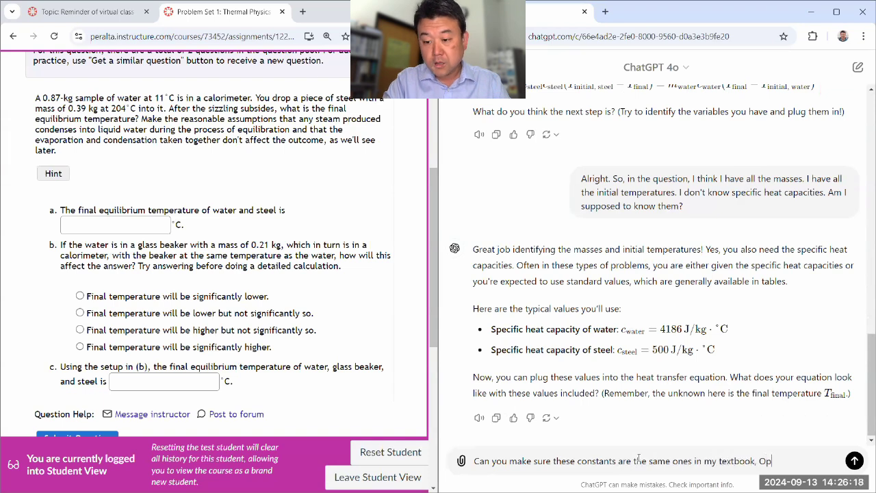
type("enStax Univ")
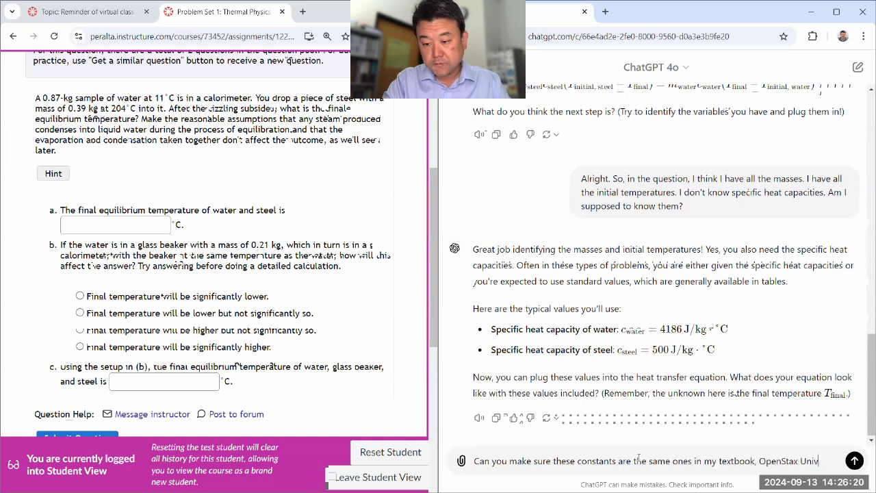
type("ersity Physics Volume 2?")
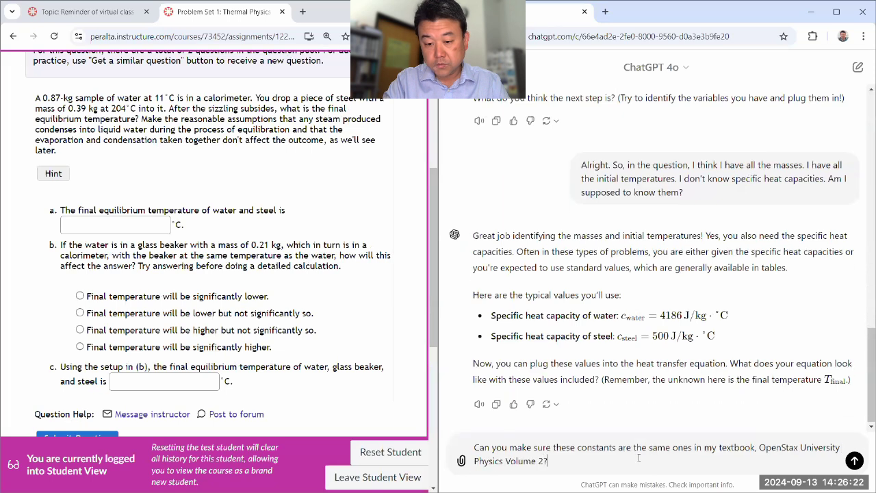
key("Return")
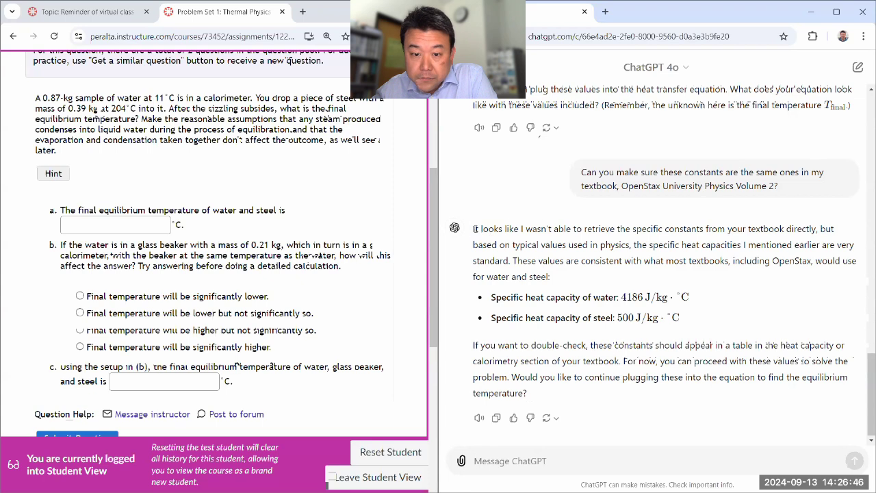
left_click_drag(473, 229, 817, 230)
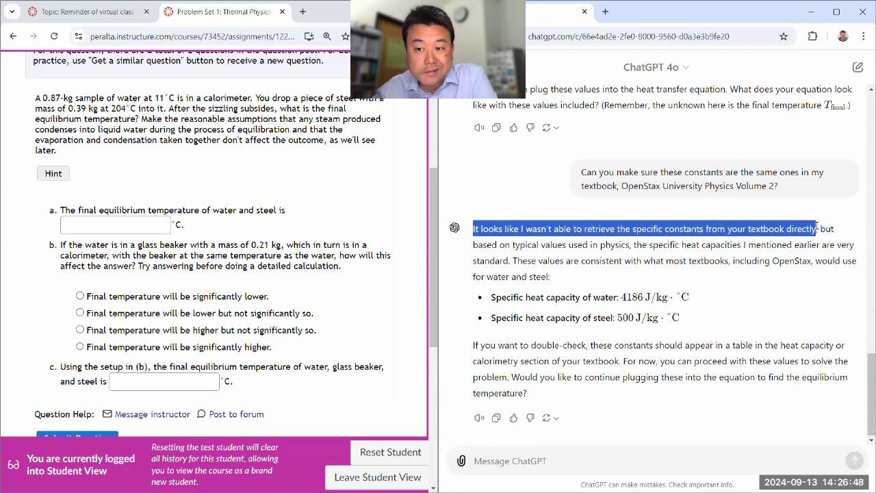
left_click(769, 256)
scroll(685, 274, "up", 3)
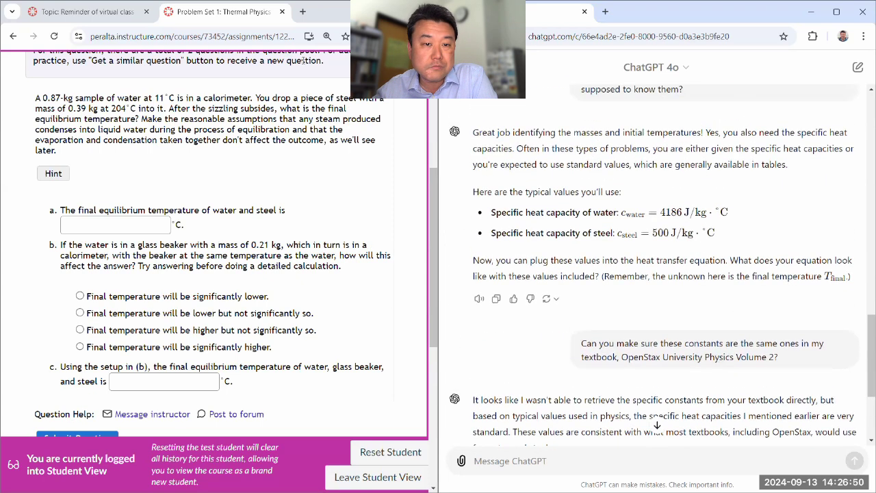
- In a new tab, open section 1.4 of OpenStax University Physics Volume 2 online
left_click(303, 11)
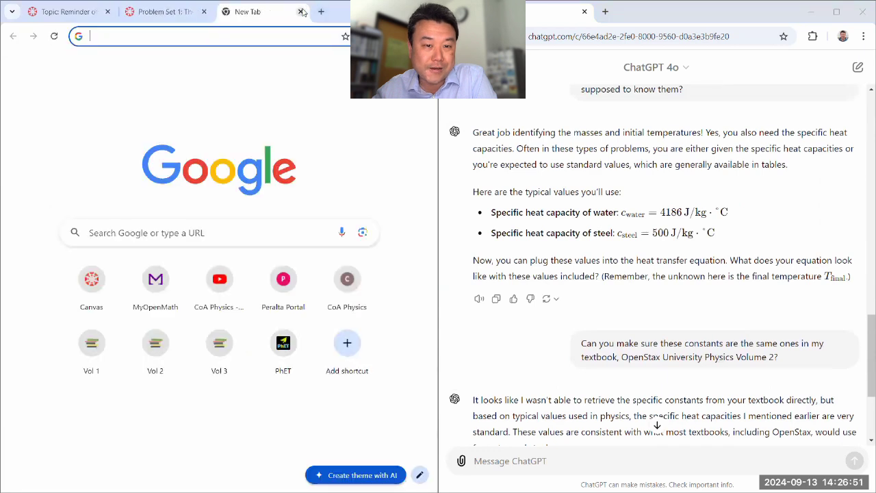
left_click(158, 348)
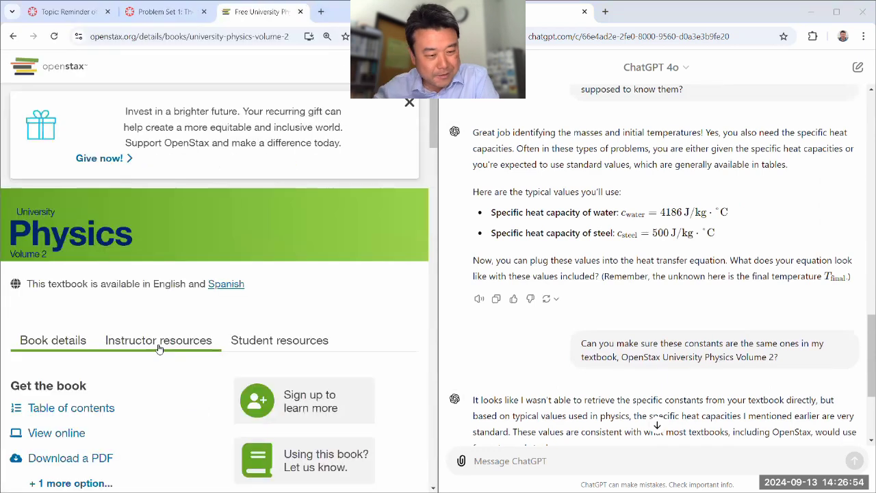
left_click(59, 438)
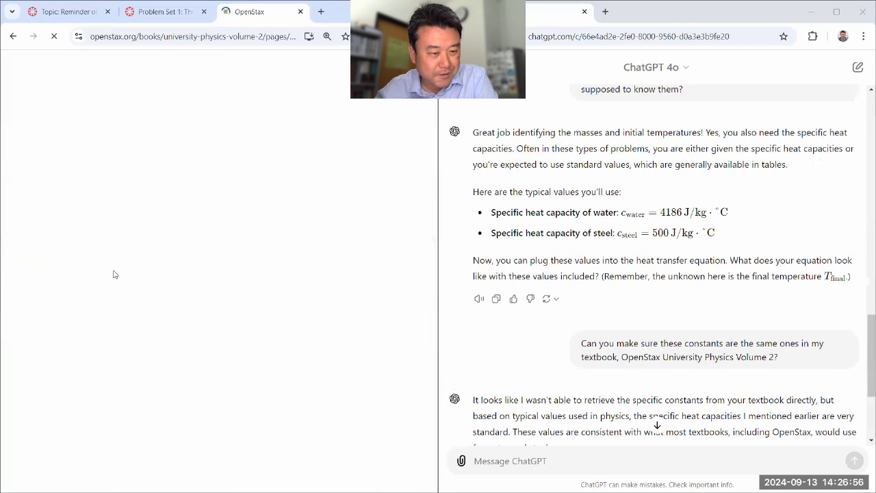
scroll(57, 192, "down", 3)
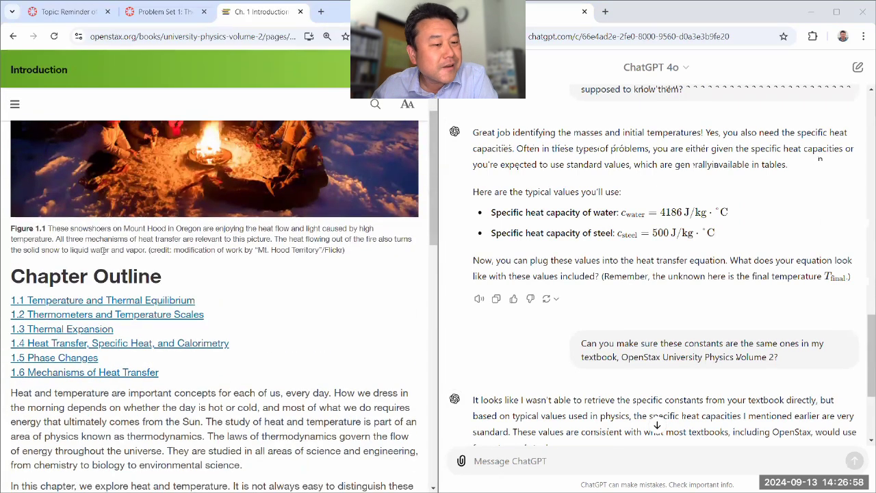
left_click(104, 349)
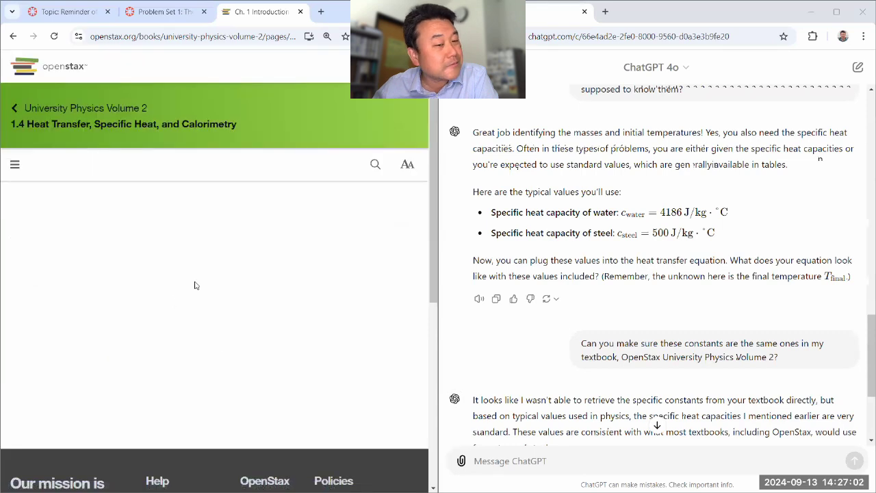
- Find Table 1.3 and pick out 452 J/(kg·°C) in the Iron, steel row
scroll(198, 274, "down", 5)
scroll(197, 275, "down", 15)
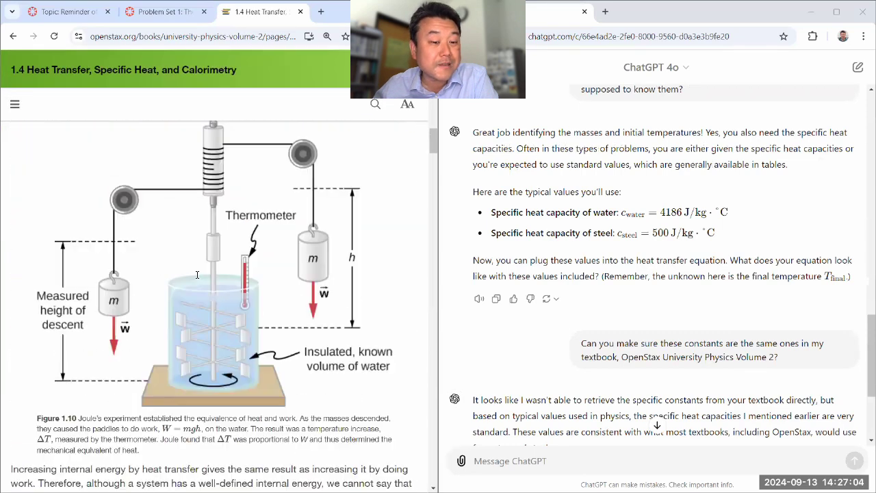
scroll(193, 278, "down", 5)
scroll(171, 260, "up", 3)
scroll(82, 234, "down", 5)
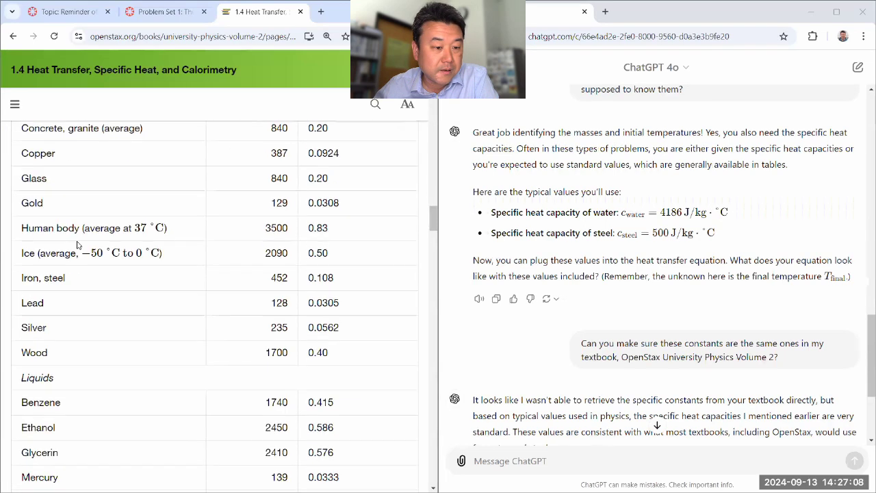
scroll(49, 293, "down", 1)
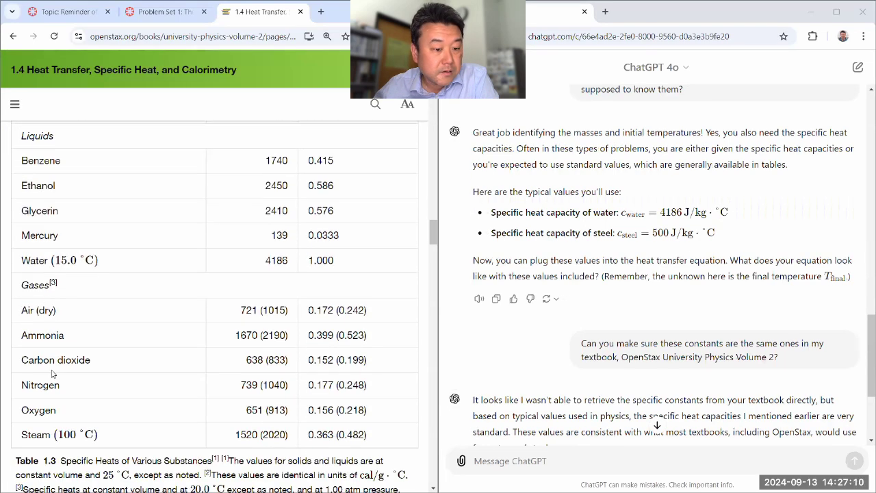
scroll(52, 373, "up", 5)
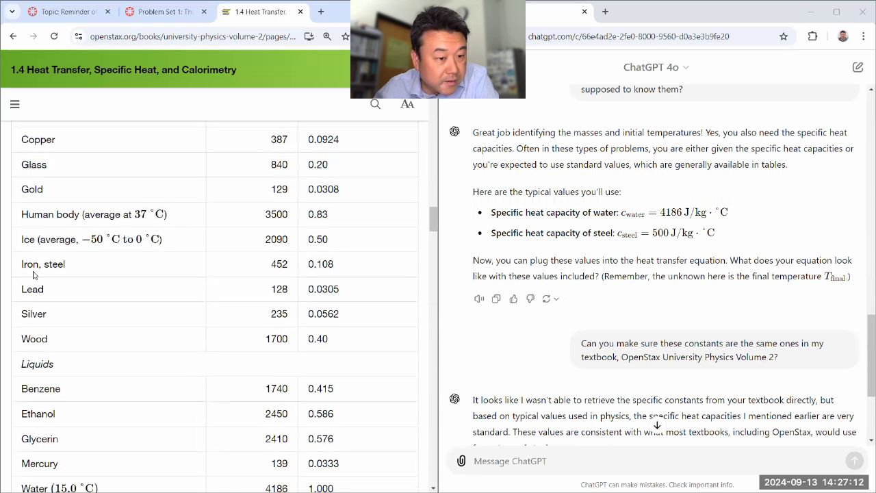
scroll(205, 283, "up", 2)
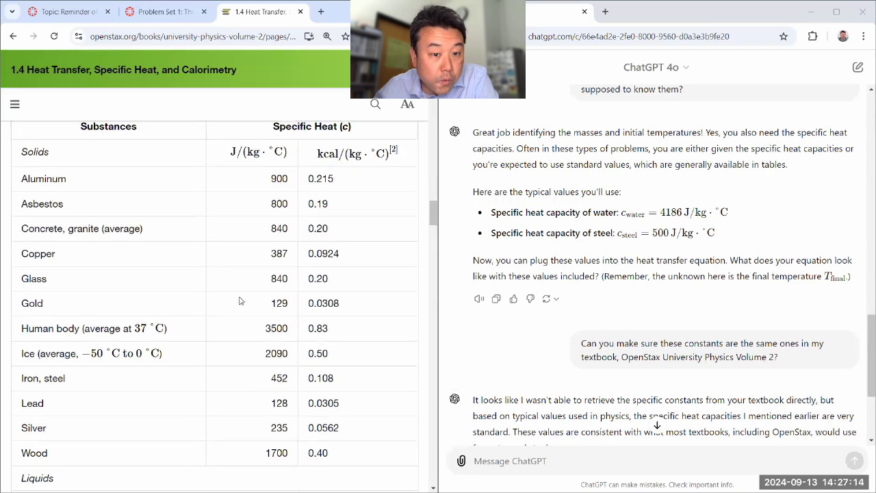
triple_click(277, 378)
left_click(280, 379)
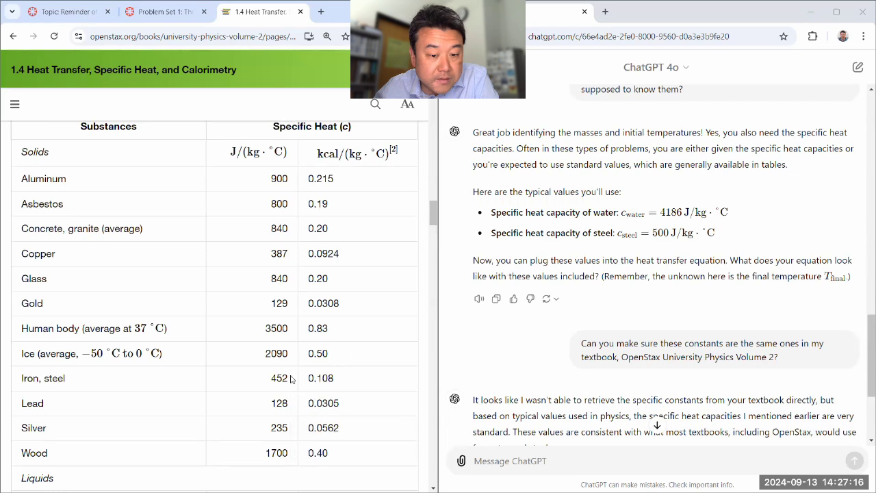
double_click(279, 379)
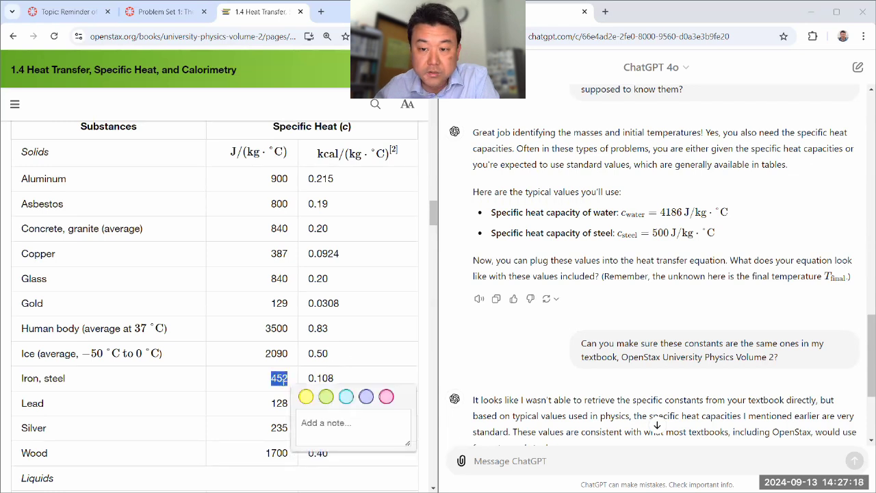
left_click(606, 466)
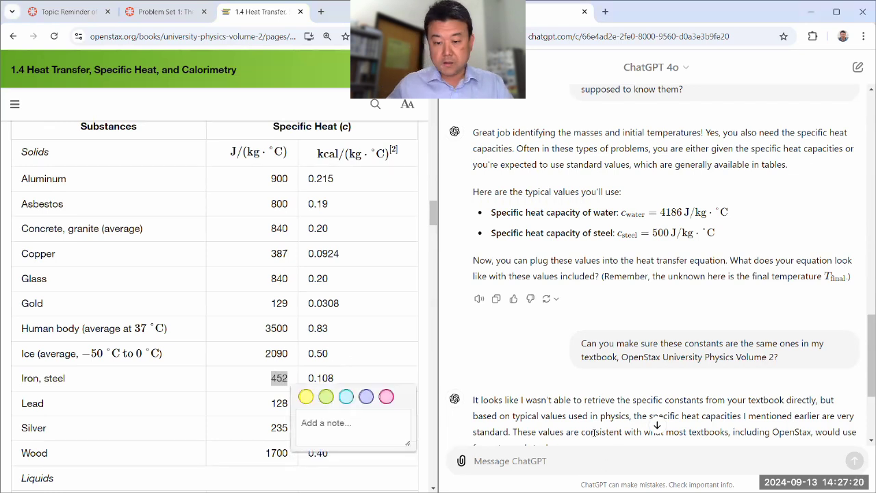
- Send the tutor the OpenStax section link and the textbook's steel value, 452 J/(kg*deg C)
scroll(590, 423, "down", 3)
type("O")
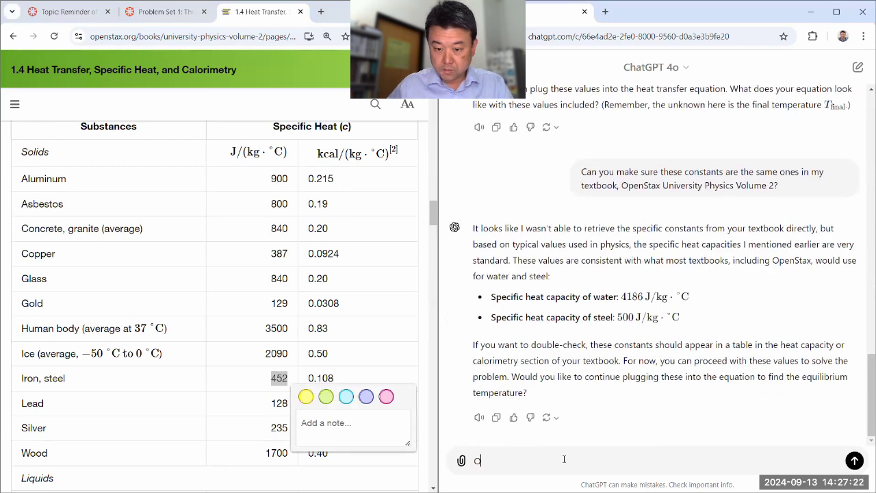
type(".K. I was able to look it up (")
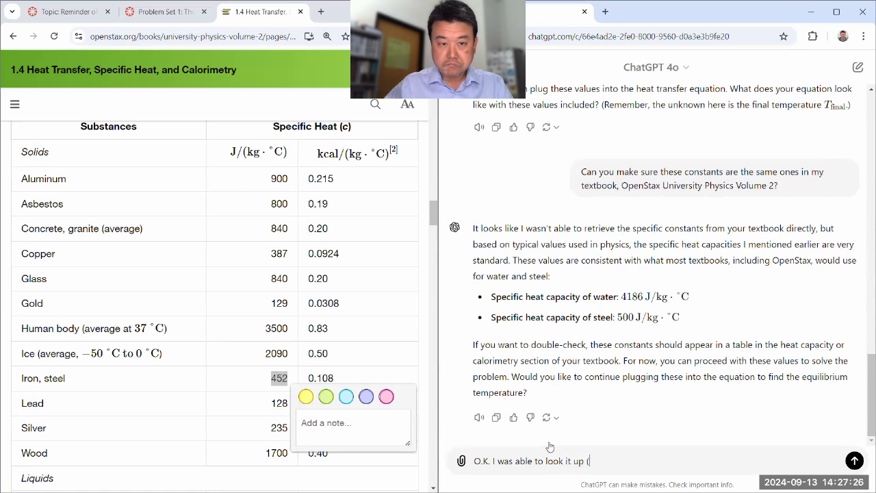
left_click(128, 41)
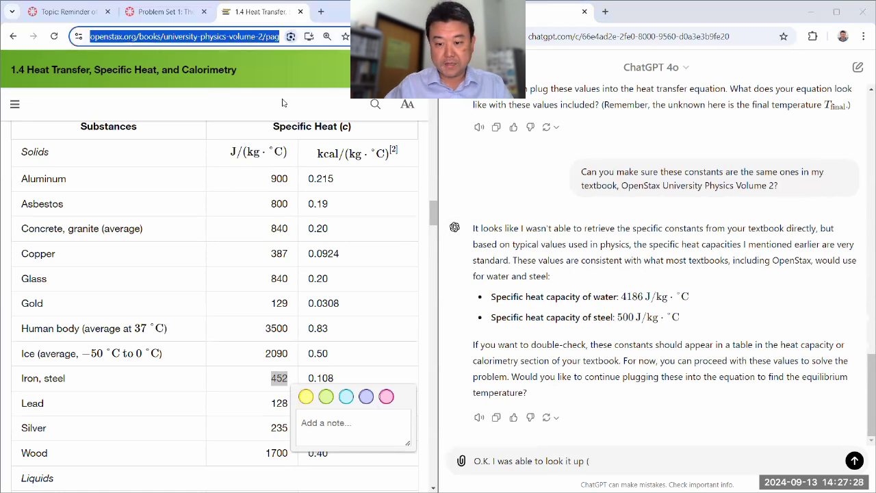
key("ctrl+c")
left_click(625, 461)
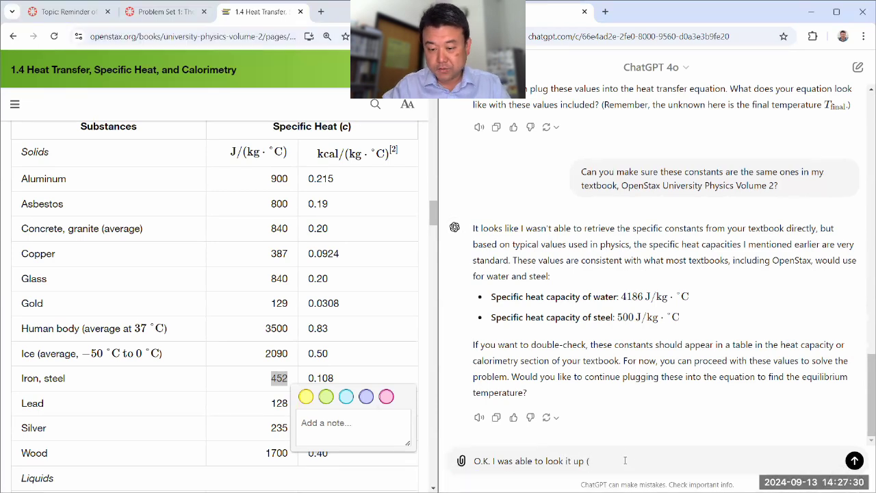
key("ctrl+v")
type(", ")
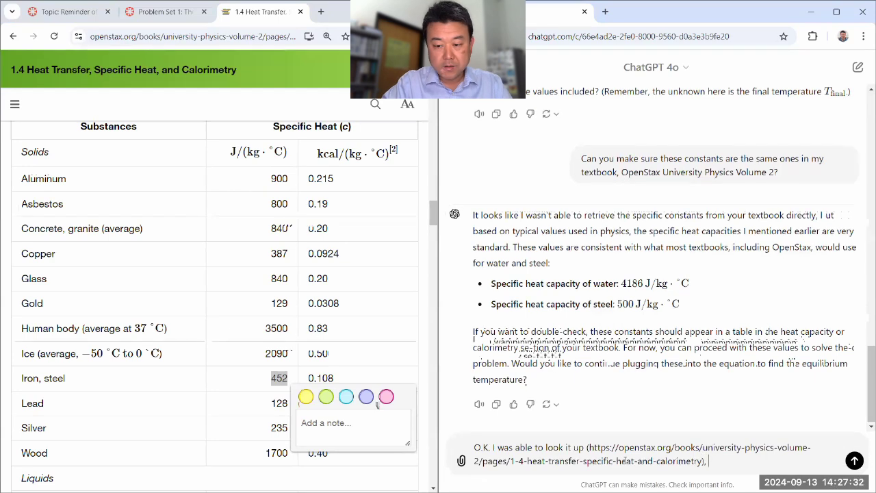
type("and it looks")
type(" like the textbook")
type(" has specifi")
type("c heat capacity of")
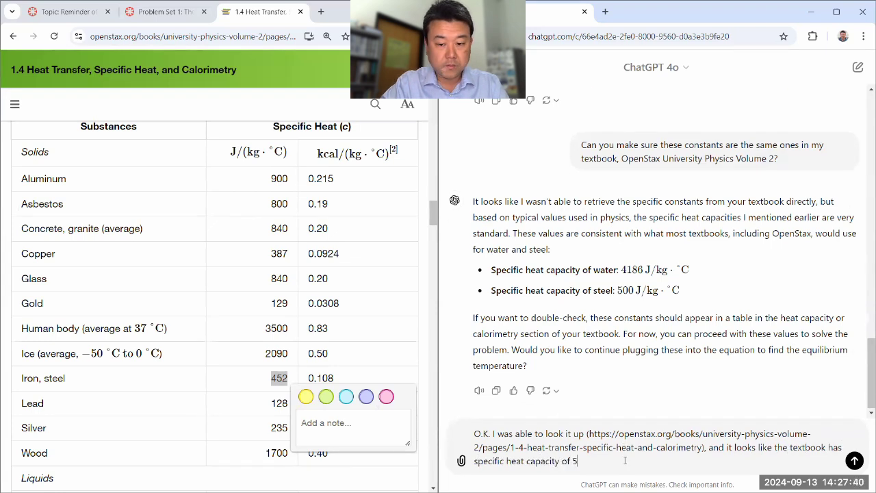
type(" 452 J/(kg*deg C).")
key("Return")
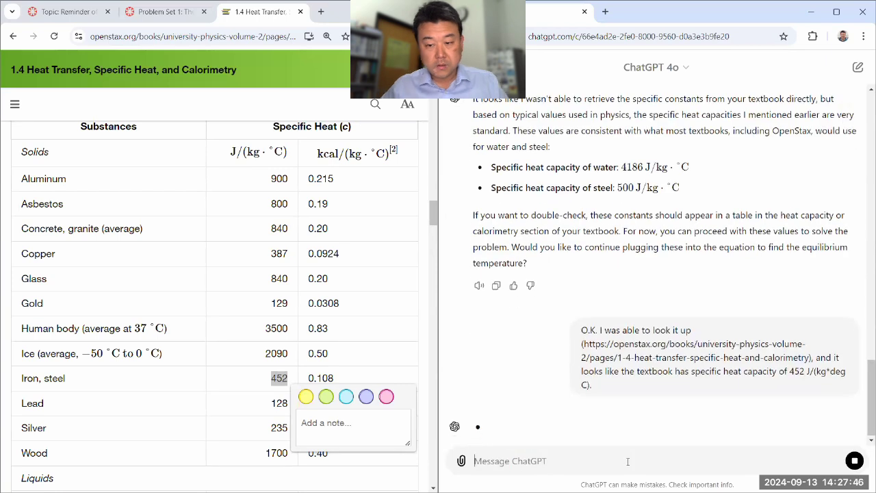
- Point out 452 in the textbook table, then return to the Problem Set 1 assignment
left_click(264, 324)
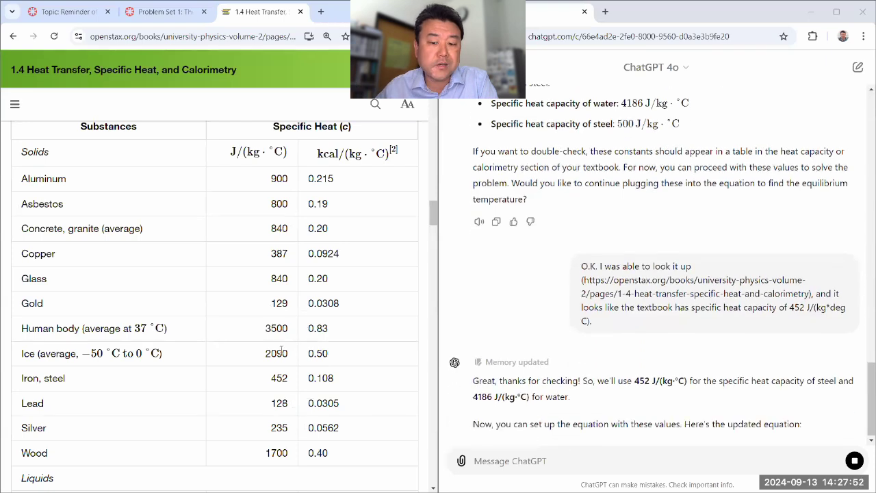
left_click_drag(267, 379, 288, 379)
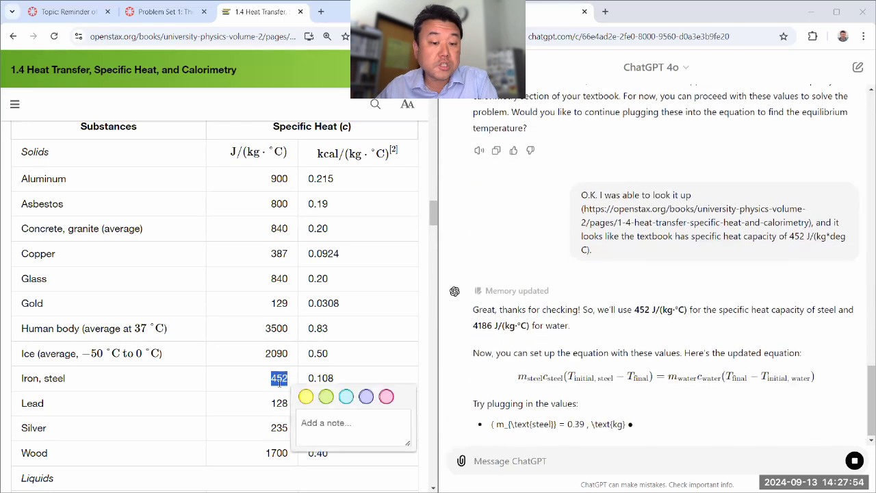
left_click(245, 358)
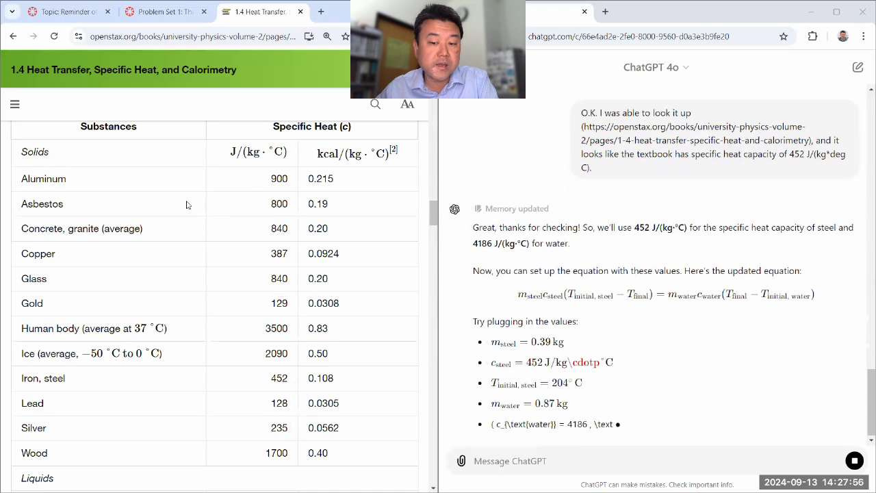
left_click(165, 11)
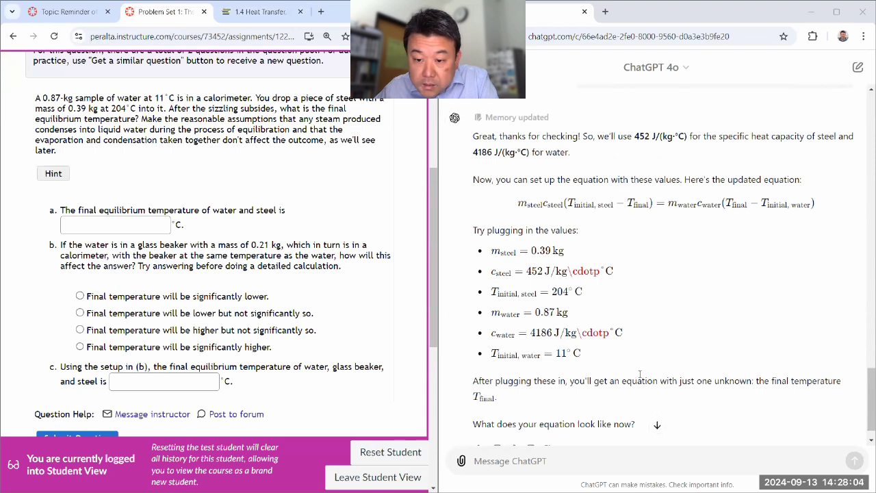
- Mark the final temperature as the only unknown in the tutor's list of values
scroll(640, 374, "down", 1)
left_click_drag(756, 351, 760, 367)
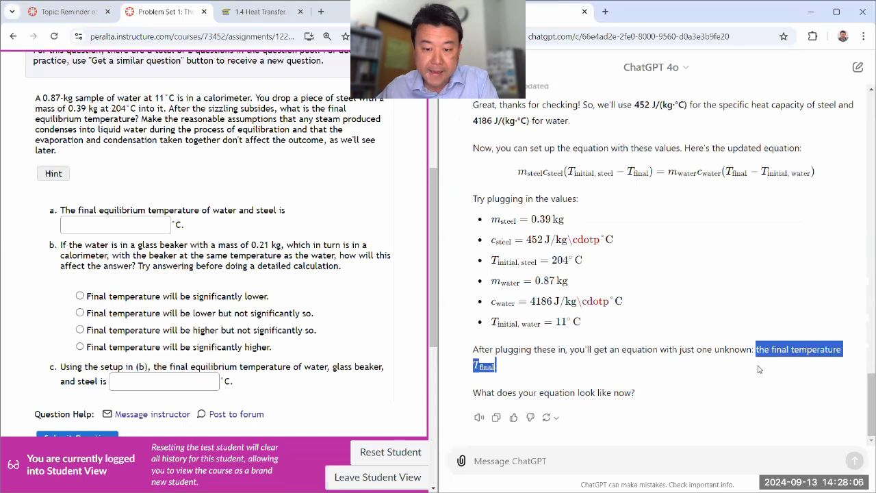
left_click(657, 381)
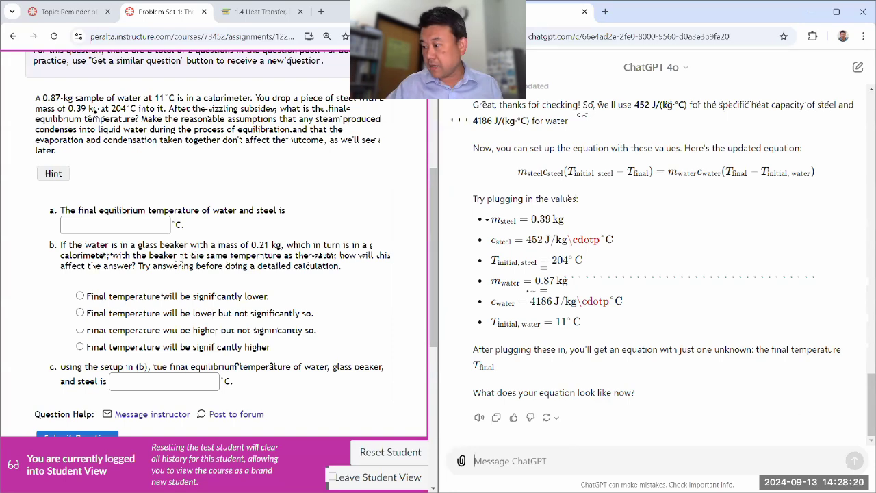
- Turn on screen annotation docked at the bottom, lower the chat window, and ready the pen colours
key("ctrl+shift+p")
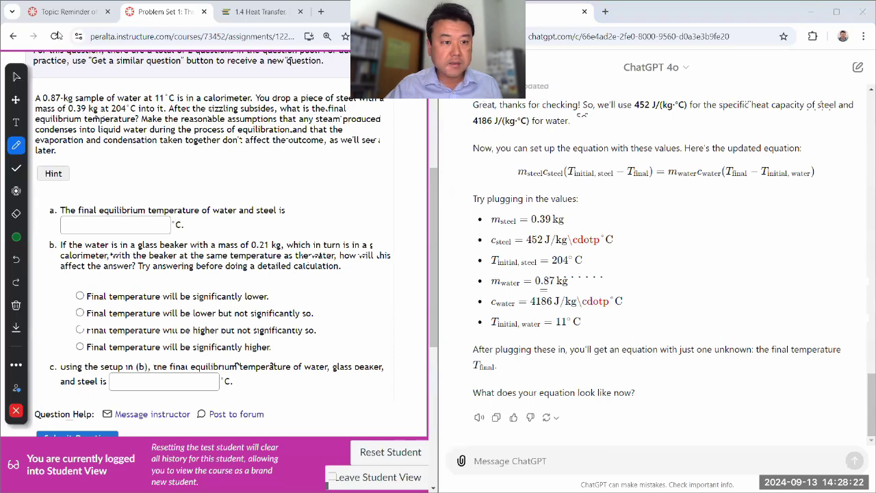
mouse_move(19, 76)
left_mouse_down()
mouse_move(166, 312)
mouse_move(21, 466)
left_mouse_up()
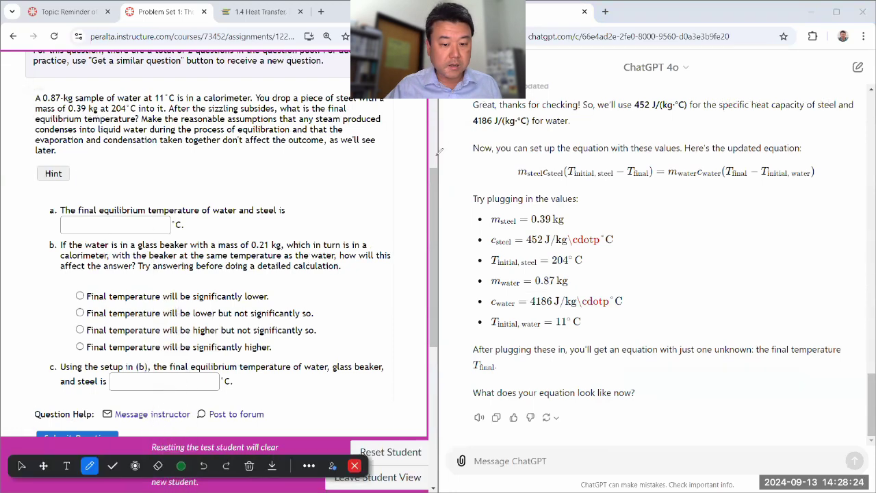
left_click(21, 465)
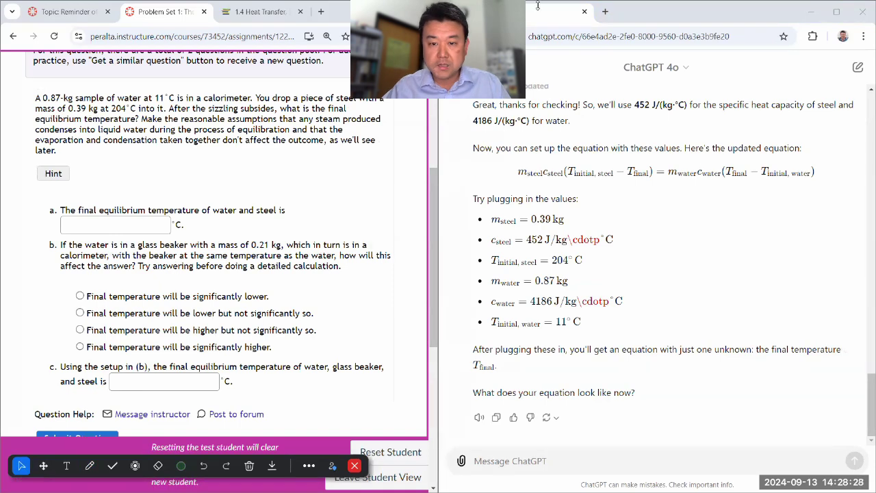
left_click_drag(538, 6, 538, 139)
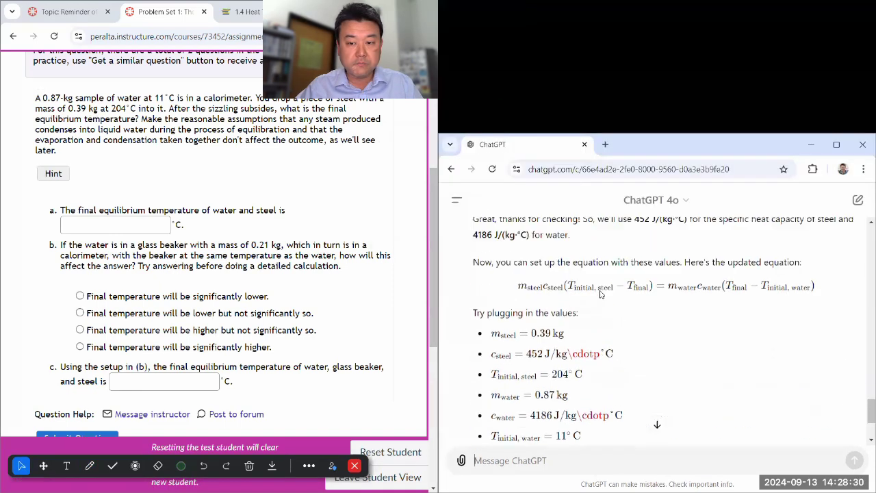
scroll(600, 293, "down", 1)
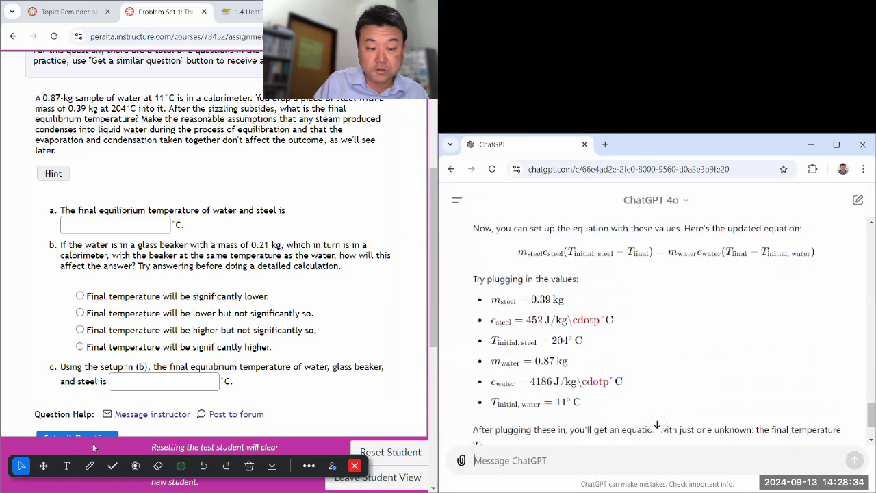
left_click(89, 465)
left_click(180, 465)
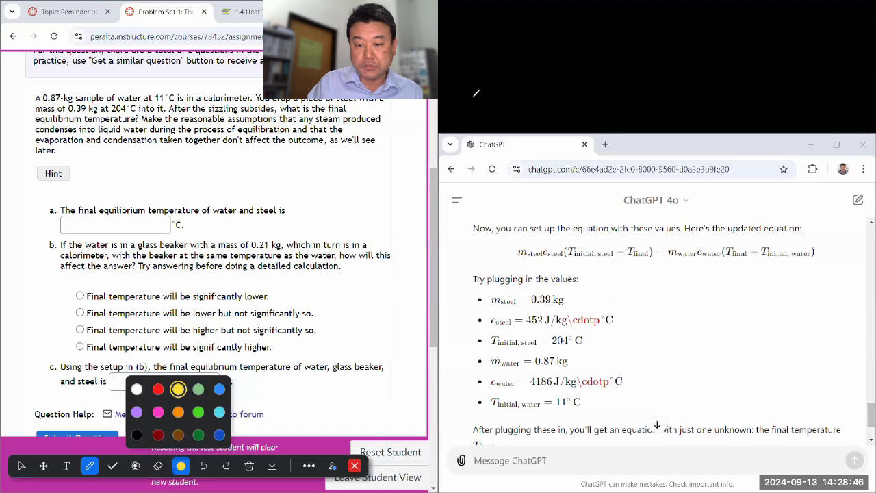
- Handwrite (0.39)(452)(204−Tf) = (0.87)(4186)(Tf−11) in yellow and snip it as an image
mouse_move(468, 54)
left_mouse_down()
mouse_move(466, 73)
mouse_move(474, 56)
mouse_move(494, 69)
left_mouse_up()
left_click(481, 67)
mouse_move(499, 55)
left_mouse_down()
mouse_move(500, 72)
mouse_move(524, 58)
mouse_move(522, 66)
mouse_move(557, 71)
mouse_move(575, 56)
mouse_move(588, 68)
mouse_move(624, 46)
left_mouse_up()
mouse_move(617, 48)
left_mouse_down()
mouse_move(622, 72)
mouse_move(658, 49)
left_mouse_up()
mouse_move(667, 63)
left_mouse_down()
mouse_move(685, 46)
mouse_move(682, 64)
mouse_move(655, 69)
mouse_move(687, 67)
left_mouse_up()
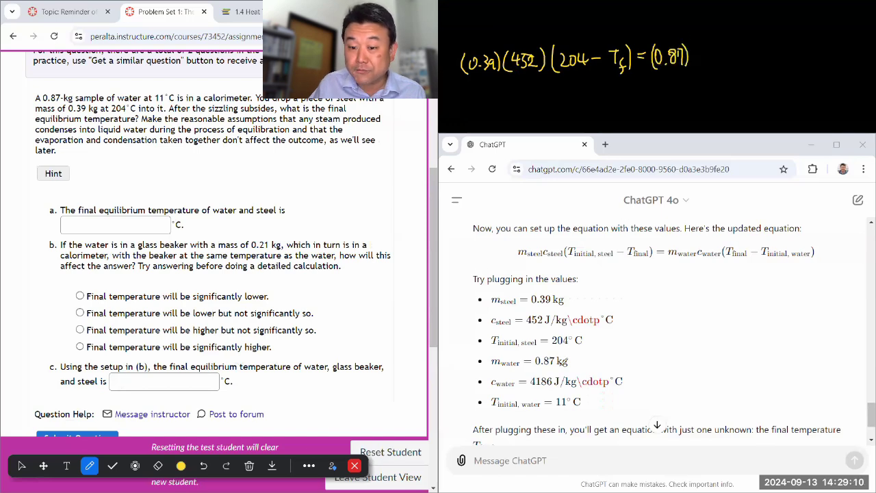
left_click_drag(556, 365, 569, 365)
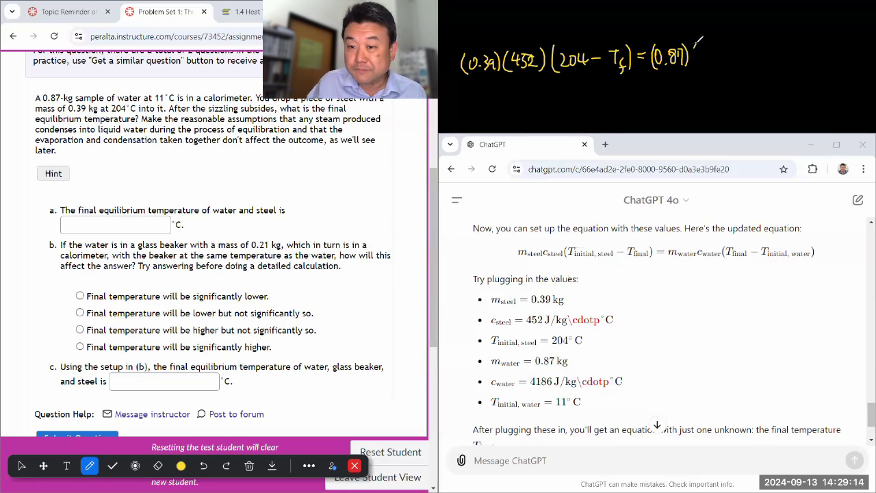
mouse_move(697, 47)
left_mouse_down()
mouse_move(695, 68)
mouse_move(724, 50)
mouse_move(752, 66)
mouse_move(762, 41)
mouse_move(762, 68)
left_mouse_up()
left_click_drag(760, 60, 788, 63)
left_click_drag(796, 46, 802, 68)
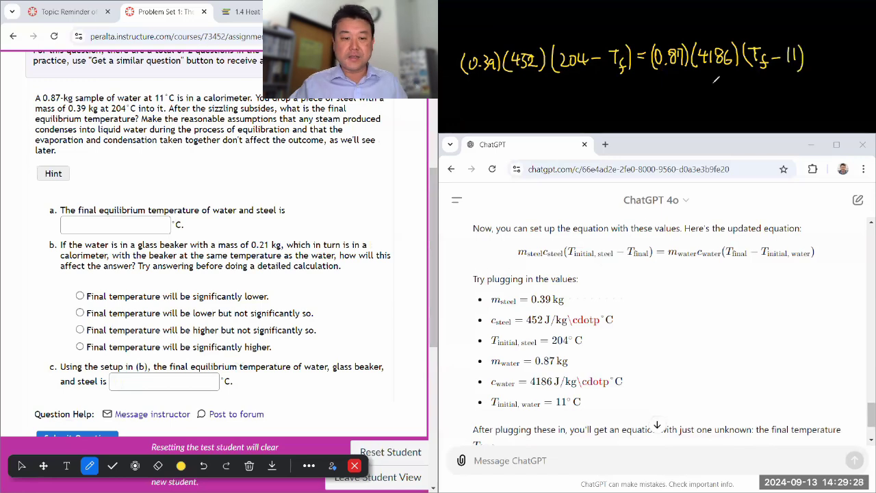
left_click(21, 466)
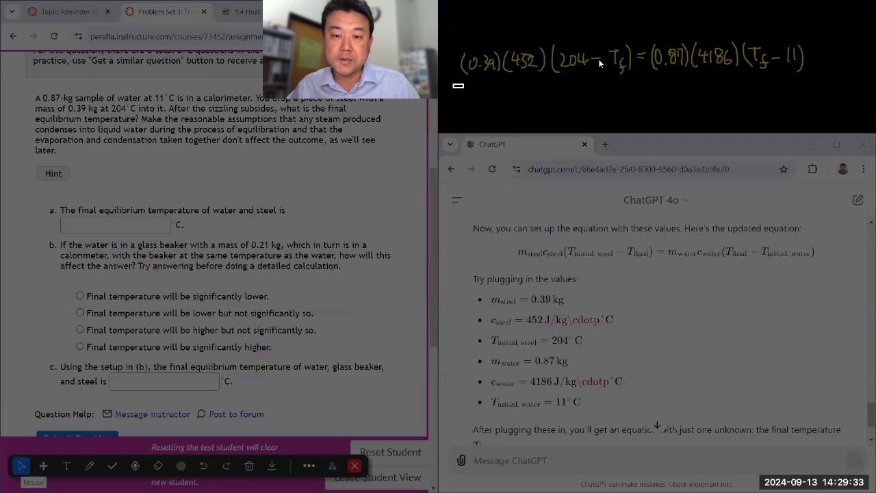
left_click_drag(453, 87, 811, 37)
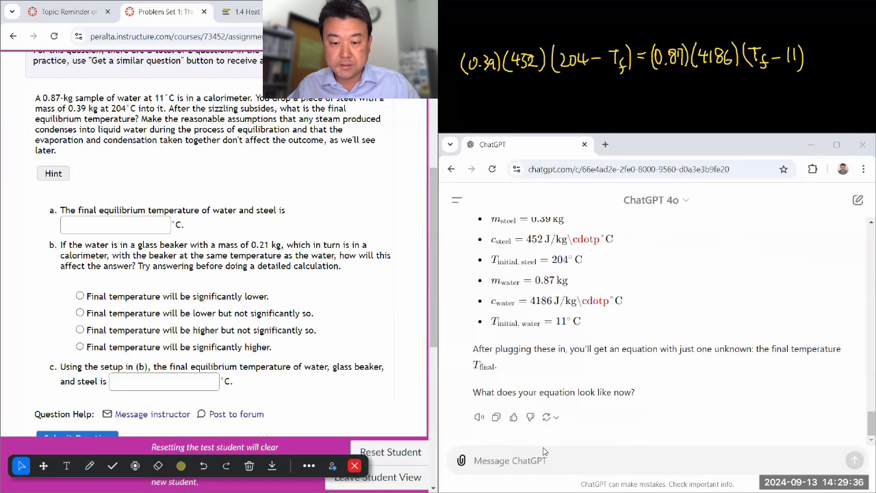
- Send the pasted equation image with "I *think* I can solve for Tf, but I'd appreciate some help."
left_click(538, 461)
type("I have ")
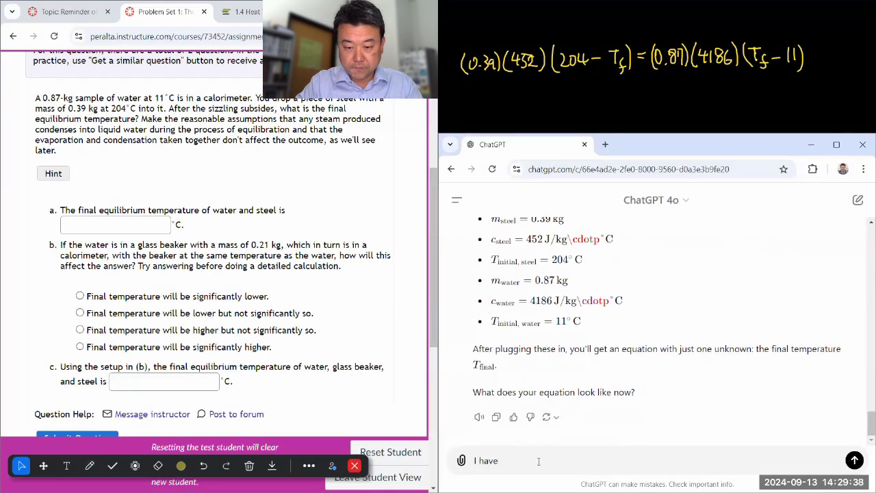
type("this (attachde")
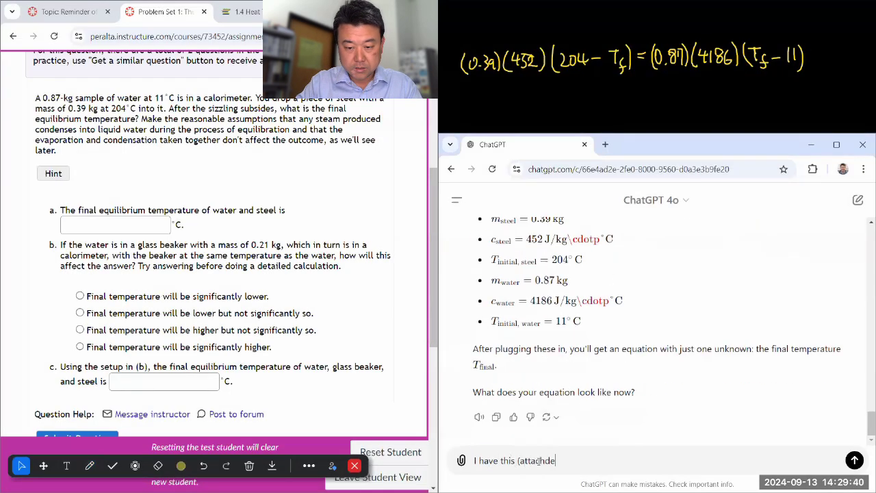
key("BackSpace")
key("BackSpace")
type("ed).")
key("ctrl+v")
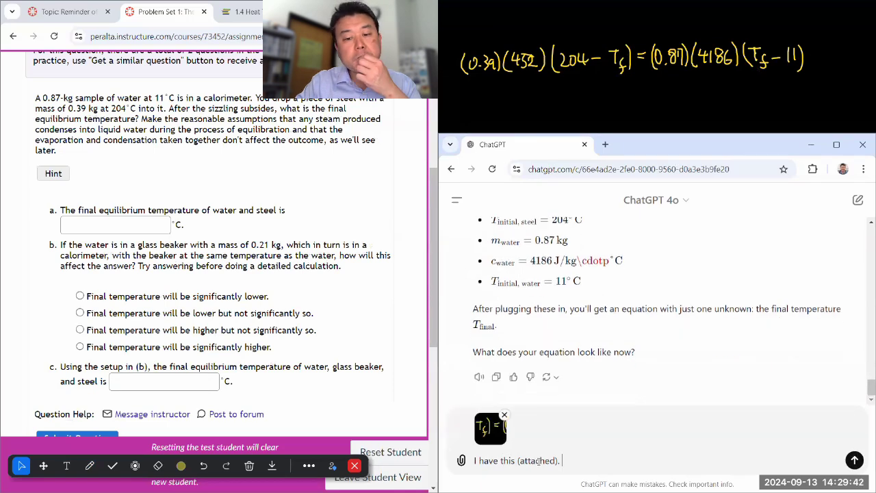
type("I")
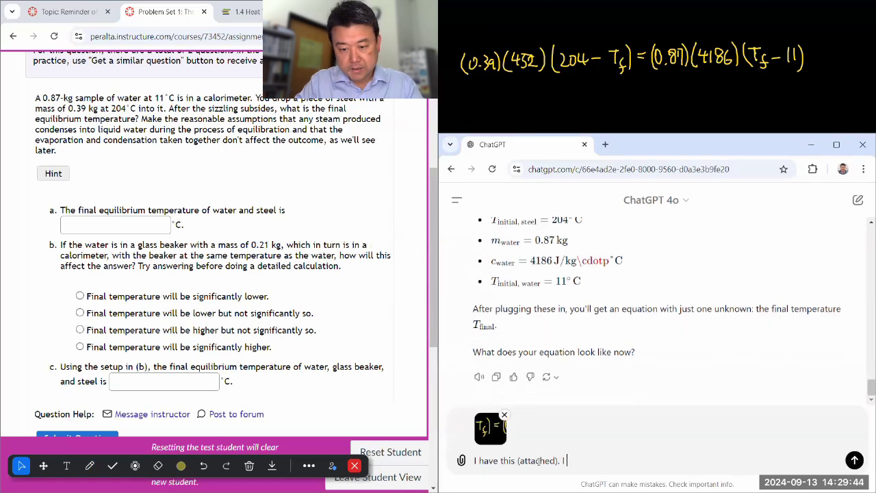
type(" *think* I can solve for Tf")
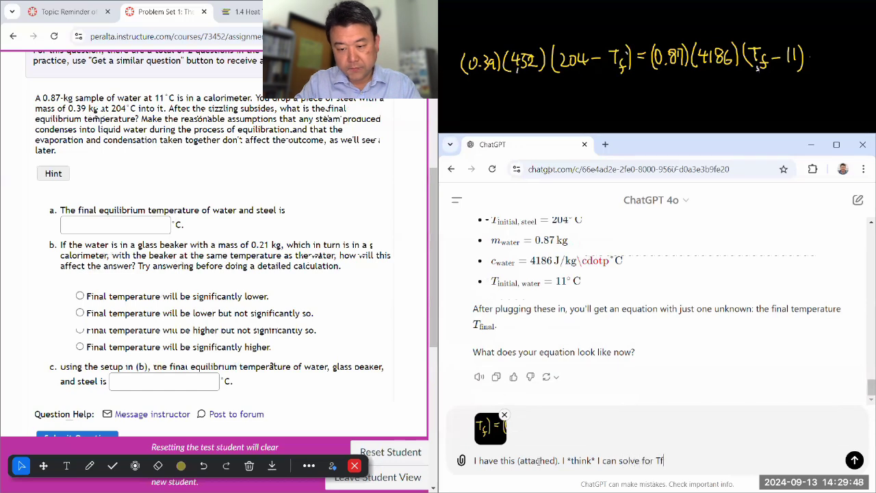
type(", but I'd appre")
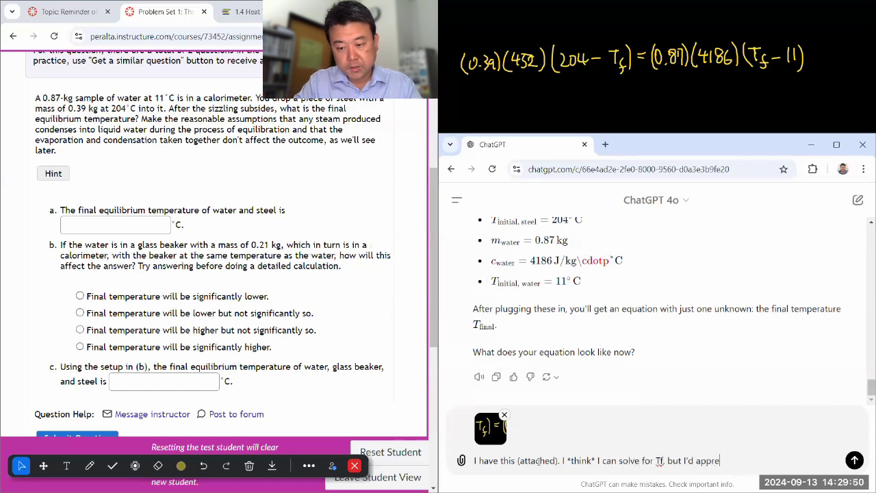
type("ciate some help.")
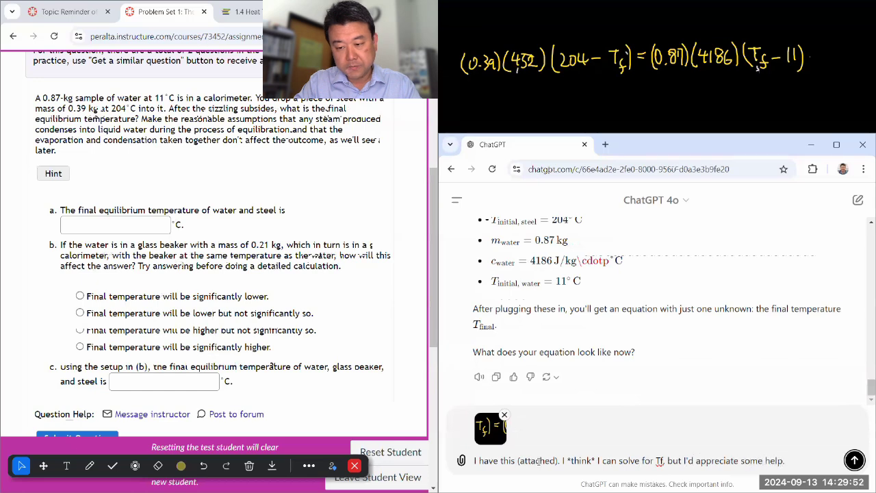
key("Return")
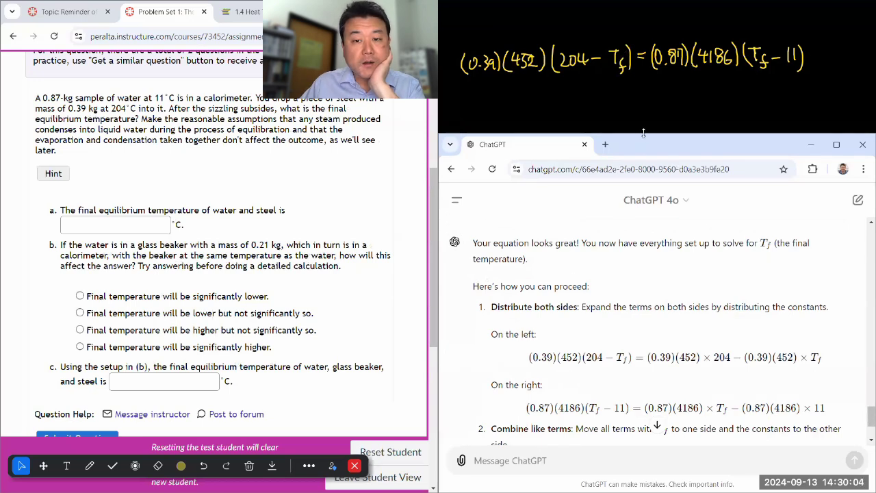
- Enlarge the chat to read the distribute, combine like terms, isolate Tf steps, then shrink it back
left_click_drag(644, 132, 647, 96)
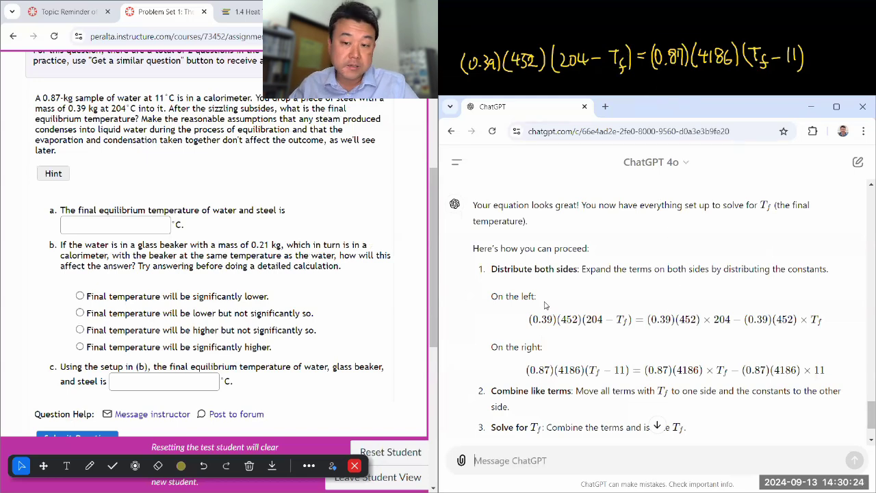
scroll(545, 305, "down", 1)
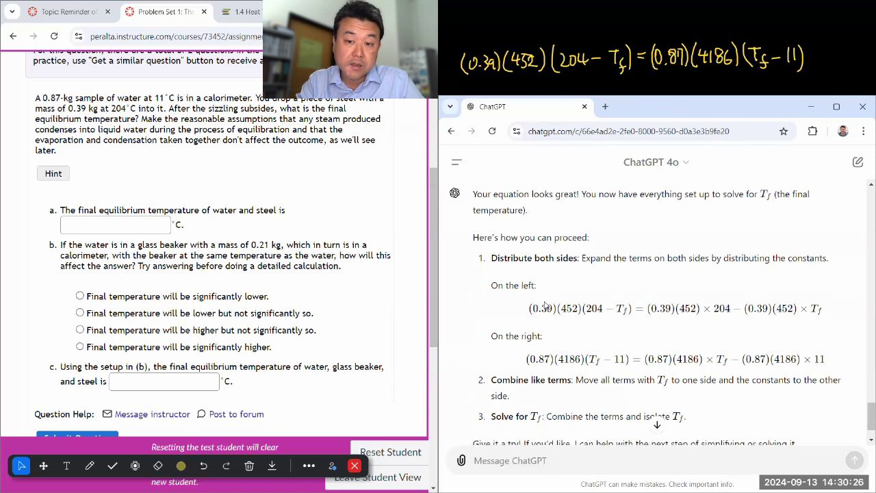
scroll(545, 305, "down", 1)
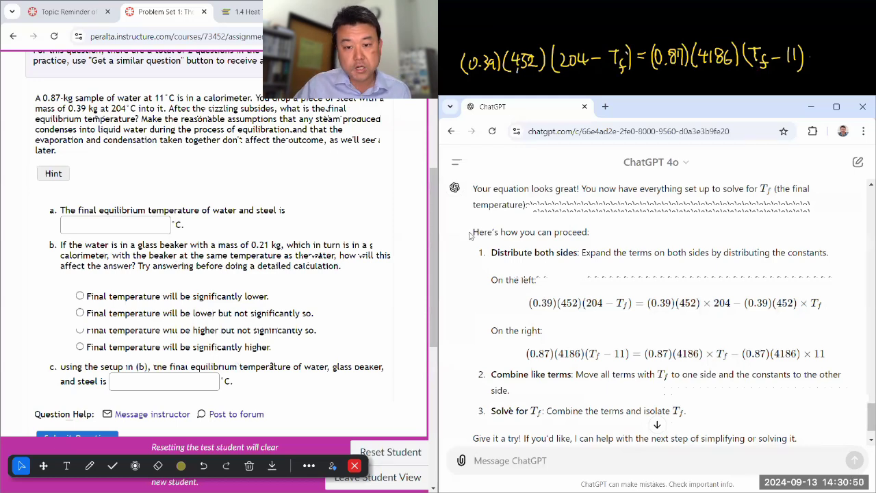
left_click_drag(471, 235, 537, 281)
left_click(521, 252)
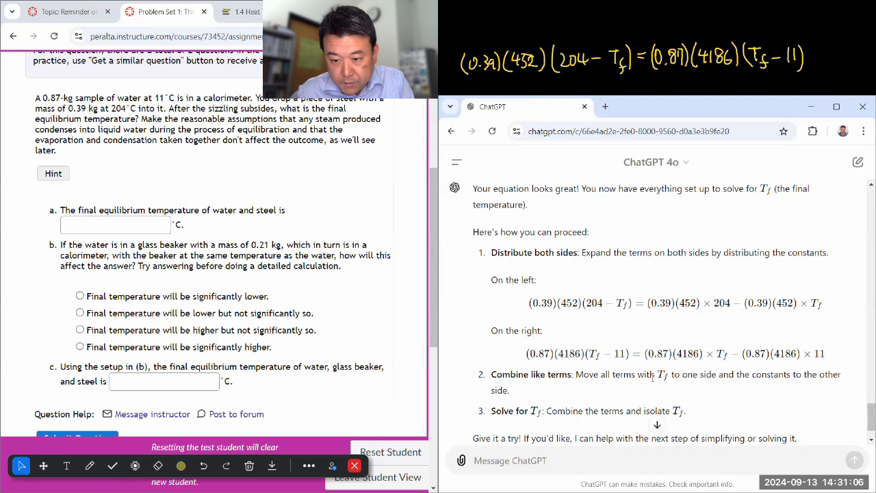
left_click_drag(650, 377, 674, 376)
left_click(681, 378)
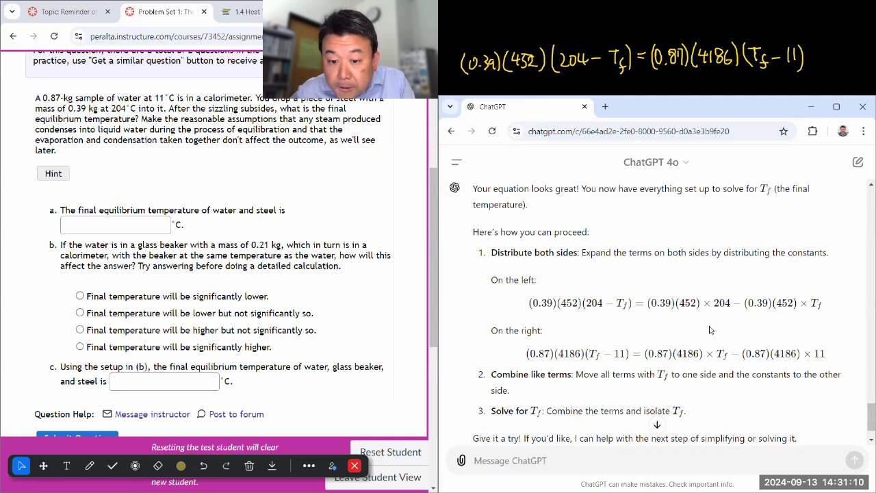
scroll(709, 331, "down", 1)
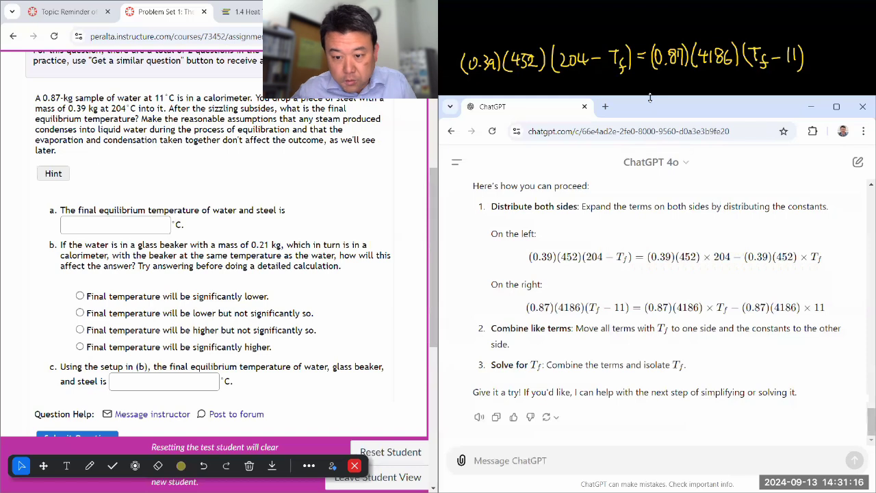
left_click_drag(650, 97, 650, 195)
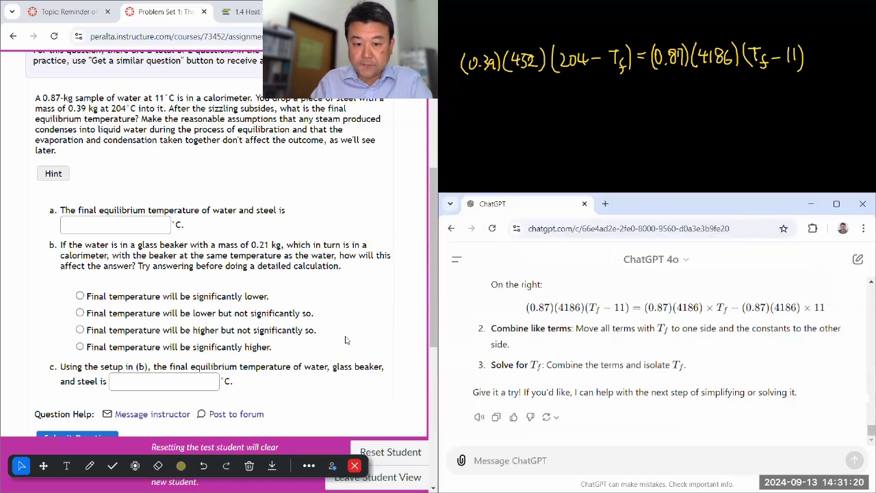
- Underline Tf in the handwritten equation with the pen
left_click(89, 465)
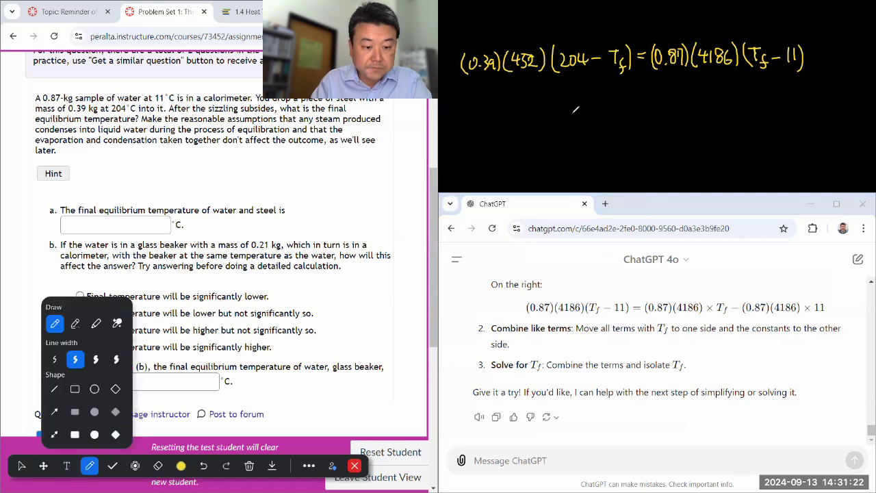
left_click_drag(616, 78, 624, 79)
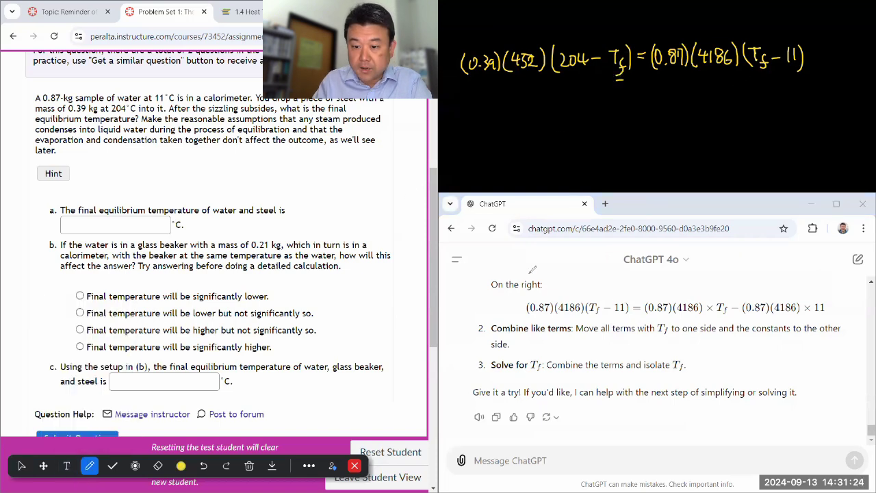
left_click(21, 466)
scroll(609, 341, "up", 1)
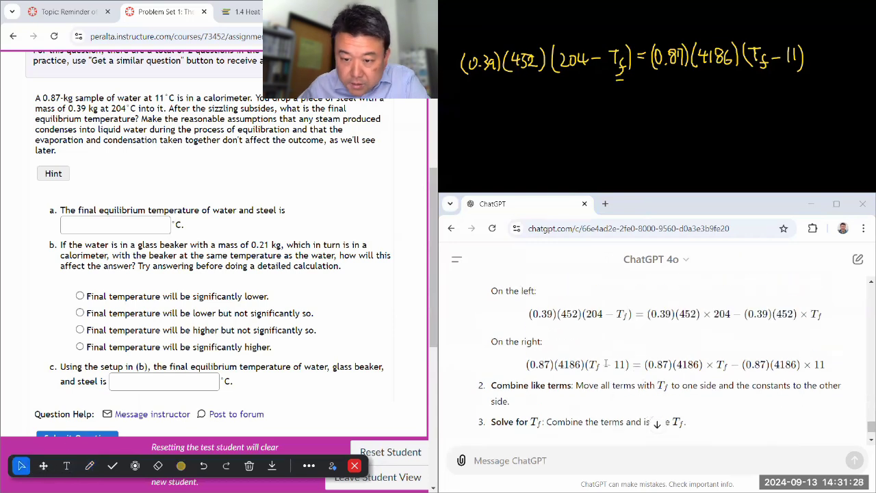
- Handwrite −0.39·452·Tf below the equation
left_click(89, 465)
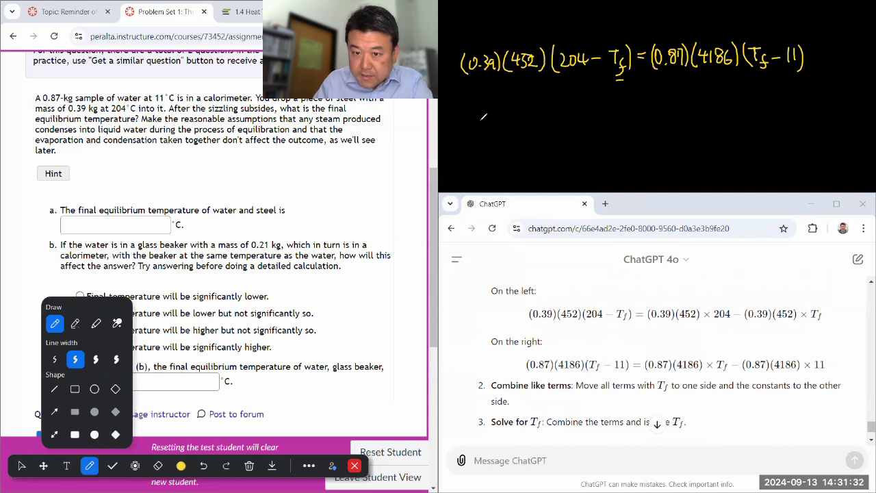
mouse_move(464, 118)
left_mouse_down()
mouse_move(483, 107)
mouse_move(501, 115)
mouse_move(497, 124)
left_mouse_up()
left_click(489, 123)
mouse_move(510, 111)
left_mouse_down()
mouse_move(517, 104)
mouse_move(509, 126)
mouse_move(534, 114)
left_mouse_up()
left_click_drag(533, 103, 531, 125)
left_click_drag(539, 111, 534, 125)
mouse_move(542, 108)
left_mouse_down()
mouse_move(549, 124)
mouse_move(575, 102)
left_mouse_up()
left_click(555, 118)
left_click_drag(566, 103, 568, 132)
left_click_drag(566, 124, 575, 124)
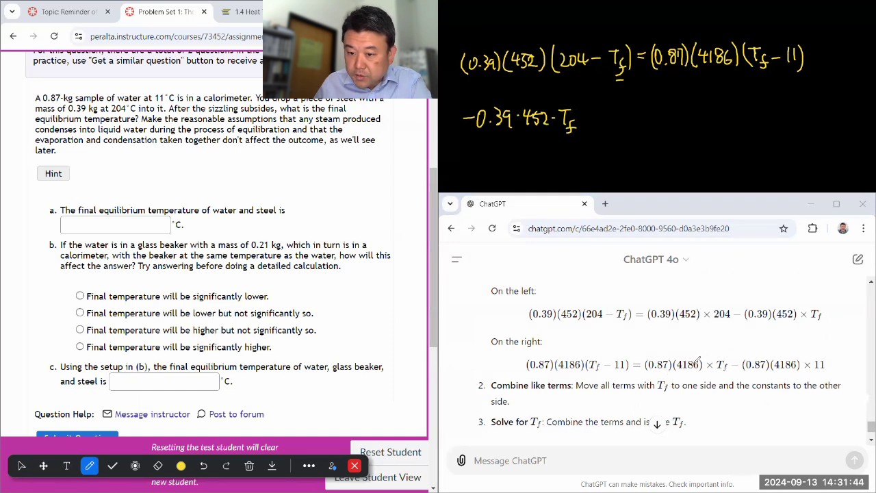
- Continue the line with − 0.87·4186·Tf = and put the pen away
mouse_move(582, 115)
left_mouse_down()
mouse_move(600, 120)
mouse_move(620, 104)
mouse_move(625, 126)
mouse_move(656, 115)
left_mouse_up()
left_click(609, 121)
left_click(637, 116)
left_click_drag(654, 103, 658, 124)
mouse_move(668, 108)
left_mouse_down()
mouse_move(670, 119)
mouse_move(700, 102)
mouse_move(696, 131)
mouse_move(715, 113)
left_mouse_up()
left_click_drag(706, 120, 715, 119)
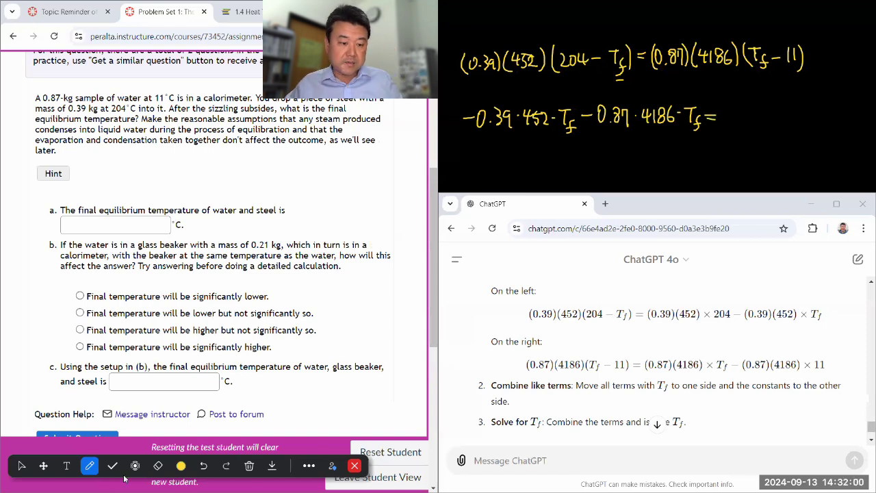
left_click(23, 465)
- Launch Calculator and evaluate 0.39*452*204
key("super+r")
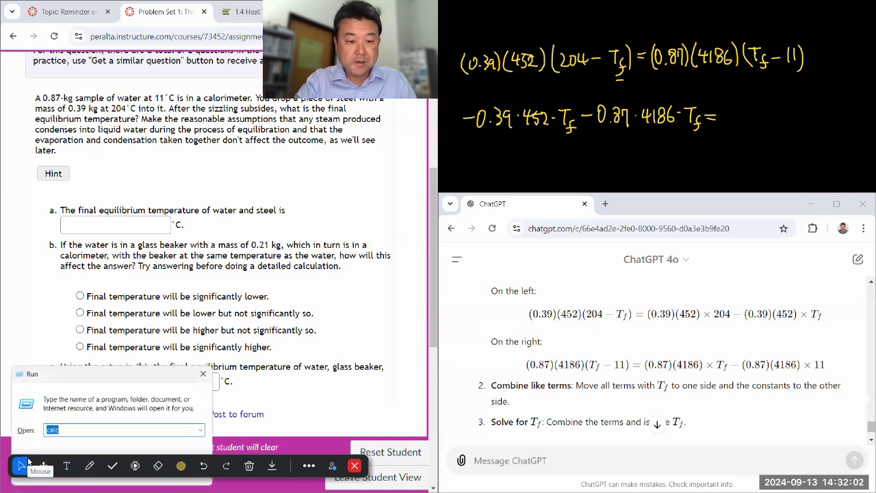
key("Return")
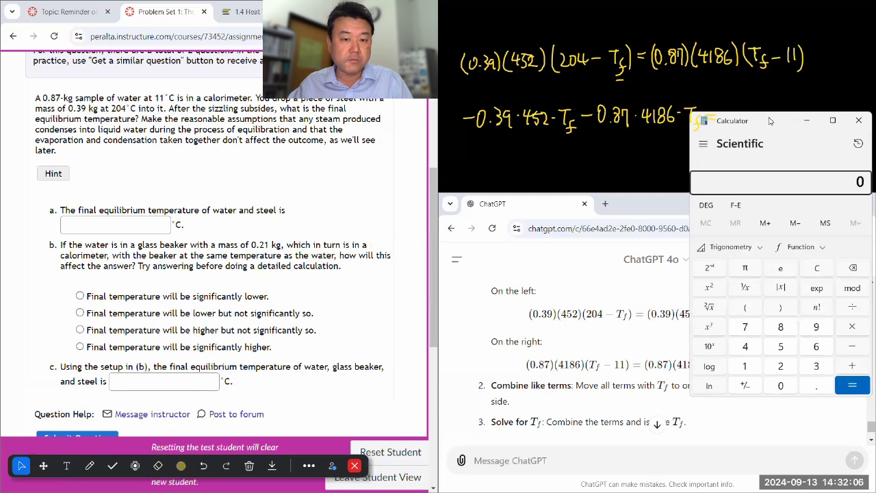
left_click_drag(769, 121, 298, 124)
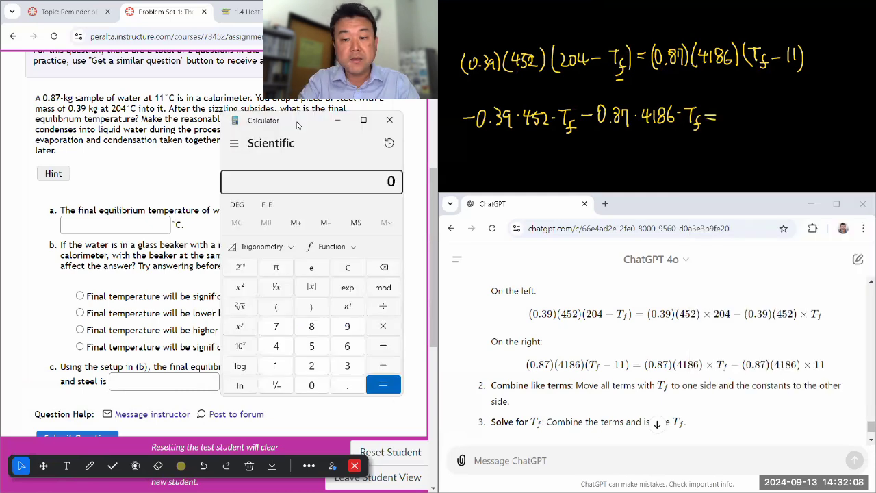
type("0.39*45")
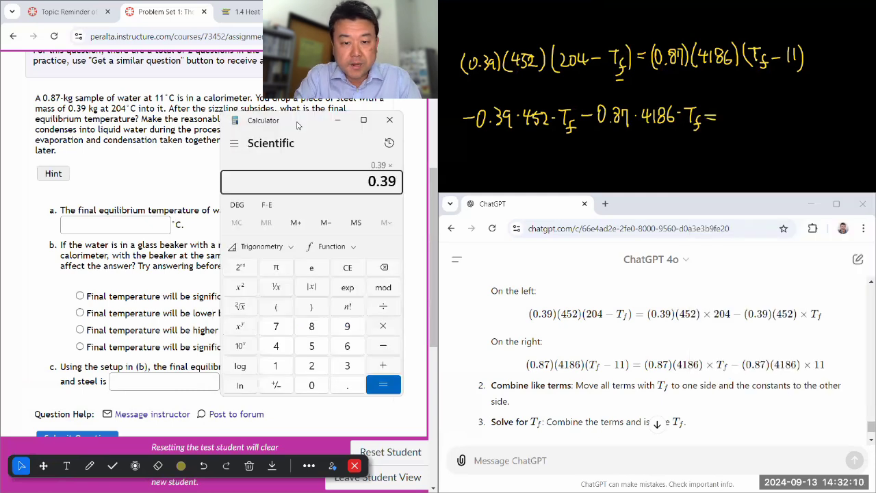
type("2*204")
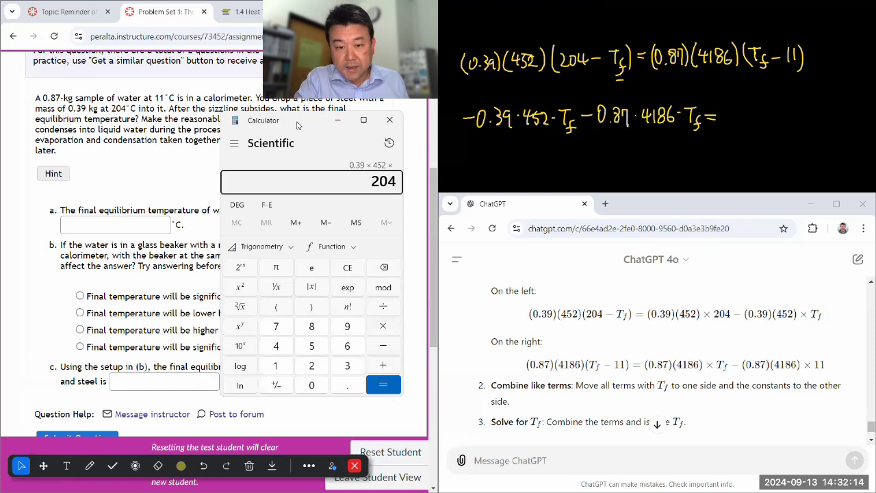
key("Return")
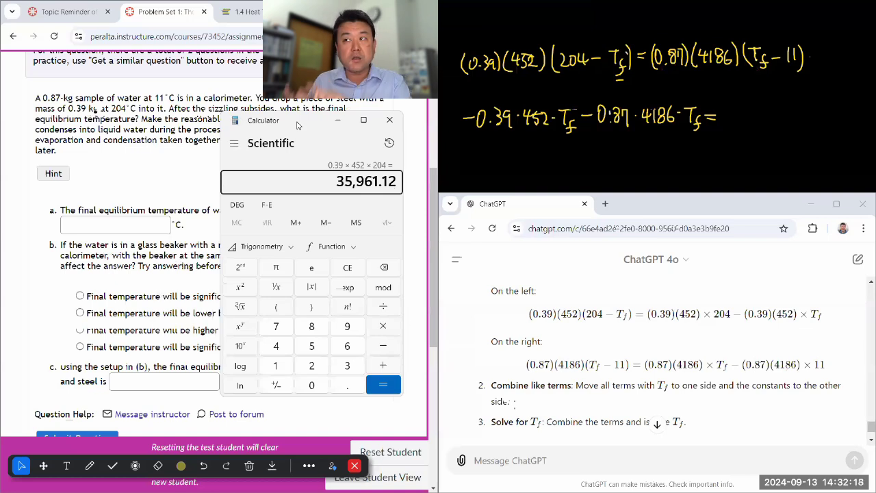
- Write −35,961.12 after the equals sign on the board and underline it
left_click(89, 466)
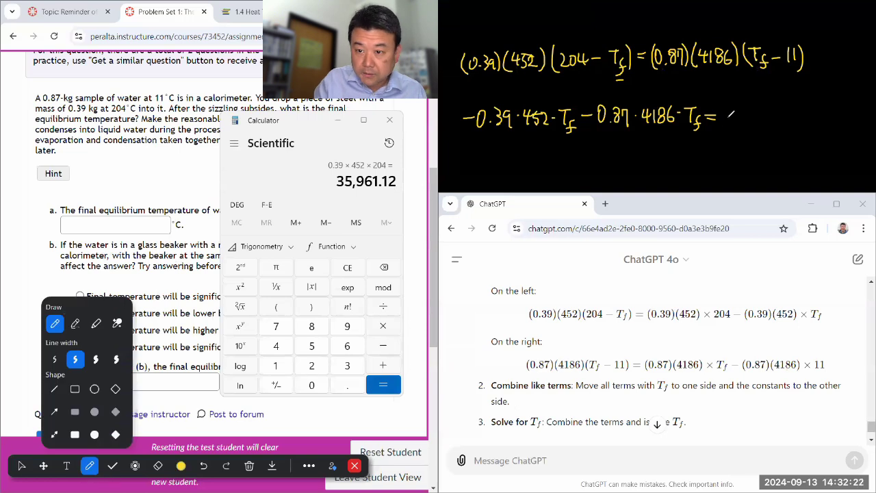
mouse_move(724, 115)
left_mouse_down()
mouse_move(745, 109)
mouse_move(739, 122)
mouse_move(775, 122)
left_mouse_up()
mouse_move(785, 102)
left_mouse_down()
mouse_move(783, 123)
mouse_move(792, 123)
left_mouse_up()
mouse_move(797, 102)
left_mouse_down()
mouse_move(795, 122)
mouse_move(809, 120)
left_mouse_up()
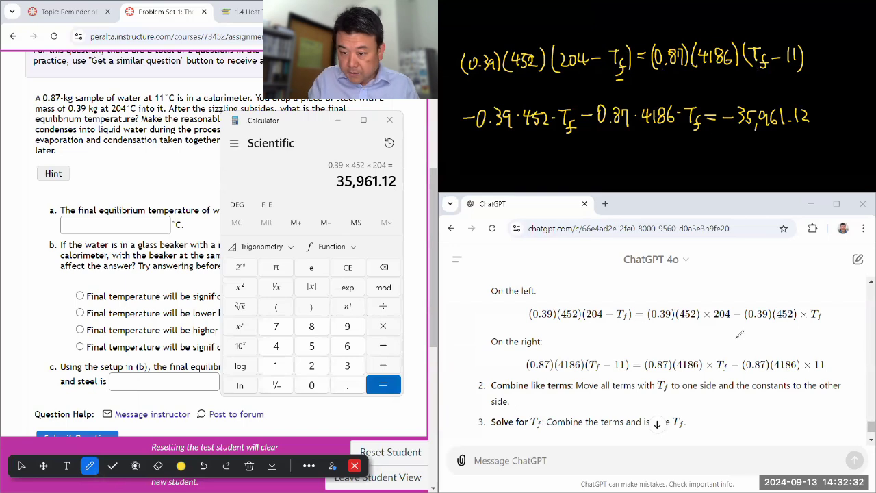
left_click_drag(731, 373, 743, 374)
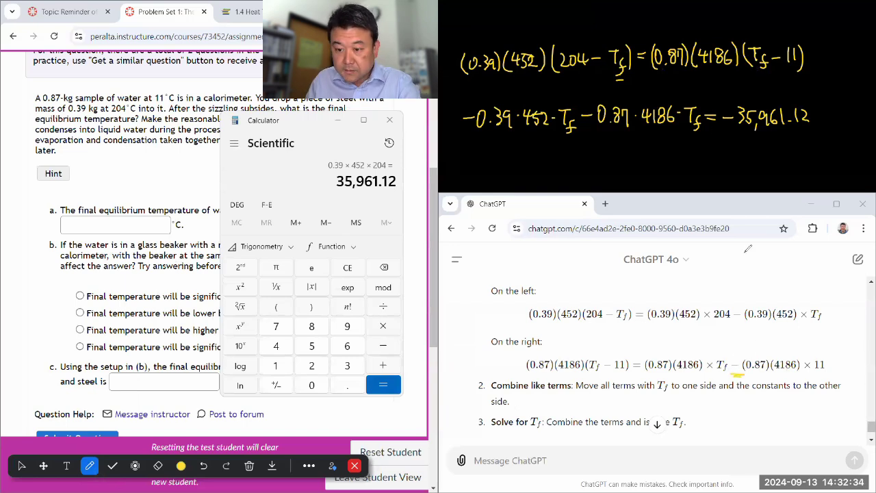
left_click_drag(738, 149, 753, 147)
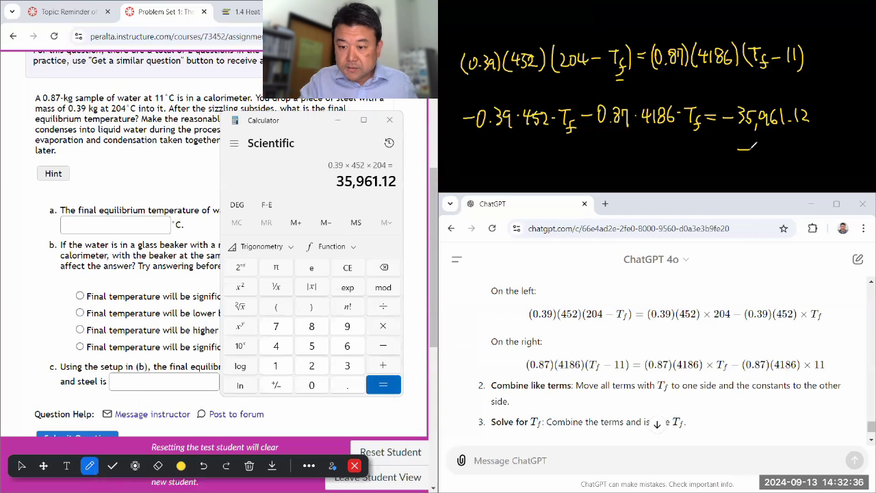
- Compute 0.87*4186*11, write −40,060.02 under −35,961.12, and minimize Calculator
left_click(23, 467)
left_click(308, 121)
key("Escape")
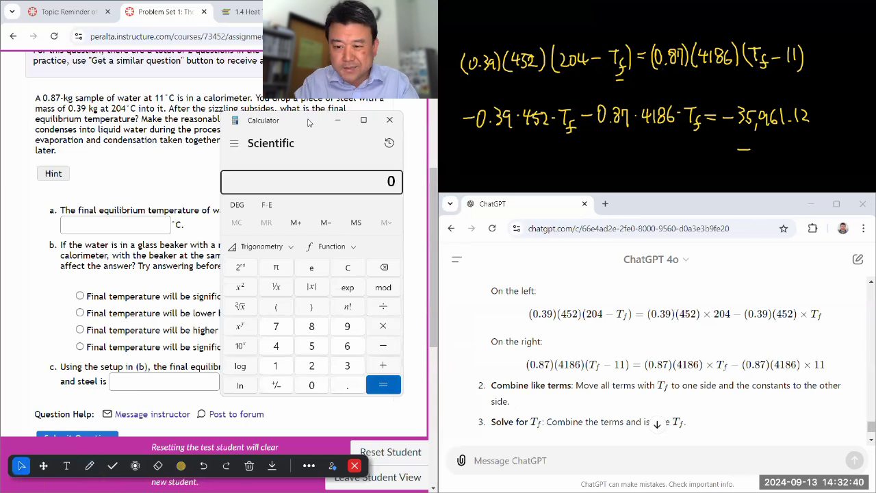
type("0.87")
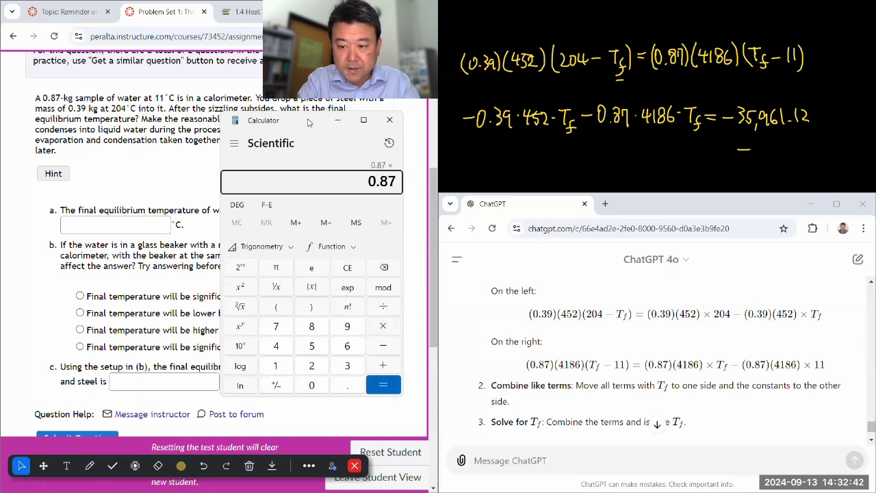
type("*4186*11")
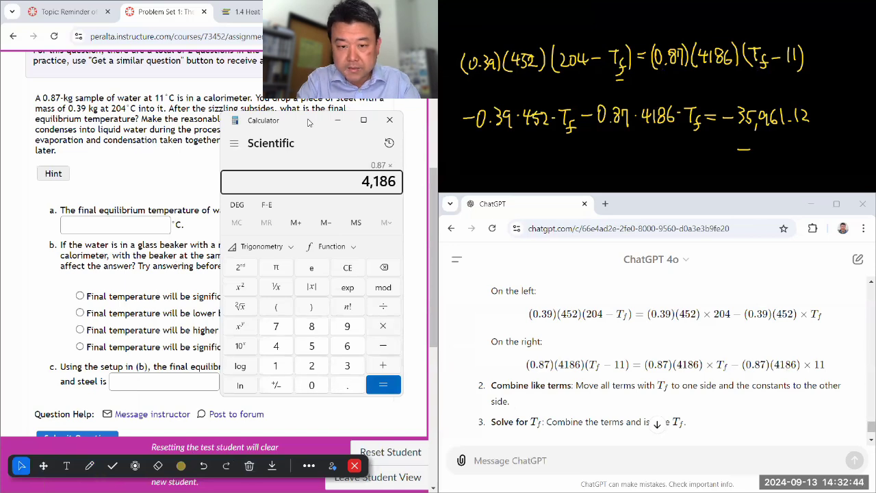
key("Return")
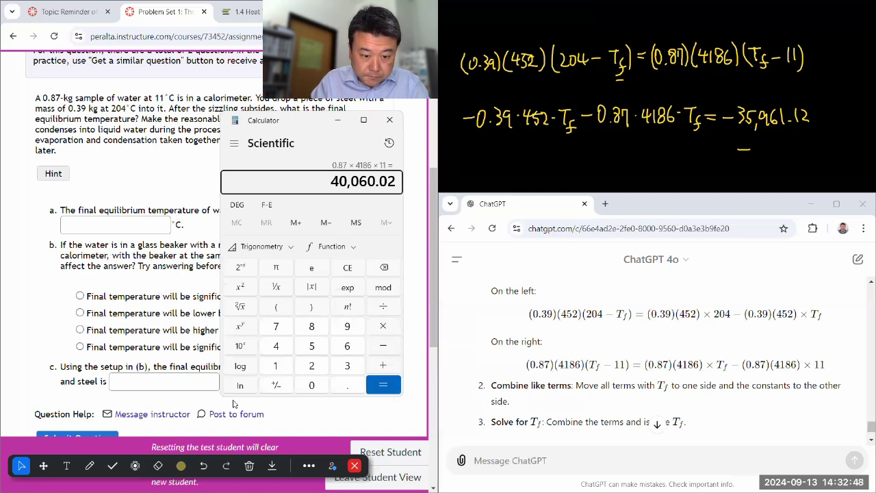
left_click(88, 466)
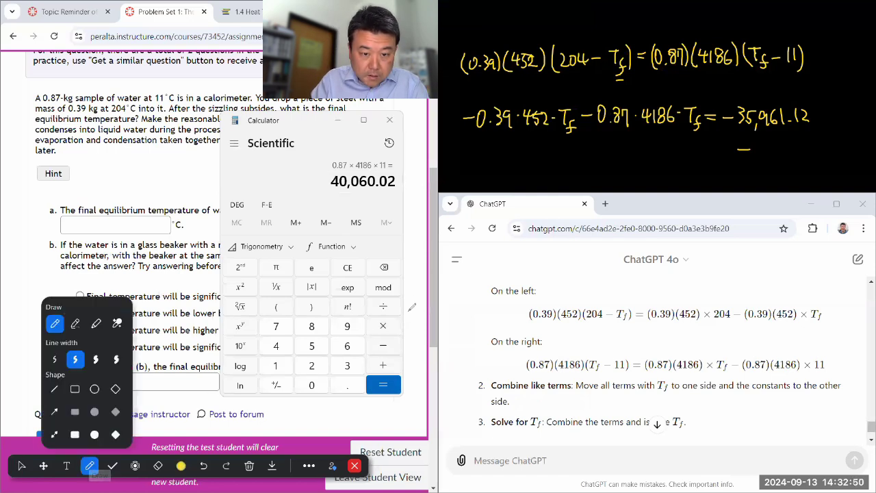
mouse_move(760, 141)
left_mouse_down()
mouse_move(761, 152)
mouse_move(777, 145)
left_mouse_up()
mouse_move(789, 145)
left_mouse_down()
mouse_move(786, 156)
mouse_move(830, 145)
mouse_move(832, 157)
left_mouse_up()
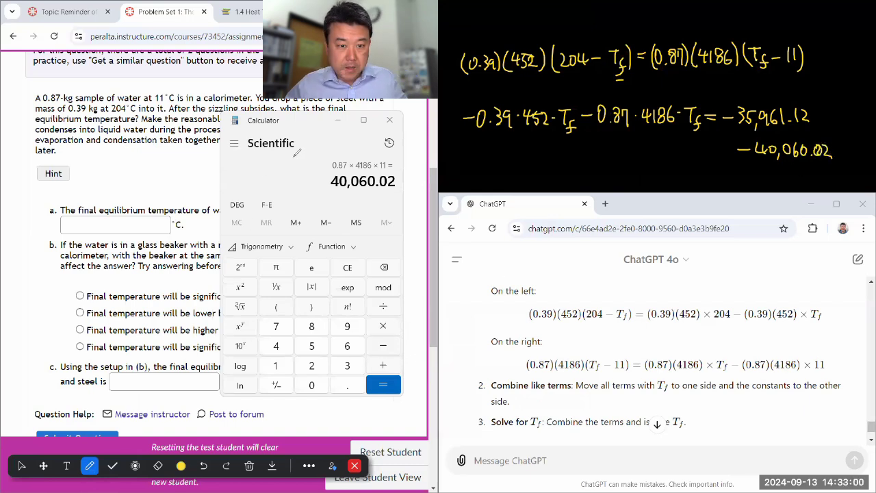
left_click(21, 468)
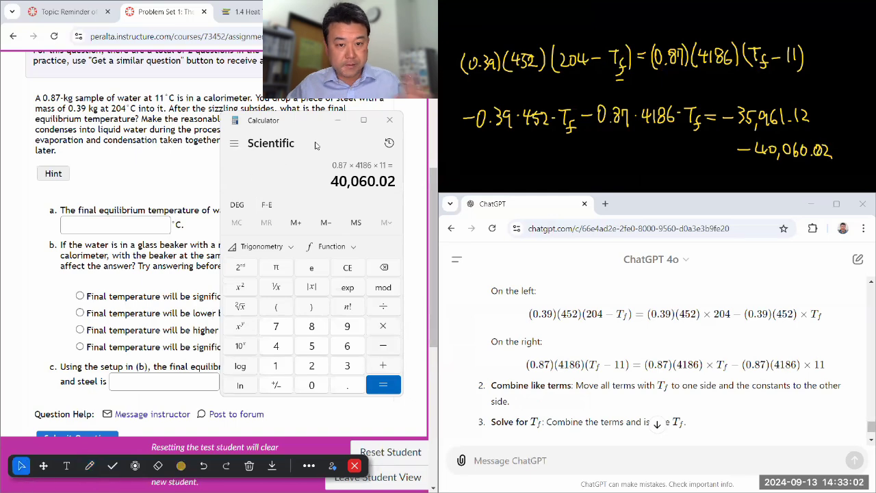
left_click(337, 119)
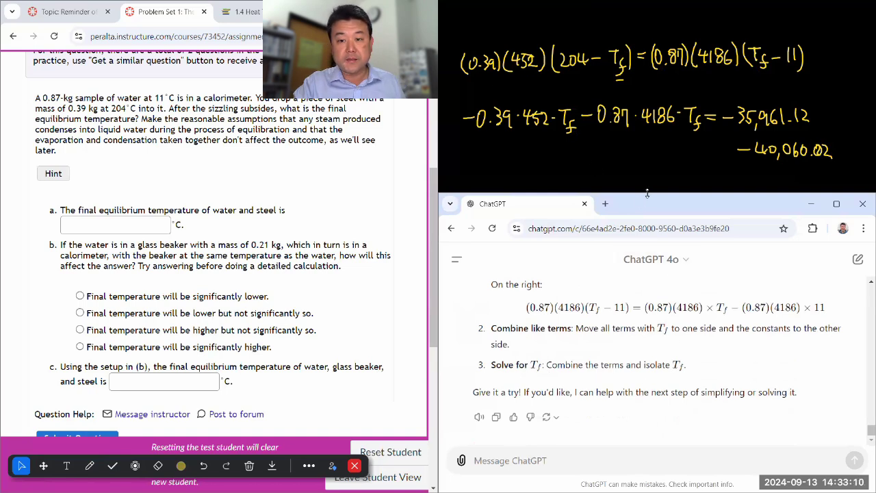
- Shrink ChatGPT for space, then write Tf(−0.39·452 − 0.87·4186) = with both coefficients underlined
left_click_drag(647, 193, 659, 275)
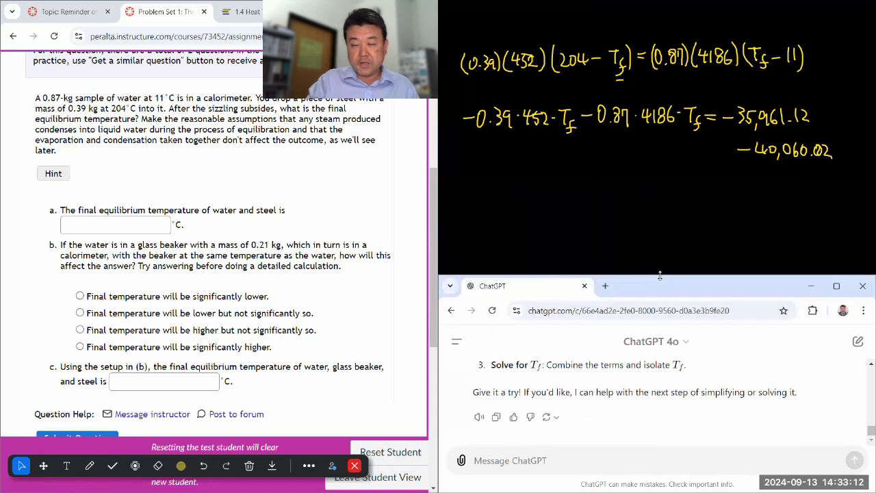
left_click(89, 465)
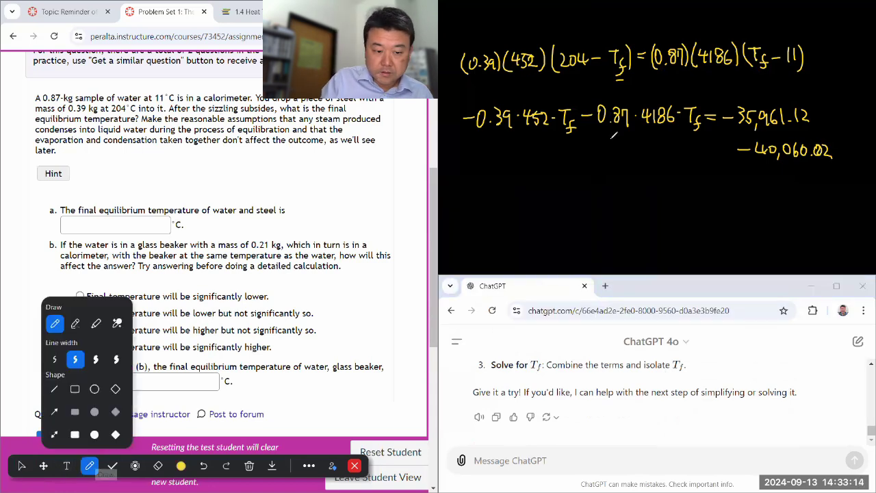
mouse_move(470, 167)
left_mouse_down()
mouse_move(481, 165)
mouse_move(497, 195)
mouse_move(515, 192)
left_mouse_up()
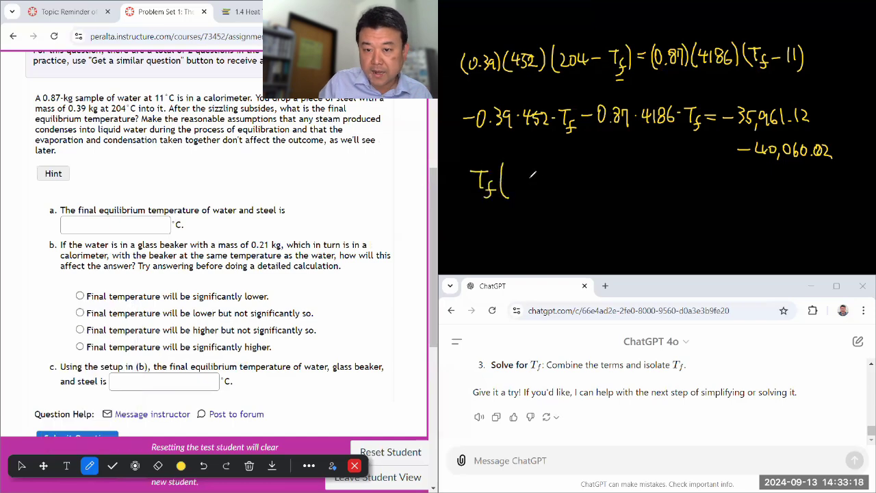
left_click_drag(483, 133, 671, 134)
mouse_move(509, 180)
left_mouse_down()
mouse_move(597, 167)
mouse_move(605, 179)
mouse_move(622, 170)
mouse_move(669, 172)
mouse_move(683, 185)
mouse_move(701, 166)
mouse_move(695, 193)
left_mouse_up()
left_click_drag(712, 175, 718, 174)
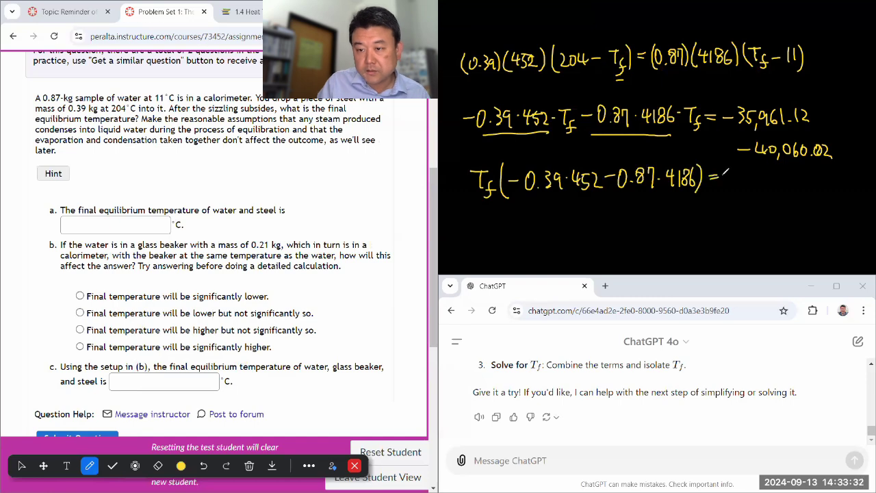
left_click(21, 465)
- Add 35,961.12 to 40,060.02 in Calculator, giving 76,021.14
key("super")
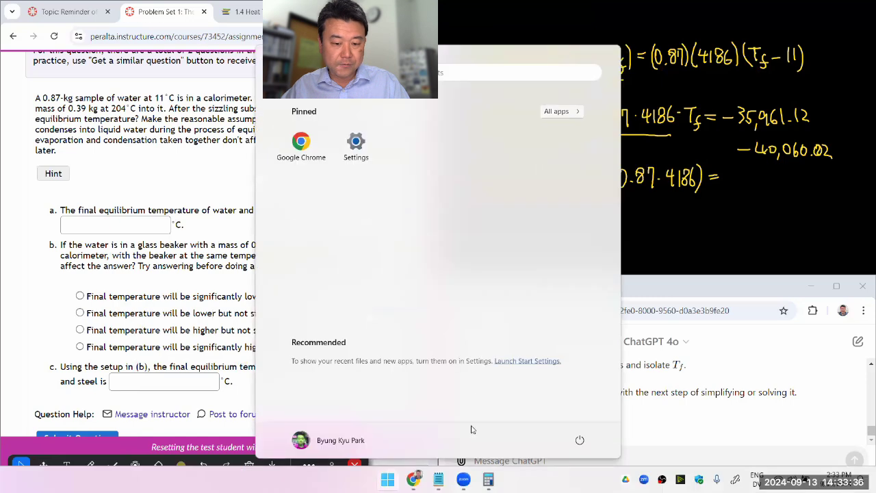
left_click(488, 481)
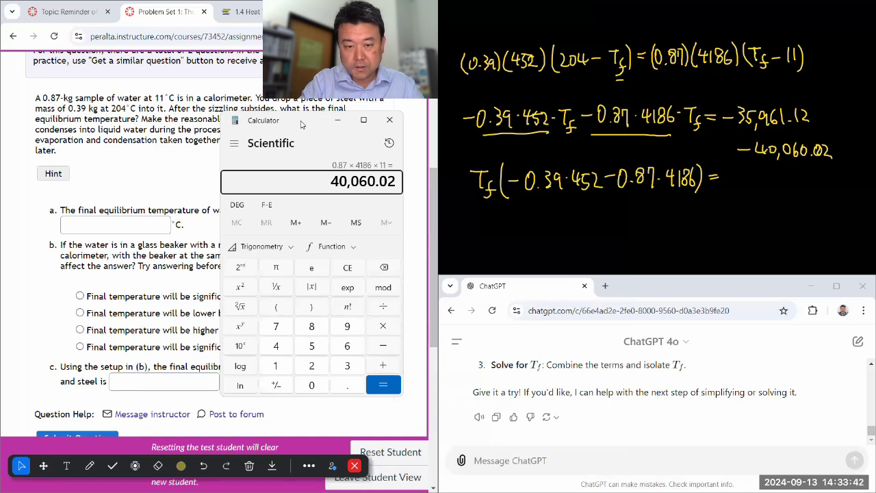
key("plus")
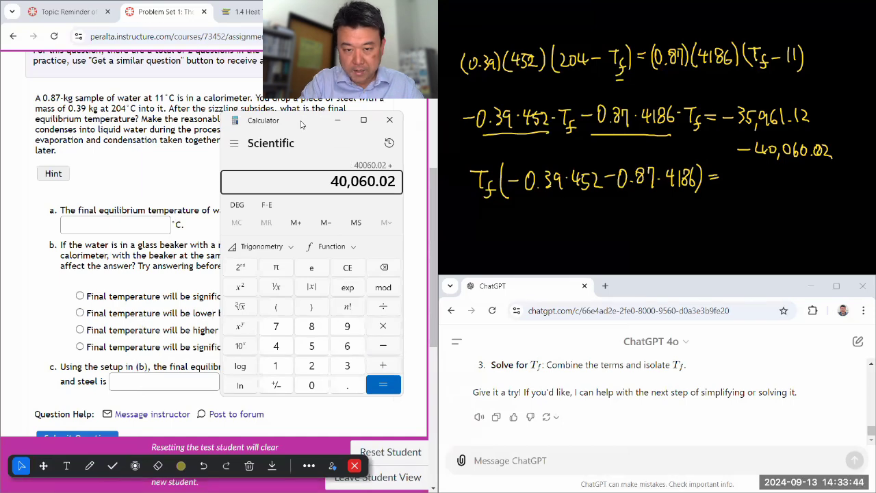
type("35")
type("961.12")
key("Return")
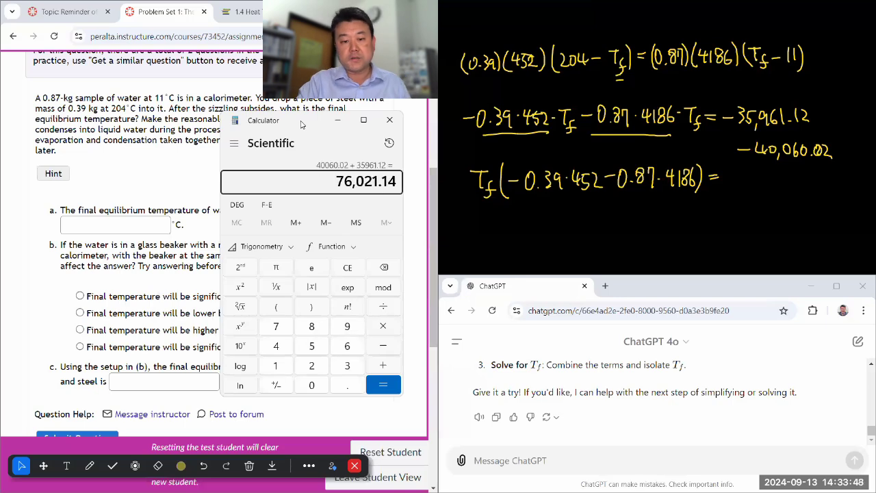
- Write −76,021.14 as the factored equation's right side and close Calculator
left_click(89, 466)
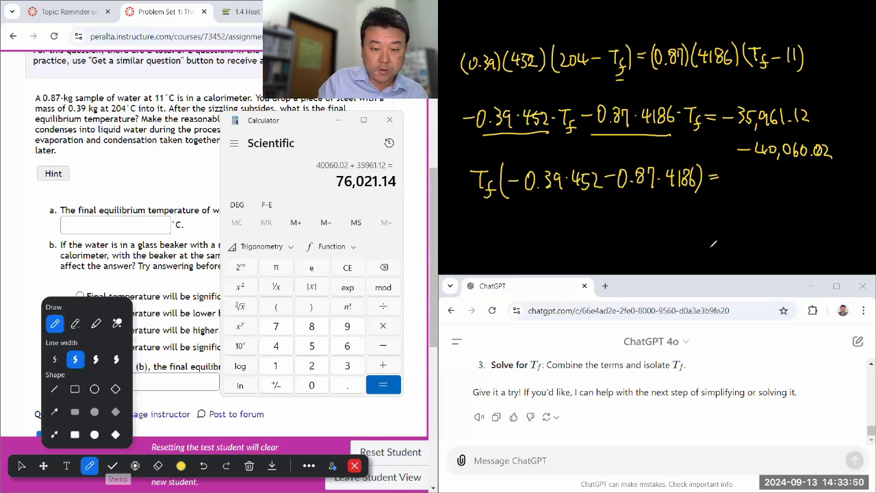
mouse_move(731, 179)
left_mouse_down()
mouse_move(773, 164)
mouse_move(786, 173)
mouse_move(836, 165)
left_mouse_up()
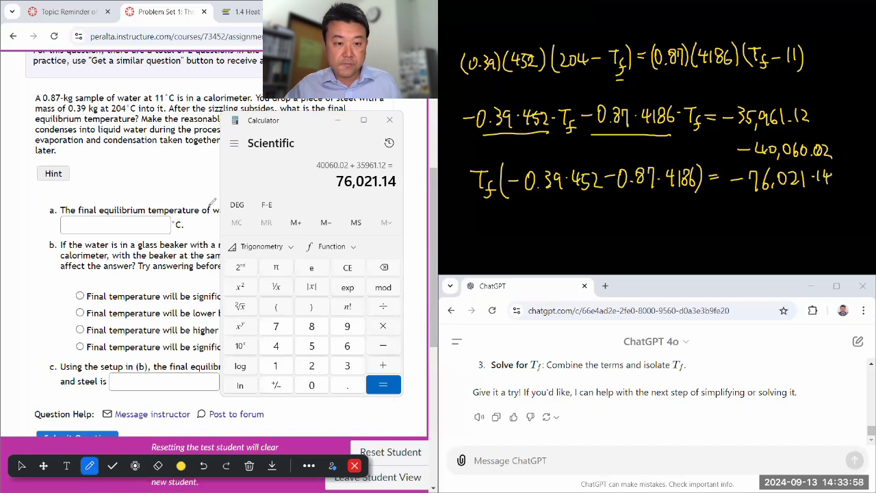
left_click(21, 465)
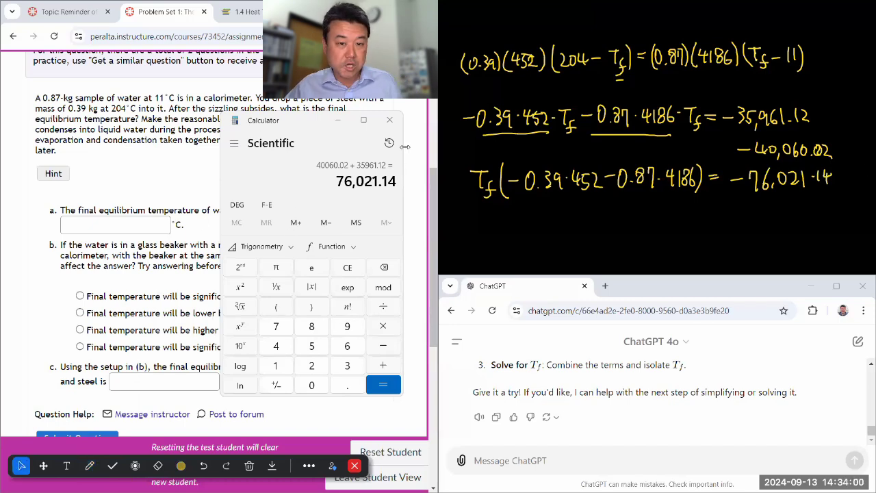
left_click(390, 120)
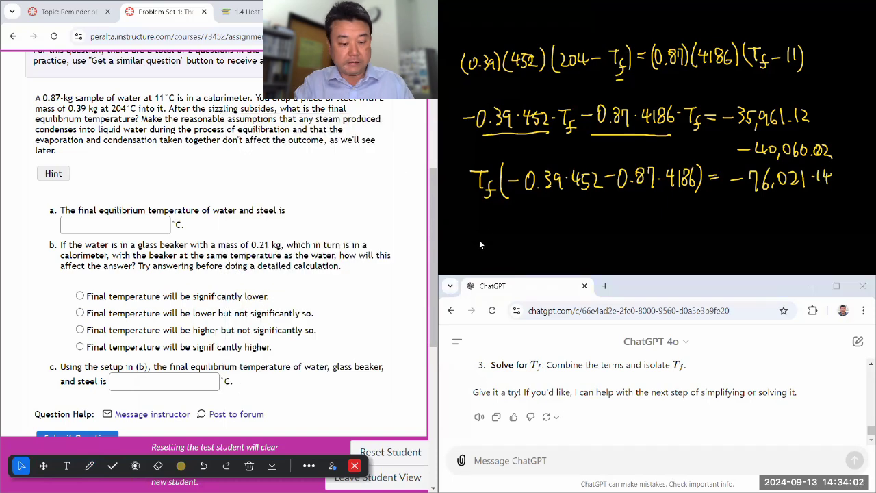
- Snip the handwritten equations and send them to ChatGPT asking 'How am I doing so far?'
key("super+shift+s")
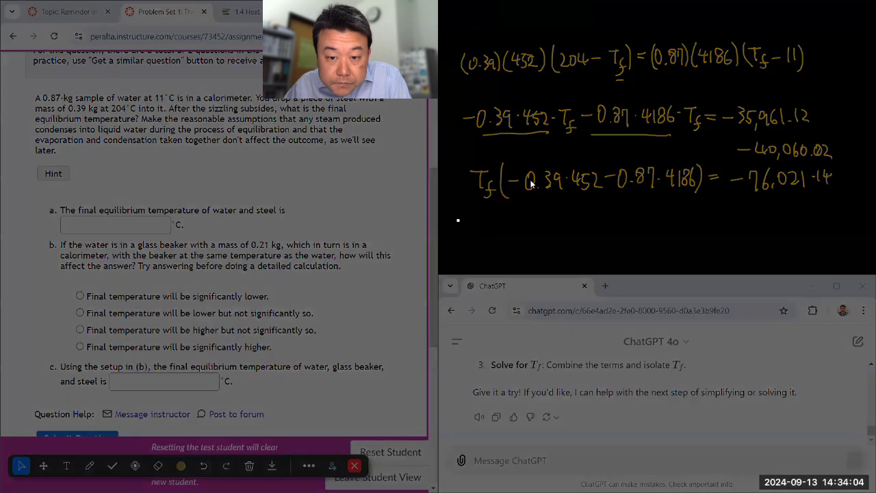
left_click_drag(614, 140, 840, 35)
left_click(475, 460)
type("How ")
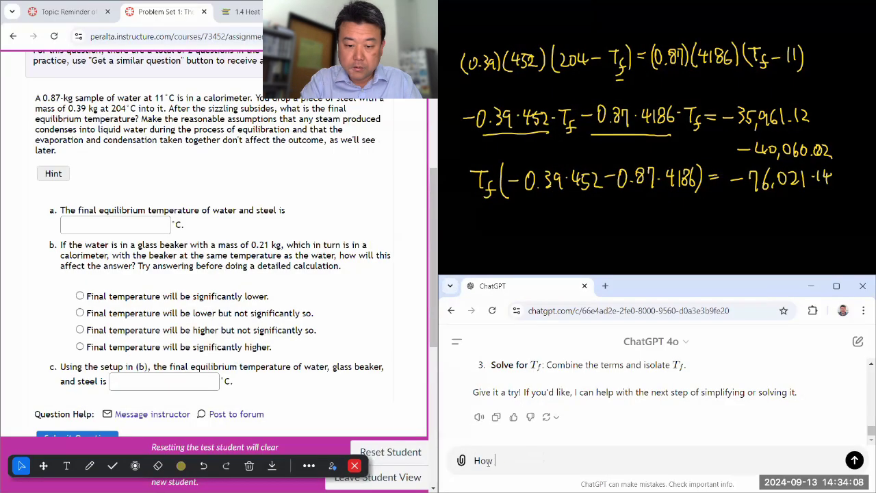
type("am I doing so far?")
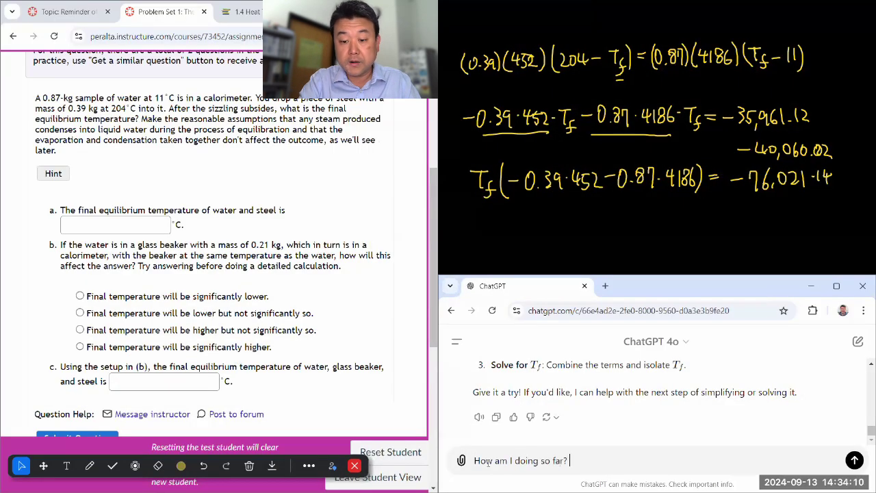
key("ctrl+v")
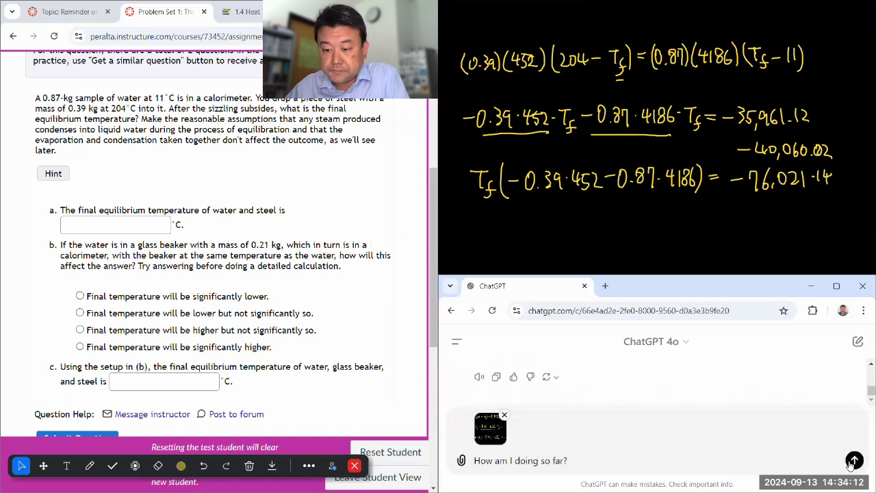
left_click(854, 461)
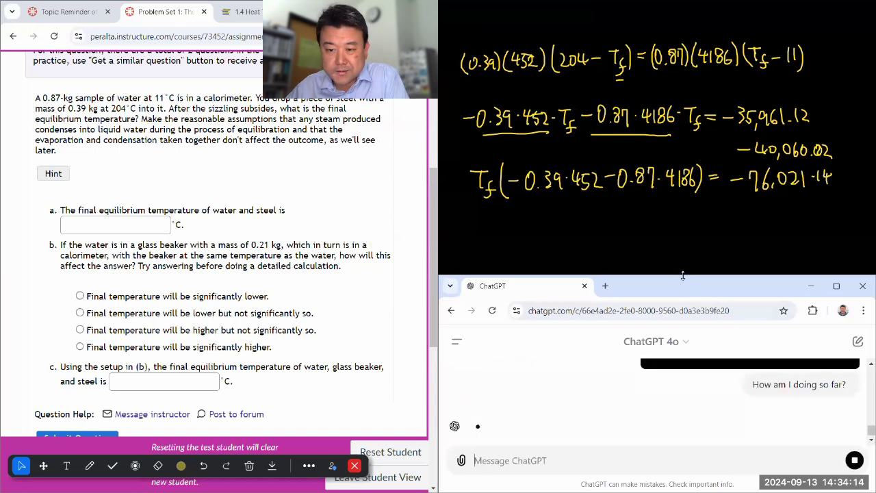
- Read the reply expanding to 35895.12 − 176.28Tf = 3642.82Tf − 40006.02, then shrink ChatGPT
left_click_drag(682, 275, 683, 134)
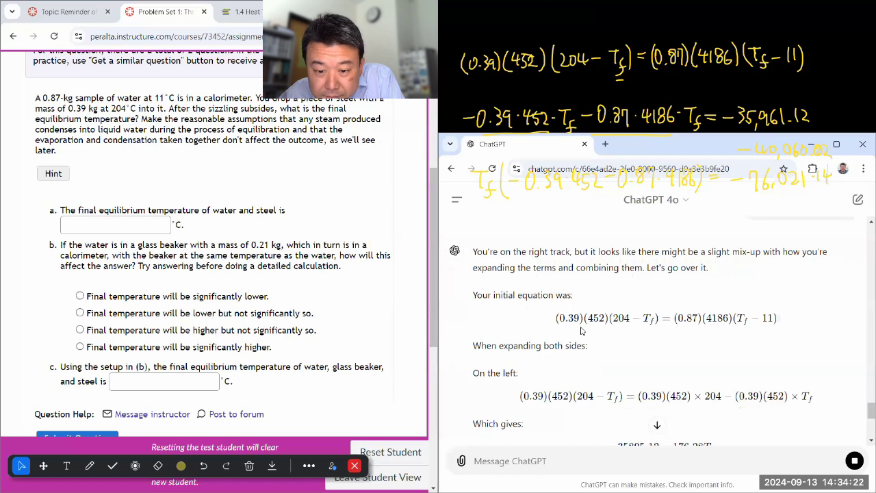
scroll(582, 331, "down", 1)
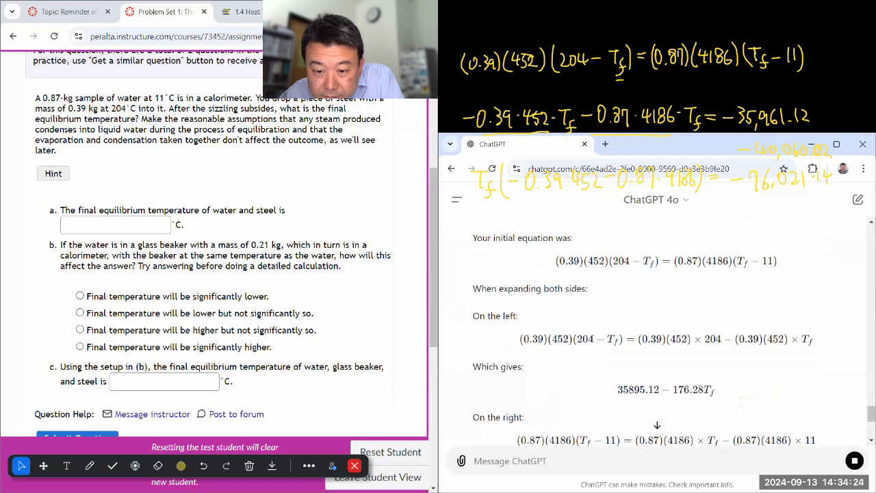
scroll(592, 339, "down", 1)
scroll(633, 349, "down", 3)
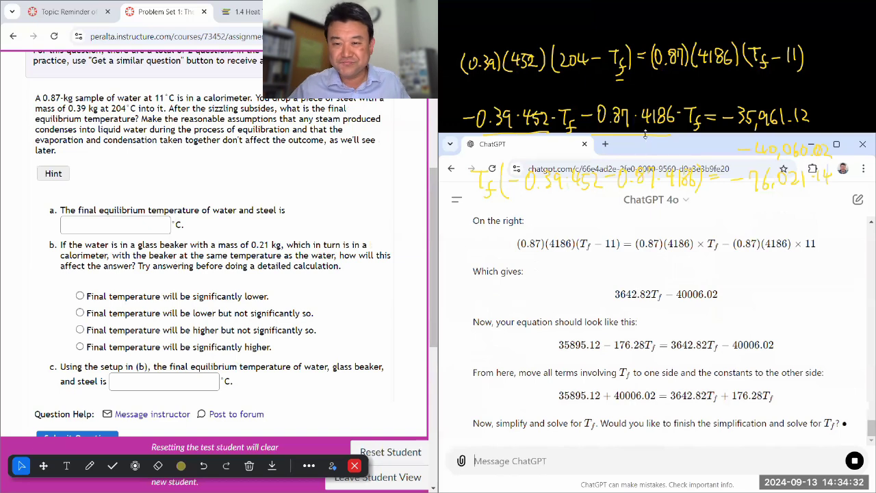
left_click_drag(645, 134, 644, 225)
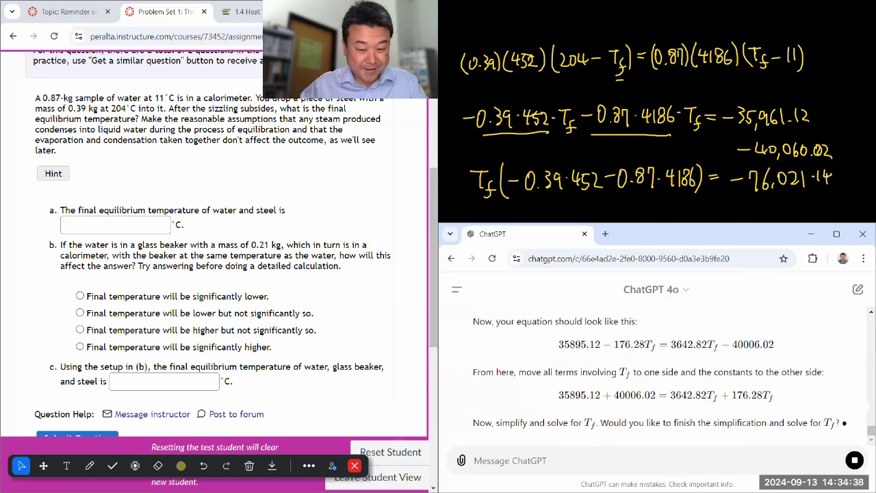
- Bring Calculator back and change the three minus signs on the board to plus signs
left_click(438, 487)
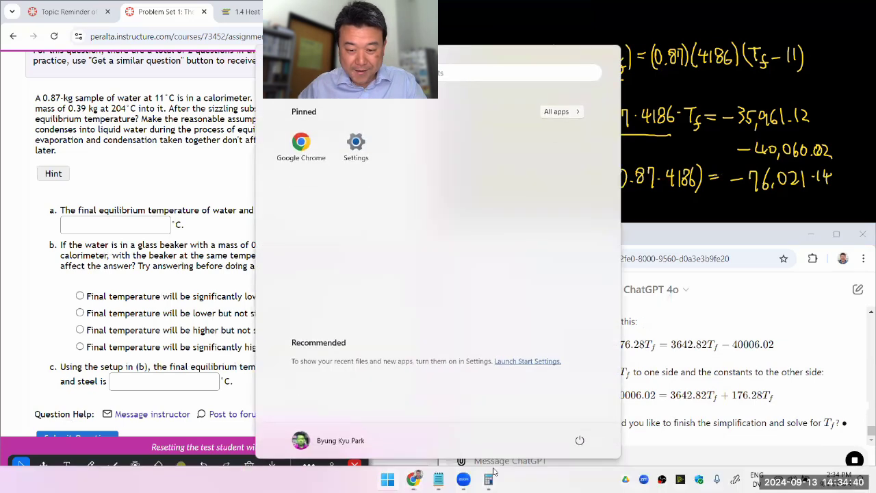
left_click(518, 487)
left_click_drag(294, 125, 261, 114)
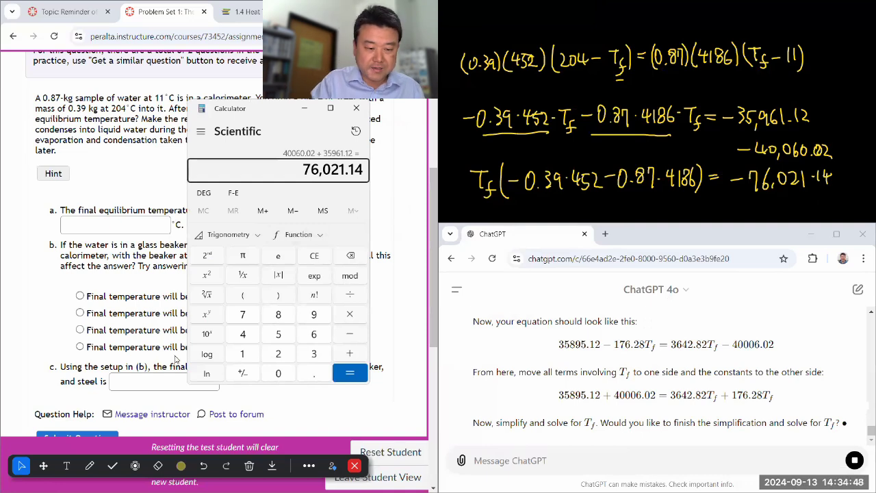
left_click(89, 465)
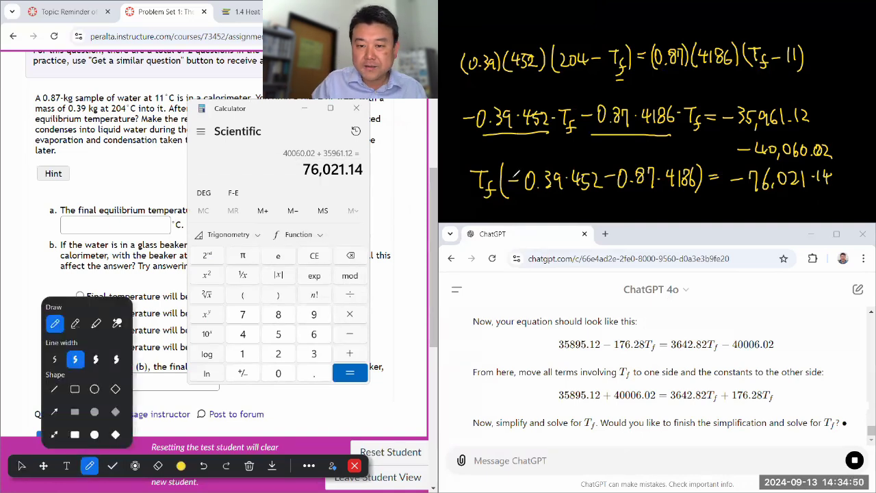
mouse_move(514, 176)
left_mouse_down()
mouse_move(520, 169)
mouse_move(520, 185)
left_mouse_up()
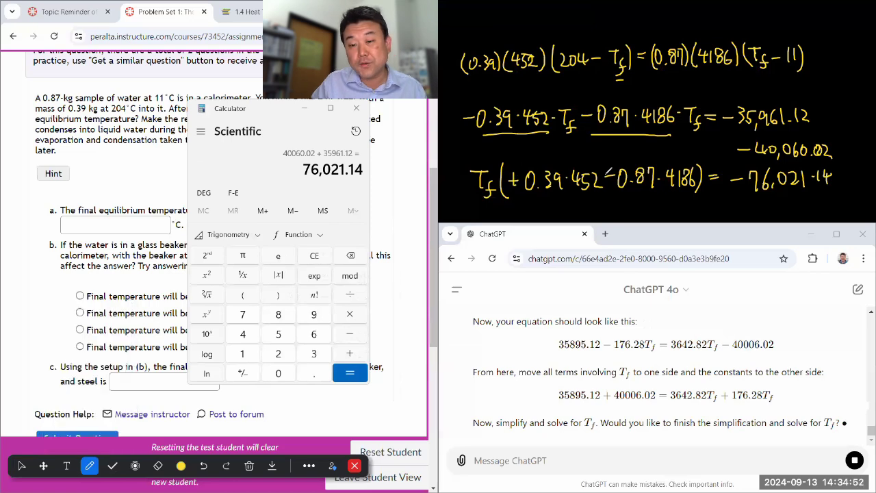
left_click_drag(607, 165, 608, 185)
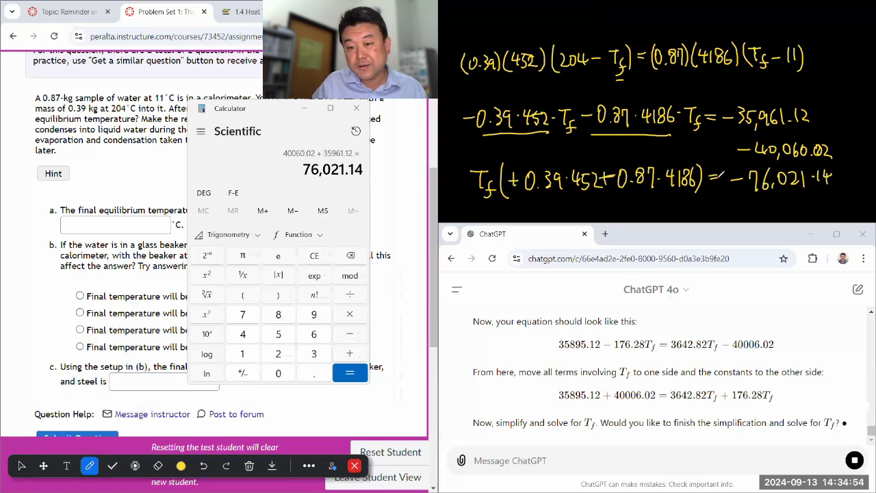
left_click_drag(739, 168, 738, 188)
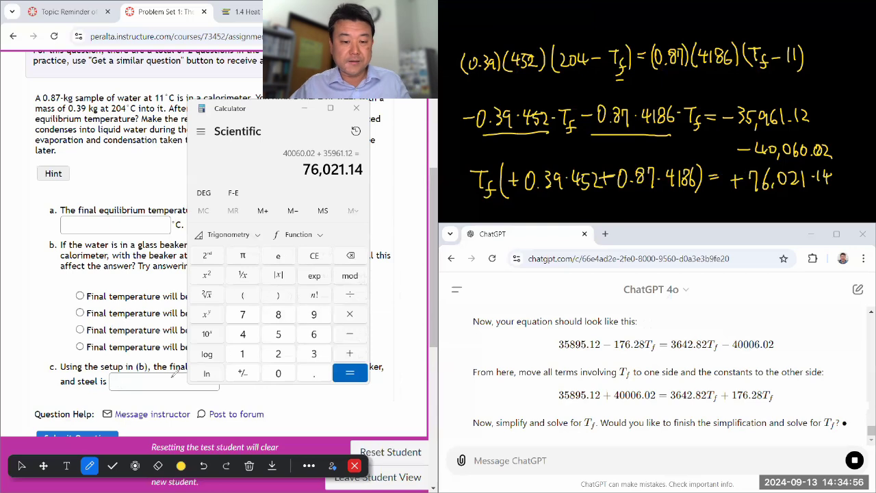
left_click(23, 467)
- Compute 76021.14/(0.39*452+0.87*4186) ≈ 19.91 and draft 'I got 19.91 deg C. Is that right?'
left_click(258, 111)
type("/(0.39")
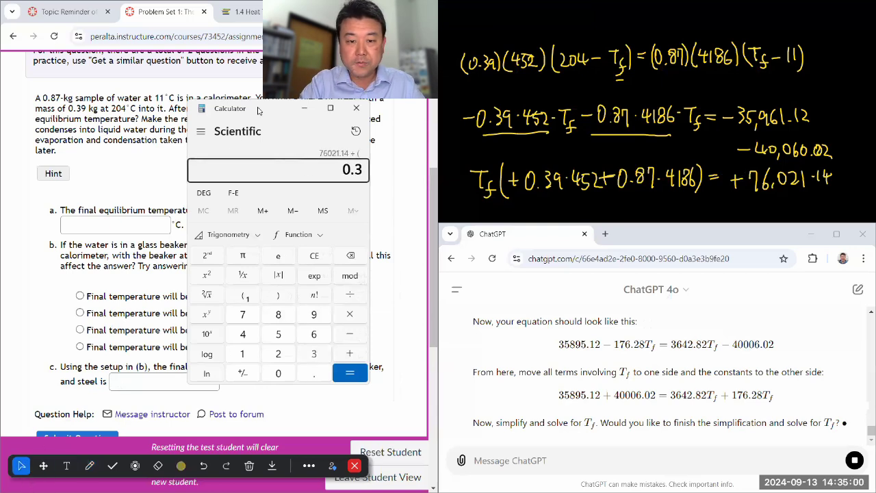
type("*452+")
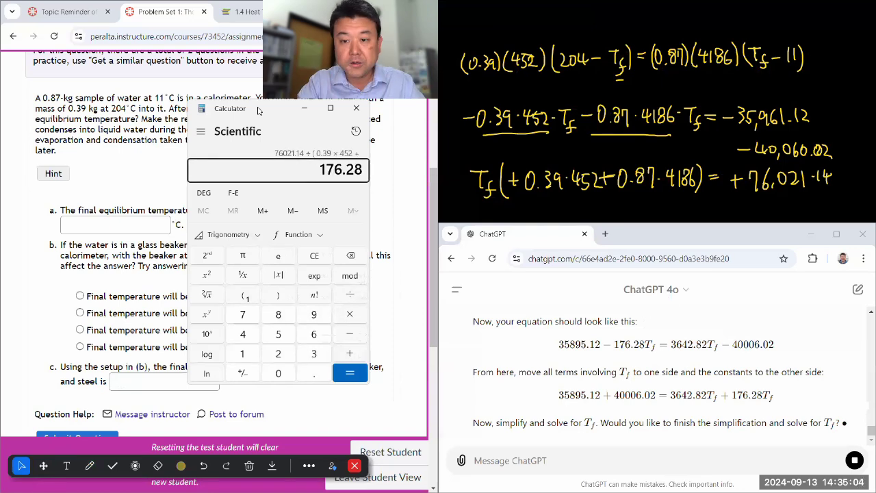
type("0.87")
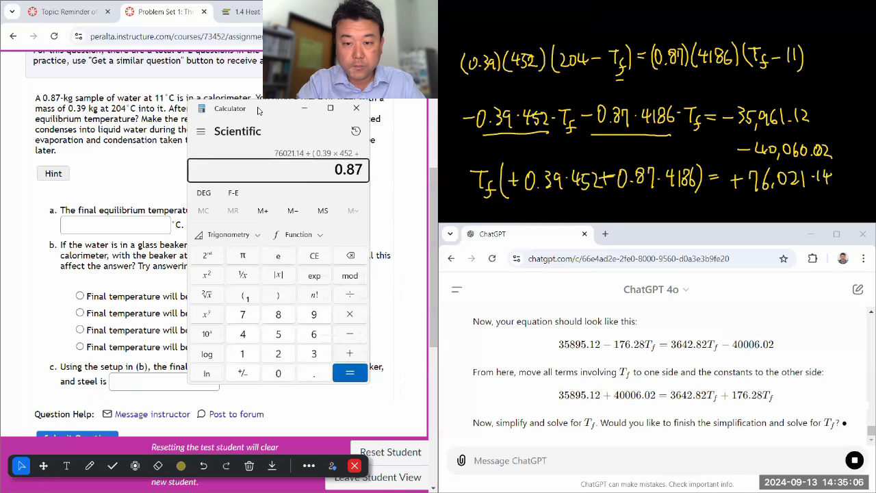
type("*4186)")
key("Return")
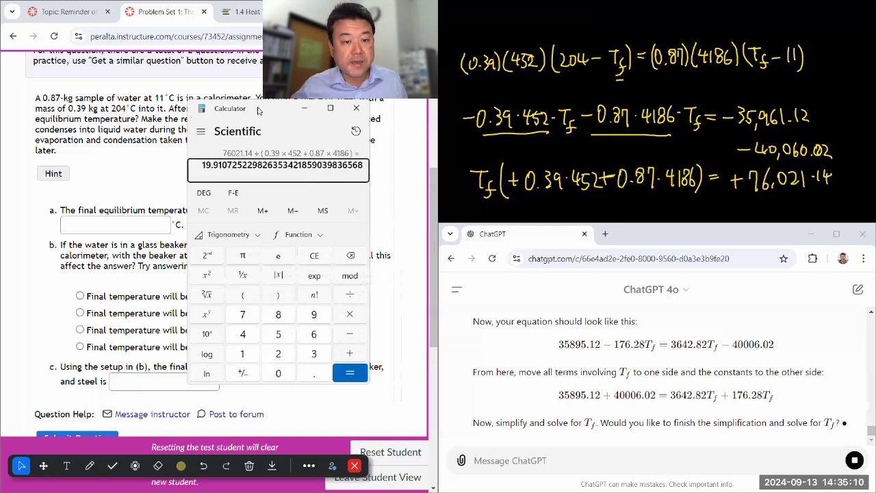
left_click(542, 460)
type("I got 19.91 deg C. Is that right?")
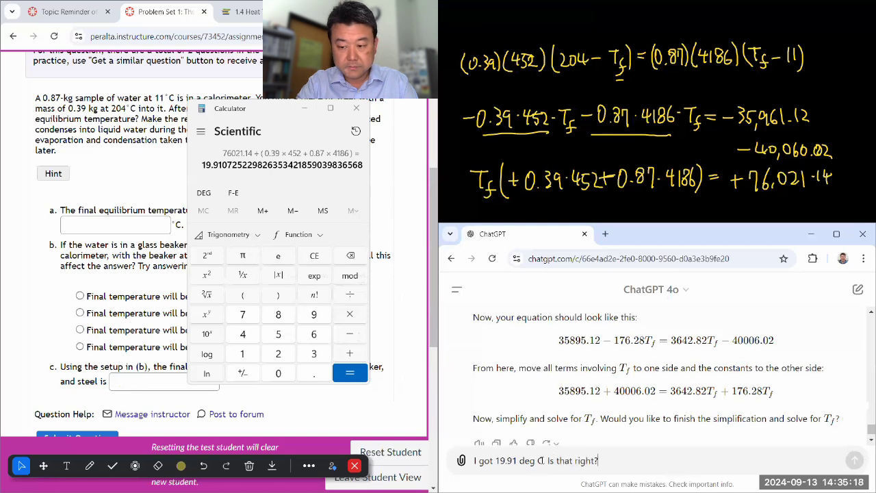
- Send the answer check to ChatGPT, then enter and submit 19.91 for part (a) in Canvas
key("Return")
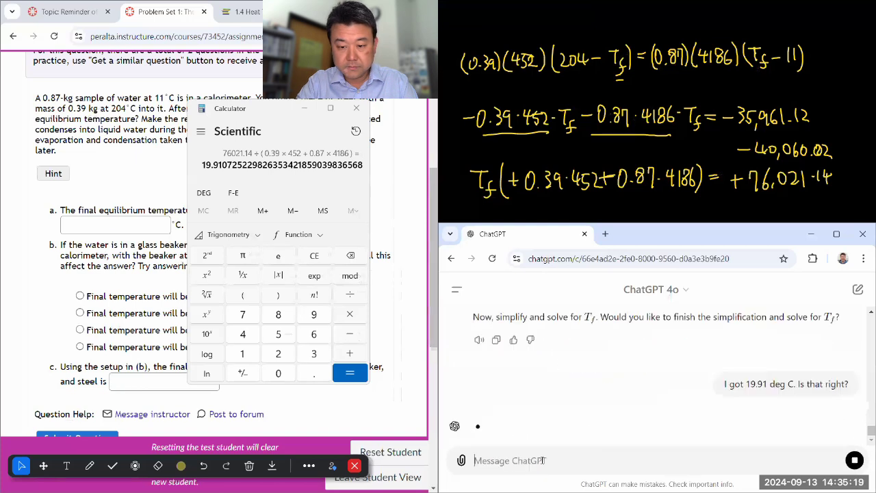
left_click(303, 111)
left_click(118, 227)
type("1")
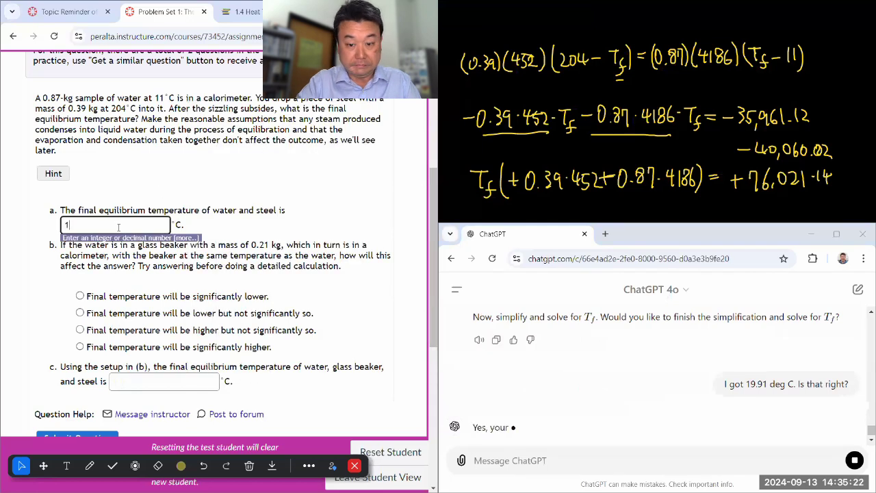
type("9.91")
left_click(149, 368)
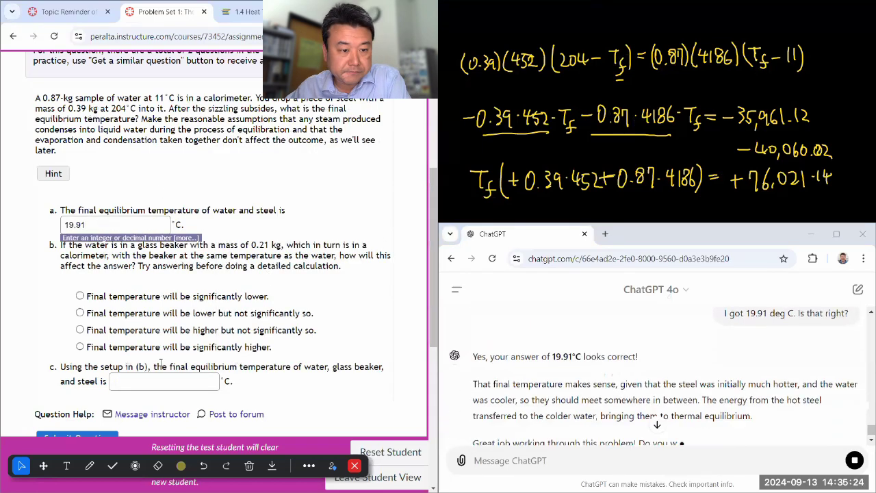
scroll(146, 342, "down", 2)
scroll(143, 308, "up", 2)
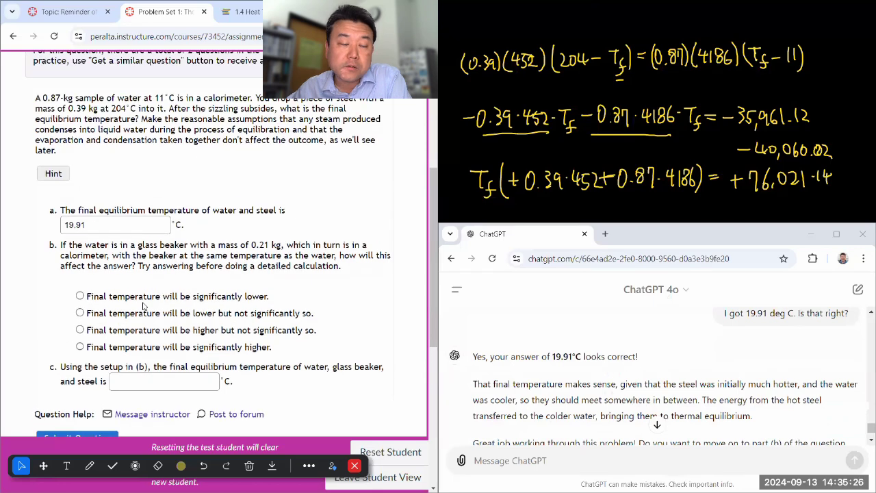
scroll(143, 306, "down", 1)
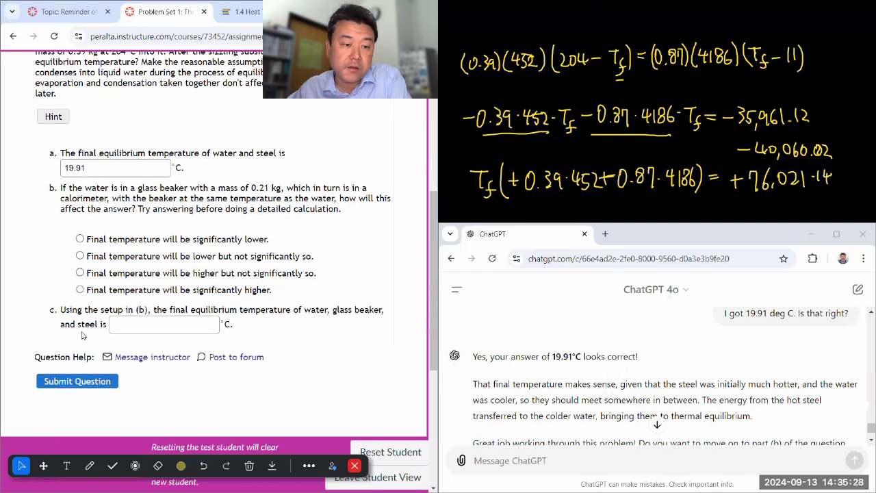
left_click(81, 382)
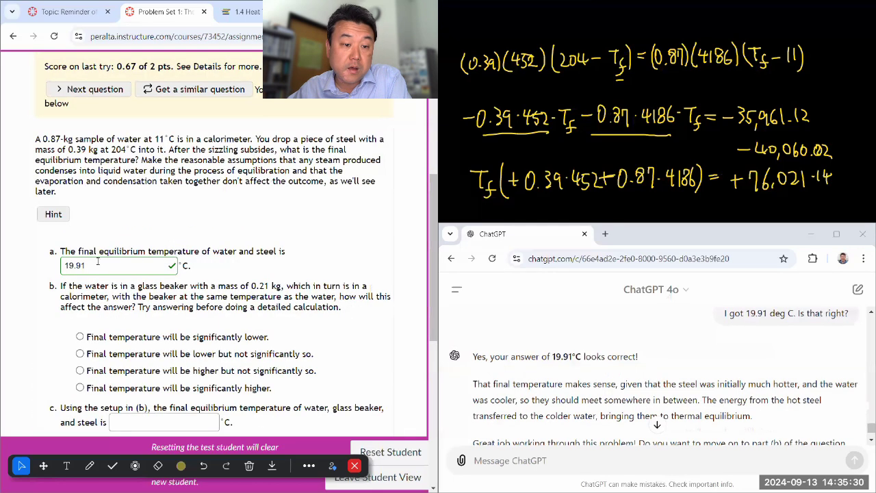
- Clear all handwritten working from the screen annotation board
scroll(101, 264, "down", 1)
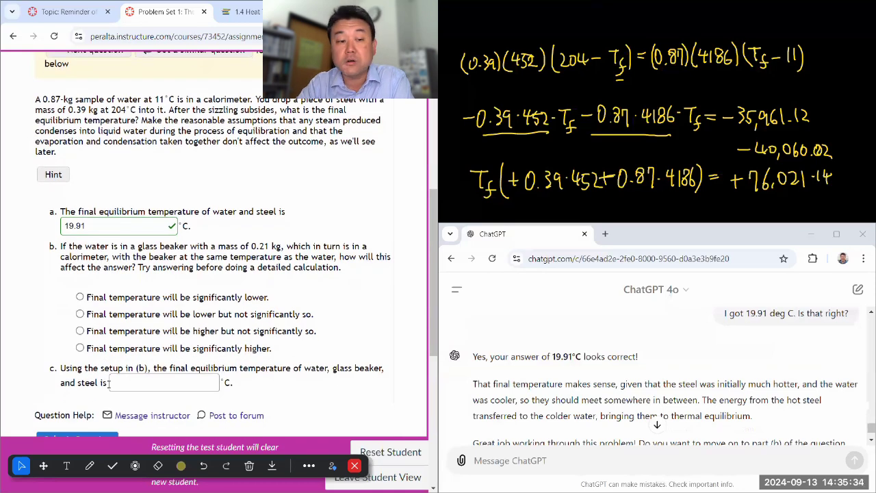
scroll(110, 384, "down", 1)
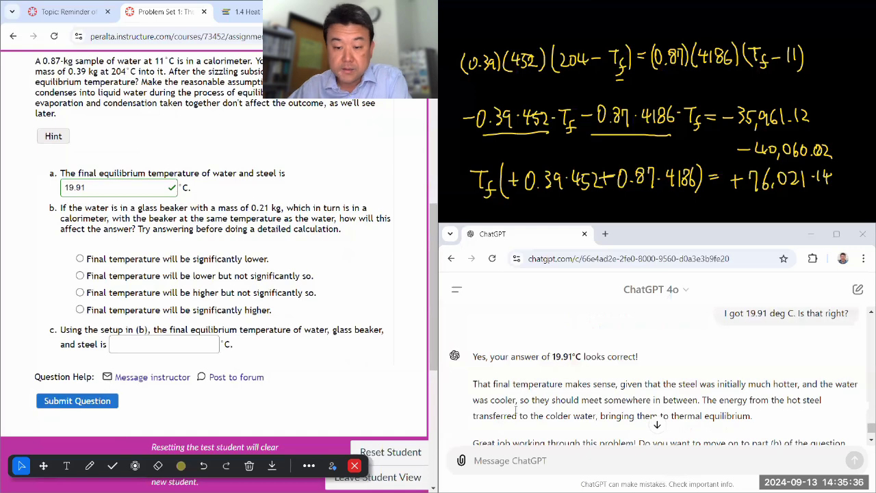
scroll(638, 375, "down", 1)
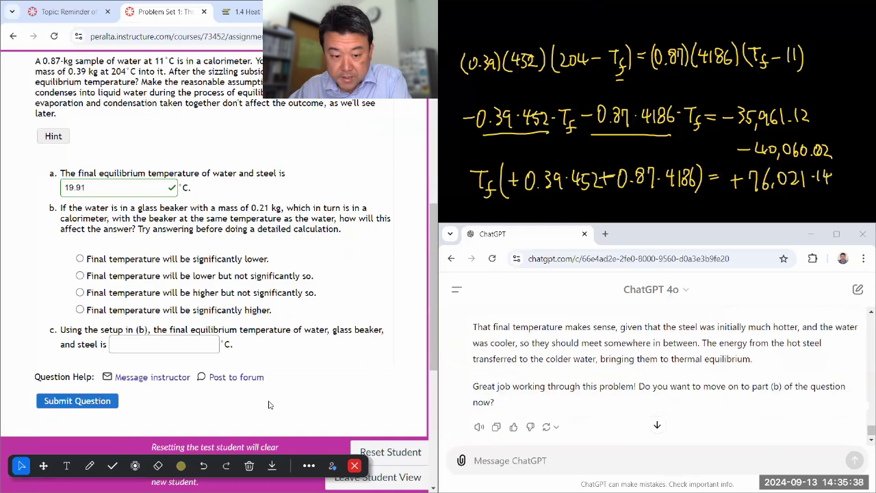
left_click(249, 465)
left_click(227, 398)
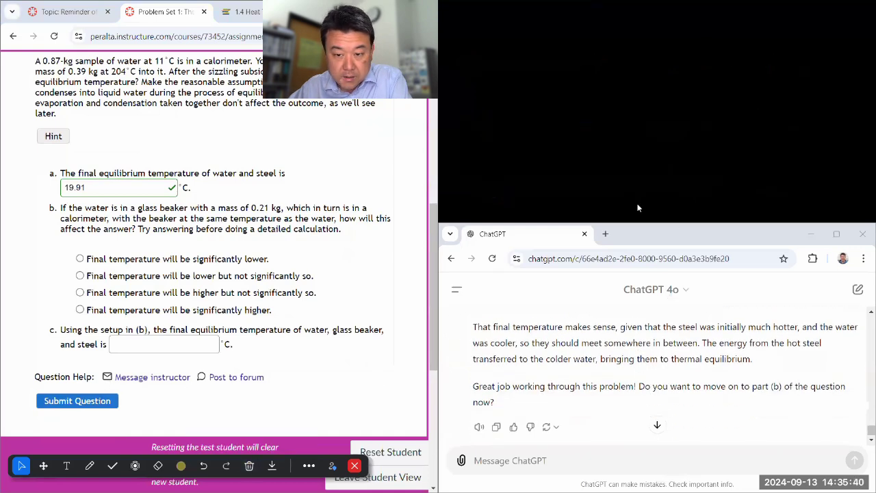
- Send 'Yes! And I think part (' followed by the pasted option 'Final temperature will be significantly lower'
double_click(669, 226)
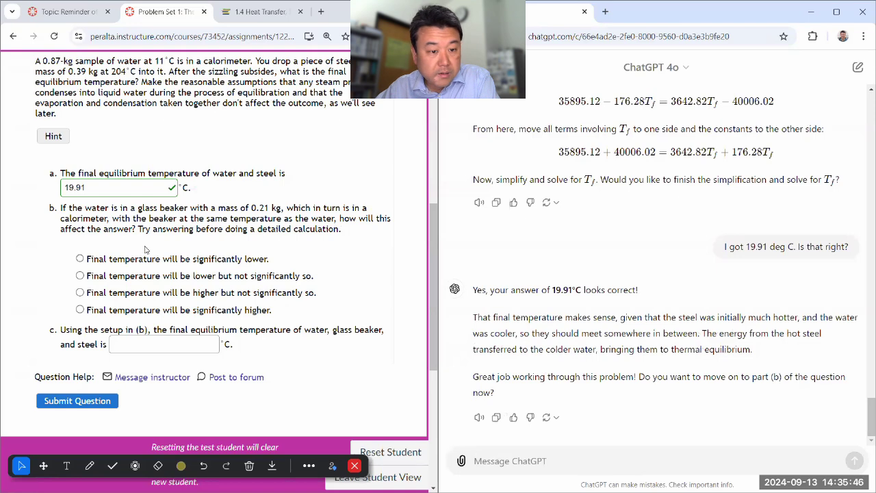
left_click(516, 464)
type("Yes! ")
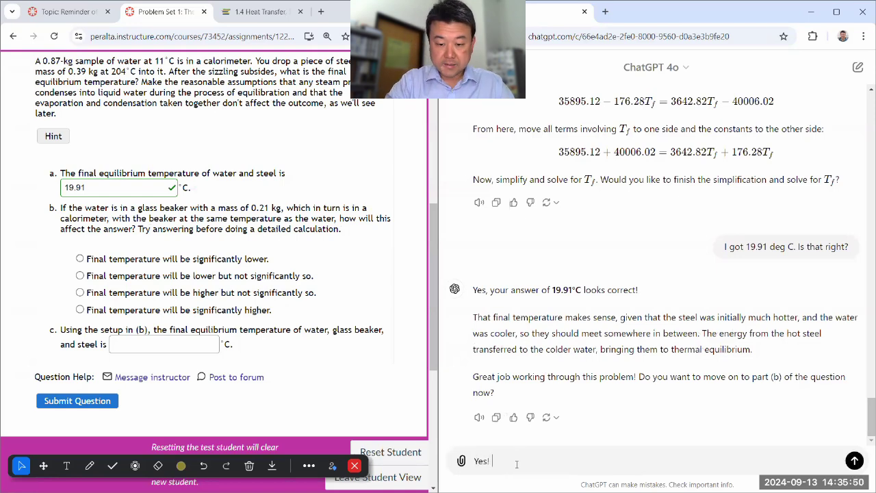
type("And I think part (b) is ...")
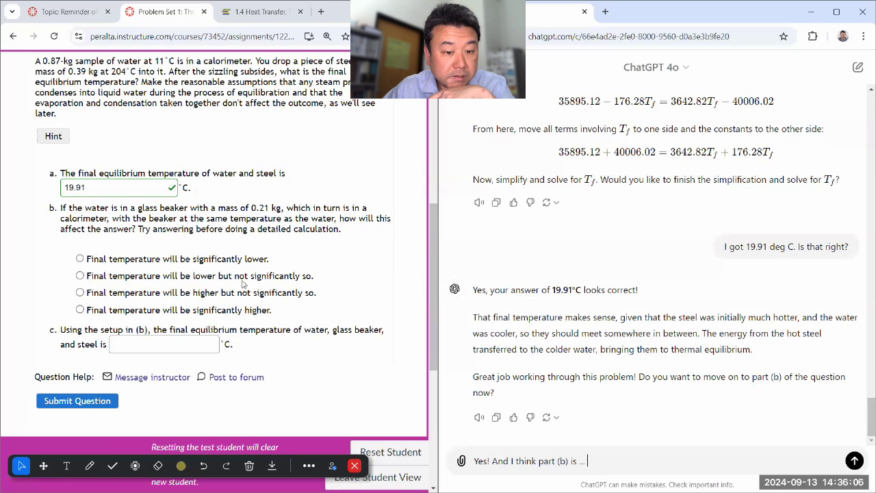
left_click_drag(271, 260, 82, 263)
key("ctrl+c")
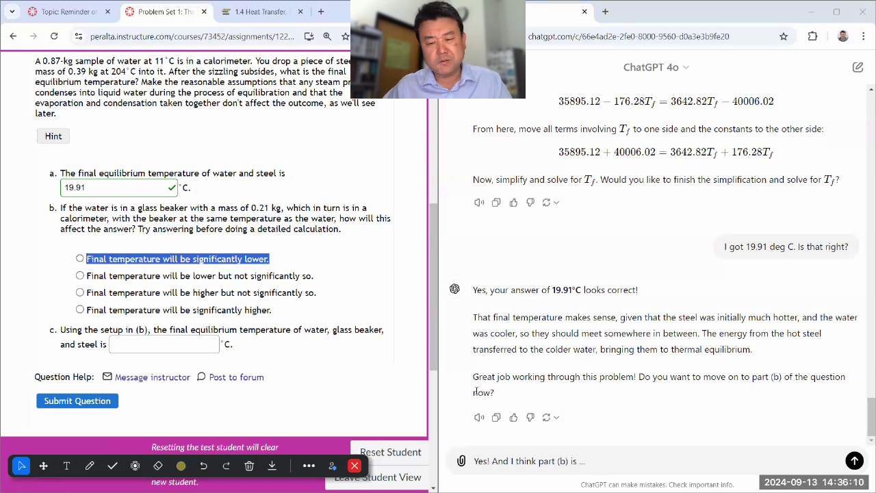
left_click(614, 461)
key("ctrl+v")
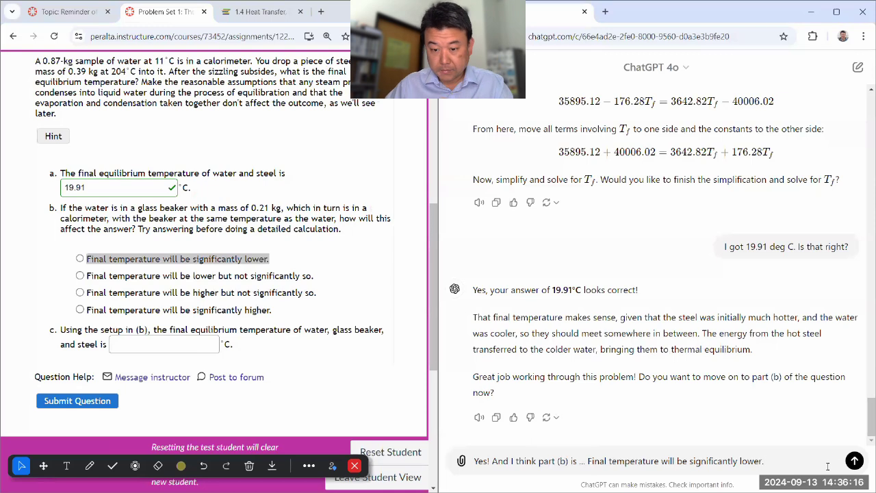
left_click(854, 461)
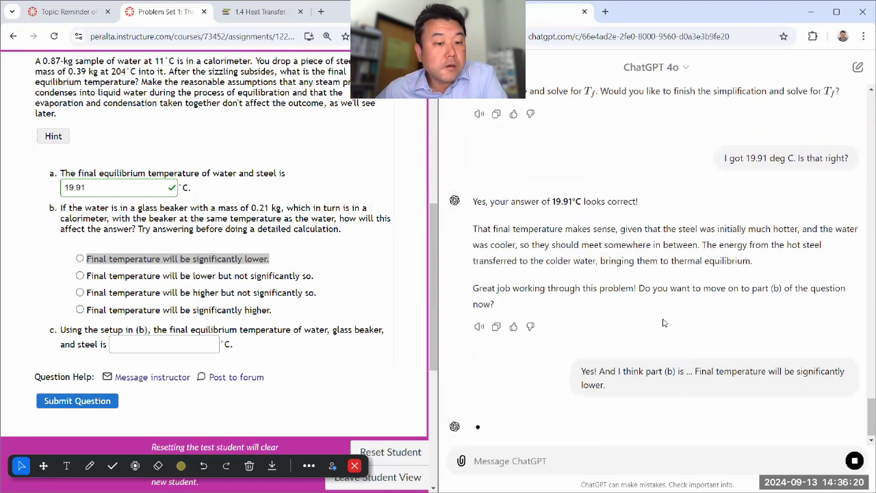
- Choose 'Final temperature will be significantly lower' for part (b) and submit it
left_click(228, 277)
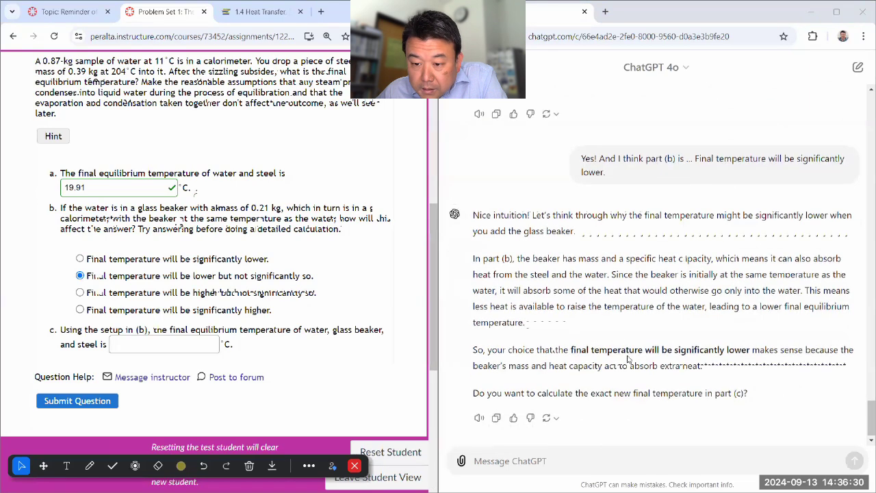
left_click(210, 263)
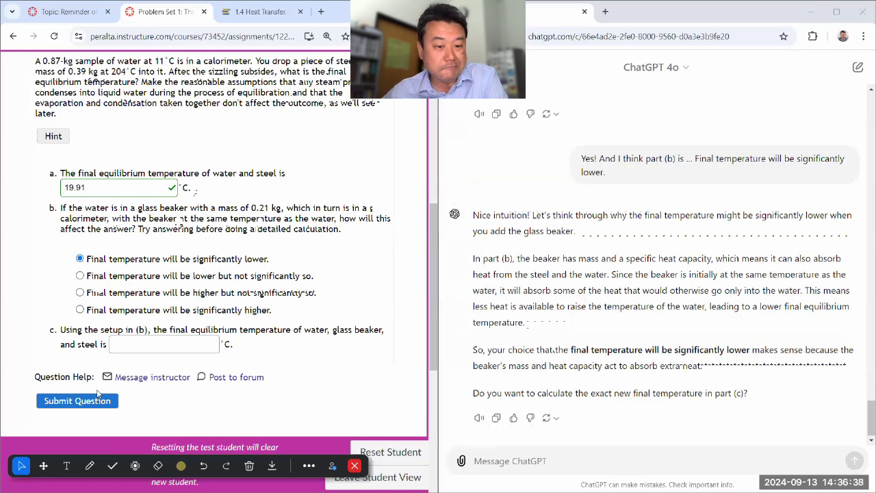
left_click(76, 402)
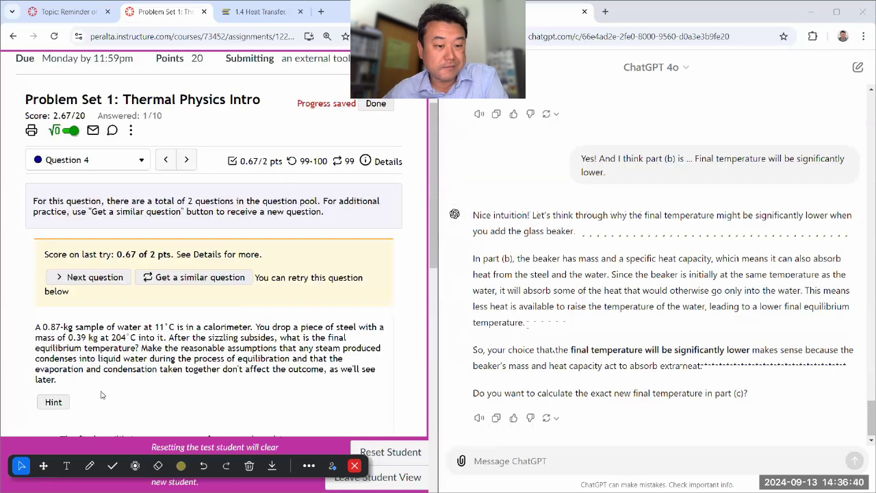
- Send ChatGPT 'I submitted that answer but it says it's wrong. Can you correct the mistake?'
left_click(517, 463)
type("I su")
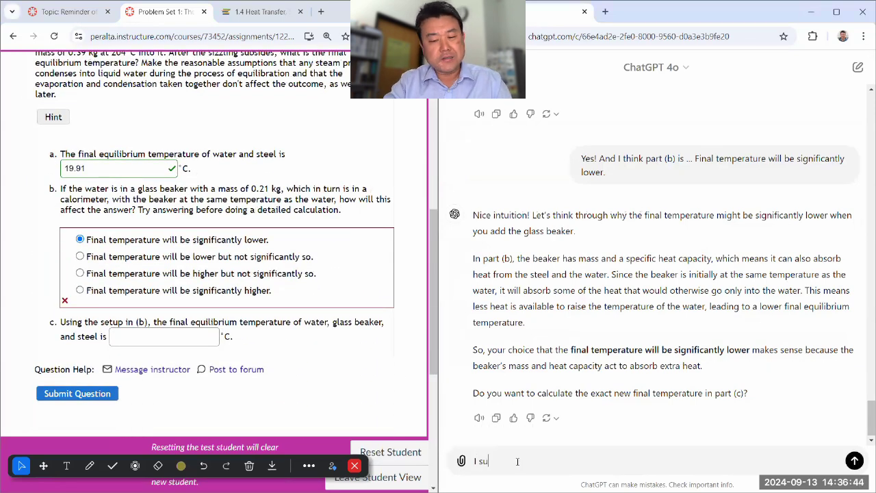
type("bmitted that answer but it says it's wrong. ")
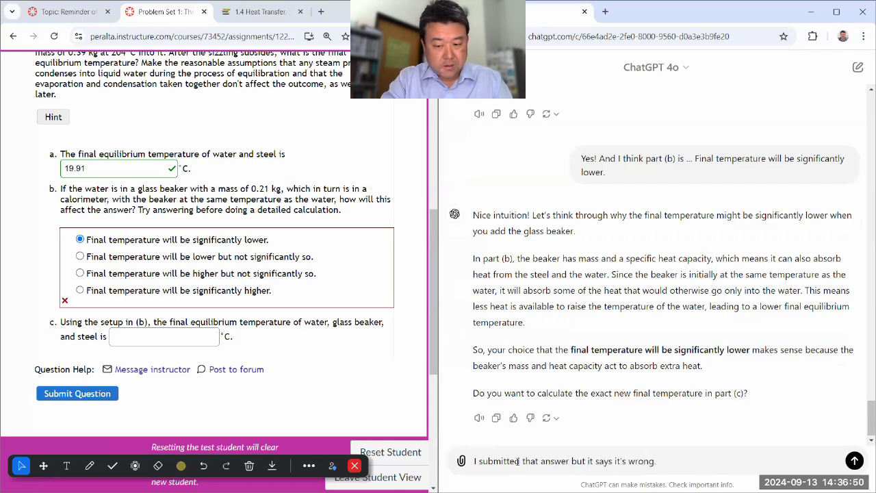
type("Can you cor")
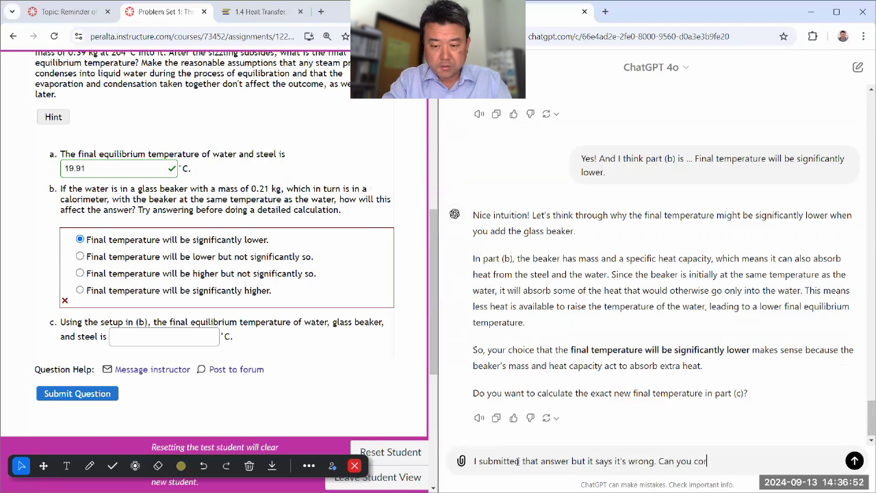
type("rect the mistake?")
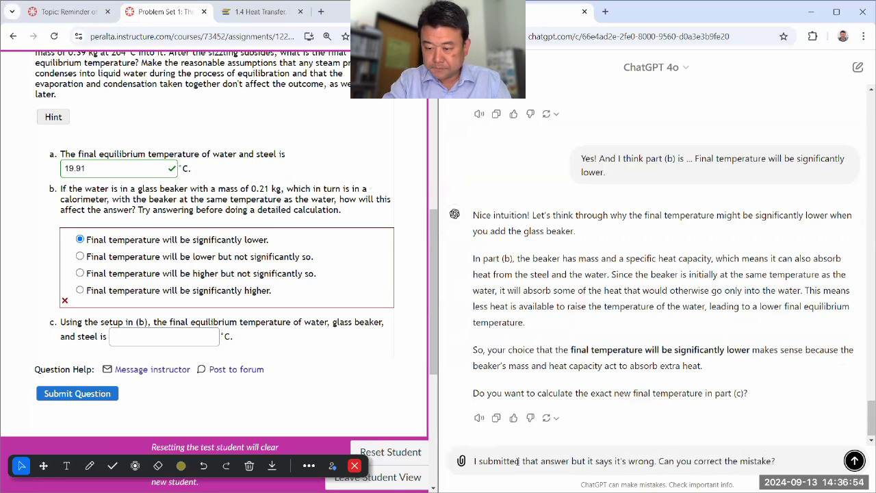
key("Return")
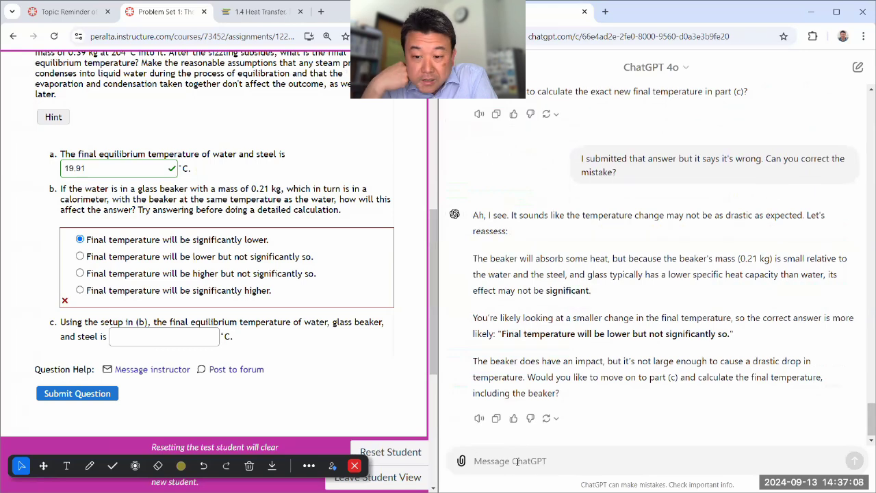
- Choose 'lower but not significantly so' for part (b), submit it, and check the grade
left_click(111, 258)
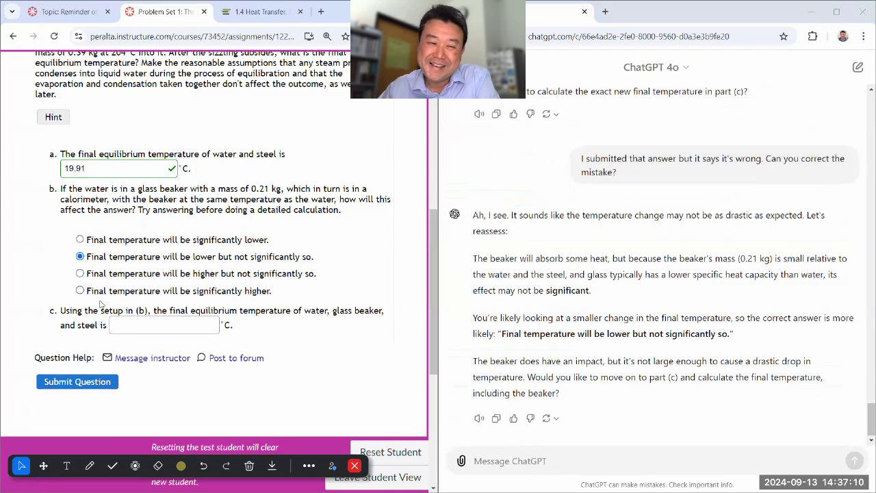
left_click(78, 381)
scroll(191, 268, "down", 3)
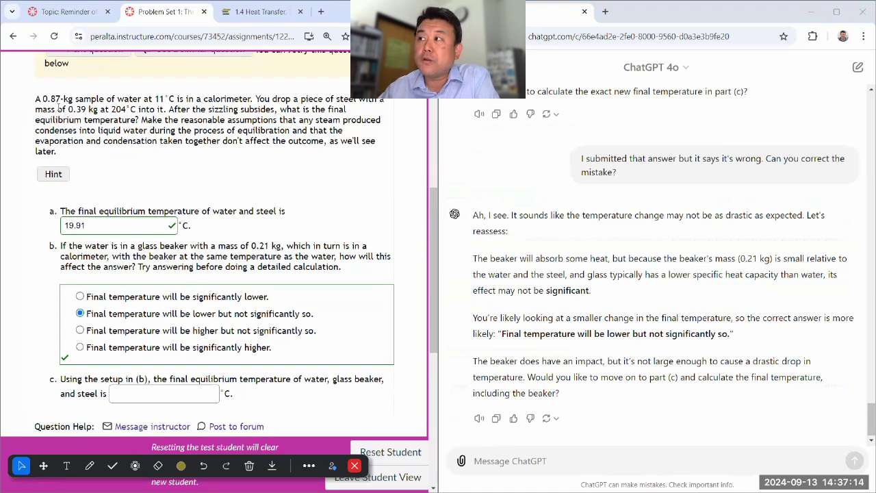
scroll(165, 237, "down", 1)
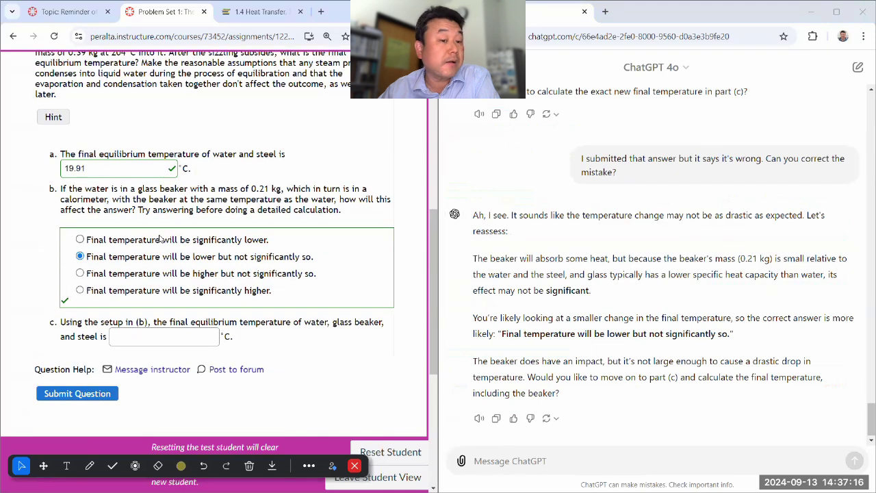
scroll(106, 252, "up", 1)
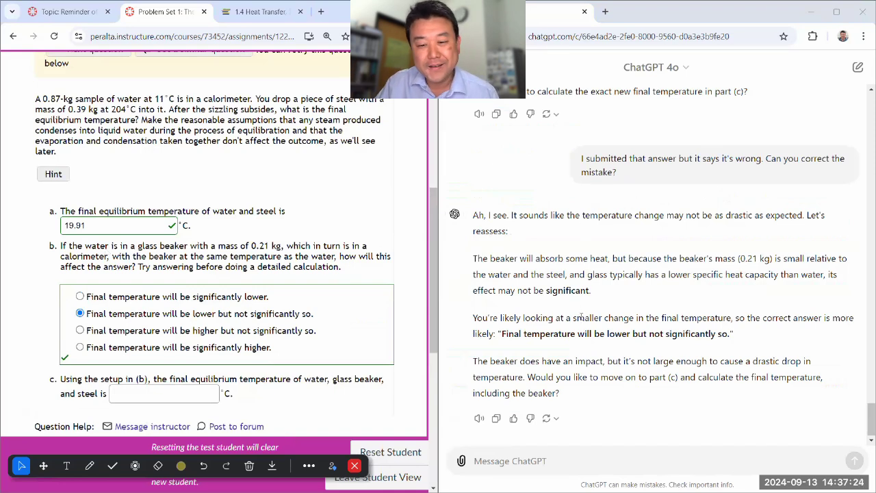
left_click(544, 461)
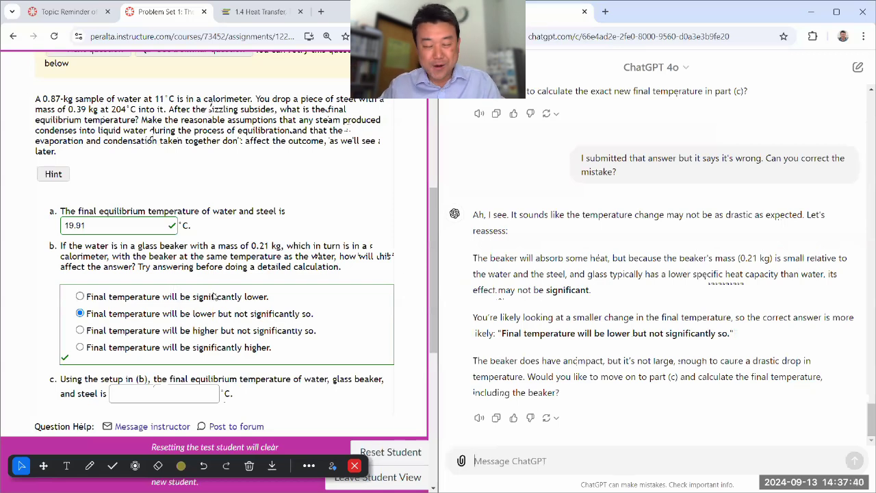
scroll(214, 296, "down", 1)
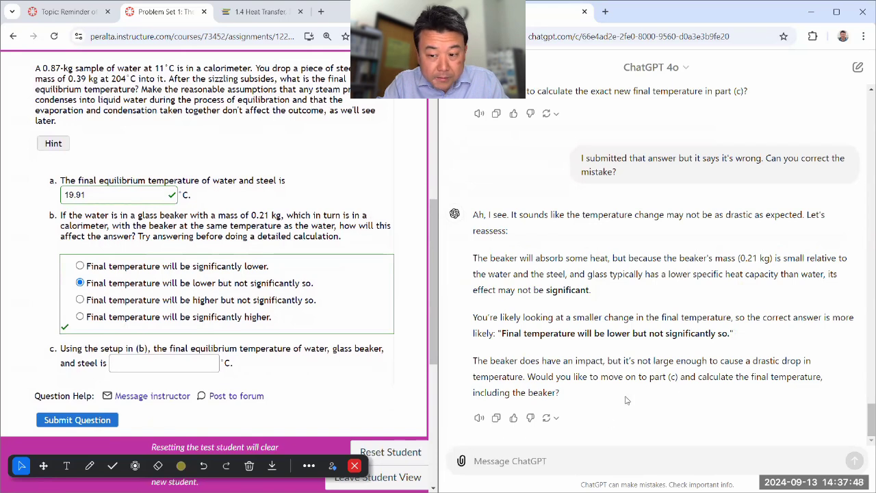
- Reply 'Yes, please' to accept help with part (c) and scroll to the new reply
type("Yes, please.")
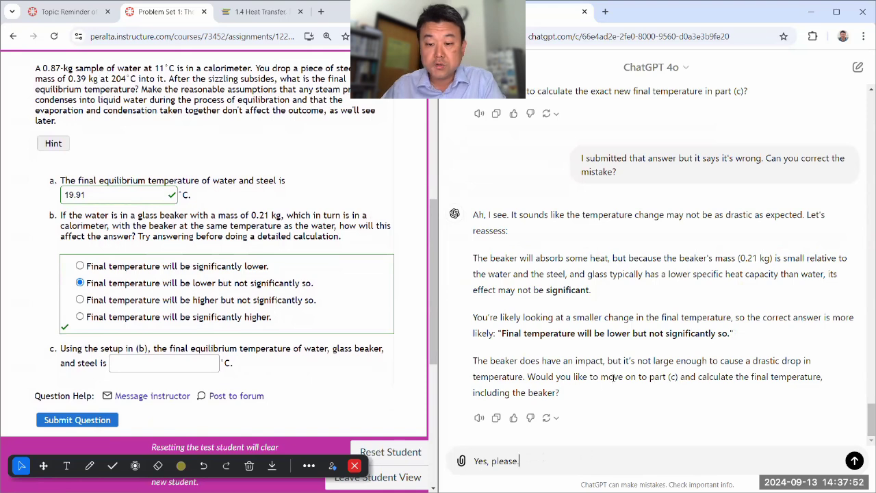
left_click(853, 462)
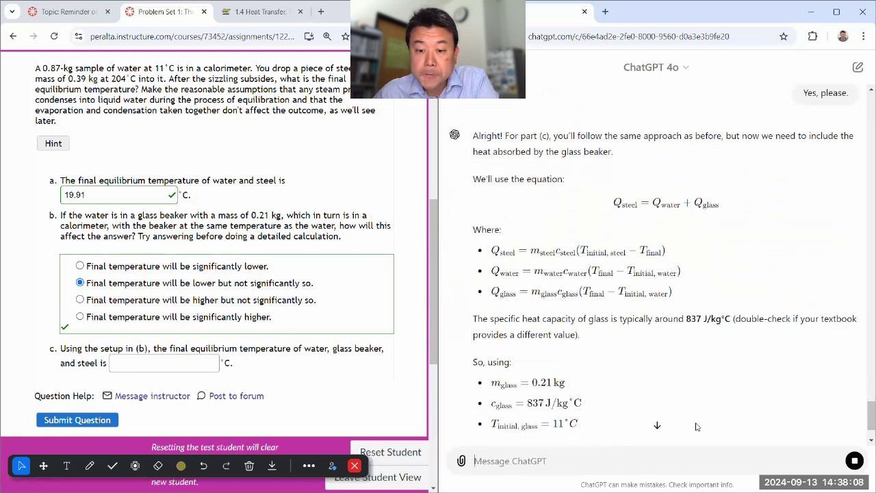
left_click(659, 423)
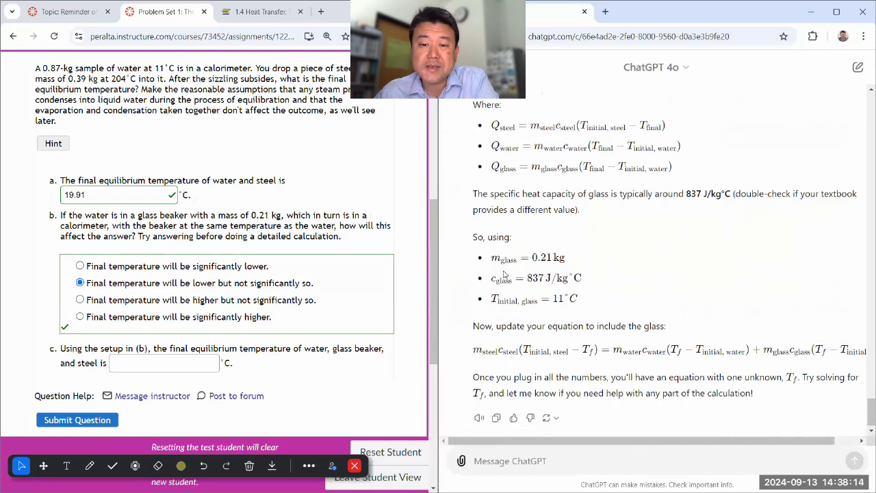
scroll(613, 257, "down", 1)
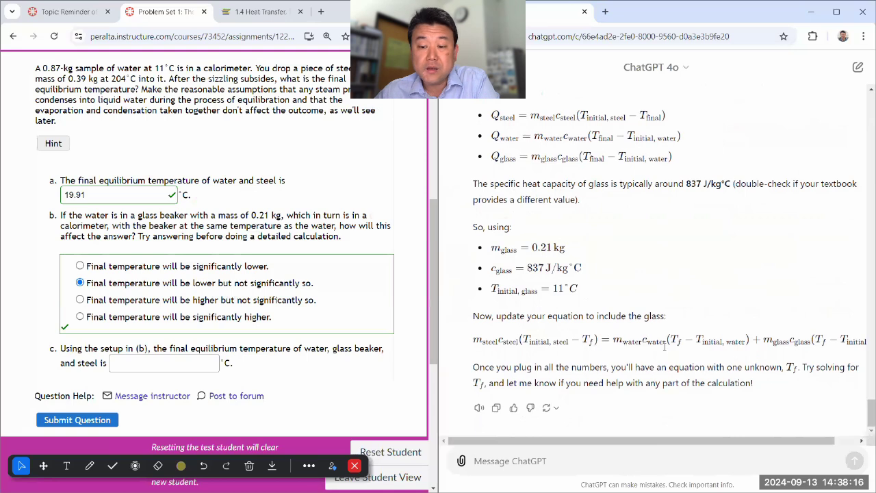
scroll(568, 339, "right", 1)
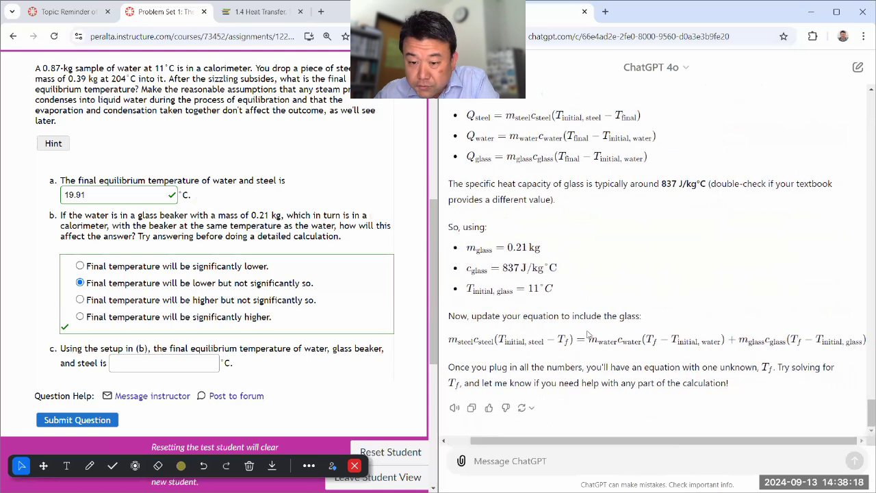
- Highlight the water and glass mass, specific heat and temperature-change terms in the equation
left_click_drag(646, 340, 720, 341)
left_click_drag(791, 340, 863, 341)
left_click_drag(590, 340, 642, 340)
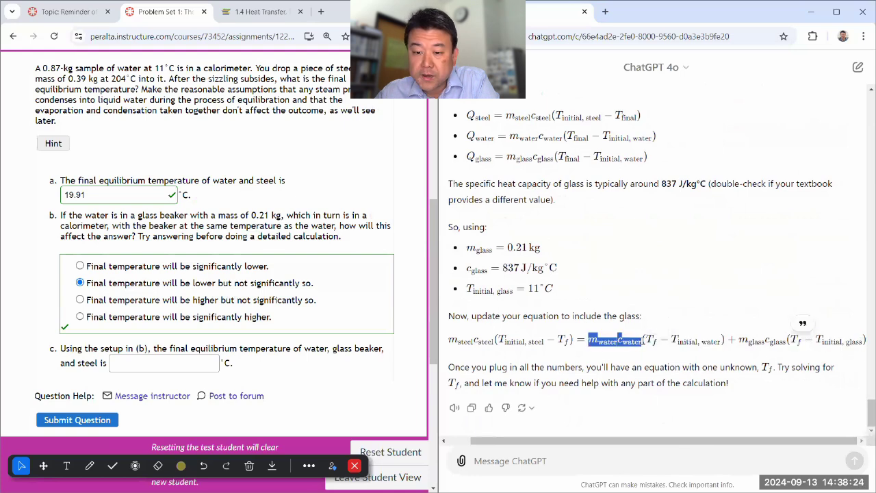
left_click_drag(739, 340, 784, 340)
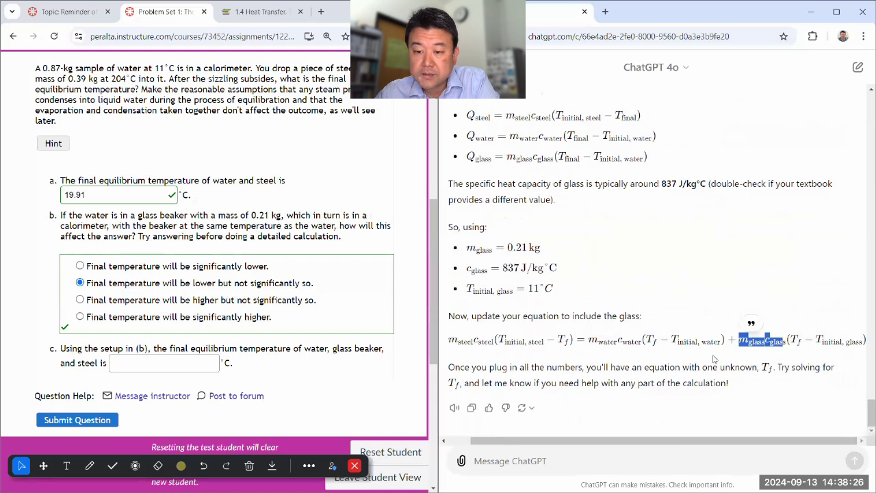
left_click(647, 417)
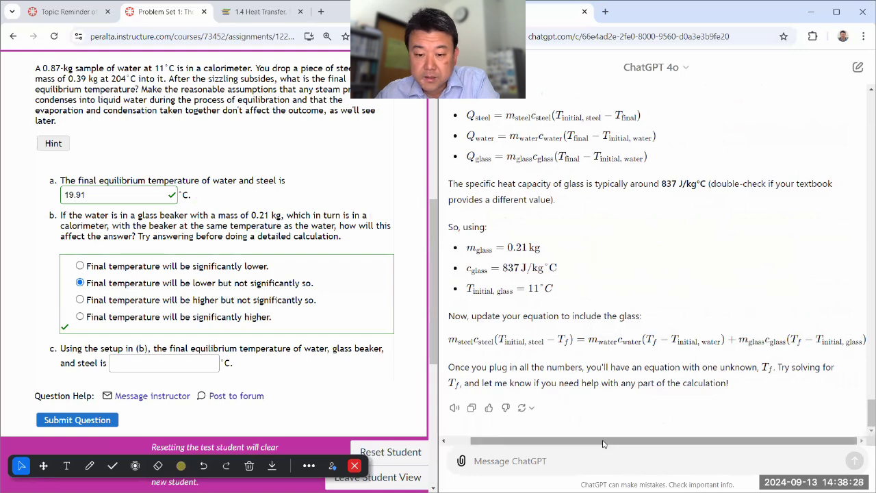
left_click_drag(607, 444, 584, 387)
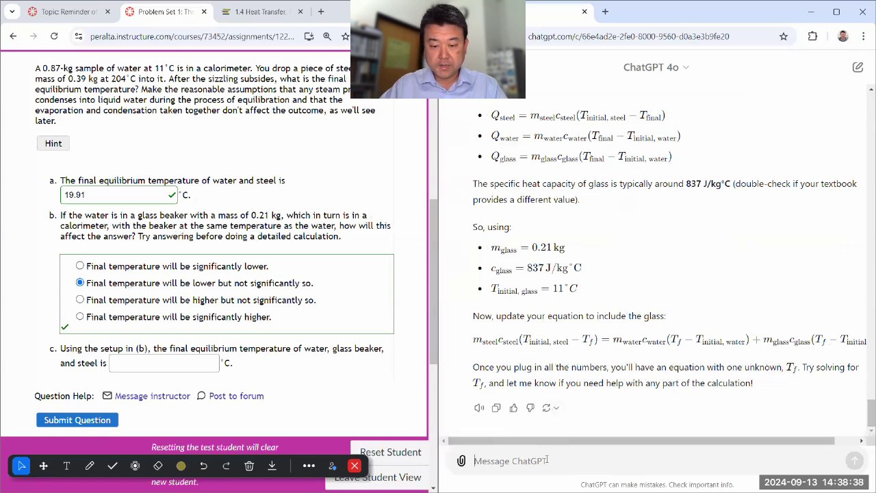
- Send 'Alright. I think I can take it from here.' to the tutor and scroll back up
type("Alright. I think ")
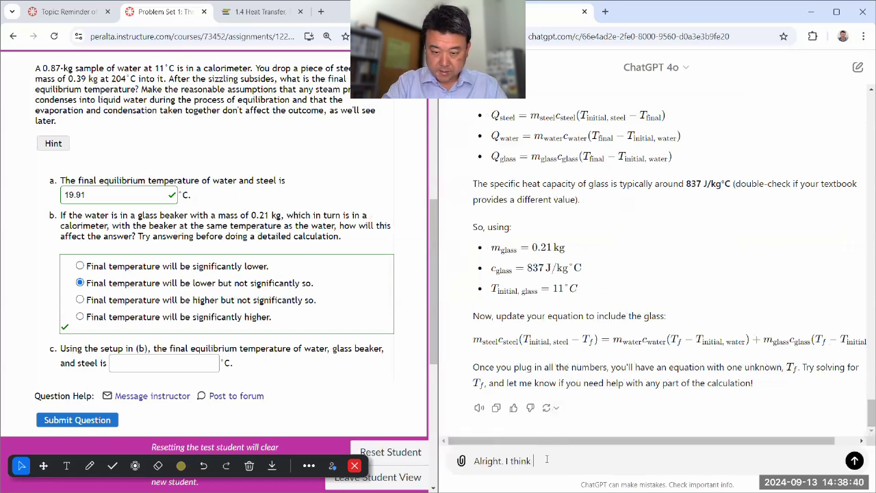
type("I can take it from he")
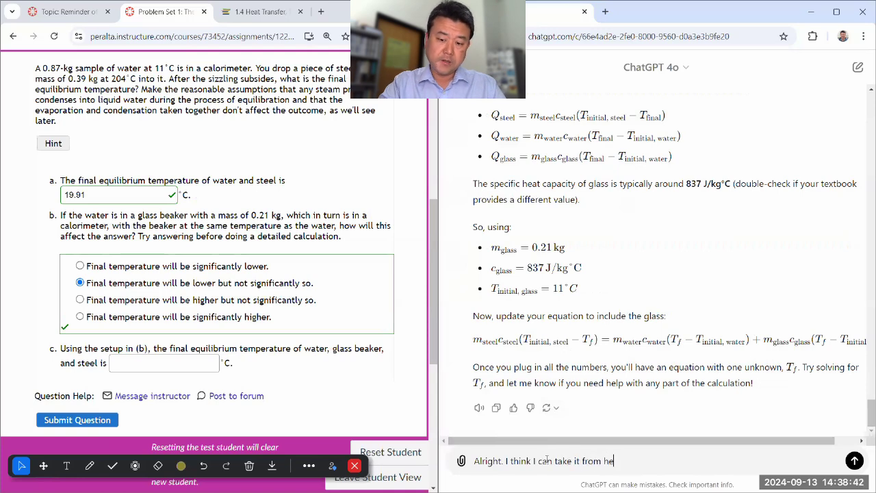
type("re.")
key("Return")
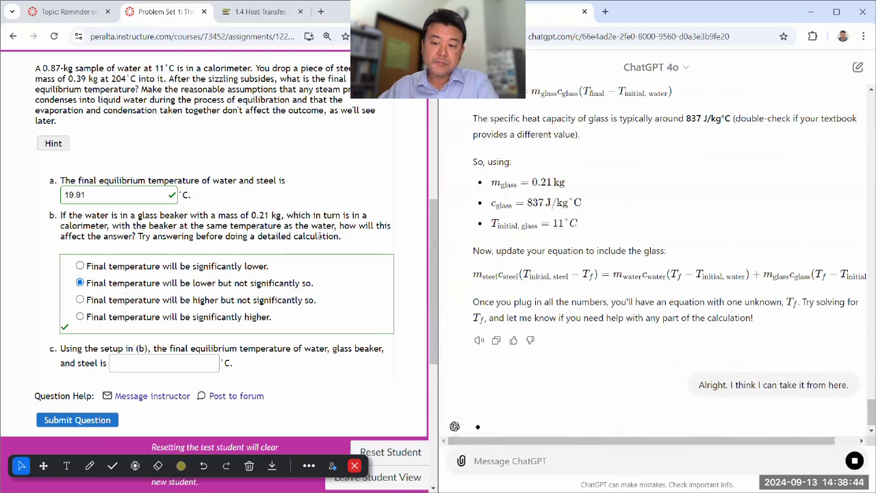
scroll(205, 203, "up", 1)
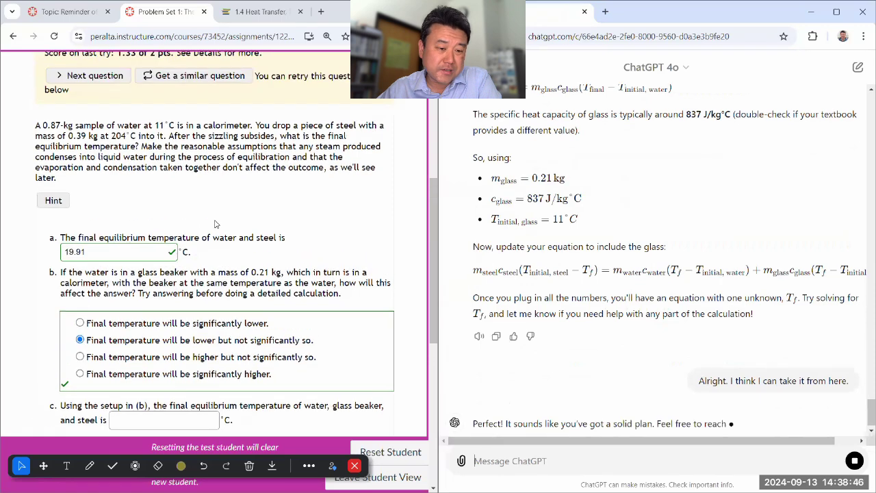
scroll(214, 224, "down", 1)
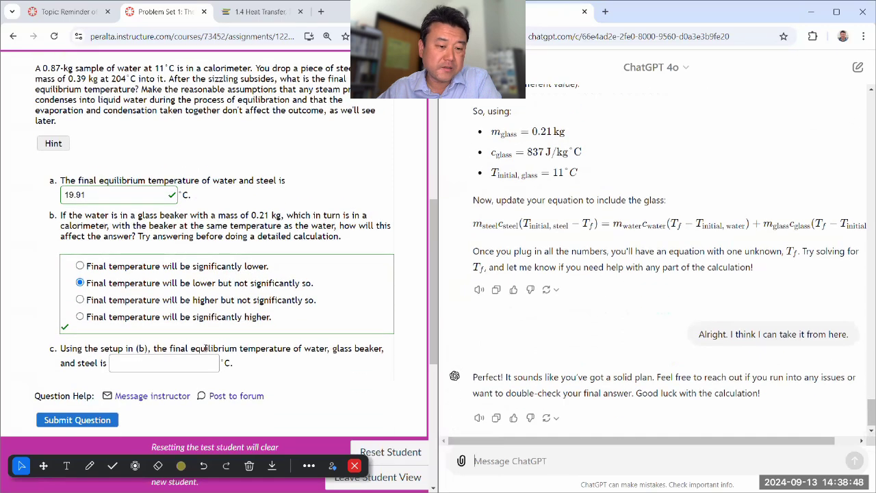
scroll(228, 348, "up", 4)
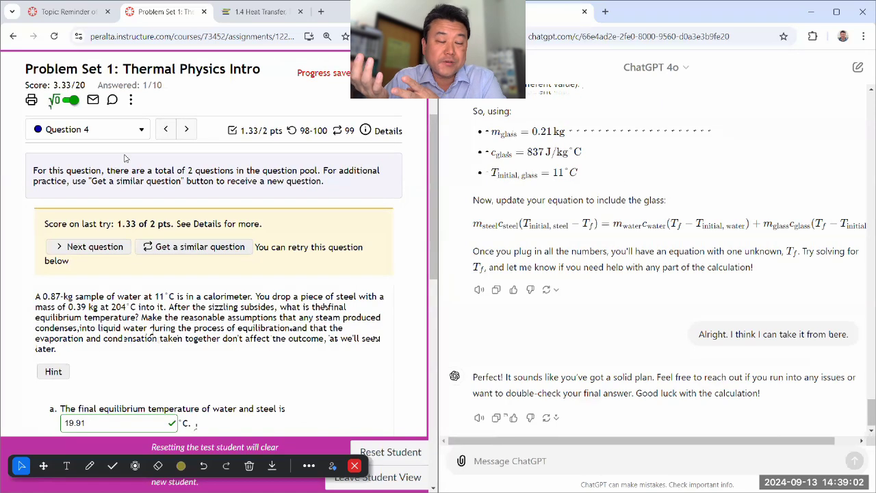
- Switch Canvas to Question 5, the 6 cm blackbody emitted-power problem, and read it through
left_click(94, 135)
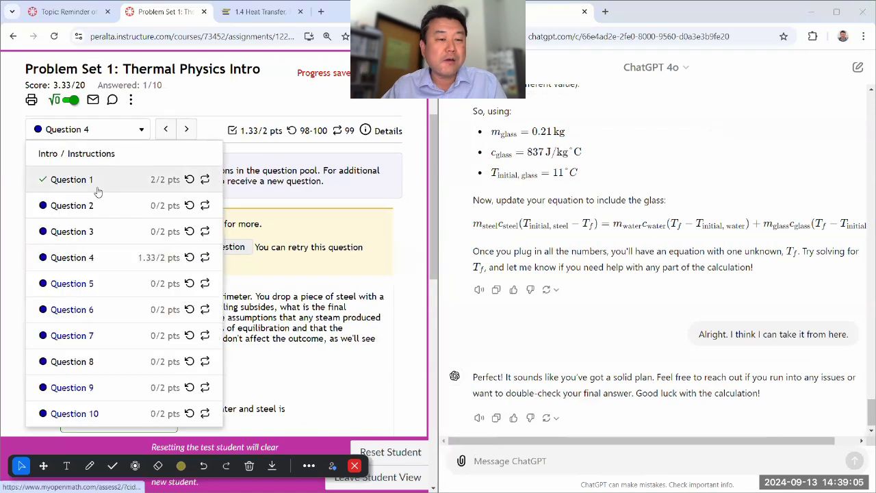
left_click(106, 284)
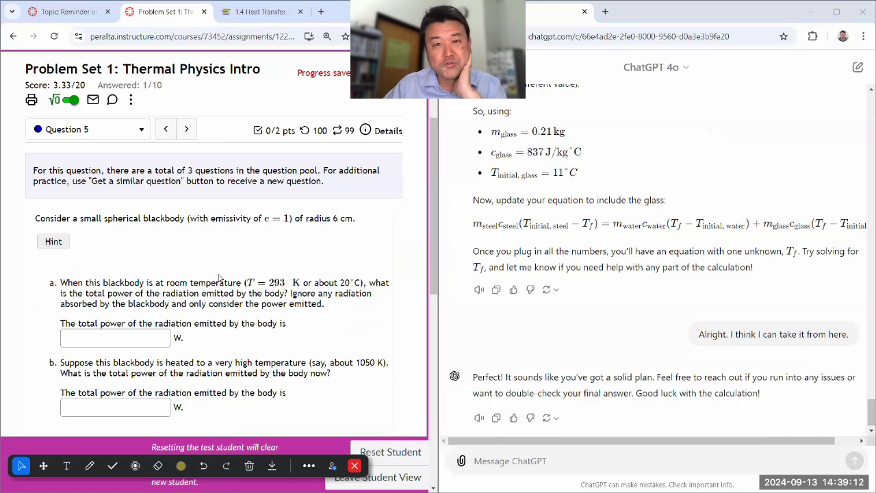
scroll(220, 269, "down", 1)
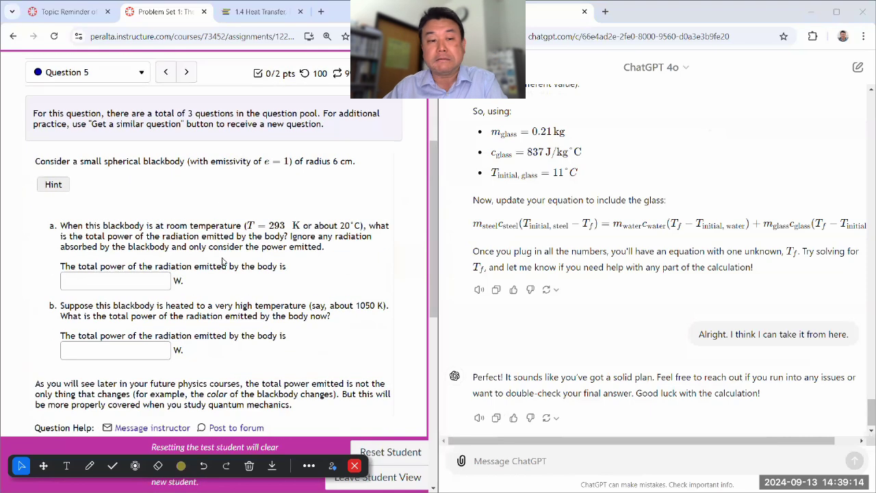
scroll(225, 261, "down", 1)
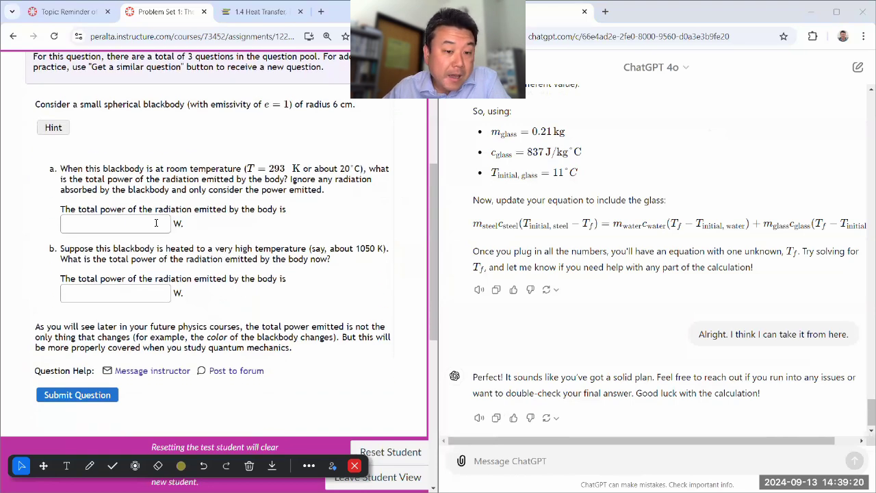
scroll(161, 258, "up", 1)
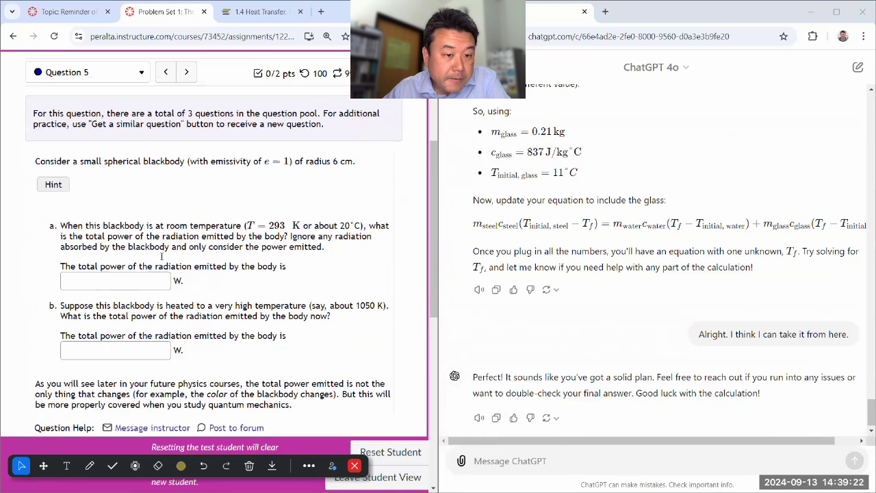
scroll(162, 258, "down", 1)
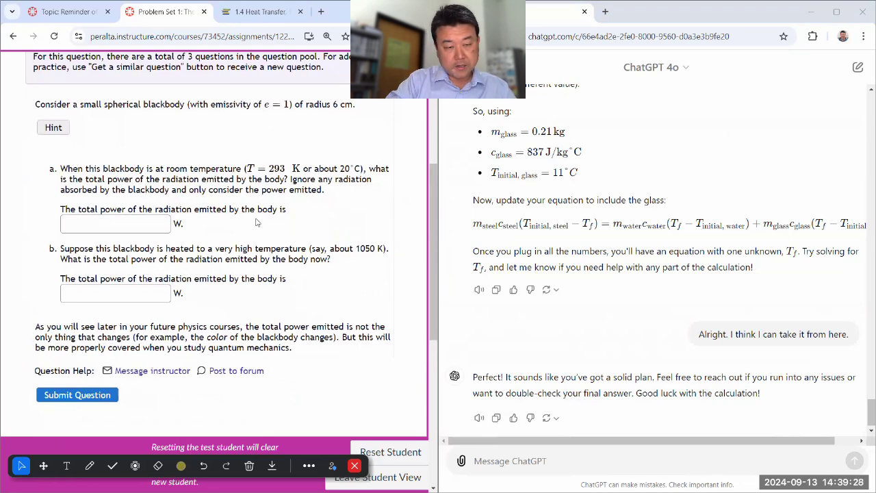
key("super+shift+s")
- Send the blackbody problem screenshot asking which formula solves it, getting P = eσAT⁴
left_click_drag(29, 95, 396, 357)
key("ctrl+v")
type("My")
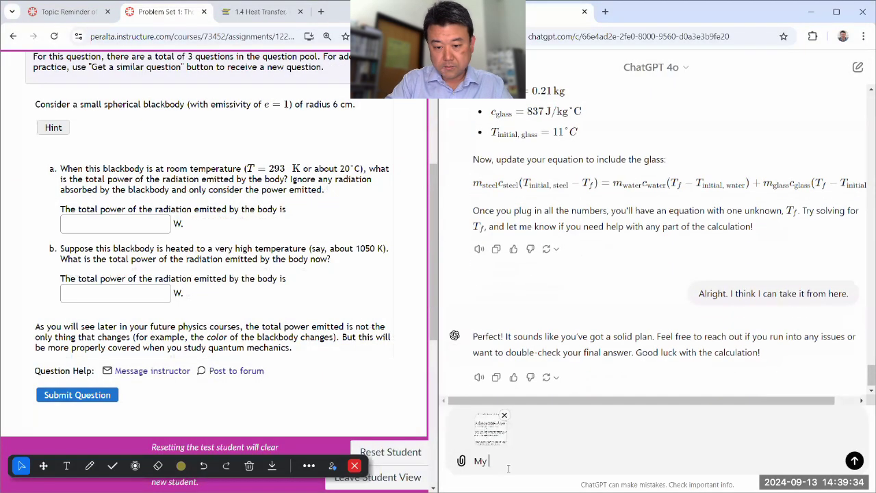
type(" porfrofessor says that this is an easy ques")
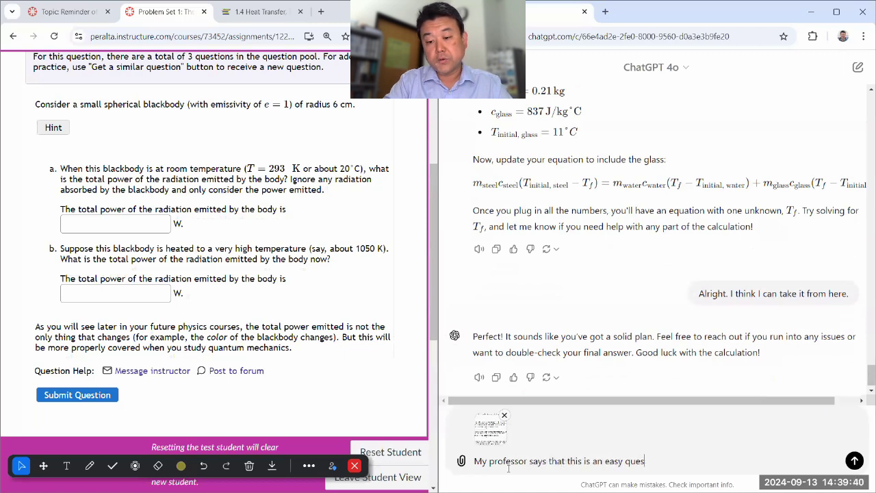
type("tions once I know the right  formul")
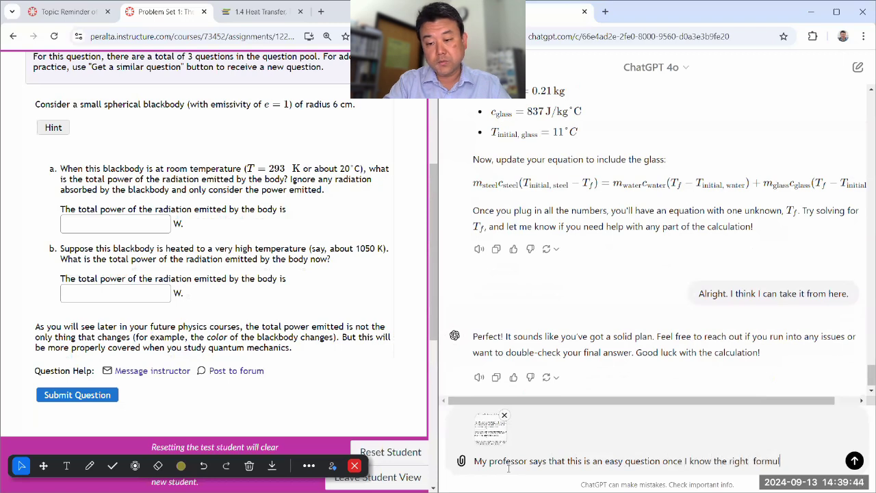
type("a, but I don't kno")
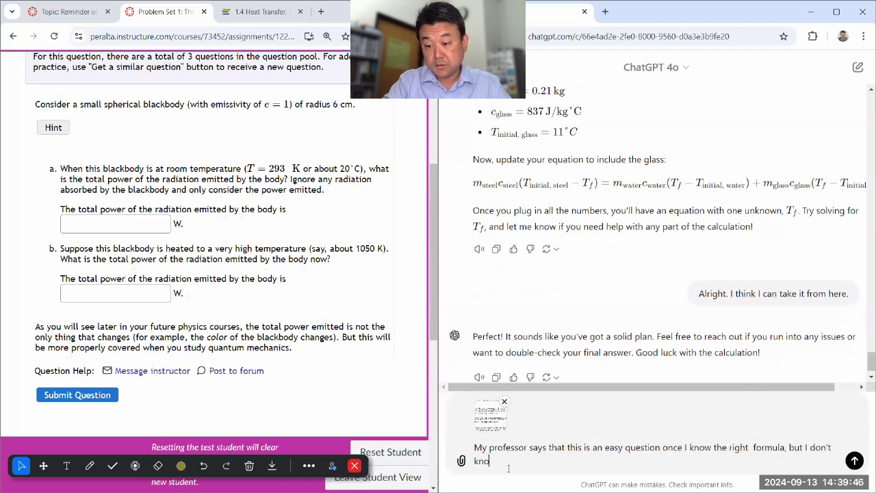
type("w the right formula.")
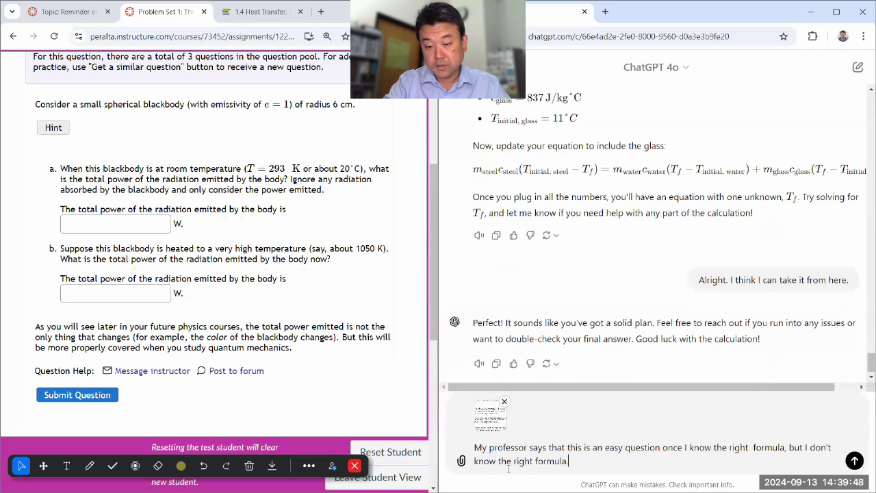
type(" What's the rig")
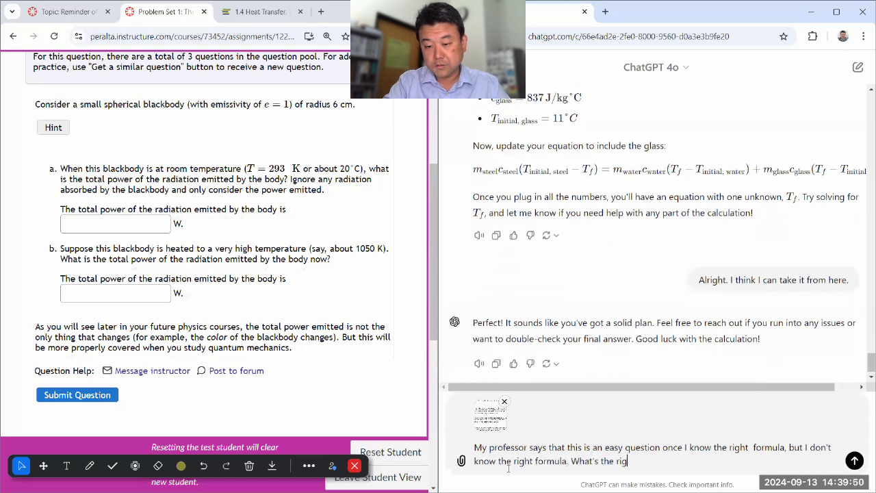
type("ht formula?")
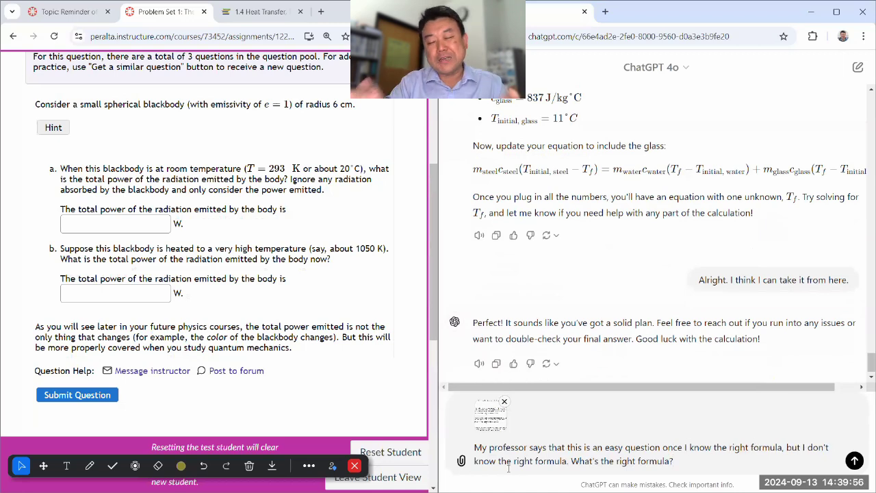
key("shift+Return")
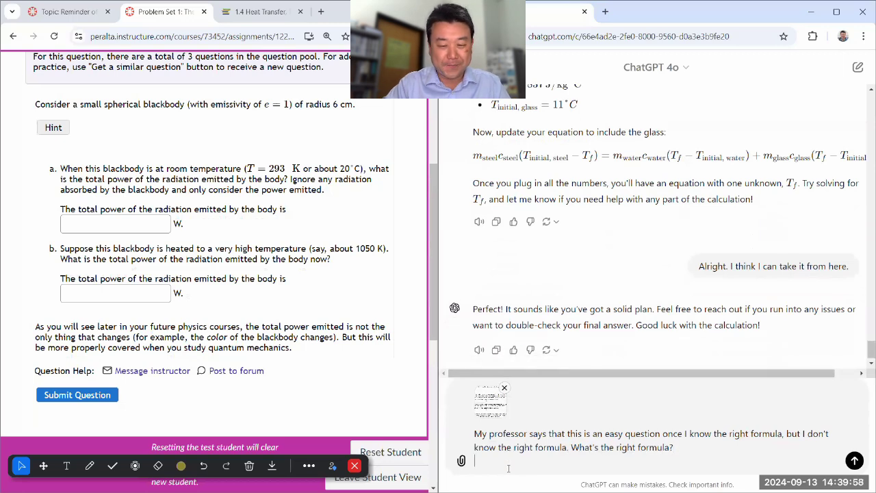
key("BackSpace")
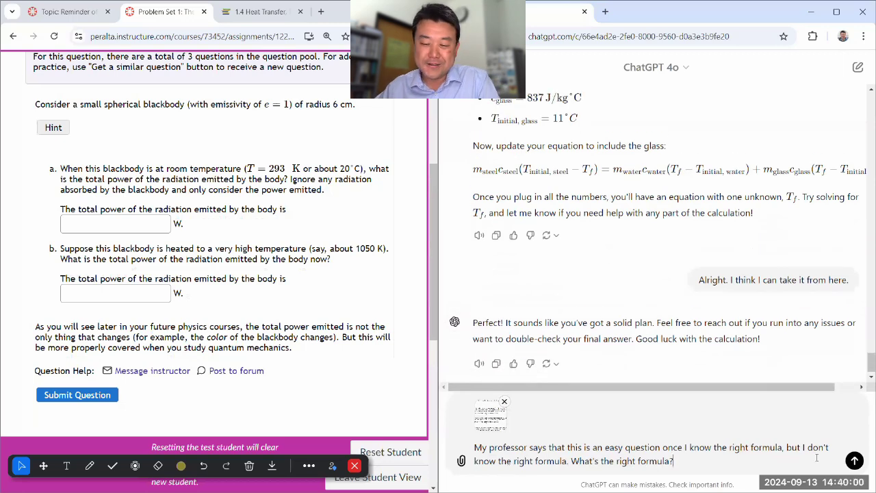
left_click(854, 460)
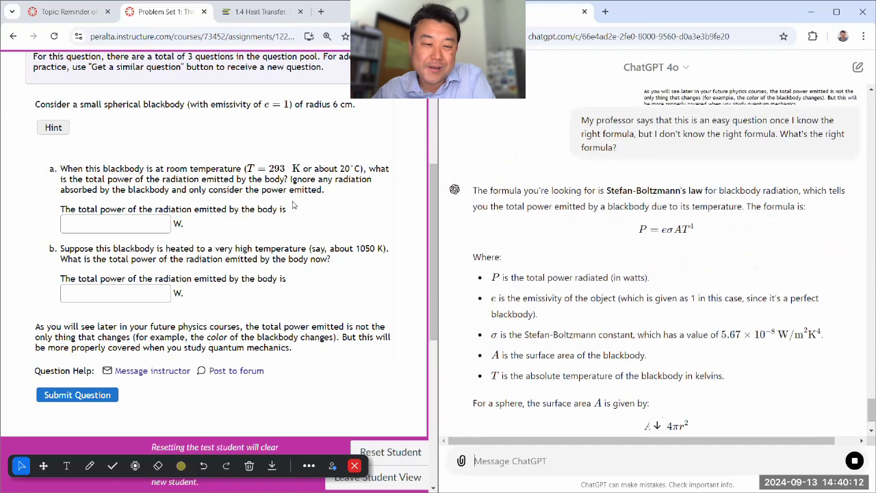
- Review Stefan-Boltzmann's law and sphere area 4πr², then reply 'Let me give it a try...'
left_click_drag(605, 190, 707, 192)
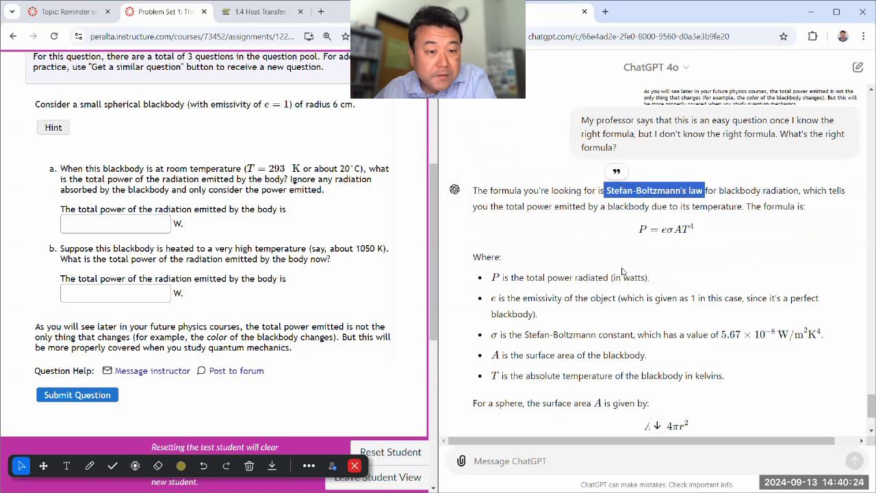
left_click(623, 271)
double_click(132, 104)
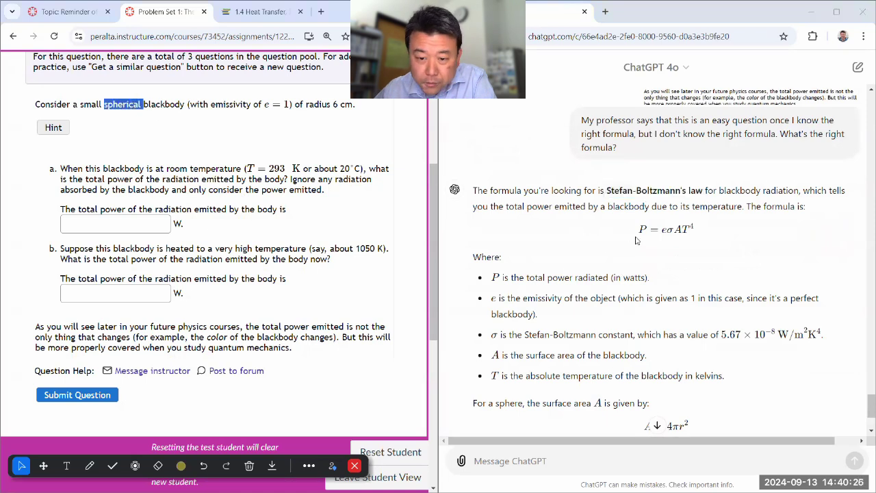
scroll(602, 339, "down", 3)
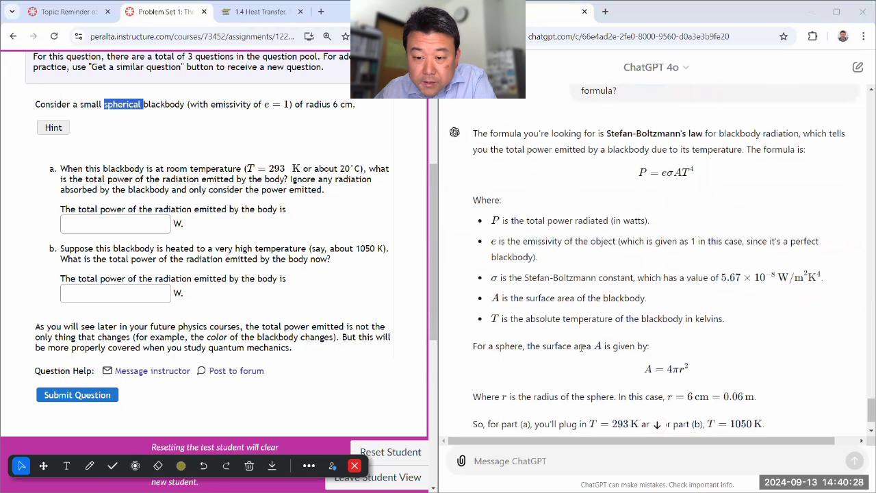
left_click_drag(487, 288, 649, 288)
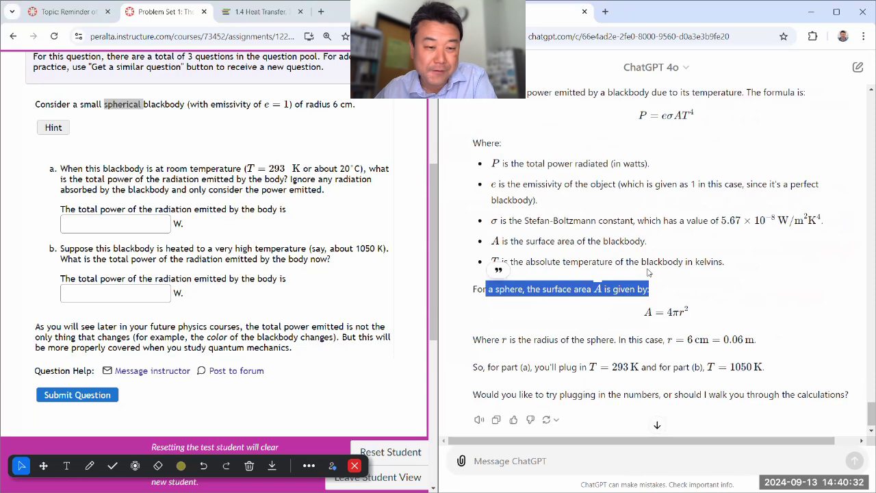
scroll(640, 281, "down", 1)
left_click(635, 311)
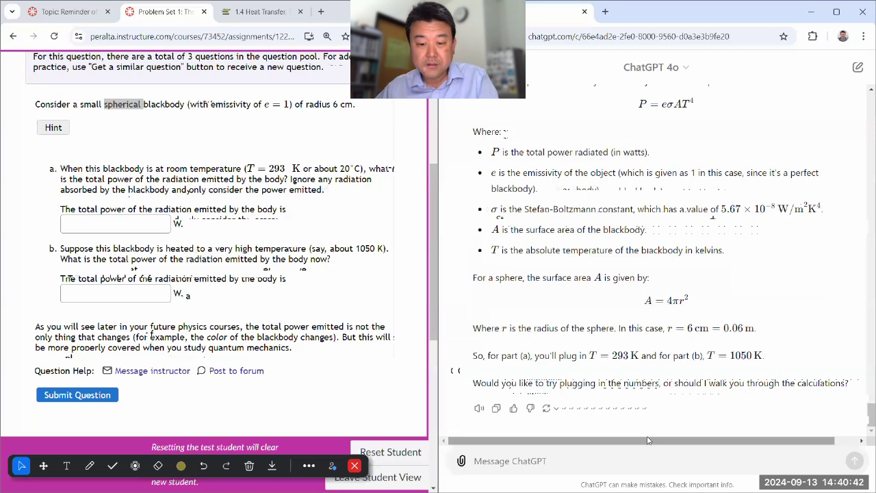
type("Let me give it a try. I'll let you kno")
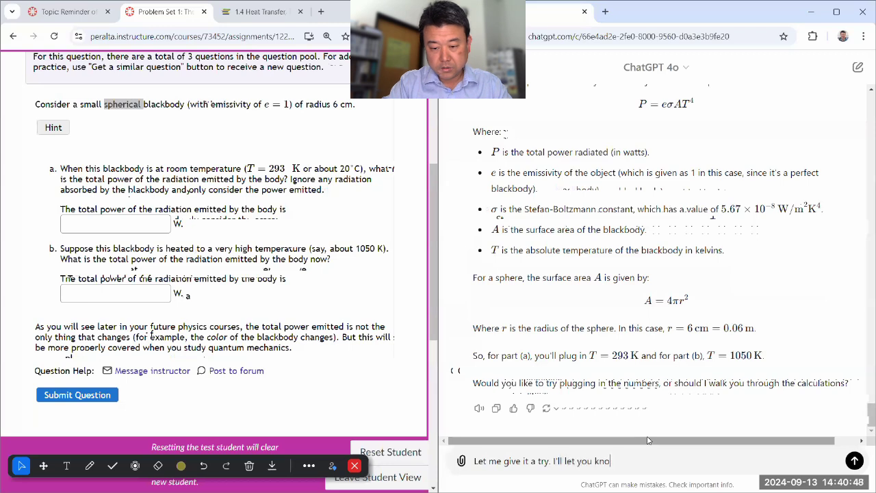
type("w if I can't get it right.")
key("Return")
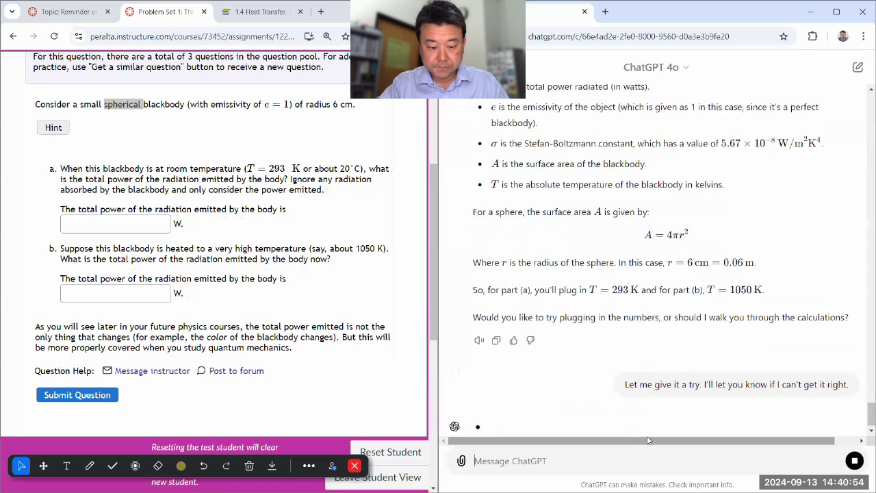
- Open a separate browser window and tile ChatGPT into the top-right quarter of the screen
key("super")
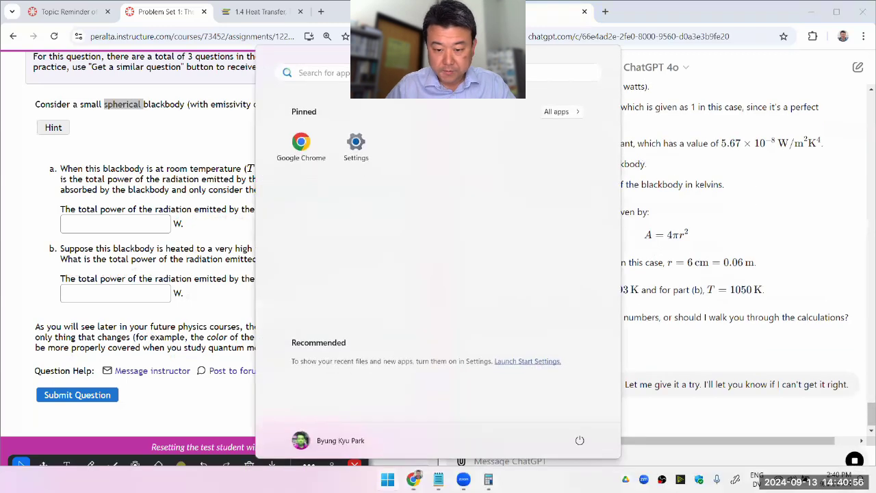
left_click(506, 476)
left_click_drag(280, 118, 311, 189)
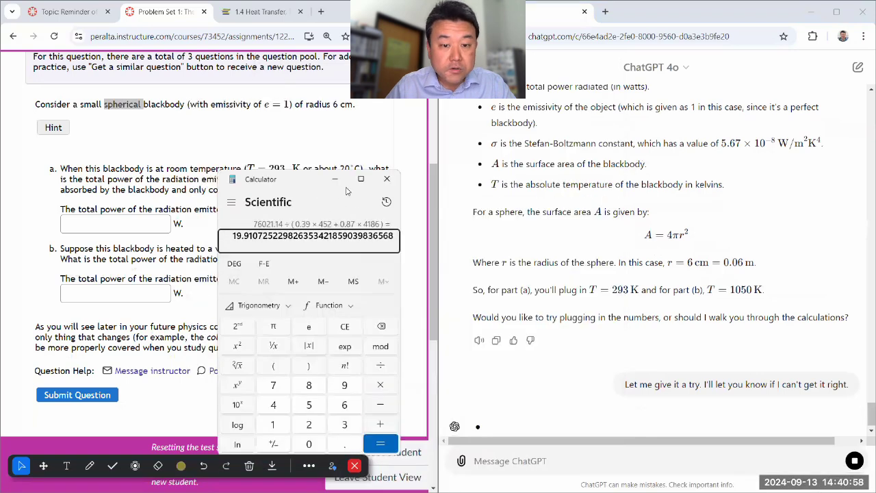
left_click(386, 179)
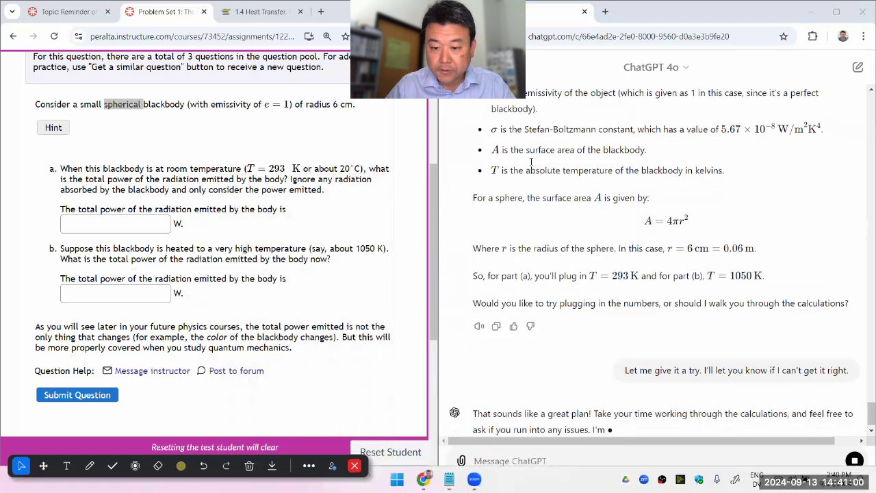
left_click(609, 13)
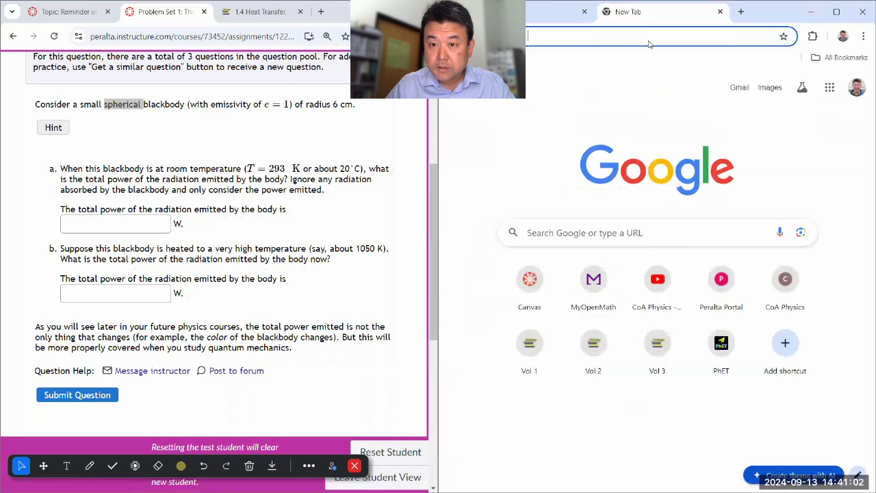
left_click_drag(637, 12, 638, 82)
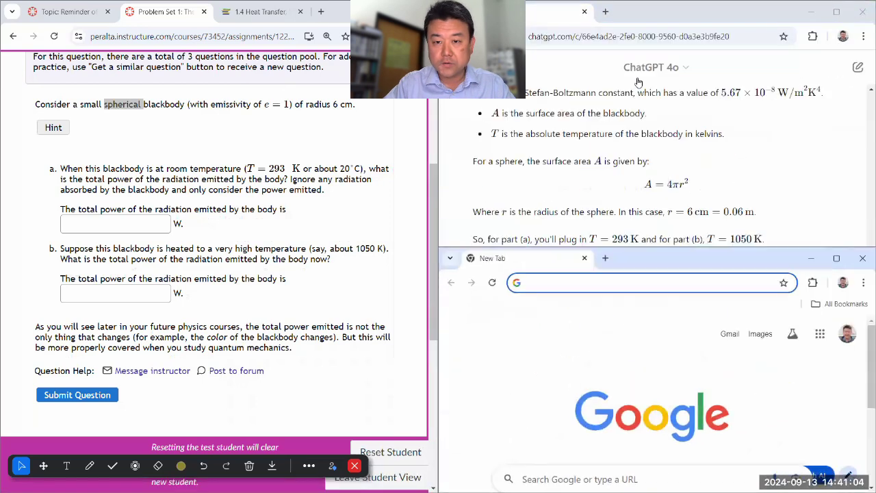
left_click(636, 18)
key("super+Up")
scroll(676, 146, "up", 5)
scroll(676, 147, "up", 5)
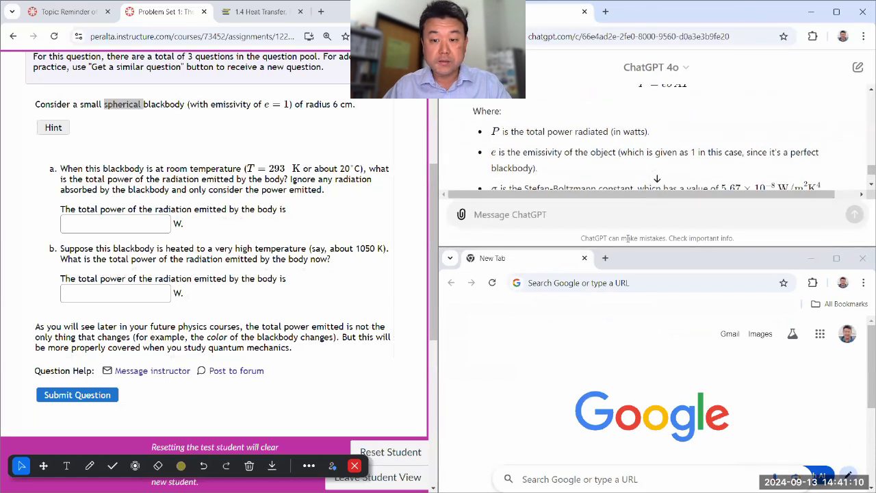
- Open Wolfram|Alpha and enter 5.67E-8 watt/(meter^2*kelvin^4) times 4*pi*(6 cm)^2
left_click(611, 284)
type("w")
key("Return")
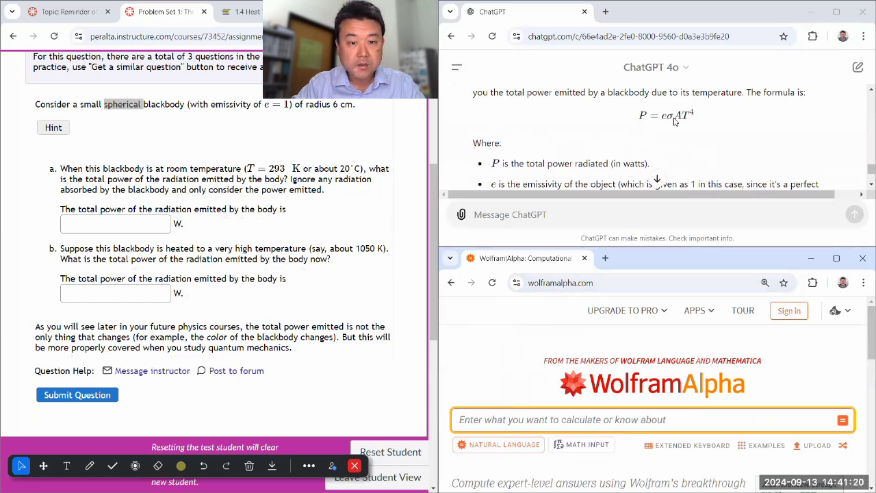
scroll(674, 121, "down", 1)
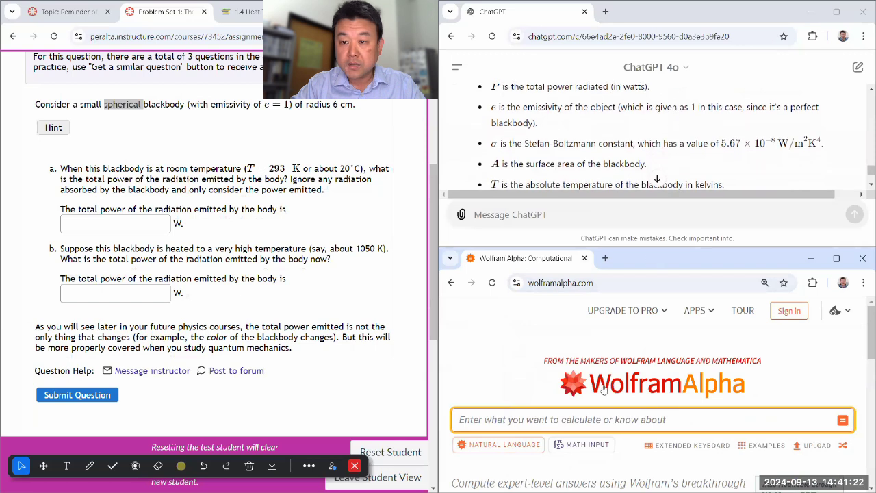
type("5.67")
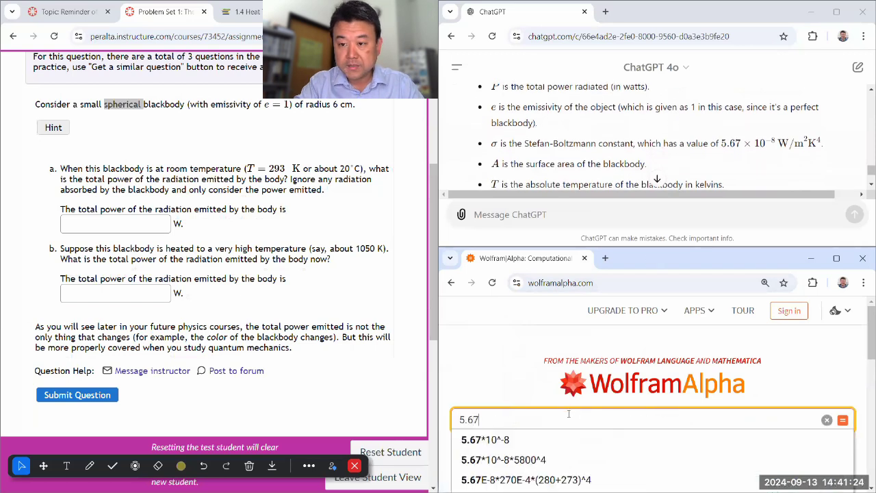
type("E-8")
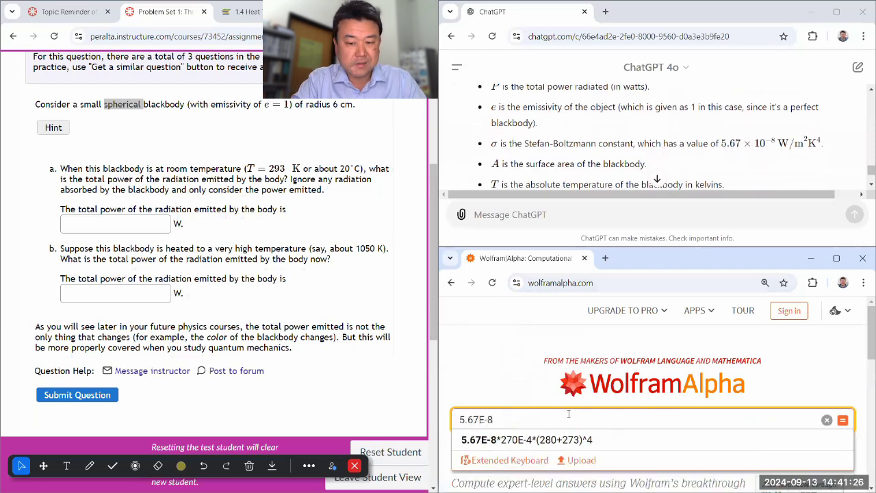
type(" watt")
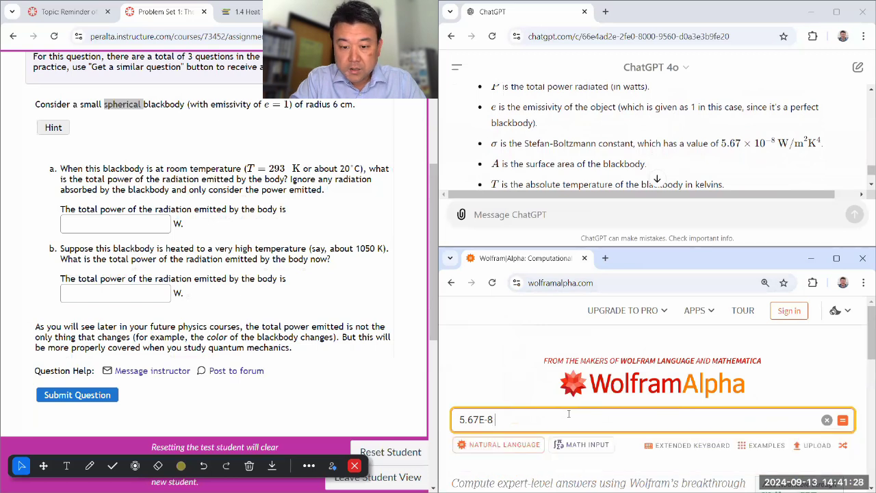
type("/(met")
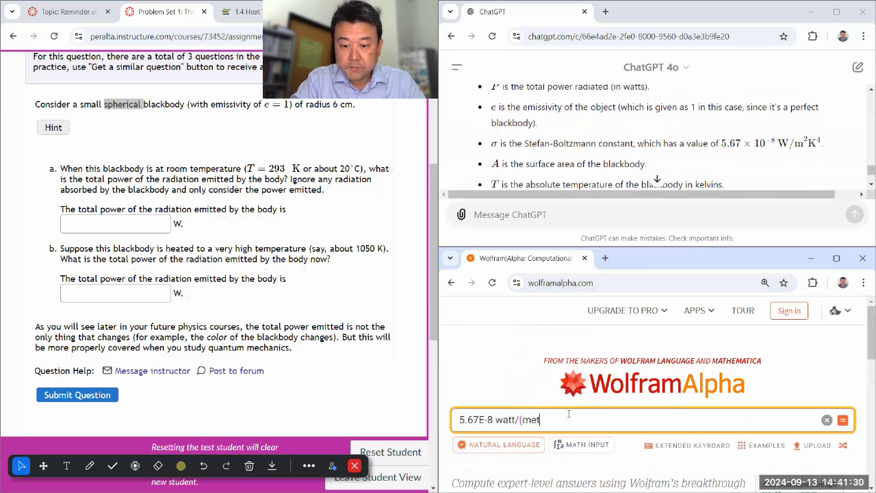
type("er^2*kelvin^4)")
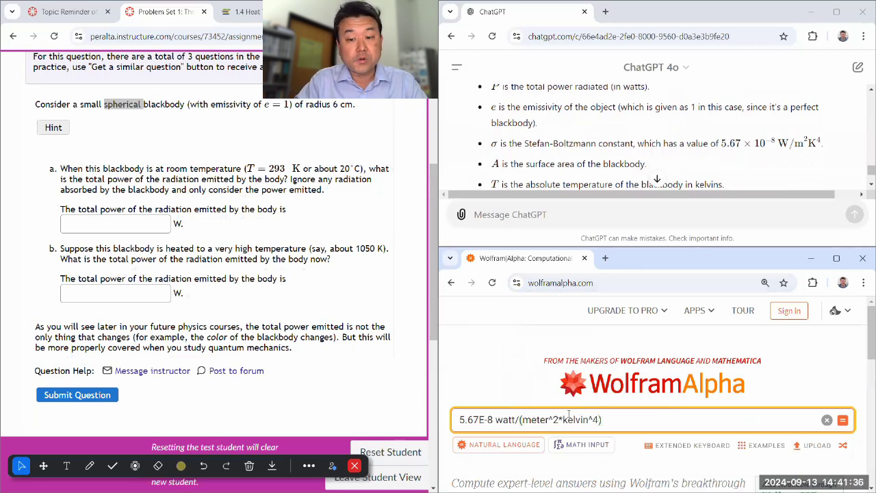
type("(")
type(")")
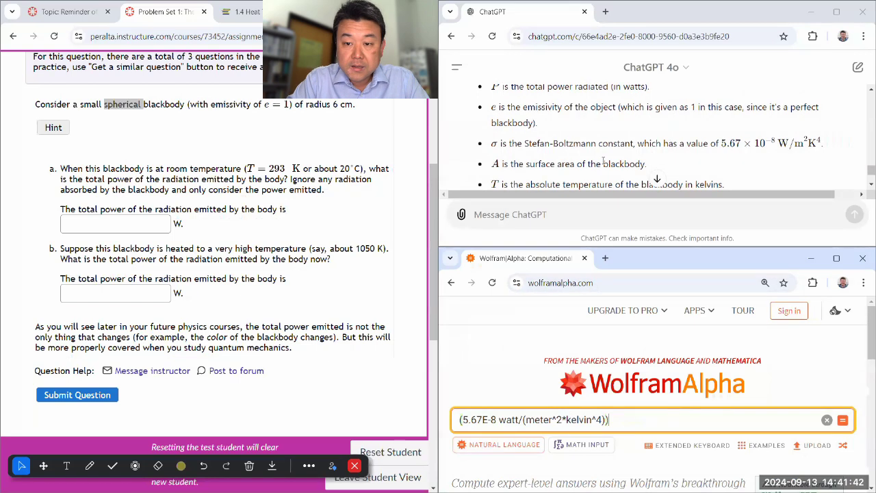
scroll(595, 236, "up", 1)
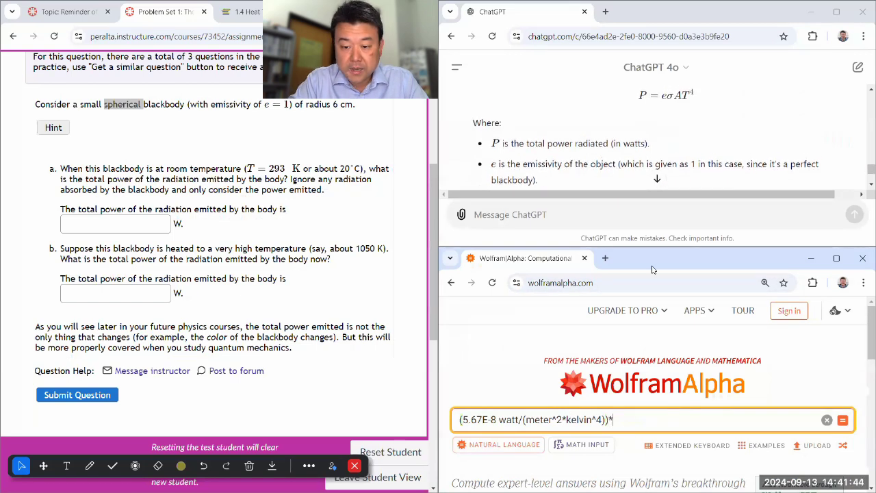
scroll(619, 158, "down", 3)
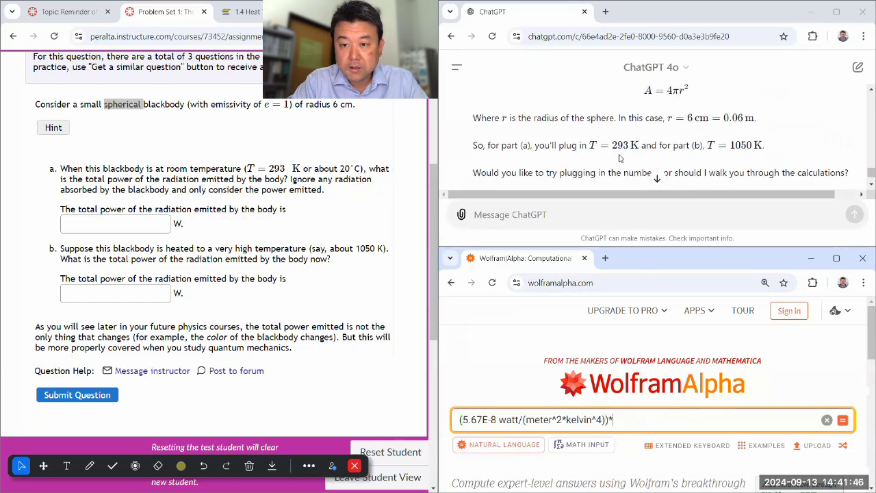
scroll(619, 158, "up", 1)
type("4*pi")
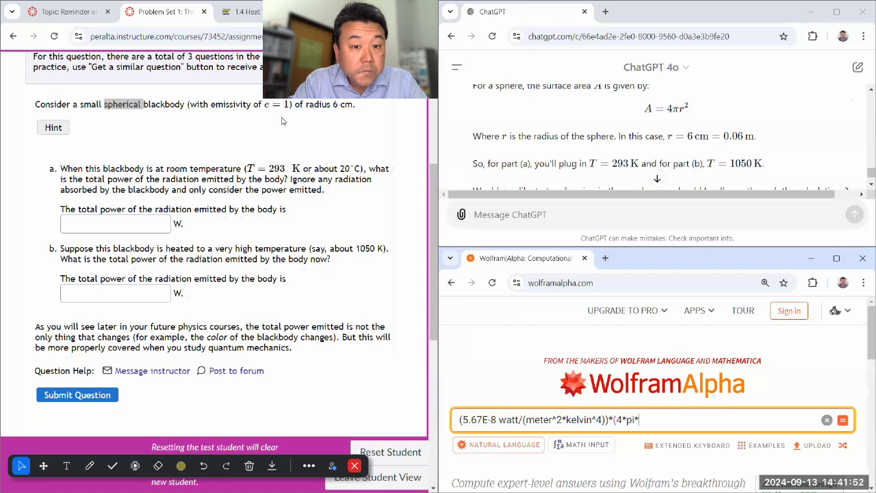
type("*(6 cm)^2)")
- Append *(293 kelvin)^4 to the query and run the power calculation
key("shift+Left")
key("shift+Left")
key("shift+Left")
key("shift+Left")
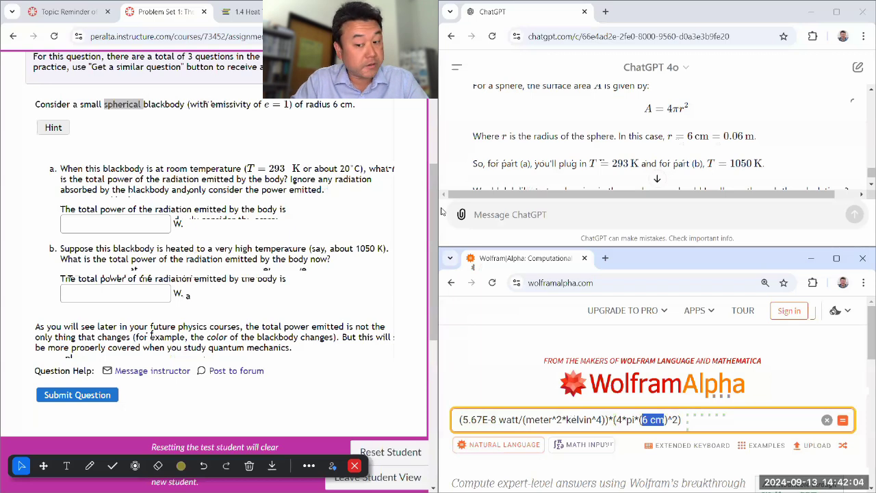
key("Left")
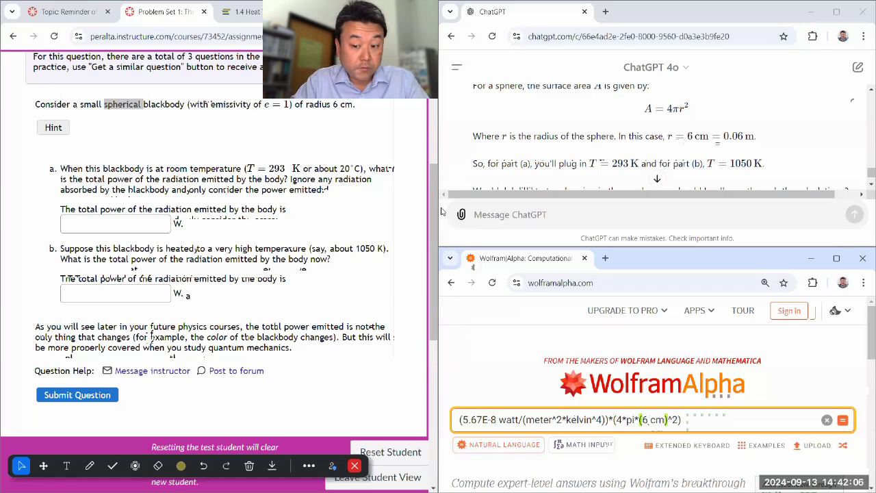
key("Right")
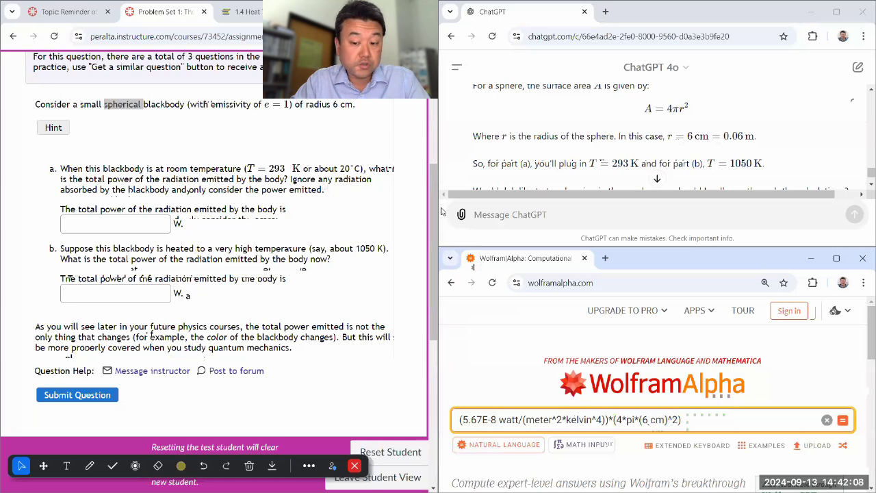
key("End")
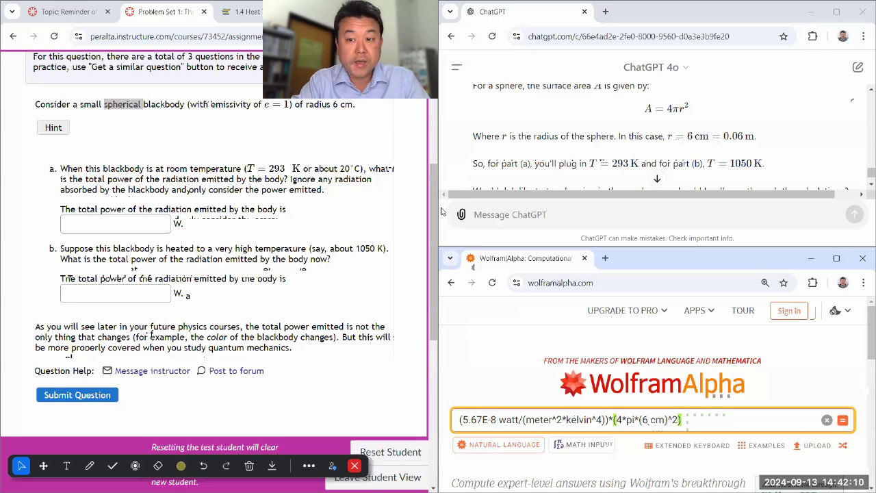
type("*")
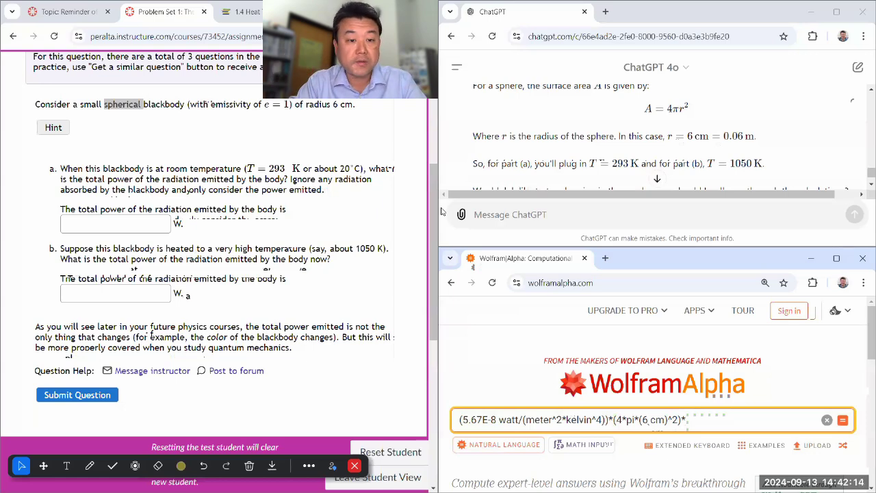
scroll(627, 135, "down", 2)
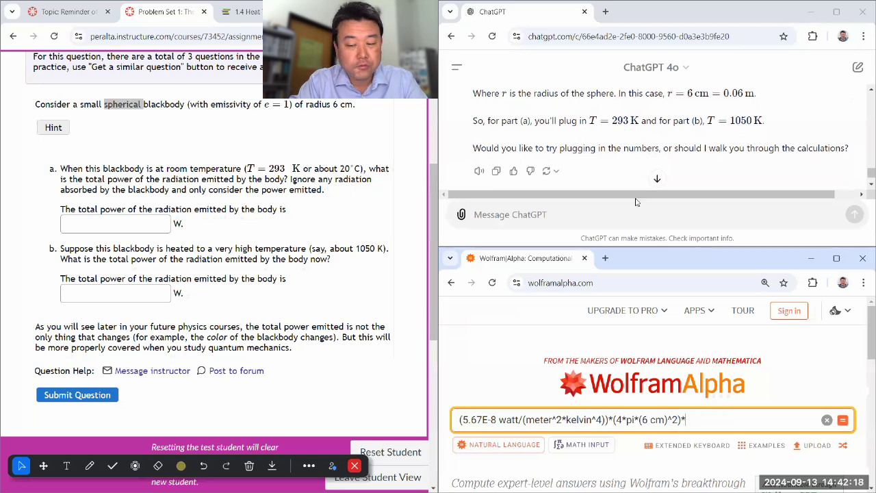
type("(293 kel")
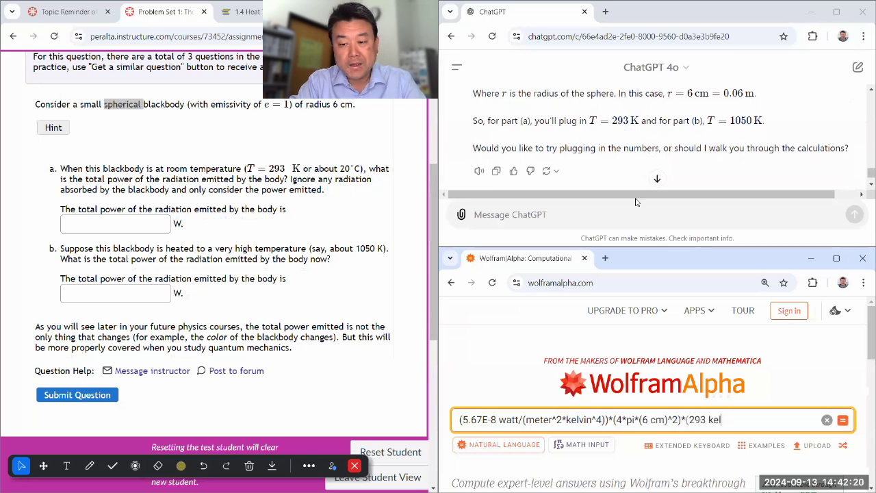
type("vin)")
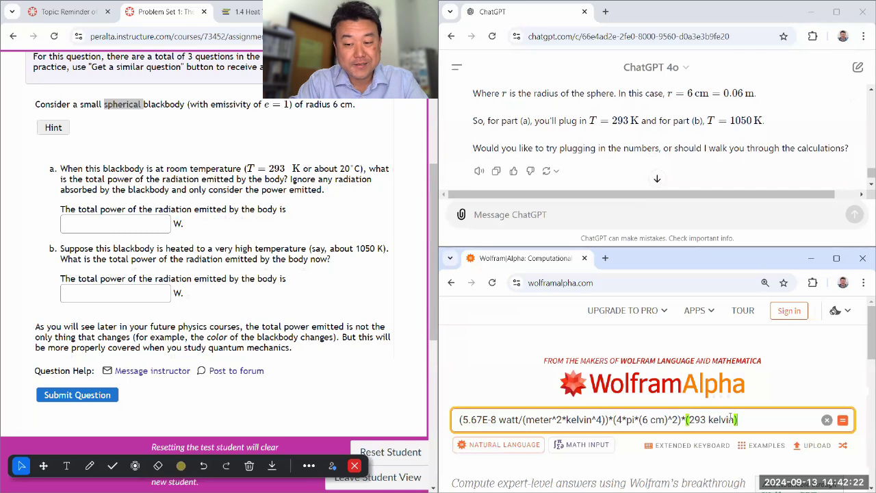
type("^4")
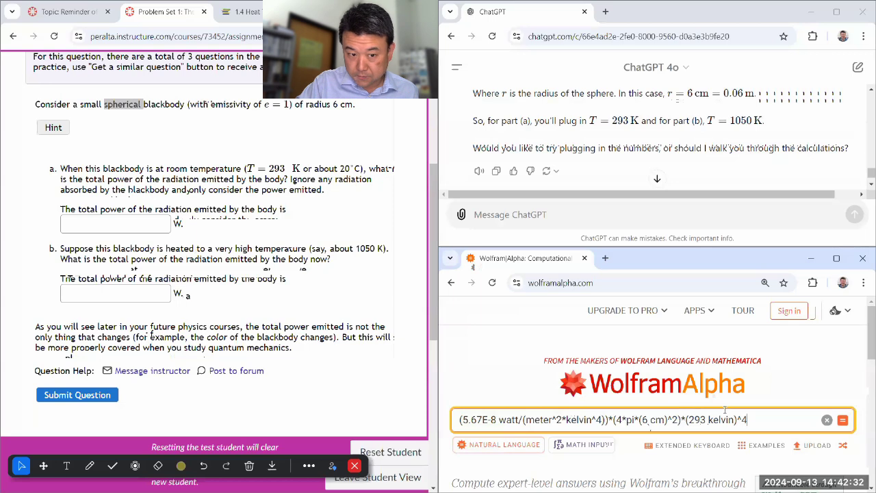
key("Return")
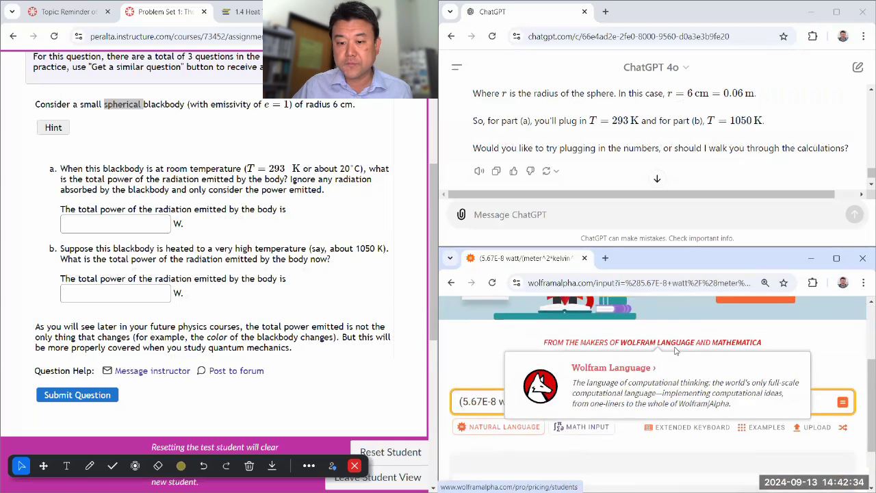
- Enter Wolfram's 18.9 W result as 18.9 in Canvas's part (a) answer field
scroll(479, 397, "down", 2)
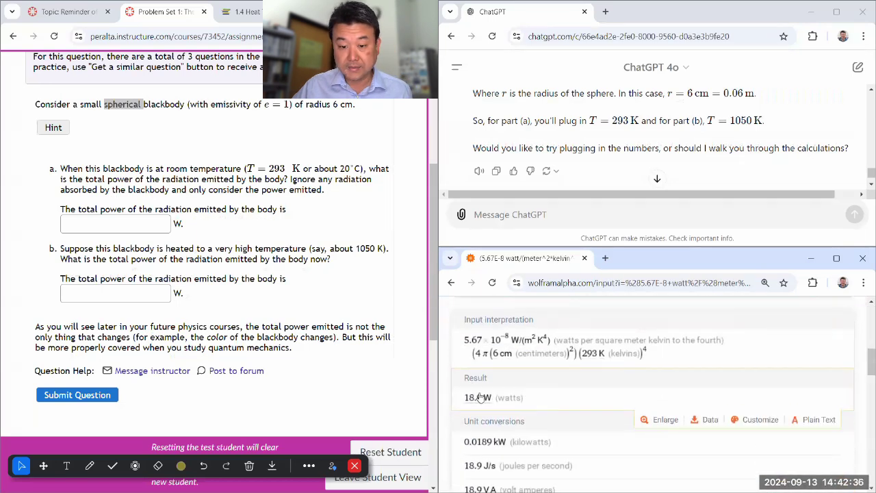
left_click(106, 223)
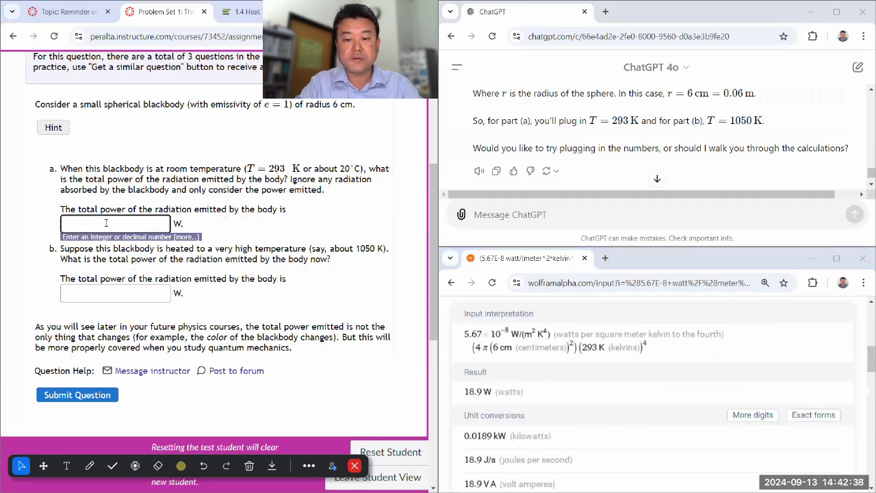
type("18.9")
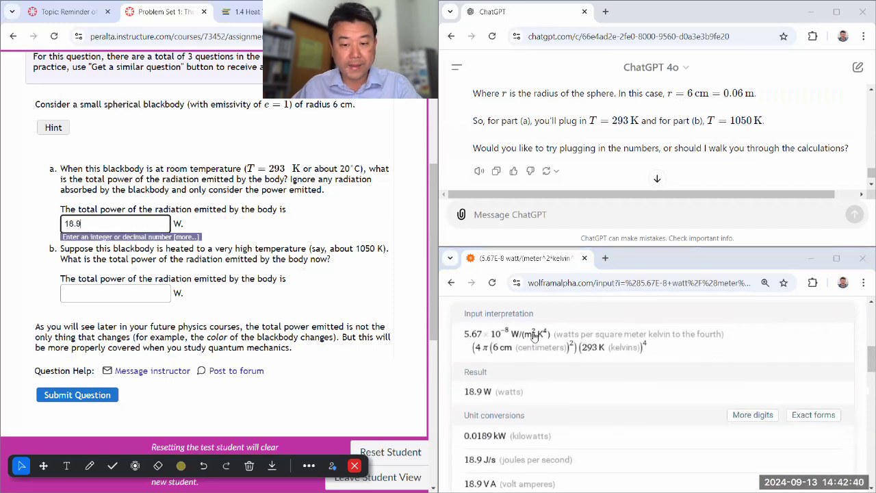
scroll(592, 424, "down", 2)
scroll(590, 422, "down", 3)
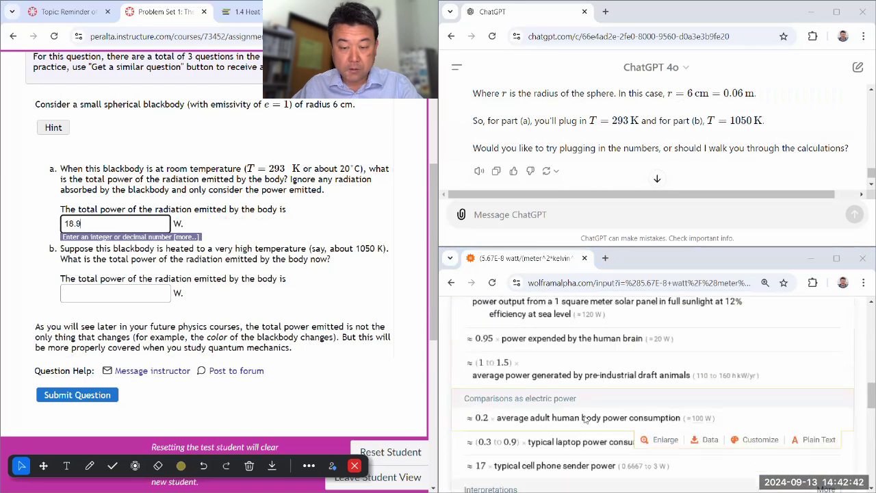
scroll(586, 419, "down", 3)
scroll(568, 423, "up", 5)
scroll(565, 422, "up", 10)
scroll(611, 130, "down", 3)
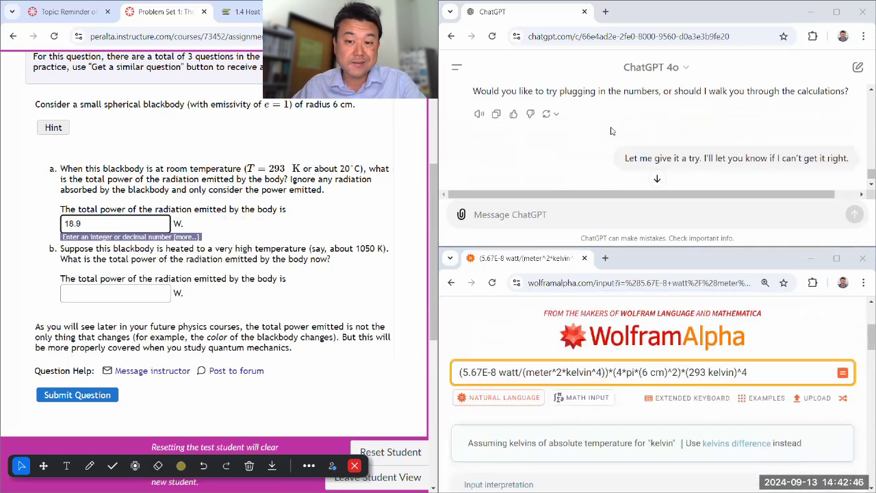
scroll(611, 130, "up", 3)
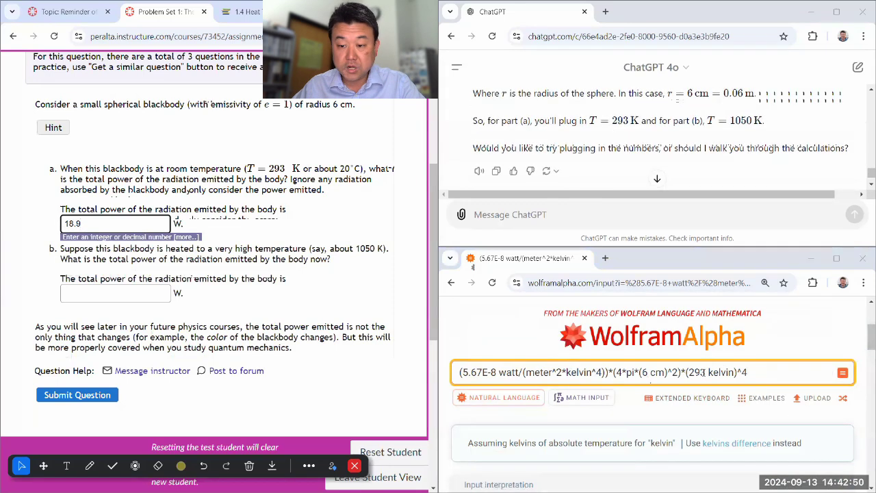
- Rerun the query at 1050 kelvin using 'stefan-boltzmann constant', giving 3118 W
double_click(697, 372)
key("BackSpace")
type("1050")
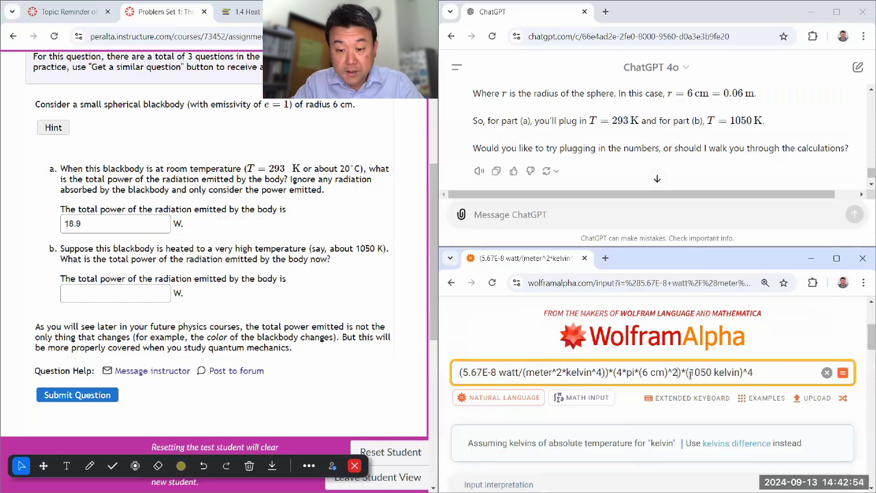
key("Home")
key("shift+Right")
key("shift+Right")
key("shift+Right")
key("shift+Right")
key("shift+Right")
key("shift+Right")
key("shift+Right")
key("shift+Right")
key("shift+Right")
key("shift+Right")
key("shift+Right")
key("shift+Right")
key("shift+Right")
key("shift+Right")
key("shift+Right")
key("shift+Right")
key("shift+Right")
key("shift+Right")
key("shift+Right")
key("shift+Right")
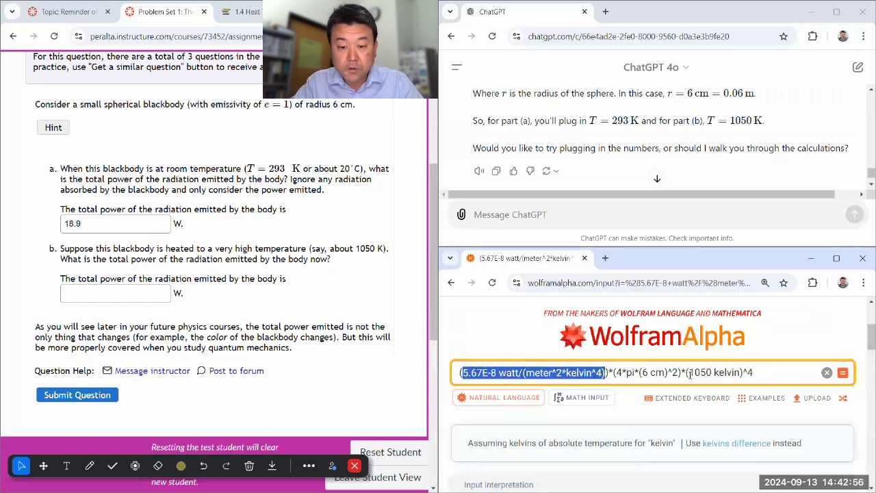
type("stefan-bo")
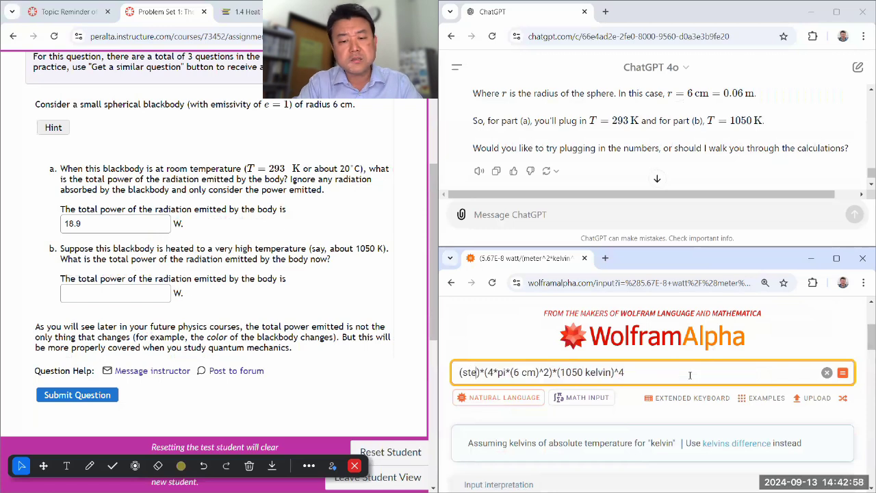
type("ltzmann")
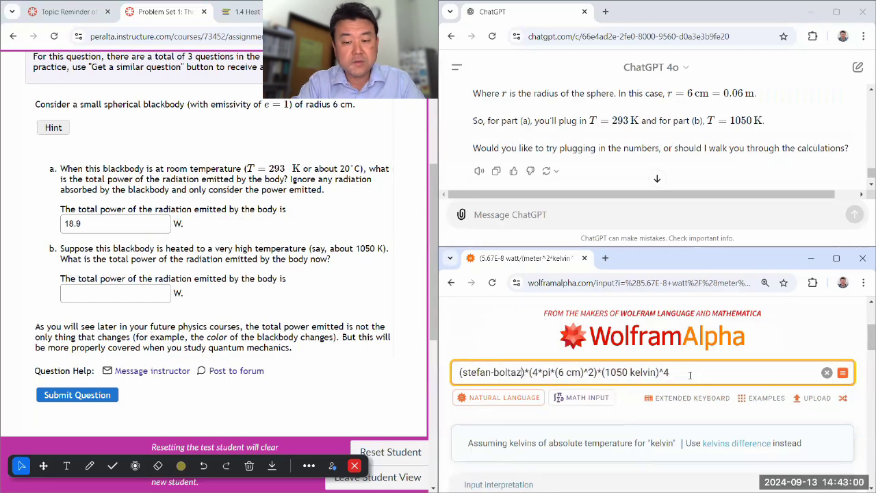
type(" constant")
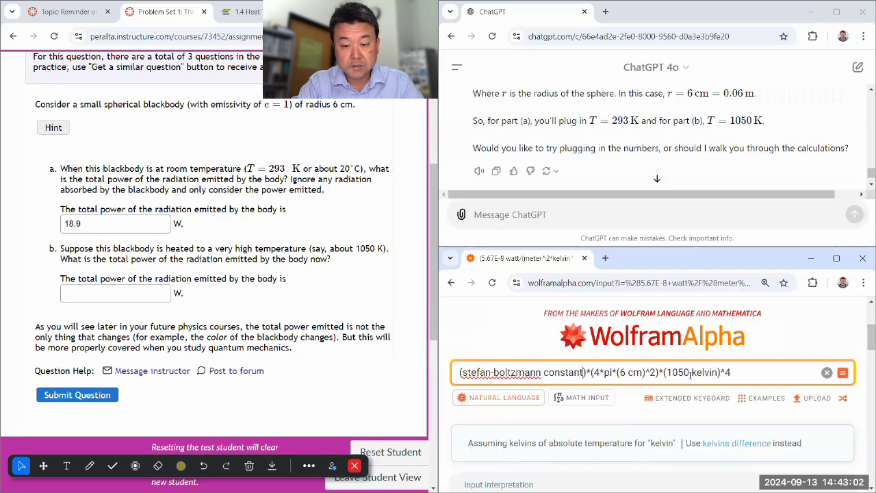
key("Return")
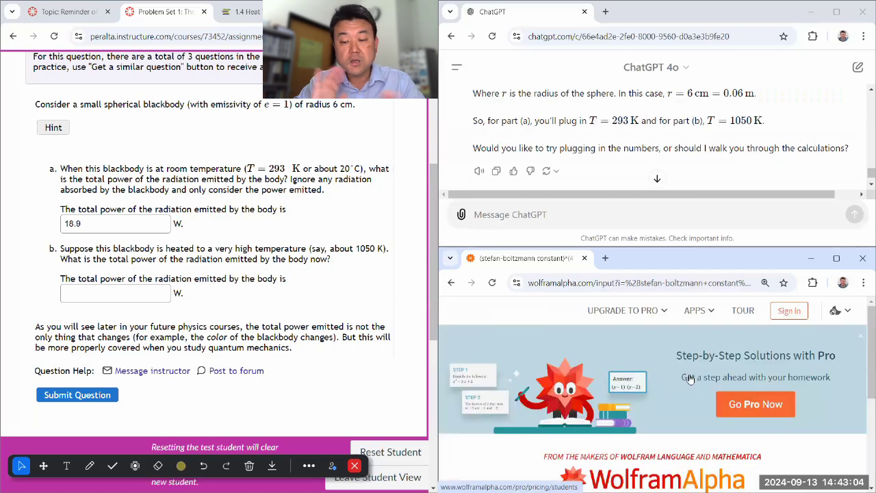
scroll(683, 378, "down", 3)
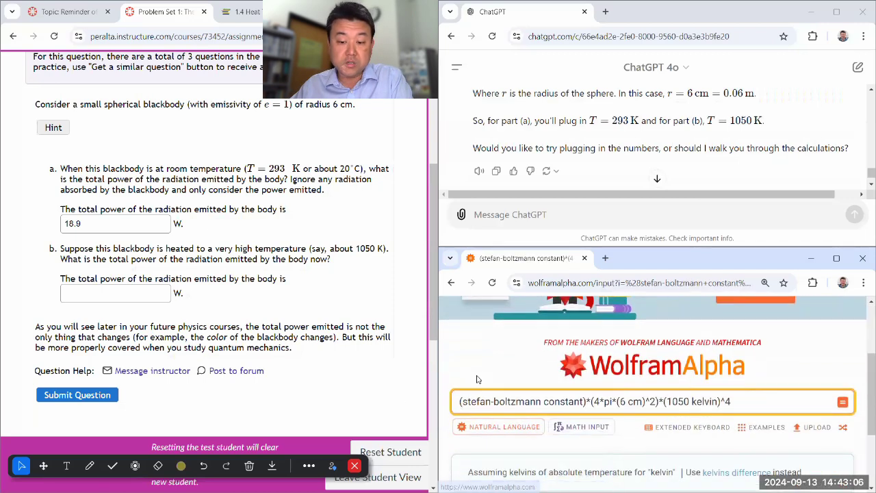
scroll(546, 408, "down", 1)
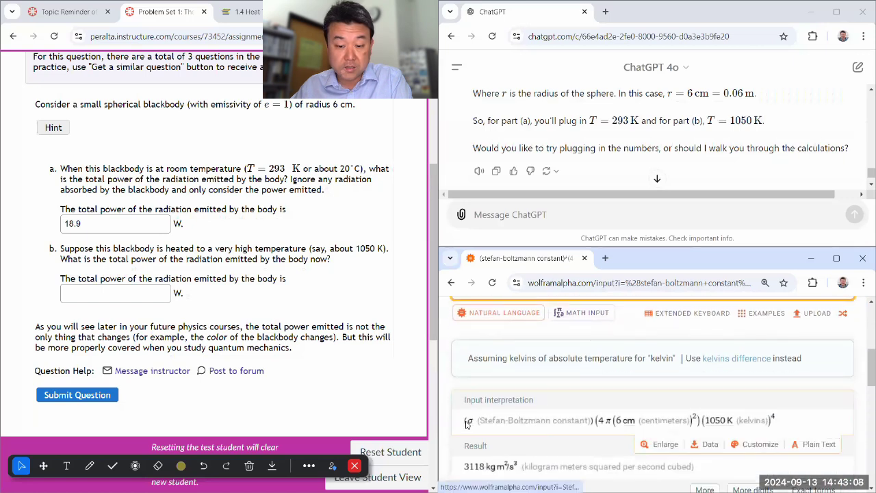
scroll(684, 418, "down", 2)
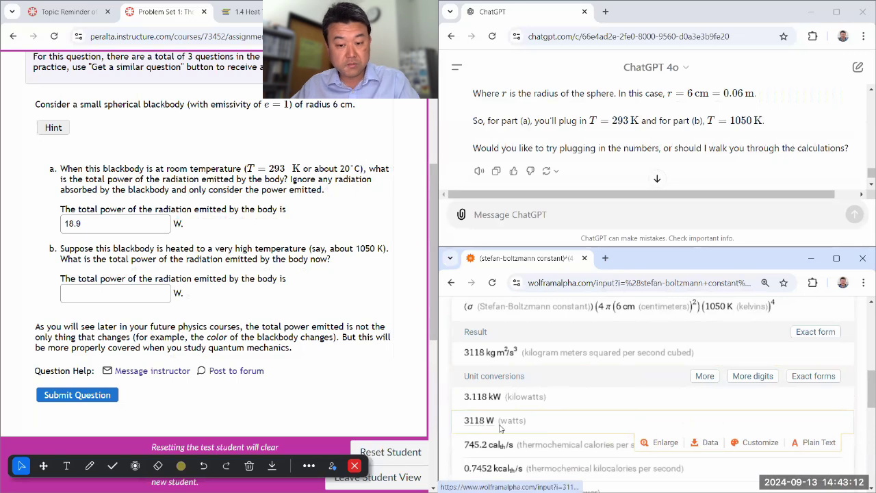
- Enter 3118 for part (b) and submit, scoring 2 of 2 points
left_click(124, 294)
type("3118")
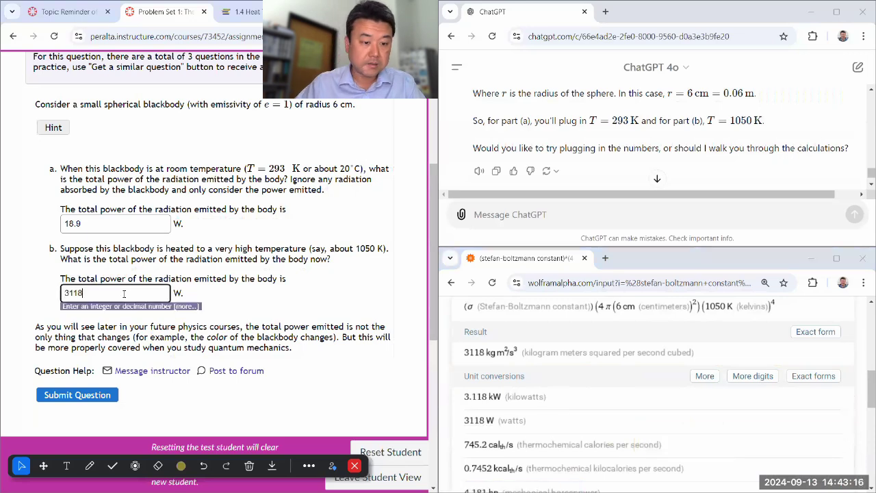
left_click(77, 395)
scroll(226, 363, "down", 2)
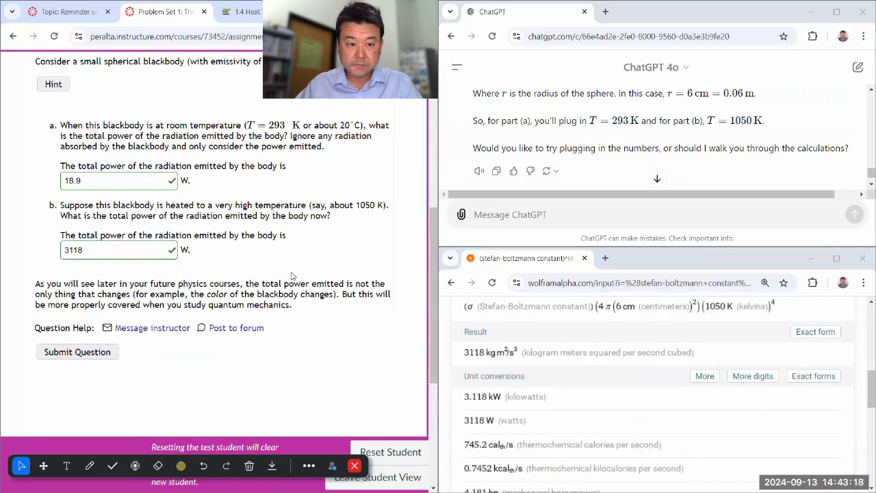
- Send 'I got it. 18.9 W and 3118 W.' and read ChatGPT's confirmation
double_click(720, 3)
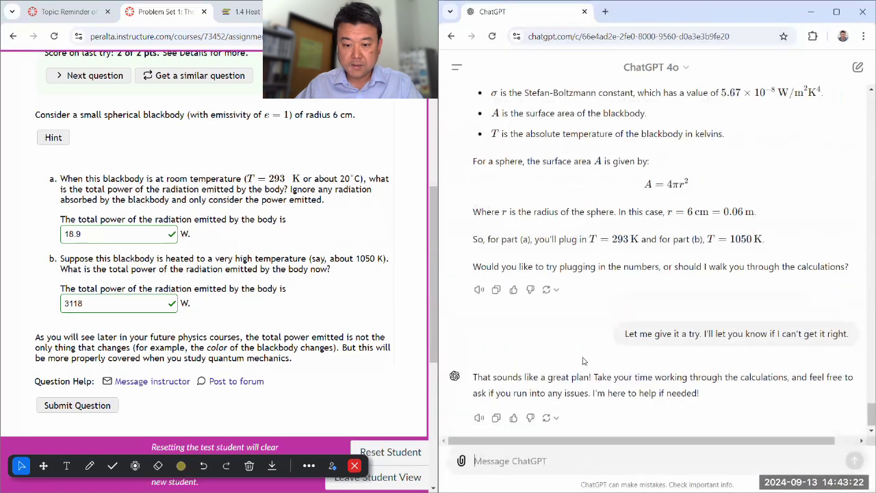
type("I got it. 18.9 W")
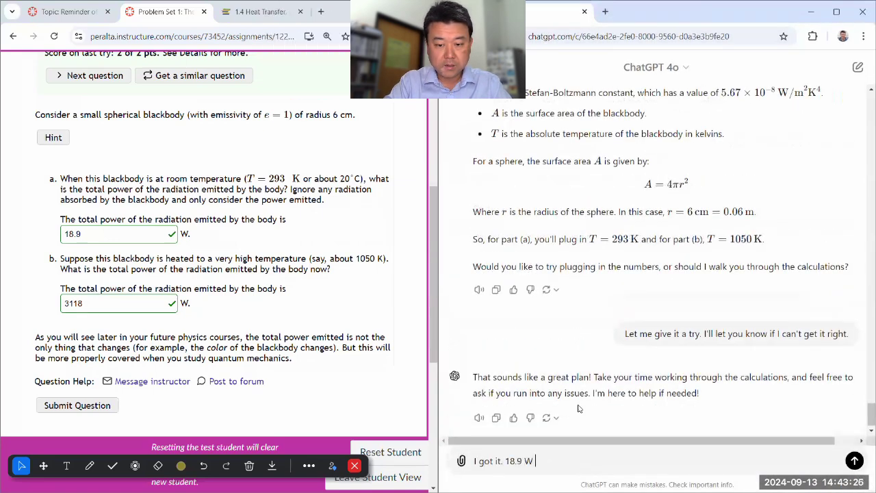
type(" and 3118 W.")
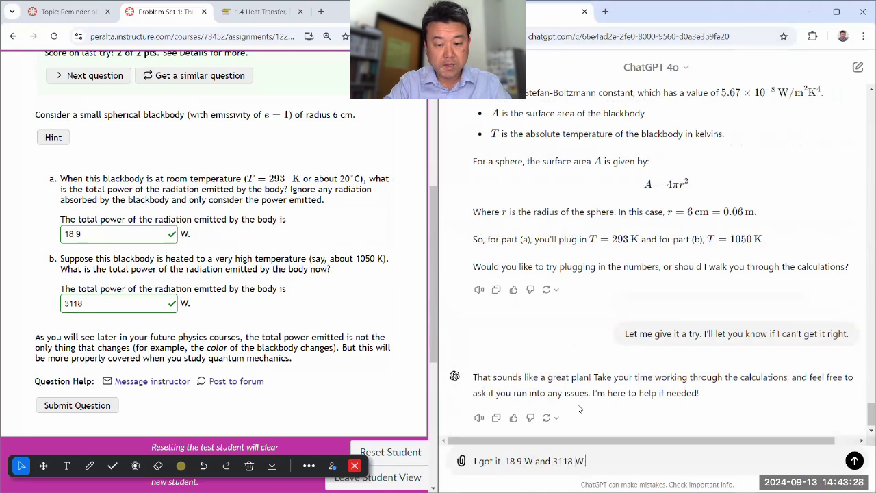
key("Return")
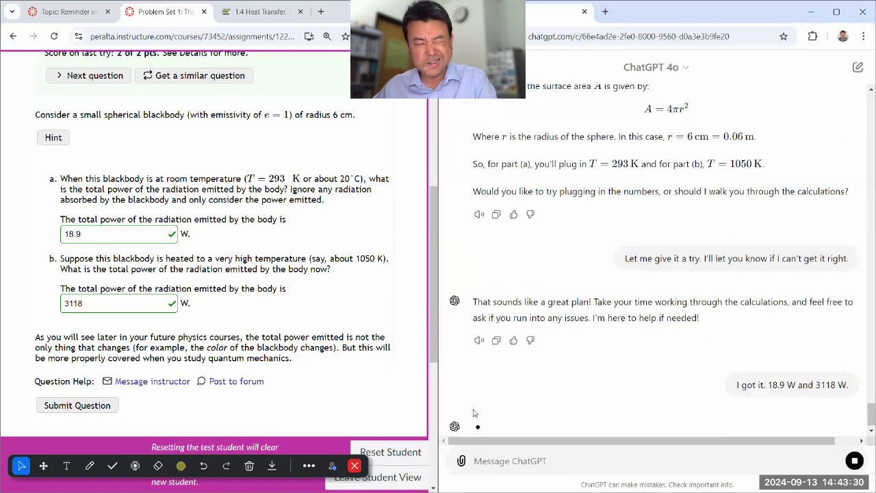
scroll(239, 303, "down", 3)
scroll(236, 305, "up", 2)
scroll(236, 306, "up", 1)
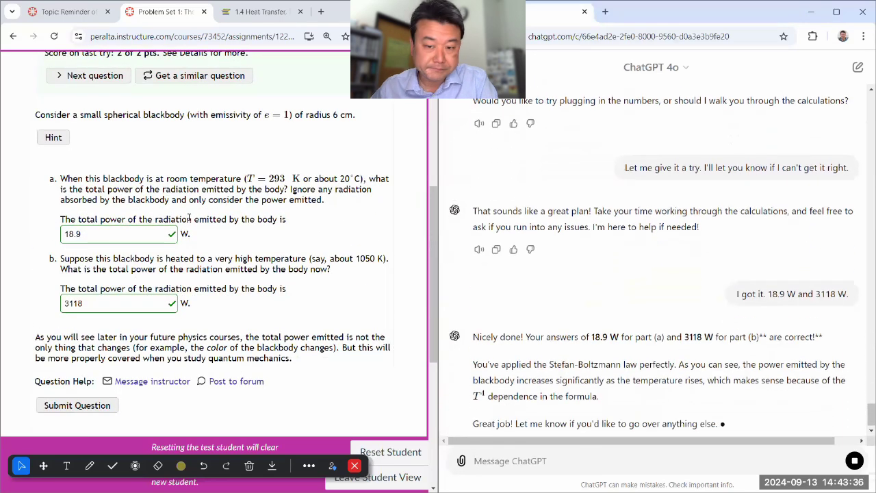
scroll(129, 133, "up", 2)
- Preview Questions 6 through 9 in Canvas, then return to Question 7 on the lake depth
left_click(111, 74)
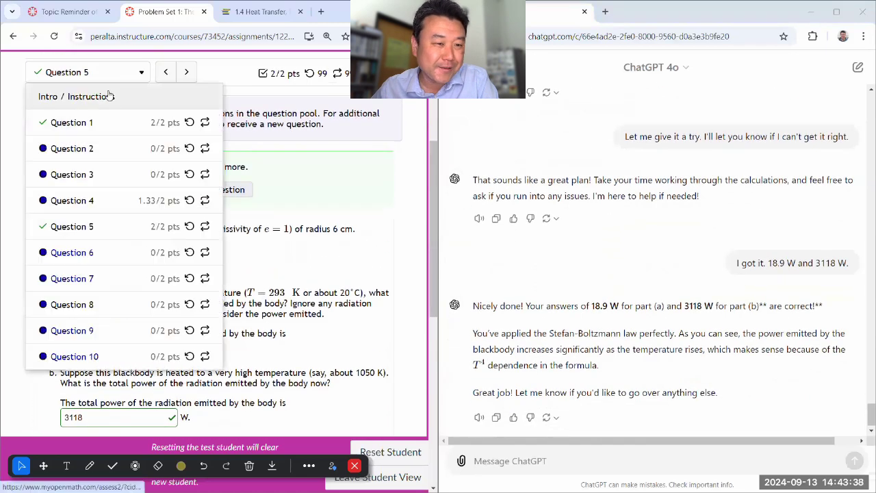
left_click(126, 253)
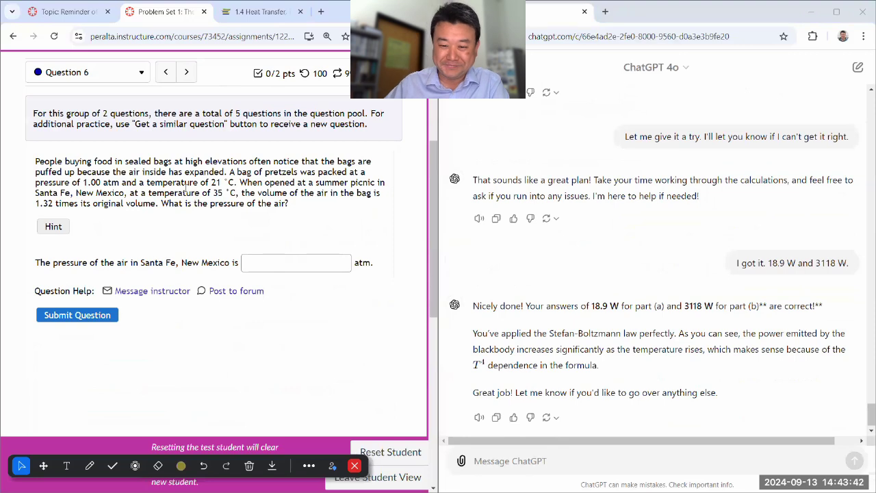
scroll(458, 209, "down", 1)
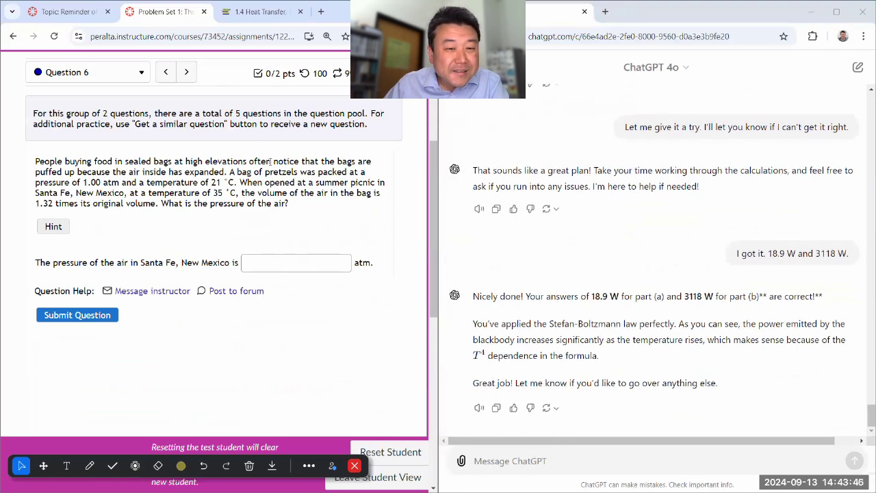
scroll(271, 162, "up", 1)
left_click(191, 131)
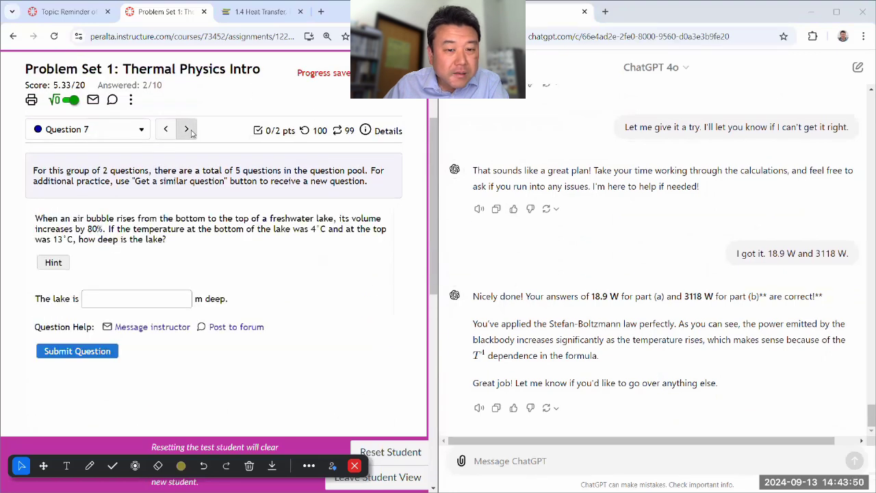
left_click(188, 130)
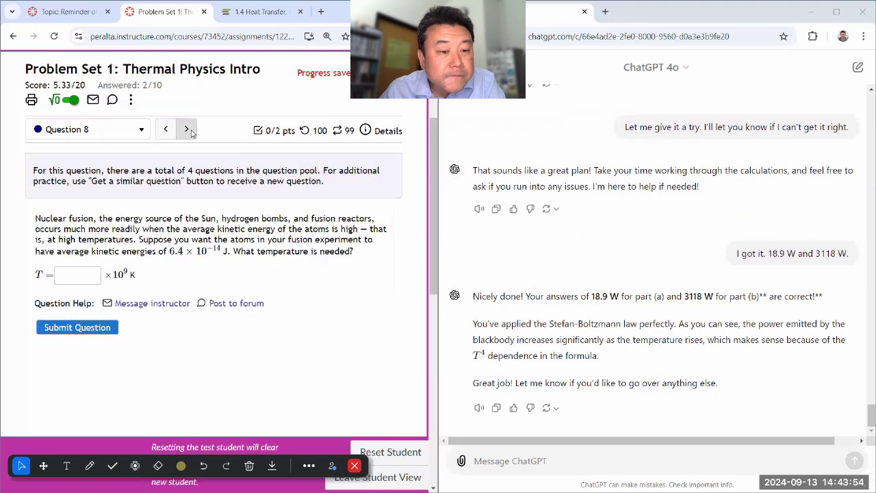
left_click(187, 130)
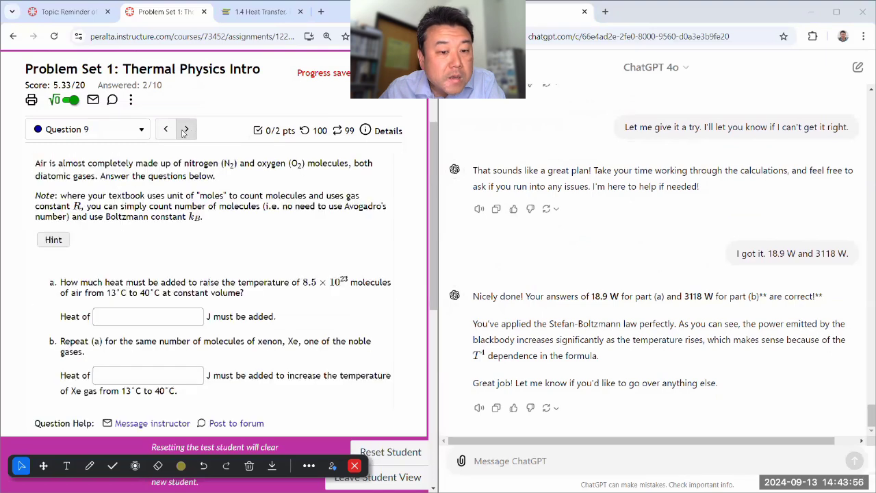
scroll(254, 185, "down", 1)
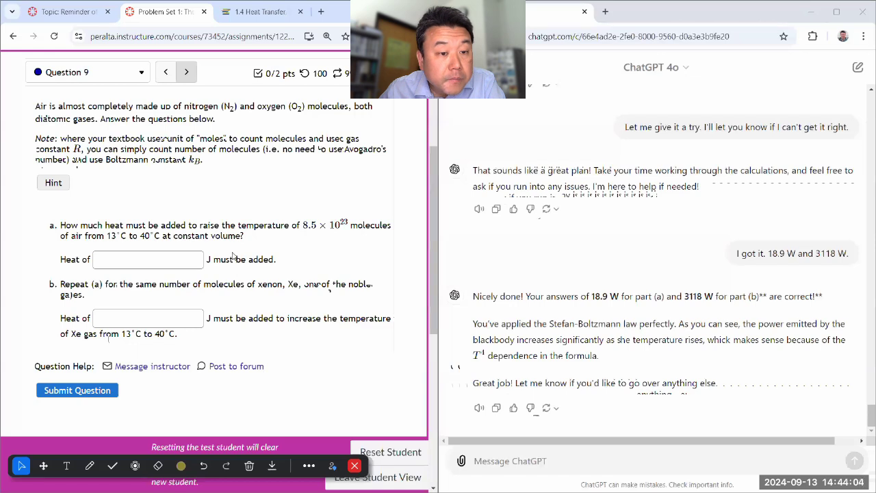
left_click(165, 72)
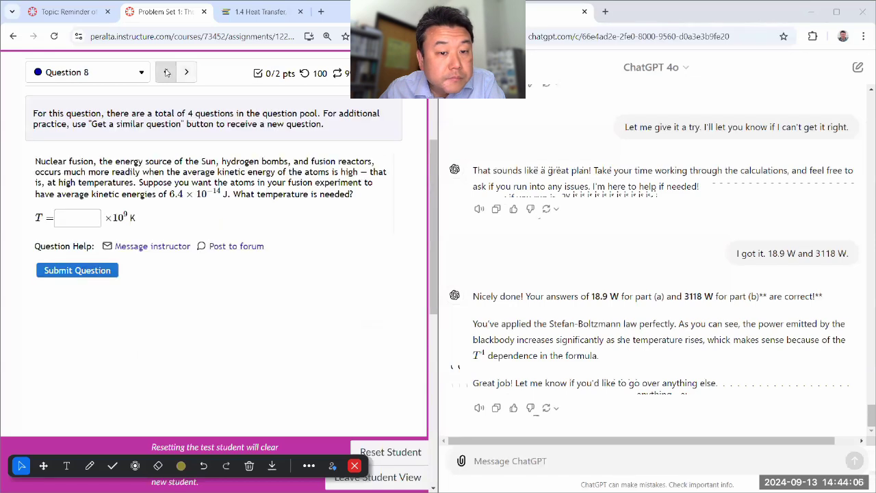
left_click(166, 72)
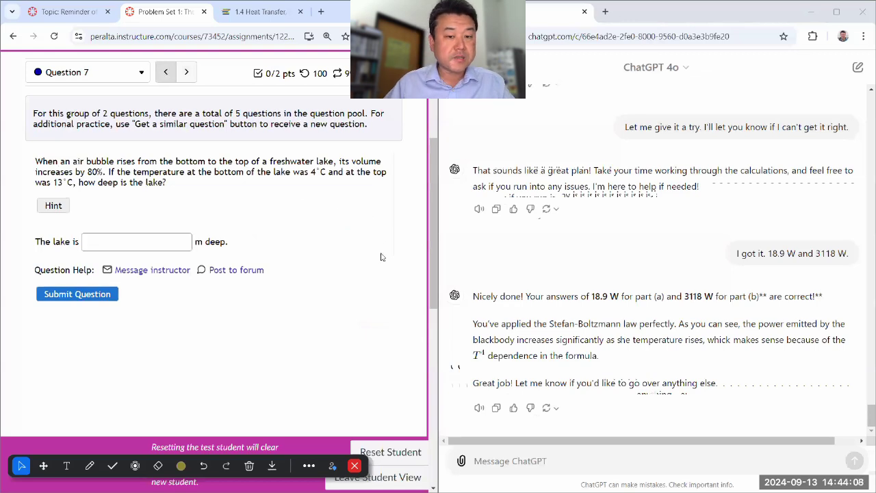
- Send the lake-depth question snip with 'Alright. This is my next question.' and the ideal gas law note
key("super+shift+s")
left_click_drag(30, 152, 388, 258)
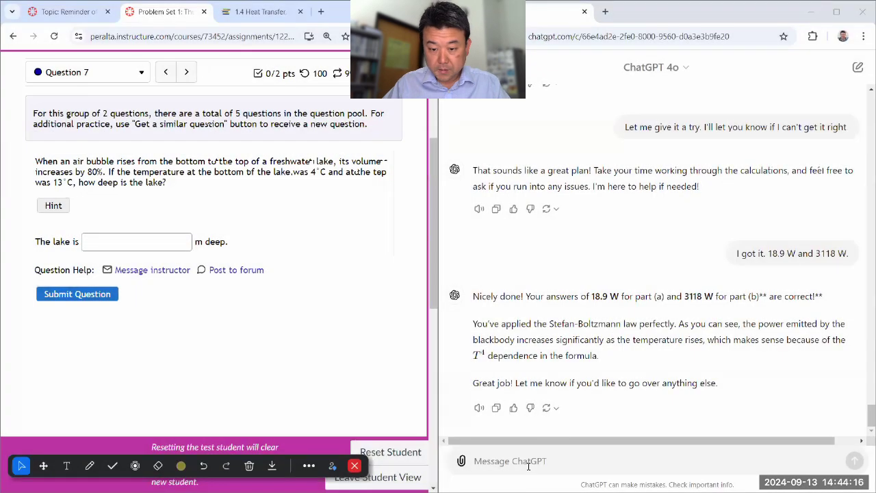
left_click(529, 466)
type("Alright. This ")
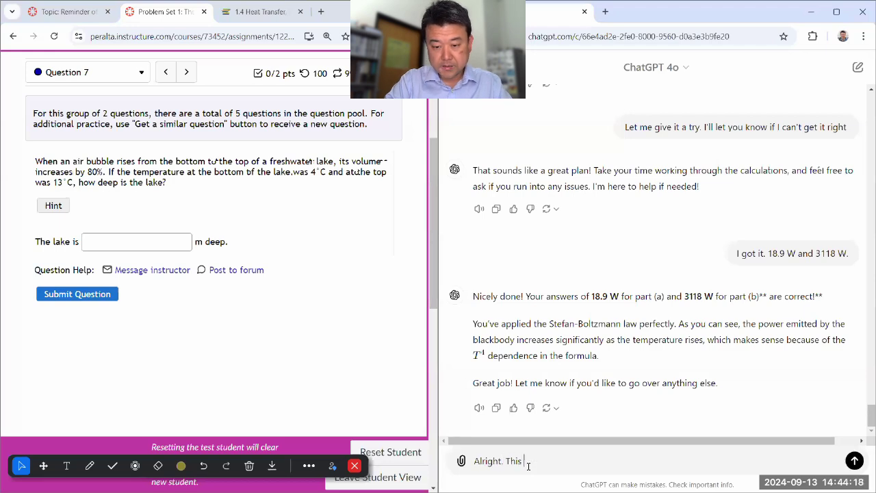
type("is my next question.")
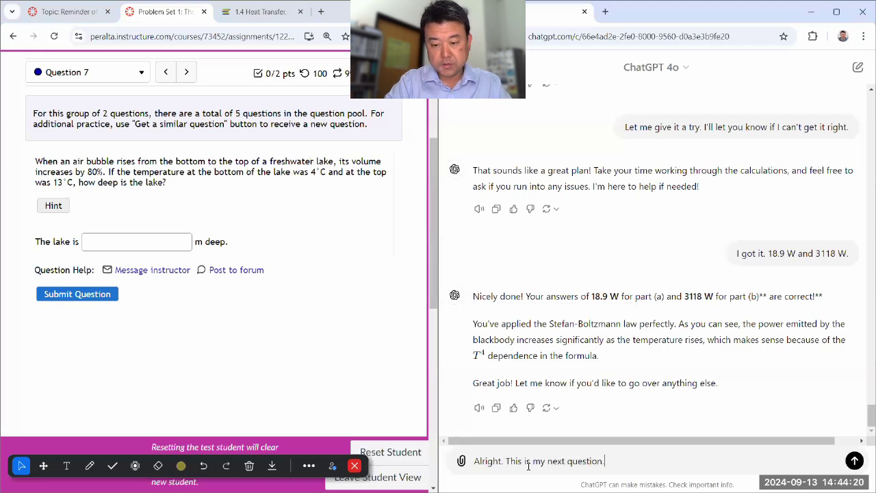
key("ctrl+v")
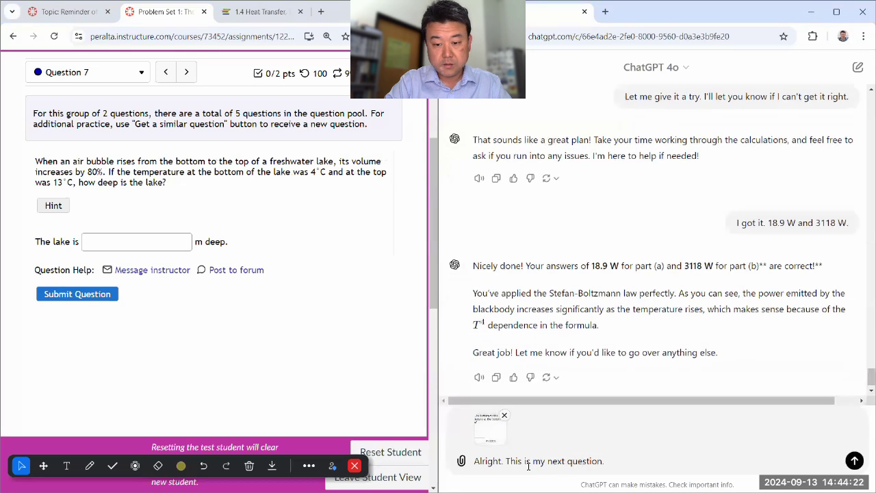
type("Someone mentioned ")
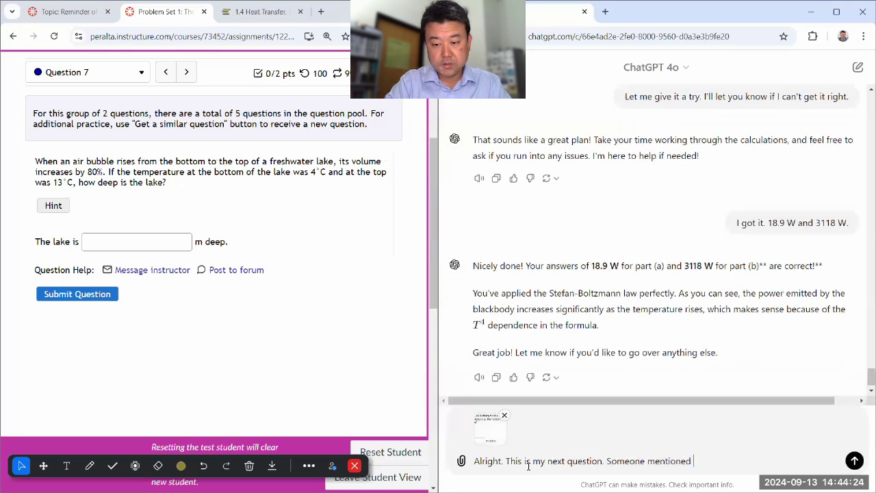
type("'ideal gas law.")
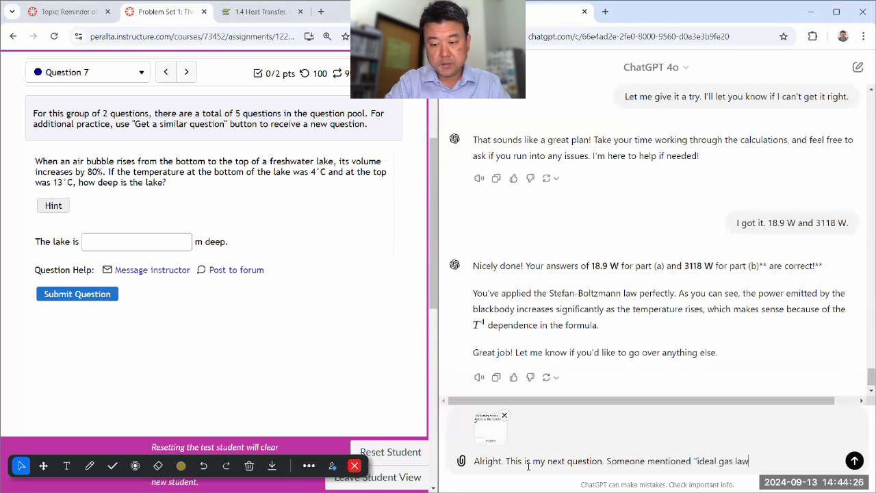
key("Return")
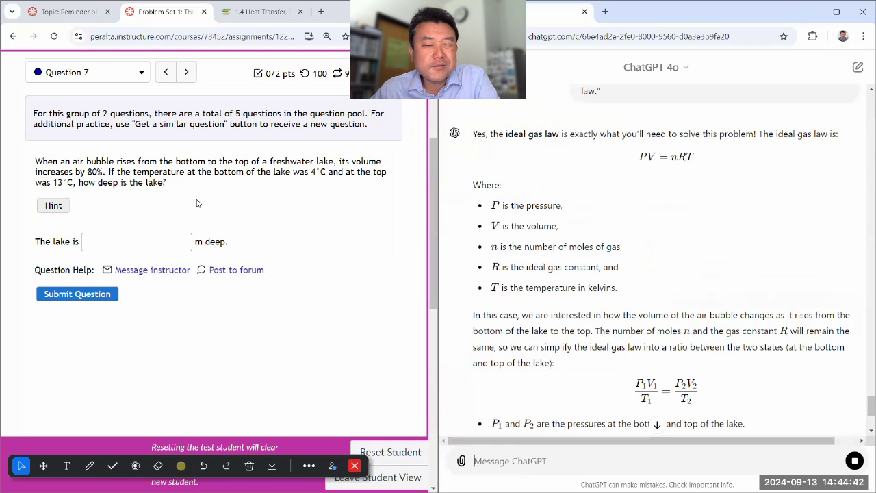
- Highlight nRT, n and R in PV = nRT, then read the rest of the lake-depth reply
left_click_drag(672, 157, 695, 159)
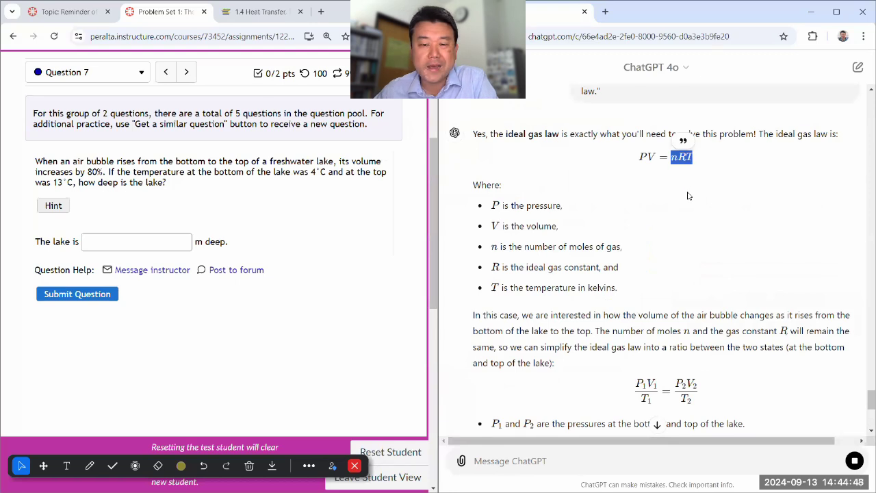
left_click(646, 242)
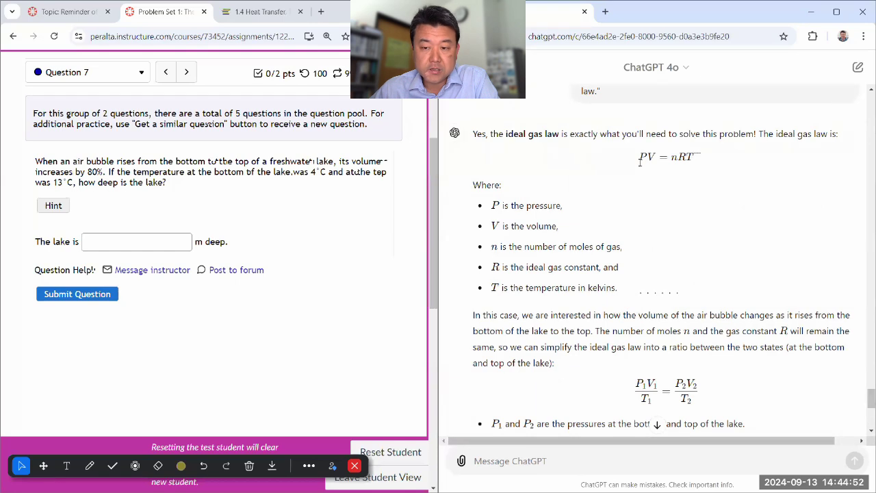
left_click_drag(671, 158, 677, 158)
left_click(678, 177)
double_click(683, 158)
left_click(664, 180)
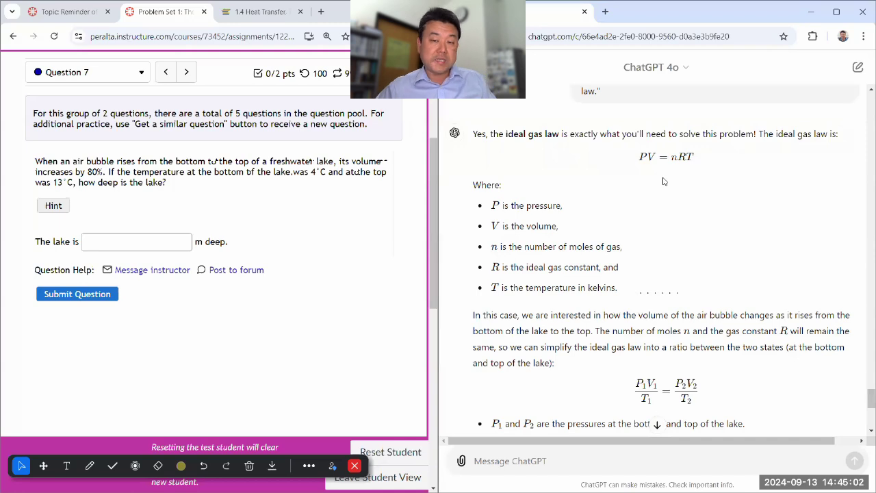
scroll(616, 274, "down", 5)
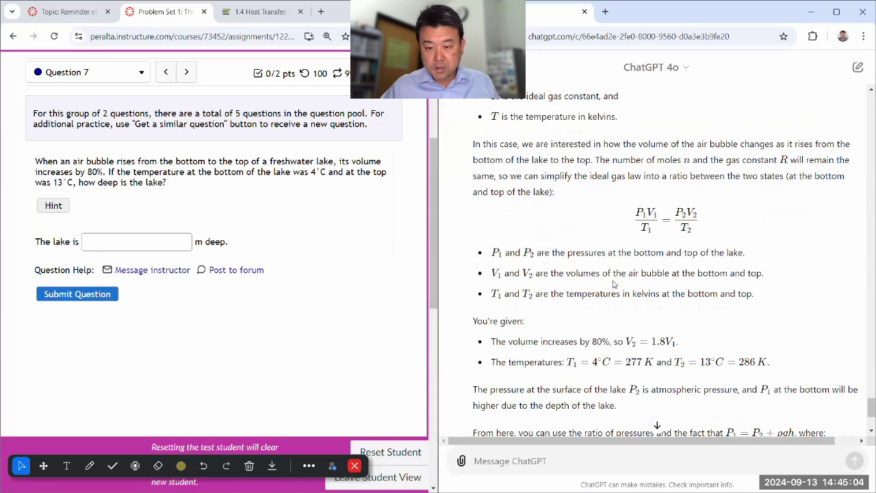
scroll(609, 301, "up", 3)
scroll(606, 314, "down", 3)
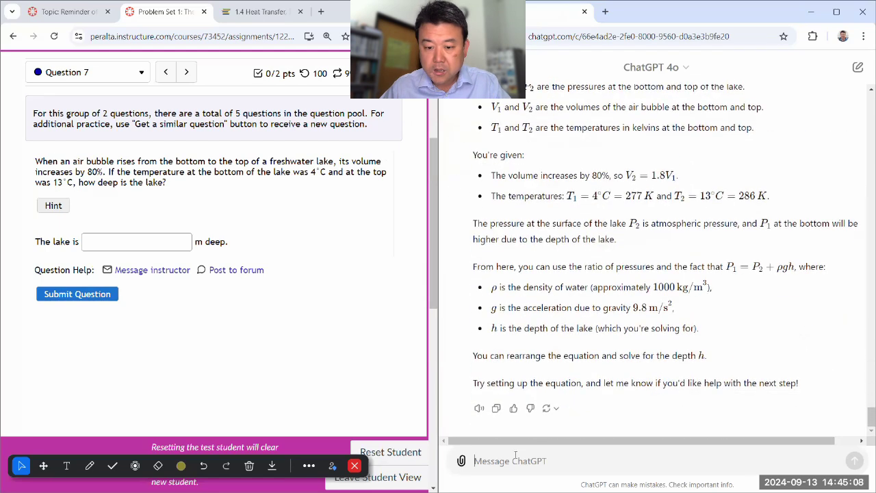
- Send ChatGPT the question about the professor not using Avogadro's number in the gas law
type("The professor m")
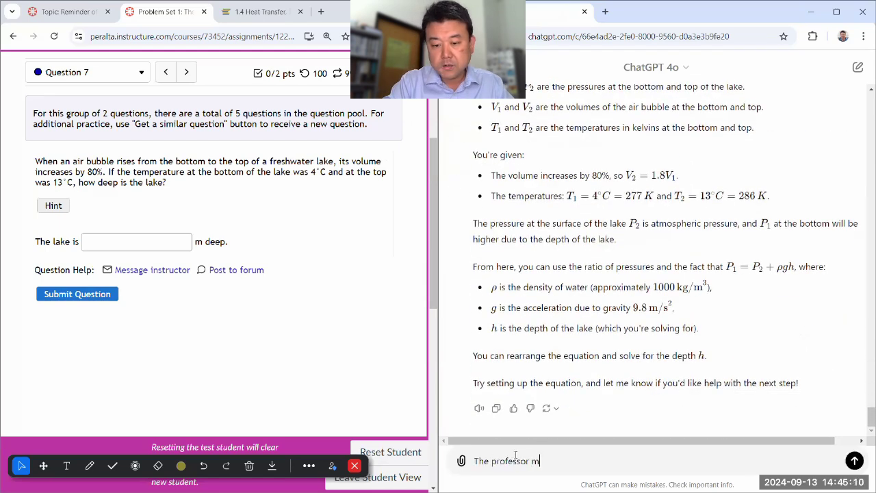
type("entioned something abo")
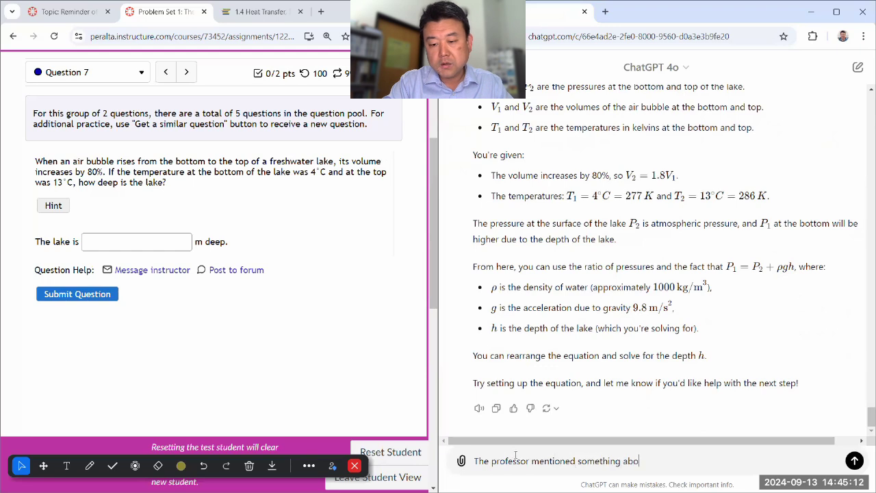
type("ut not using the Avogadro's number, and that ")
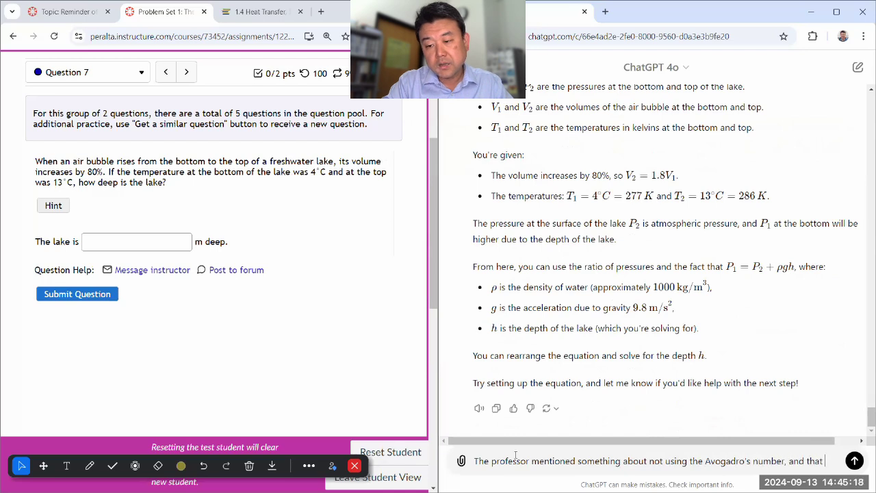
type("his version of ")
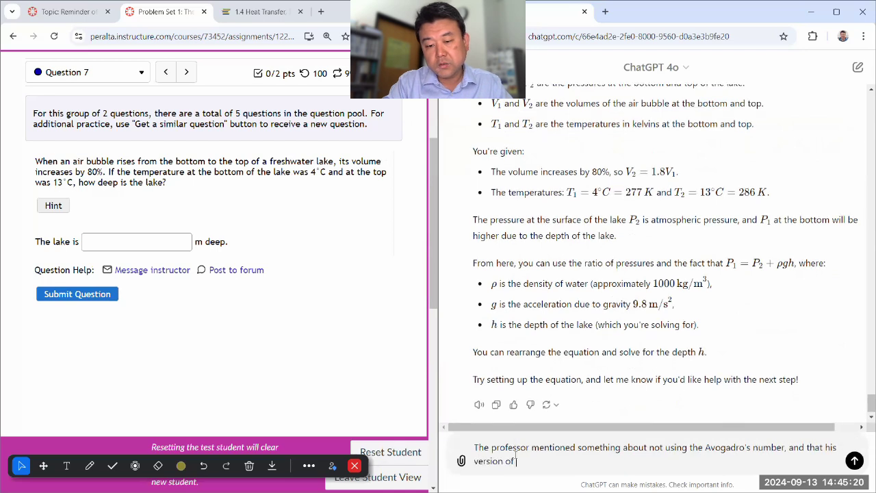
type("the ideal gas law use")
type("s Boltzmann")
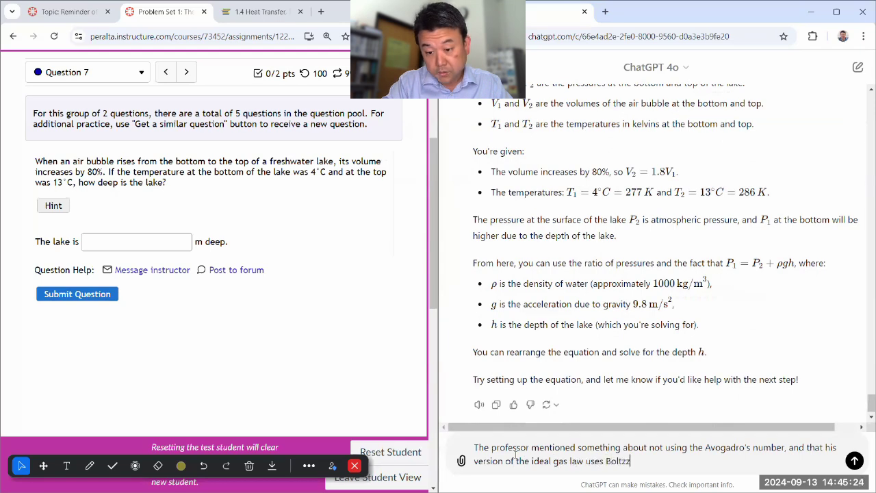
type(" constant. What's that about?")
key("Return")
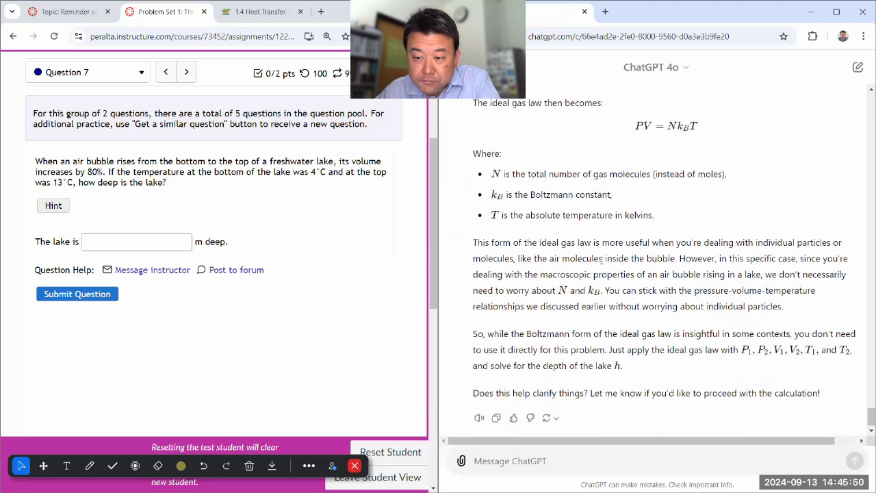
- Highlight part of the Boltzmann reply, then scroll back to P1V1/T1 = P2V2/T2 and the lake values
left_click_drag(522, 269, 616, 301)
left_click(627, 322)
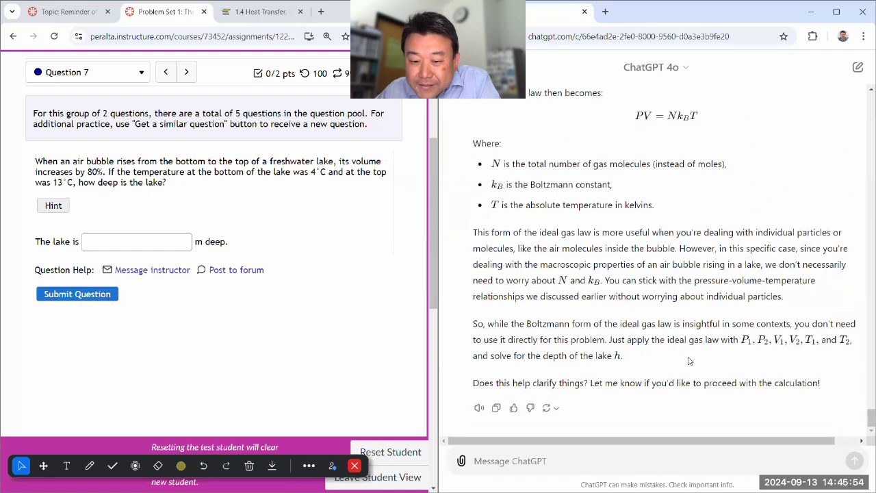
scroll(689, 362, "up", 6)
scroll(688, 362, "up", 7)
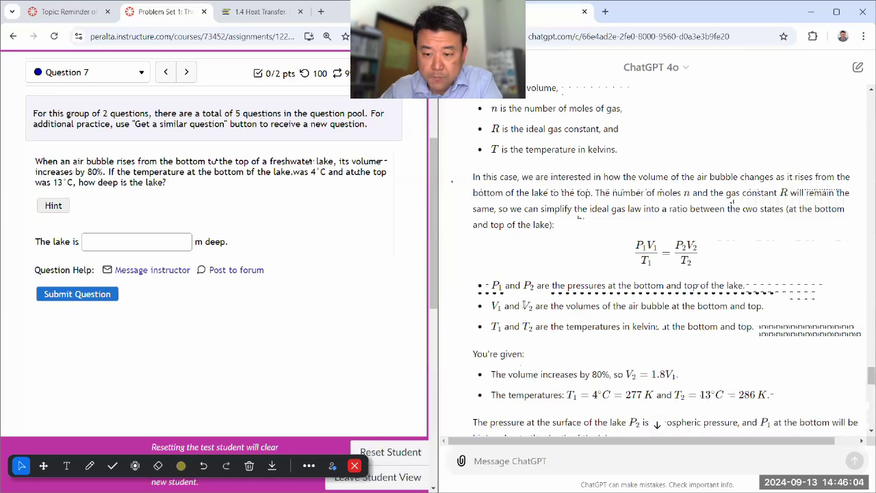
scroll(538, 301, "down", 1)
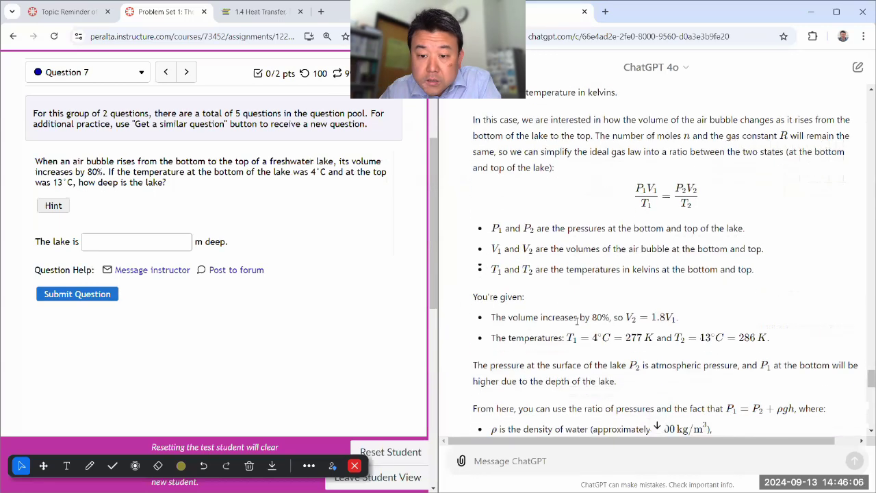
scroll(621, 311, "up", 6)
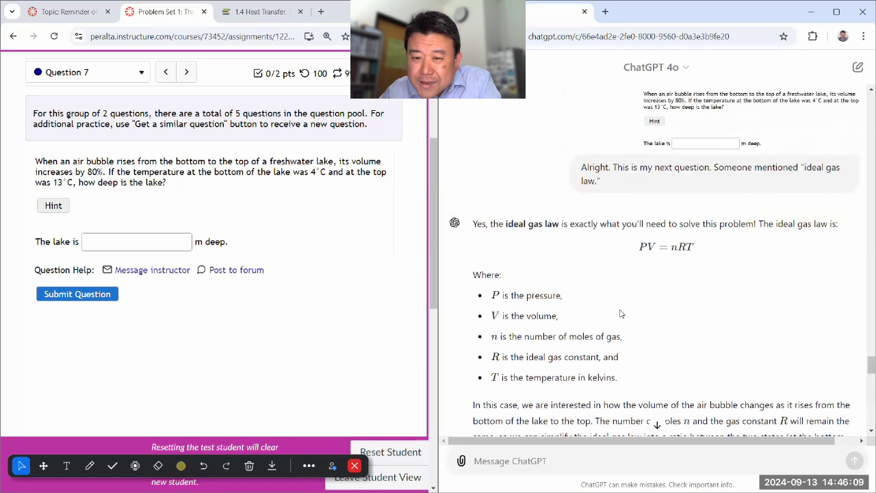
scroll(621, 314, "down", 7)
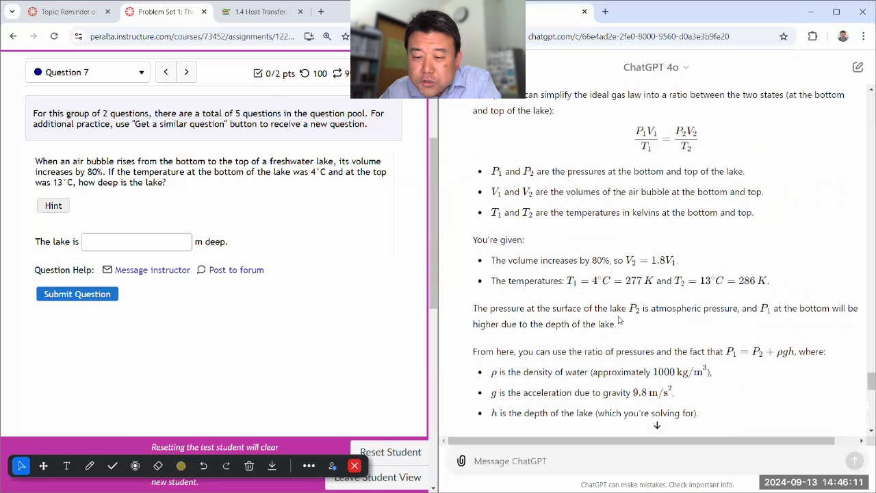
scroll(619, 320, "up", 1)
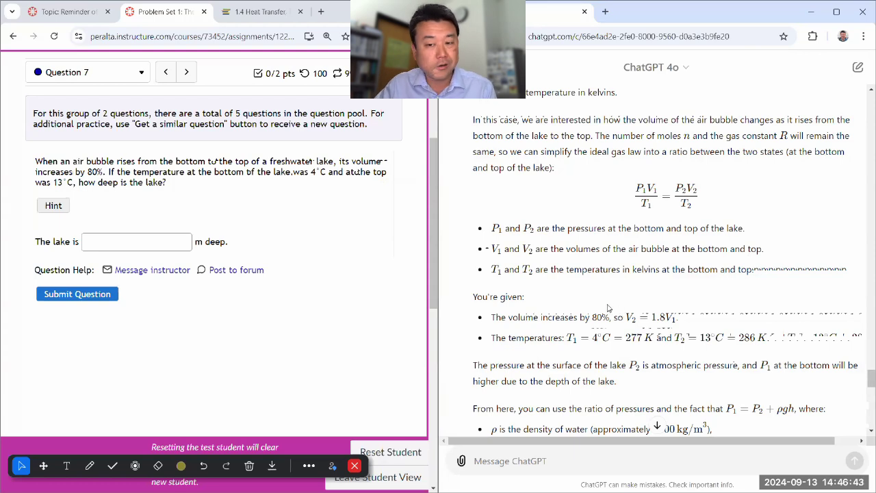
scroll(593, 259, "down", 1)
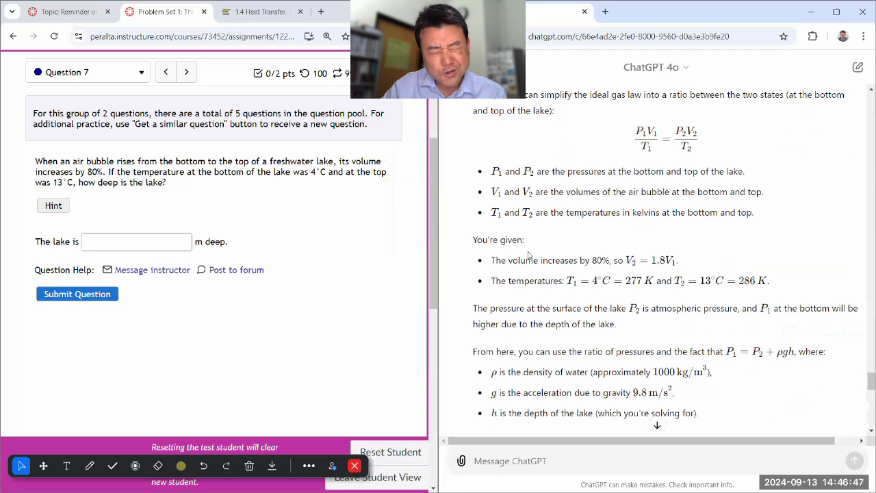
left_click_drag(484, 143, 768, 291)
left_click(780, 288)
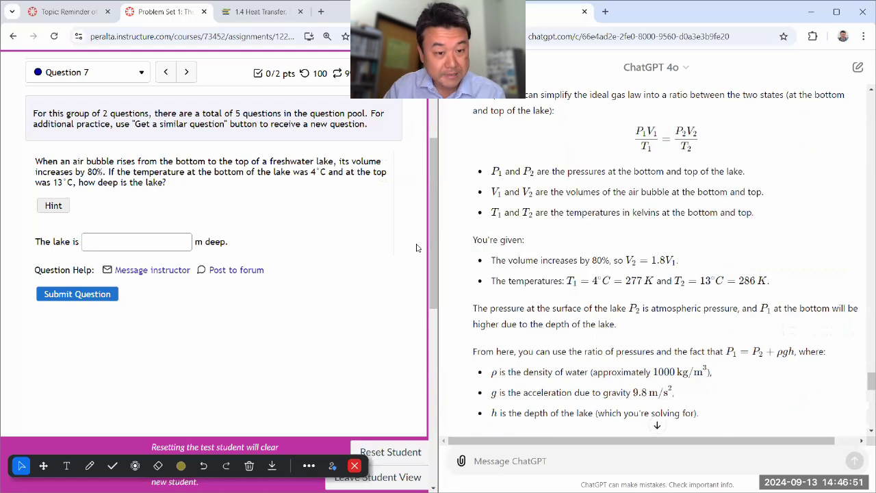
- Highlight the 80% volume increase, the word kelvins and atmospheric pressure in the lake problem
left_click_drag(304, 162, 104, 172)
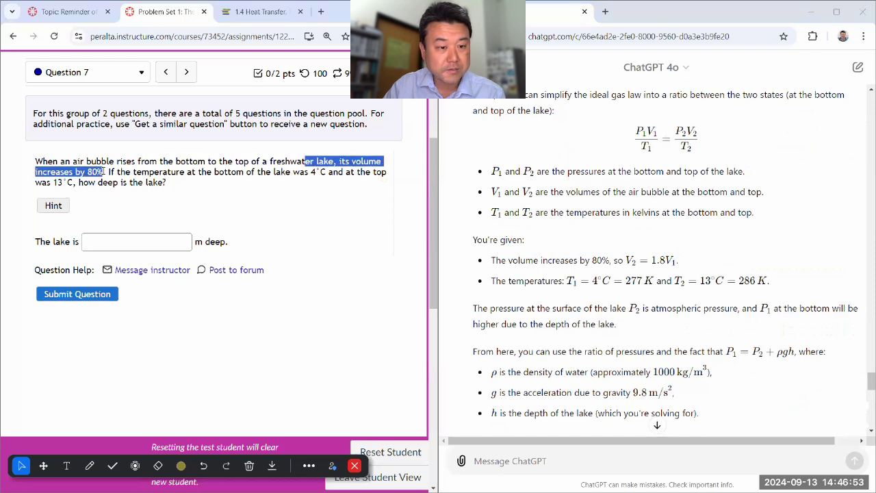
left_click(137, 169)
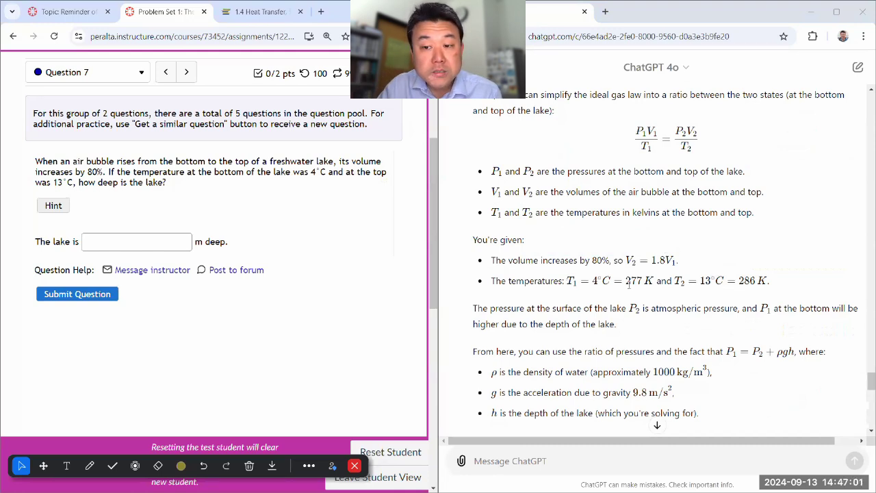
double_click(649, 211)
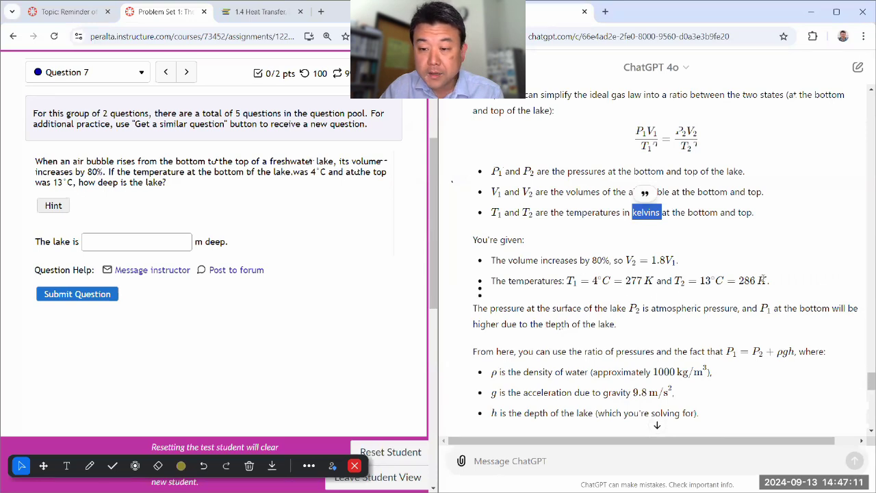
left_click(704, 301)
scroll(705, 301, "down", 1)
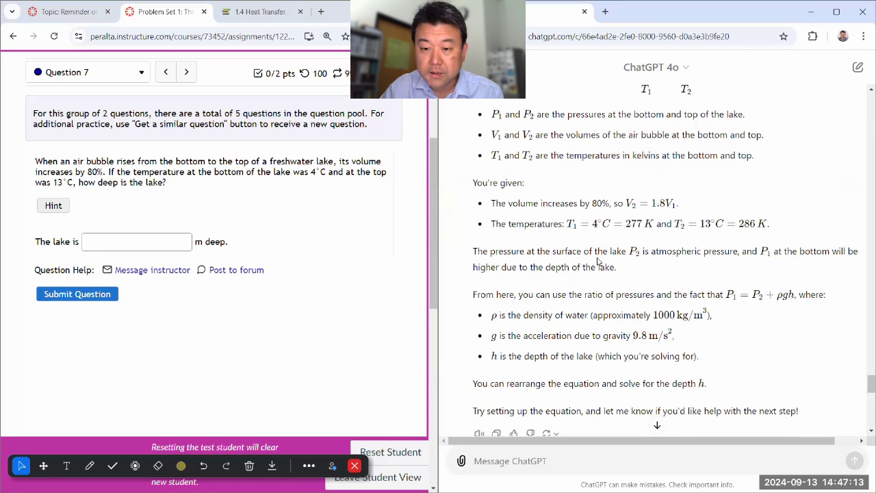
left_click_drag(651, 251, 742, 251)
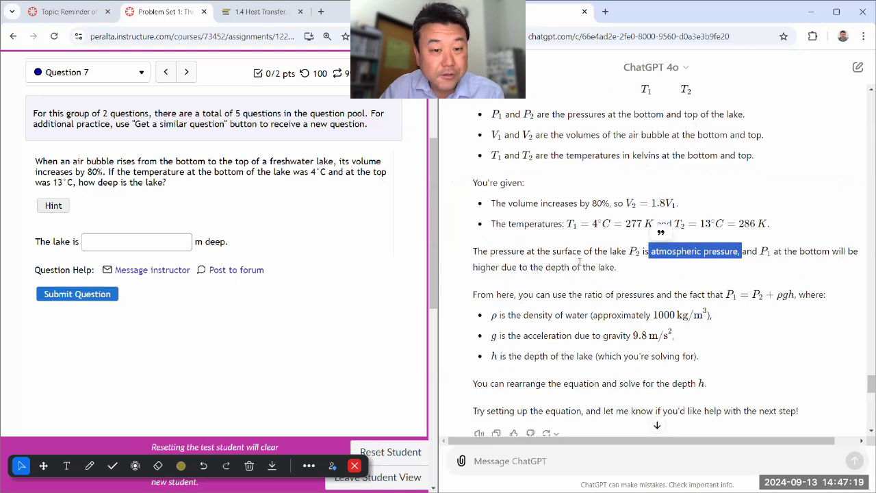
- Highlight the invitation to set up the equation and move the chat window down
scroll(580, 261, "down", 1)
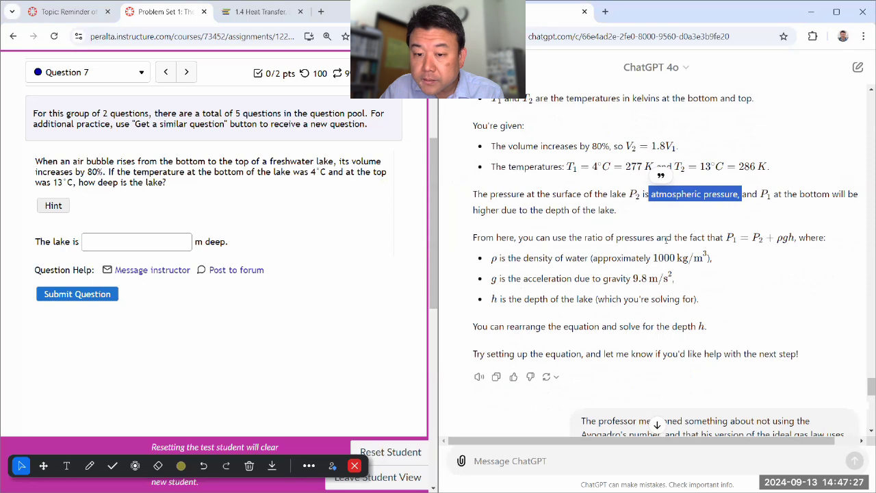
scroll(646, 241, "down", 2)
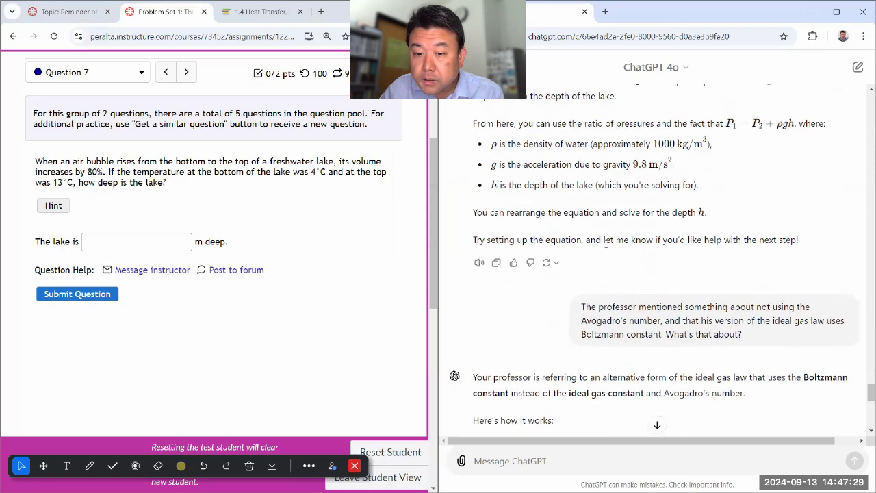
left_click_drag(473, 240, 799, 241)
scroll(697, 250, "up", 3)
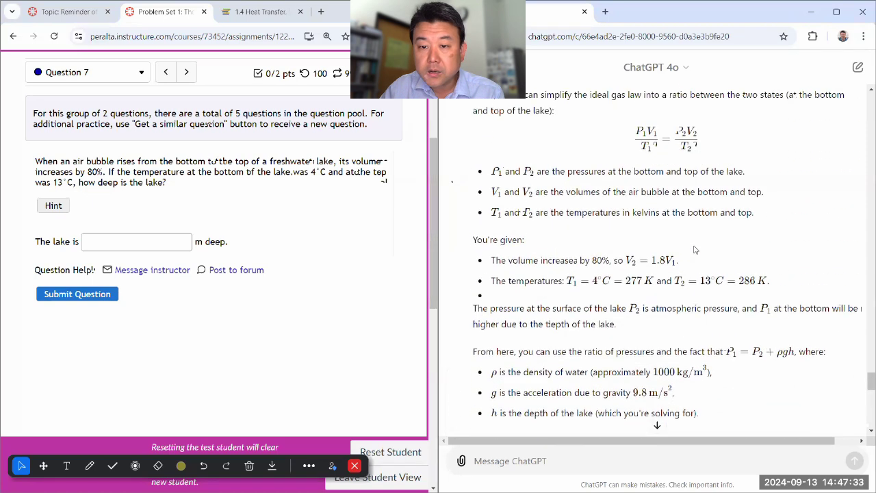
scroll(691, 249, "up", 1)
scroll(684, 248, "down", 2)
scroll(677, 247, "up", 1)
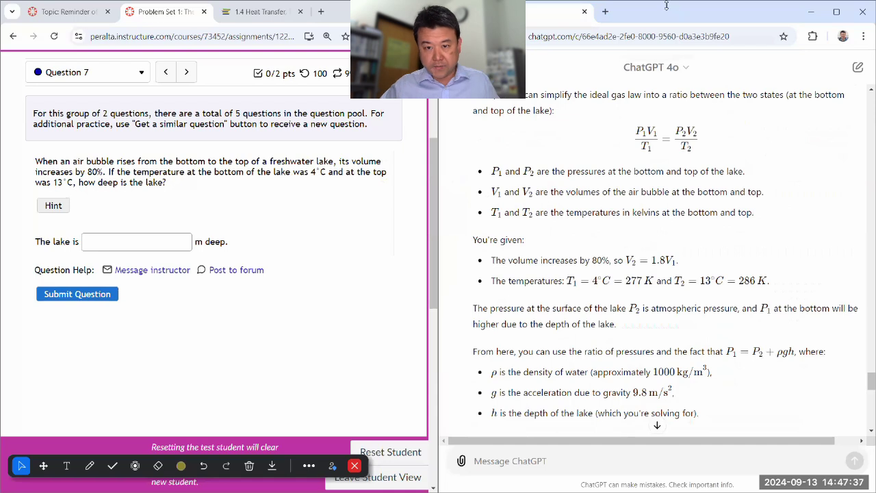
left_click_drag(666, 6, 666, 163)
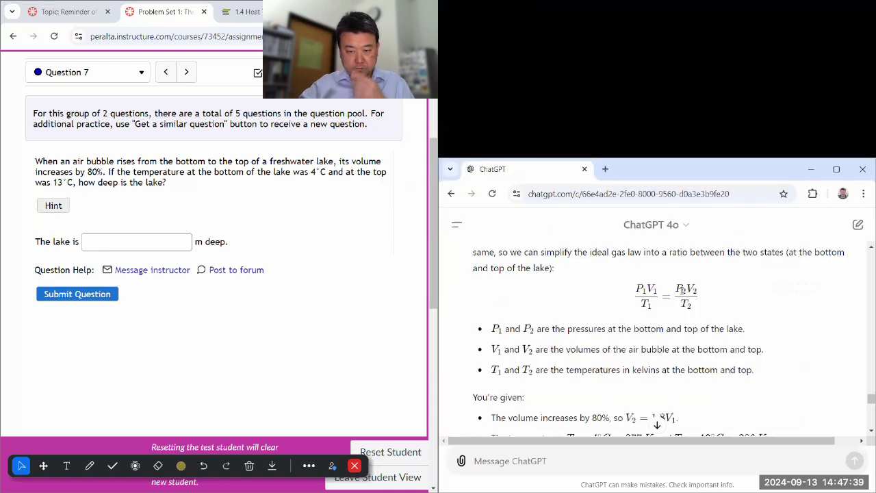
- Enlarge the chat window upward to show more of the gas-ratio reply
left_click(89, 465)
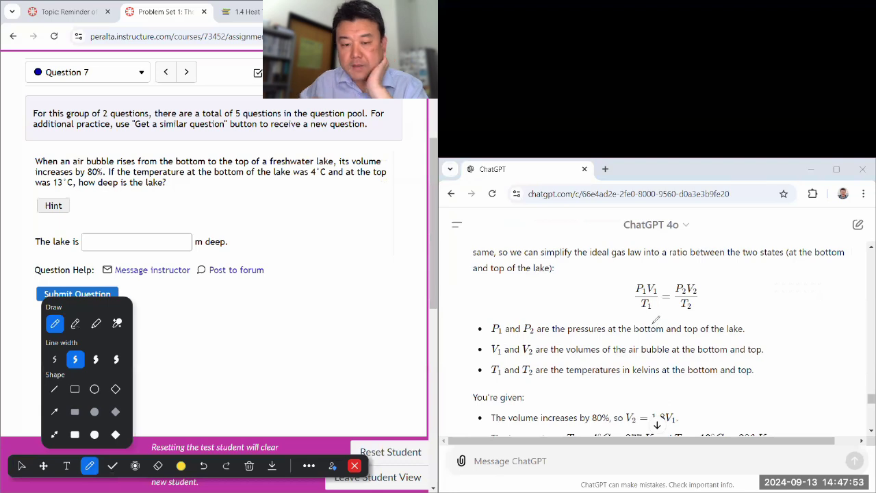
left_click(22, 466)
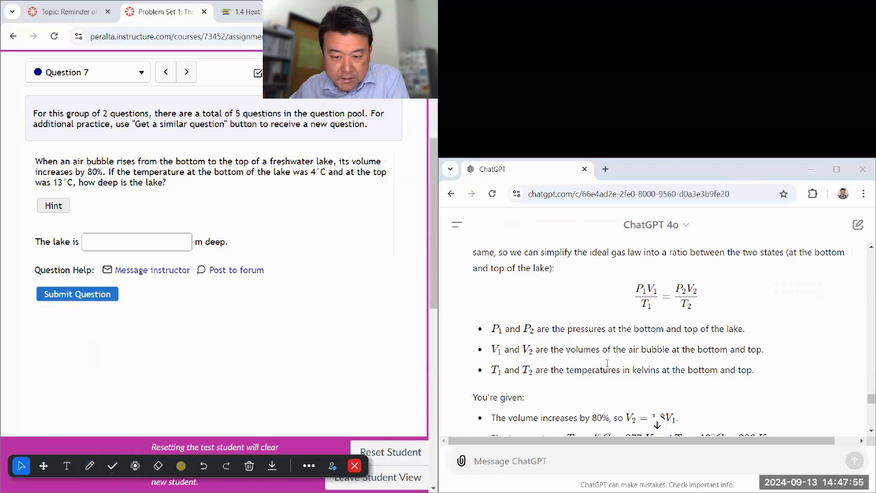
scroll(607, 366, "down", 3)
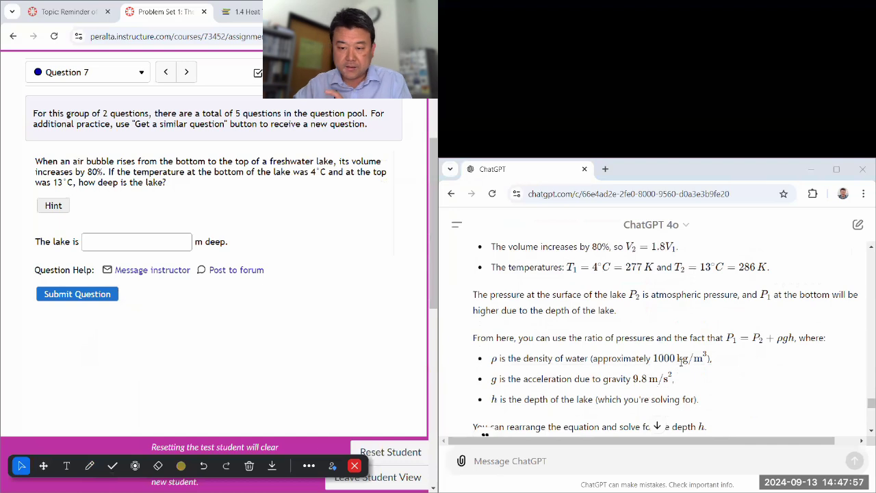
scroll(677, 363, "up", 3)
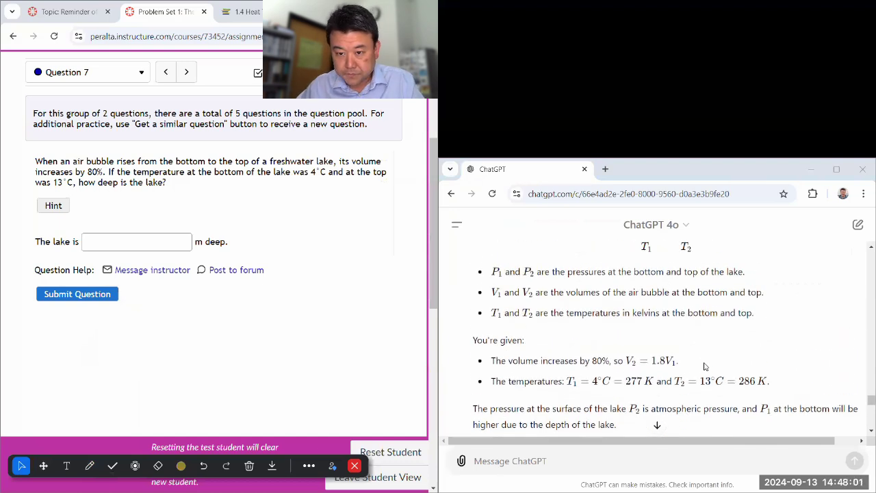
scroll(698, 370, "up", 1)
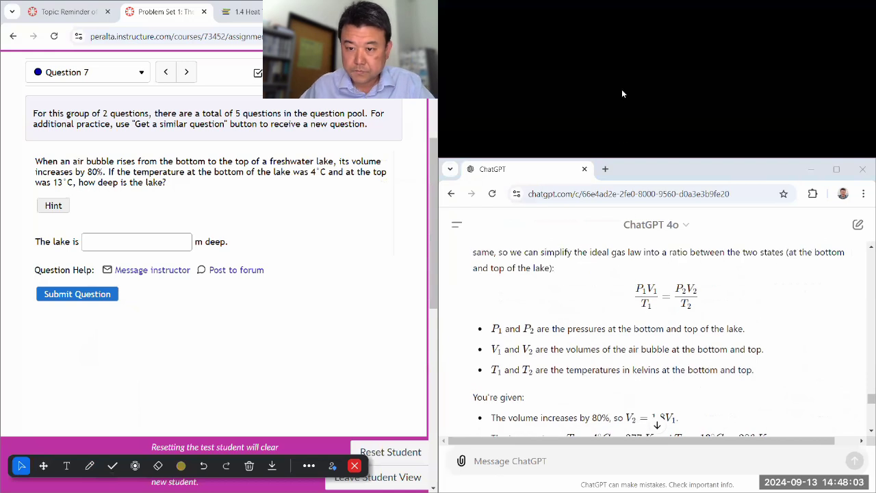
left_click_drag(625, 158, 625, 92)
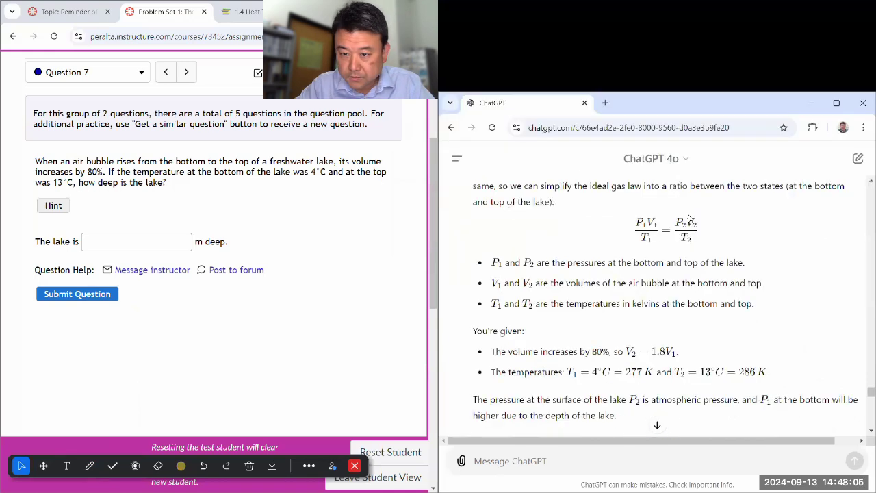
scroll(689, 218, "down", 1)
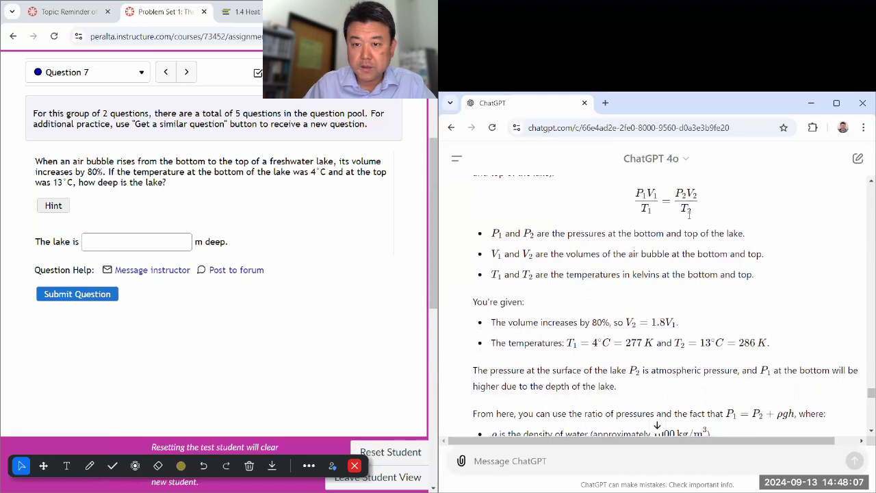
- Handwrite the left side (P2 + ρgh)·V1 / (277 K) = above the chat
left_click(89, 465)
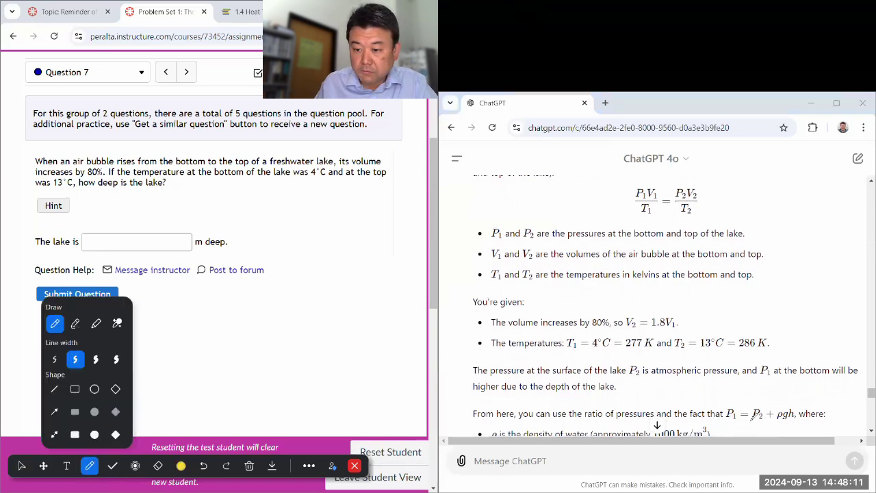
mouse_move(505, 4)
left_mouse_down()
mouse_move(501, 28)
mouse_move(553, 16)
mouse_move(550, 31)
mouse_move(574, 29)
left_mouse_up()
left_click(578, 21)
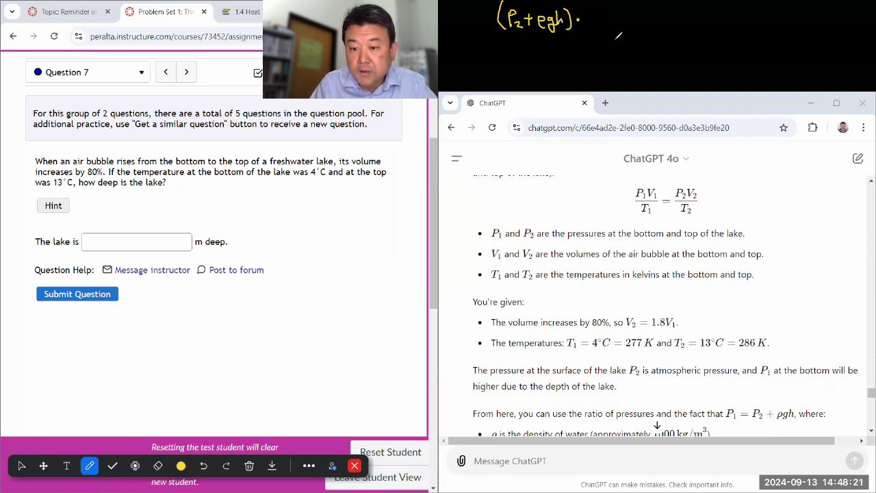
left_click_drag(586, 14, 598, 26)
left_click_drag(498, 39, 603, 40)
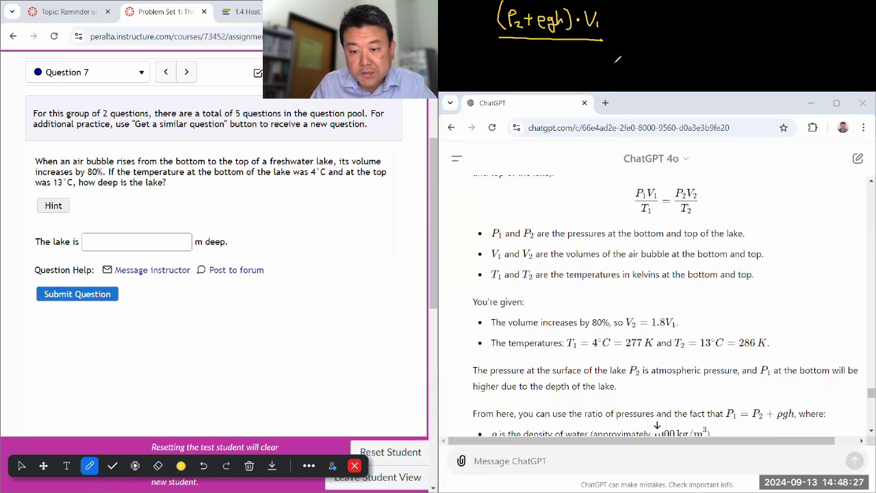
mouse_move(529, 50)
left_mouse_down()
mouse_move(525, 69)
mouse_move(581, 70)
left_mouse_up()
left_click_drag(614, 36, 626, 40)
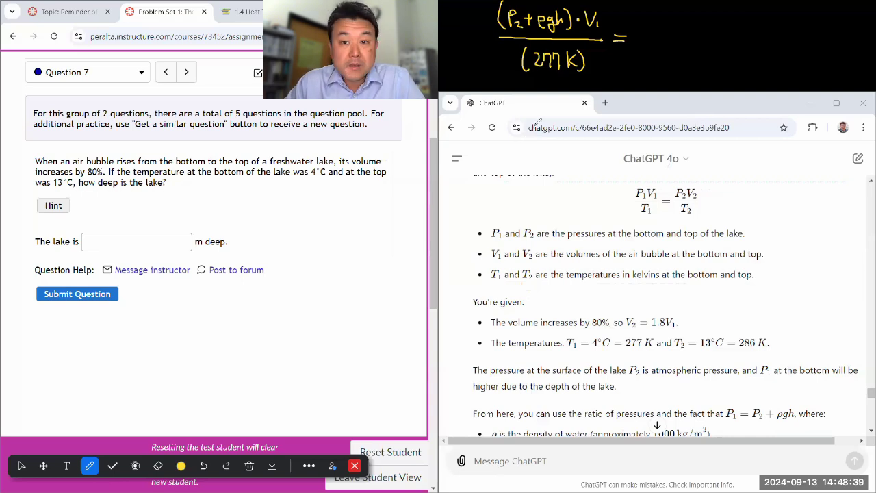
left_click_drag(556, 31, 567, 32)
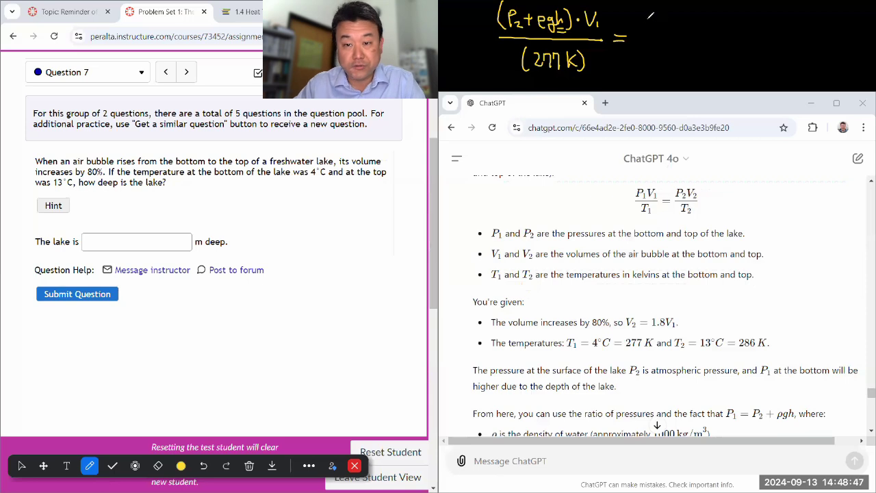
- Handwrite the right side P2·(1.8V1) over a (286K) denominator
mouse_move(643, 17)
left_mouse_down()
mouse_move(643, 35)
mouse_move(644, 27)
mouse_move(658, 32)
left_mouse_up()
left_click(660, 30)
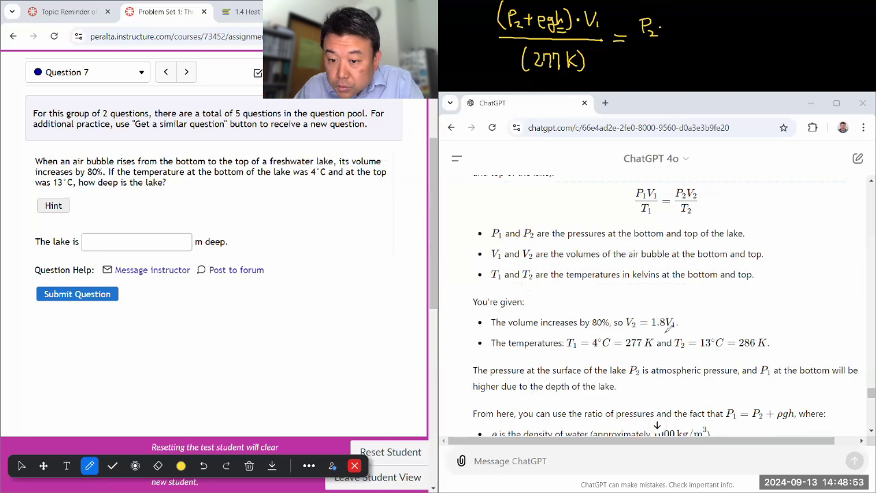
mouse_move(679, 19)
left_mouse_down()
mouse_move(676, 33)
mouse_move(716, 19)
mouse_move(715, 34)
mouse_move(723, 32)
left_mouse_up()
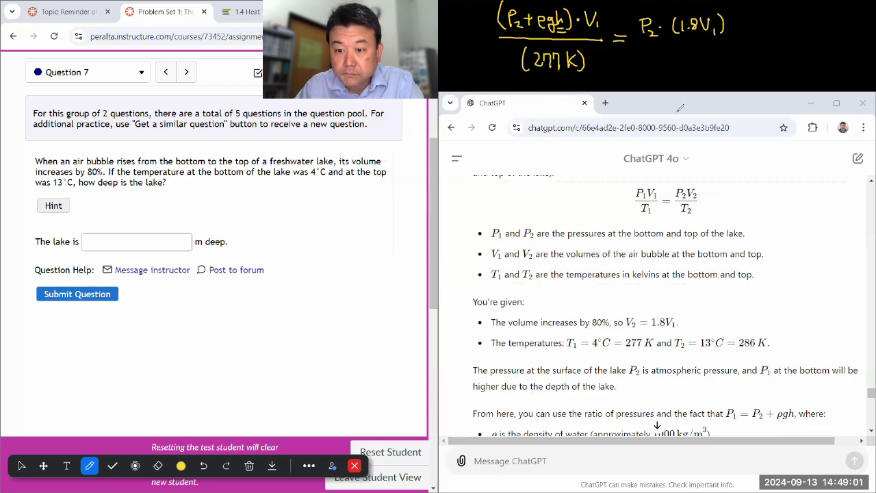
left_click_drag(641, 42, 718, 40)
mouse_move(664, 50)
left_mouse_down()
mouse_move(672, 65)
mouse_move(694, 63)
mouse_move(699, 53)
mouse_move(656, 71)
left_mouse_up()
left_click_drag(698, 43, 702, 69)
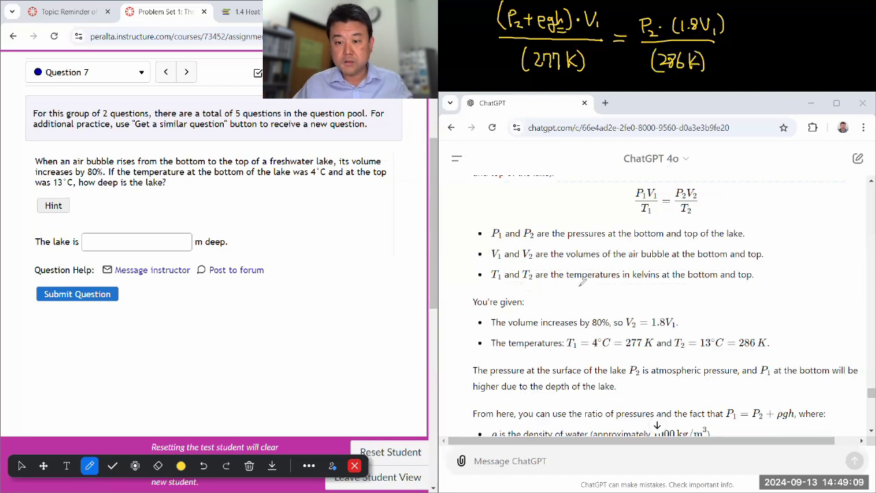
- Stop inking and capture the handwritten lake equation as a screen snip
left_click(22, 465)
scroll(605, 417, "down", 1)
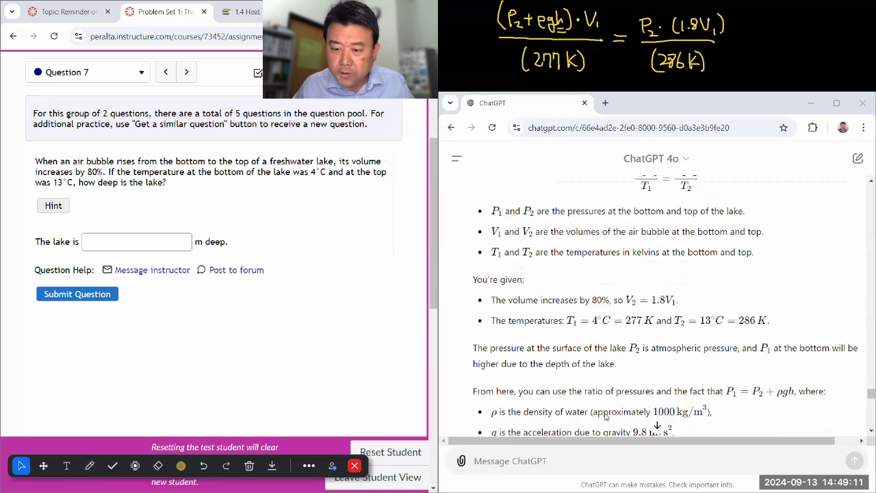
scroll(605, 415, "down", 3)
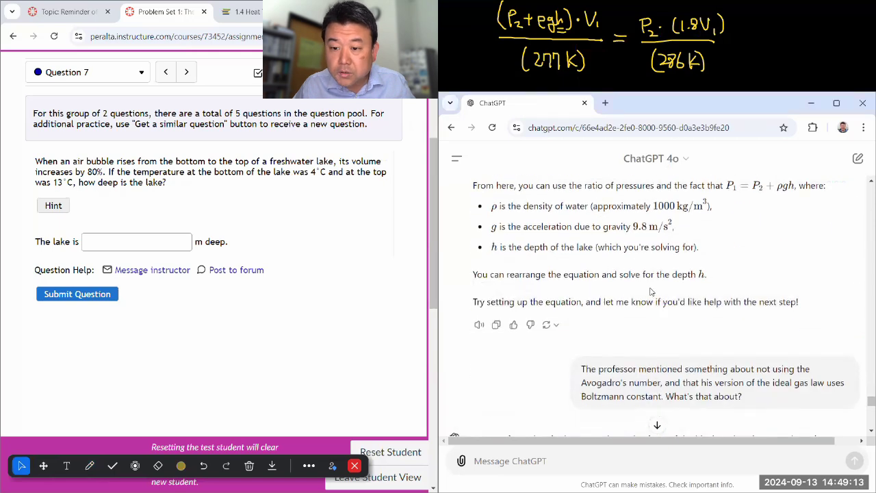
scroll(647, 293, "up", 3)
scroll(646, 288, "down", 2)
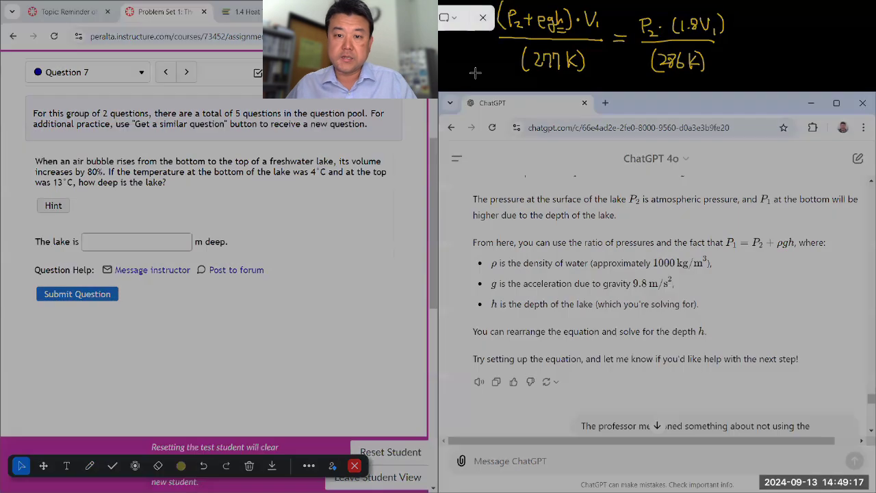
key("super+shift+s")
left_click_drag(490, 85, 733, 1)
- Paste the snip into ChatGPT and ask 'I have this, but I'm struggling with algebra to isolate h. What do I do next?'
scroll(617, 273, "down", 10)
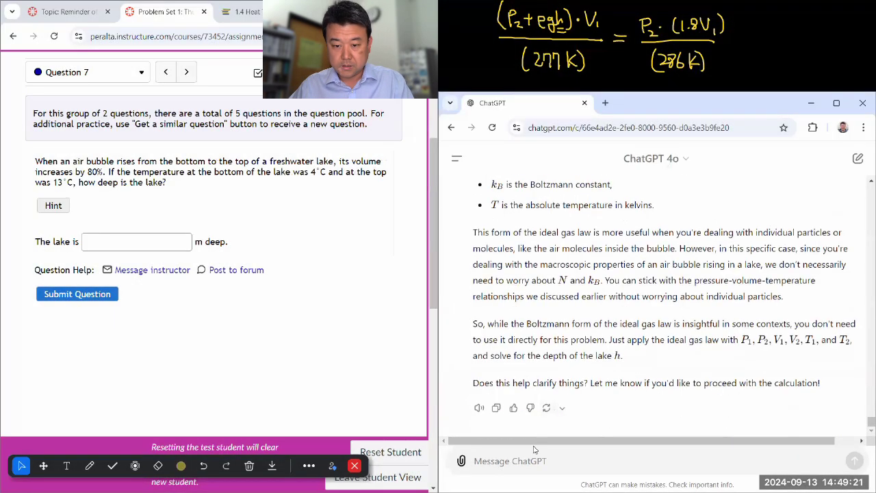
key("ctrl+v")
type("I have t")
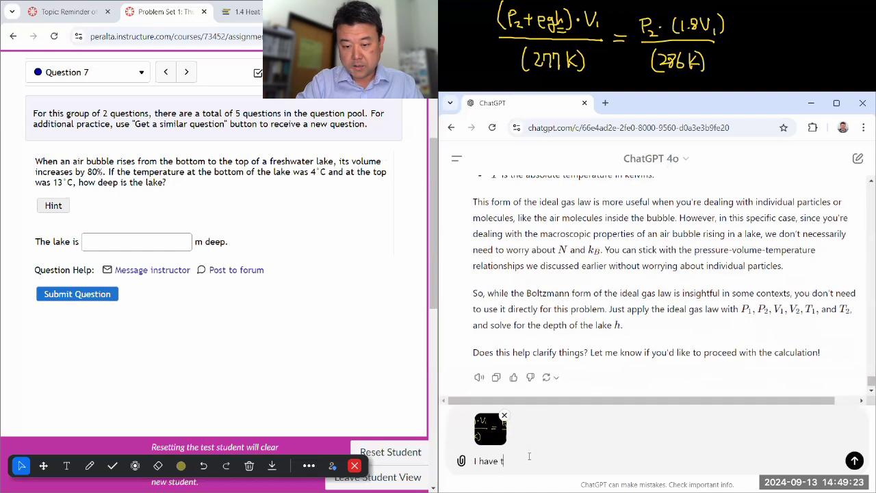
type("his, but I'm stru")
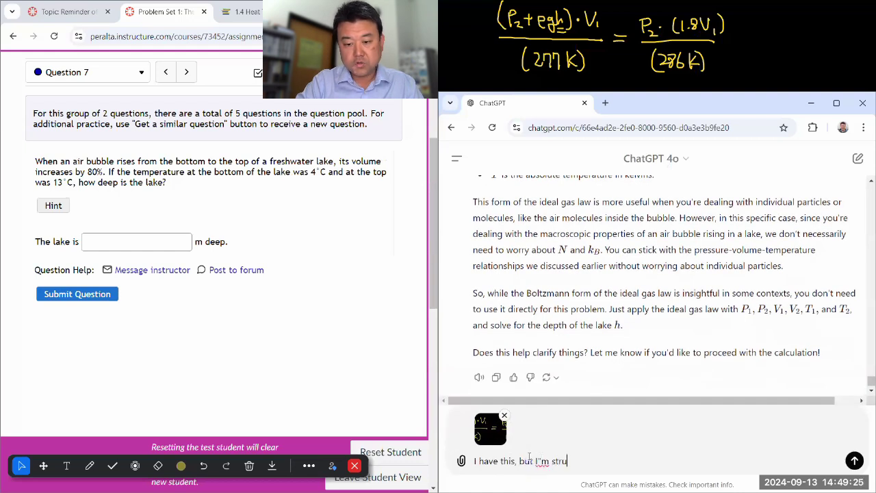
type("g")
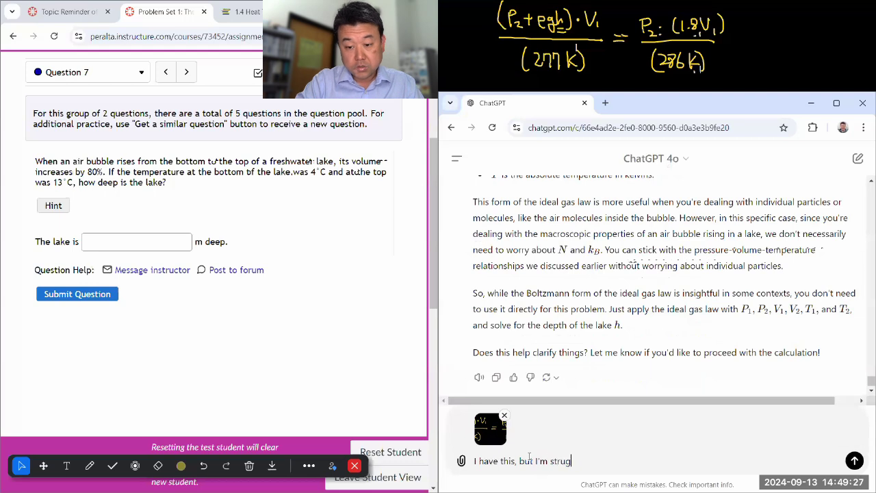
type("gling with algebra ")
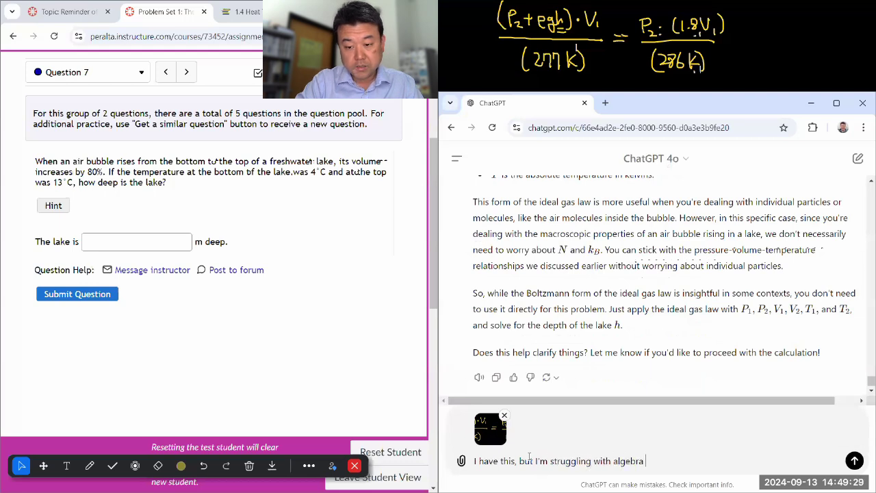
type("to isola")
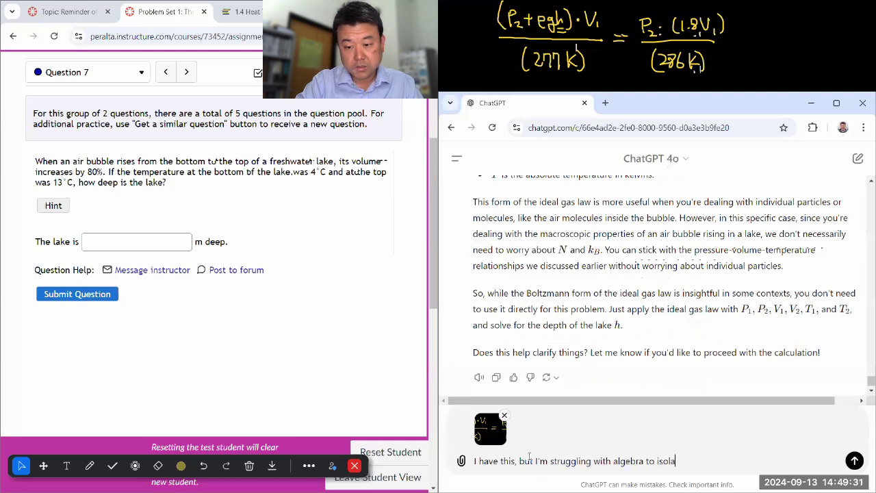
type("te h. What do I do next?")
key("Return")
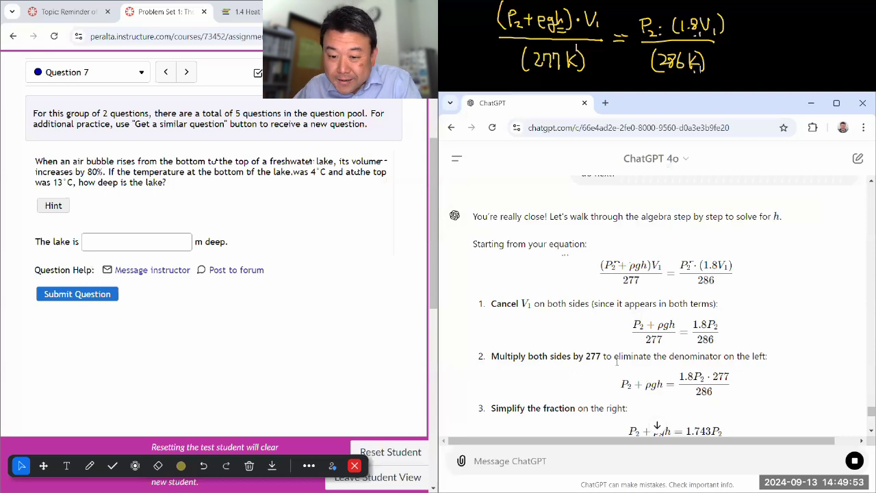
scroll(701, 384, "down", 2)
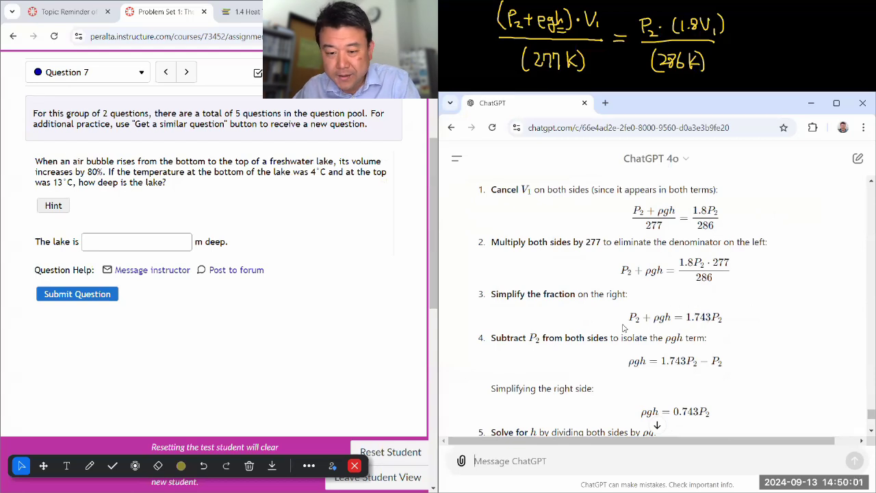
scroll(671, 353, "down", 1)
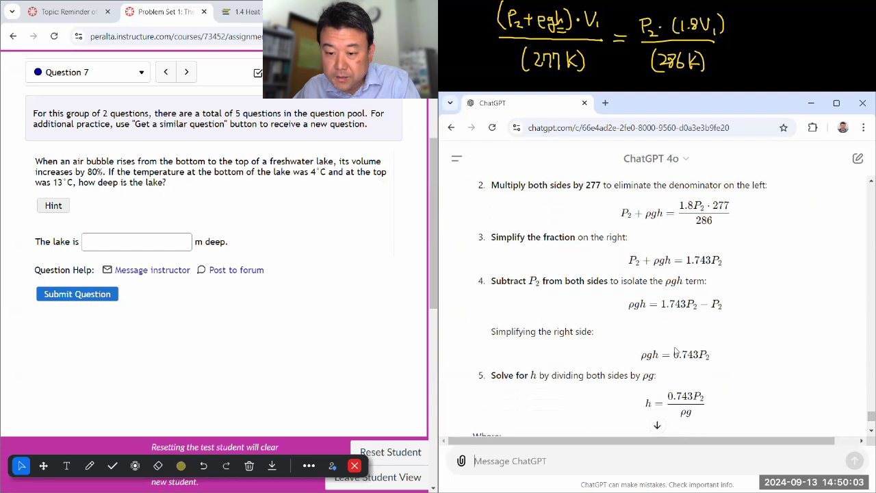
scroll(682, 410, "down", 1)
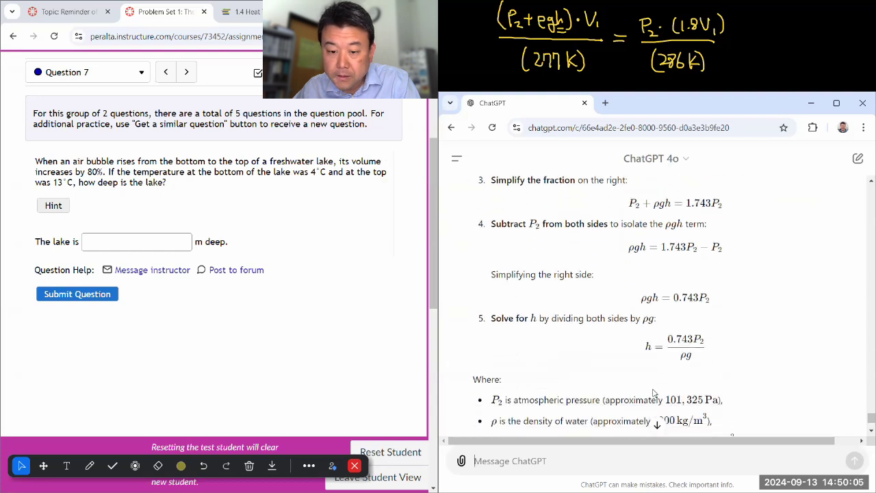
scroll(655, 394, "down", 1)
left_click_drag(508, 342, 724, 343)
left_click(679, 343)
left_click_drag(665, 343, 723, 342)
left_click(750, 344)
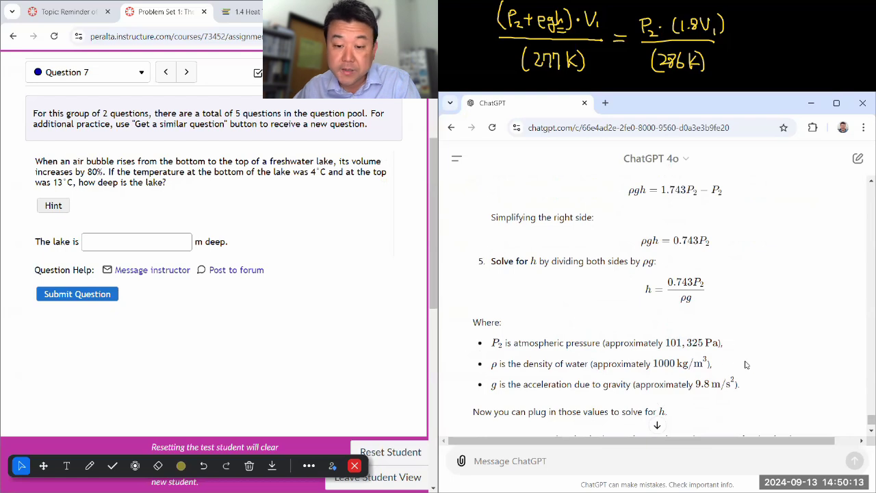
scroll(747, 365, "down", 1)
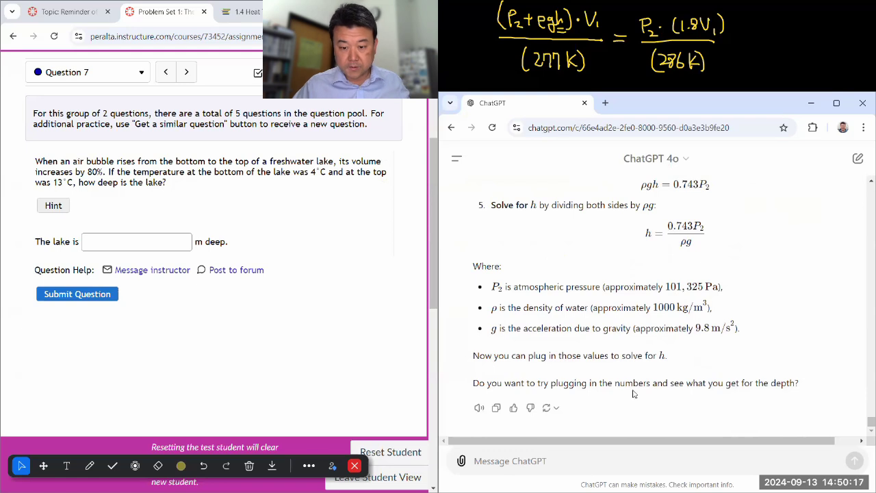
- In a new tab, evaluate 0.743*(1 atm)/(1000 kg/m^3 * 9.8 m/s^2) on Wolfram Alpha
key("super")
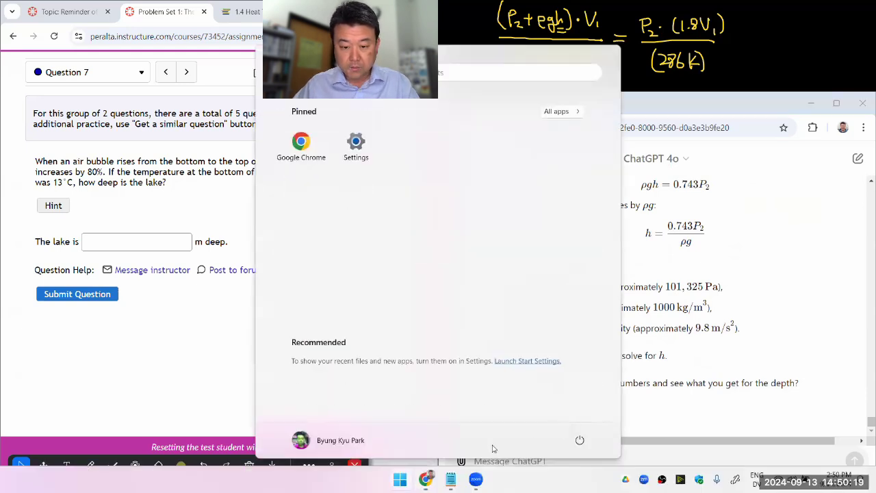
key("Escape")
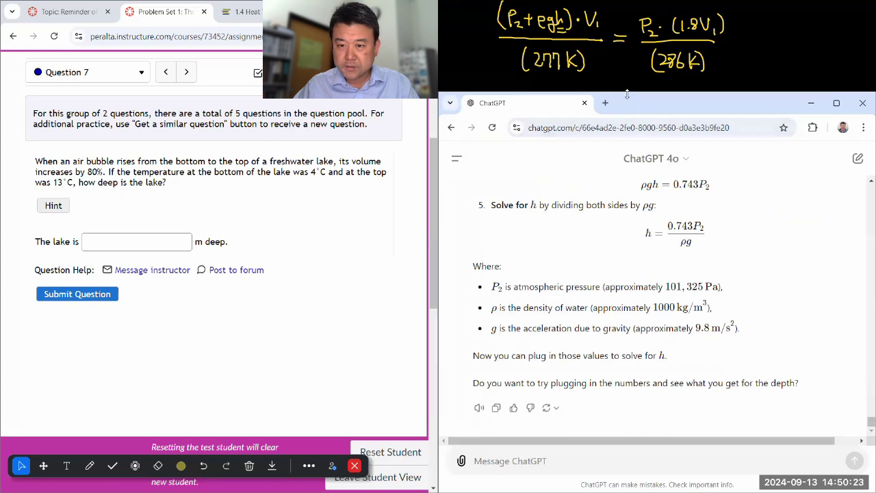
left_click(605, 103)
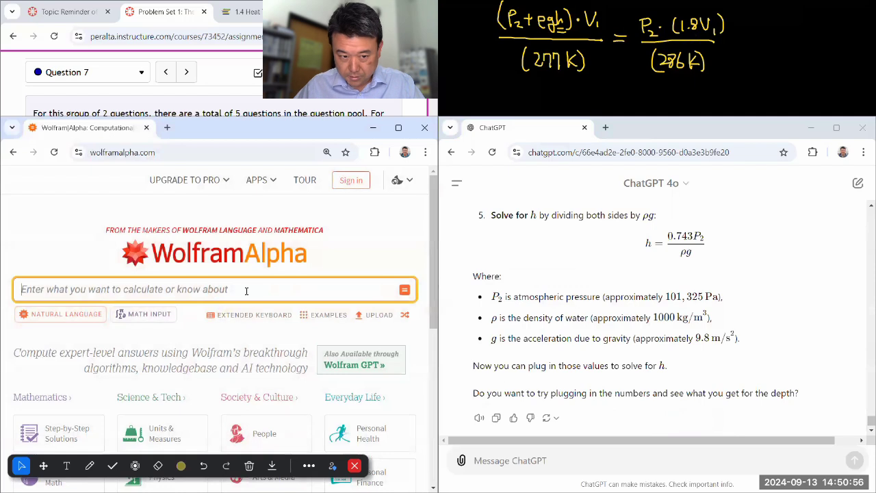
left_click(247, 291)
type("0.743")
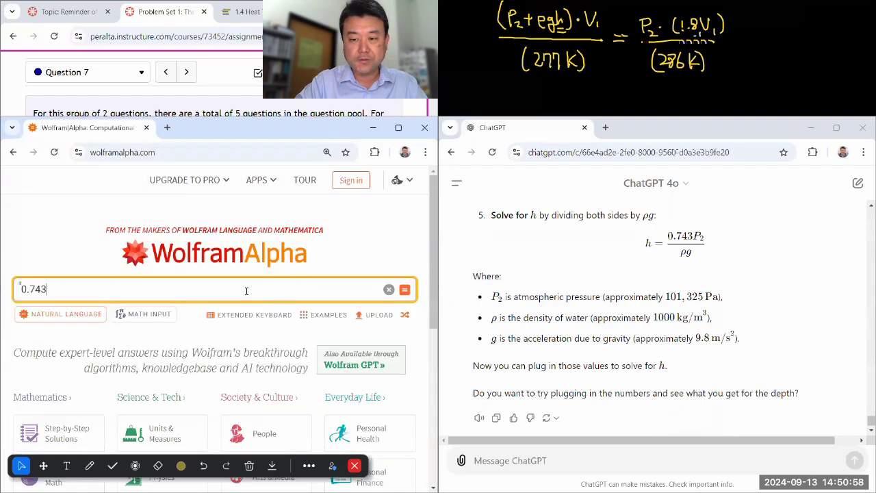
type("*(1 atm)")
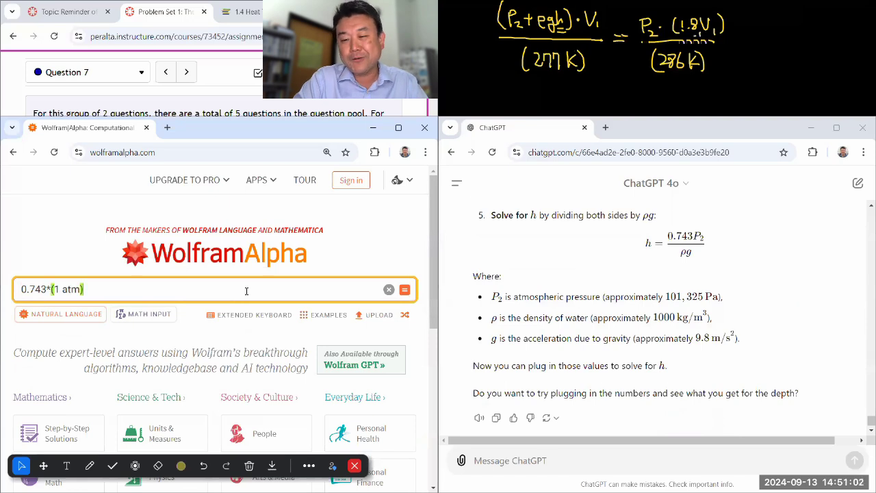
type("/")
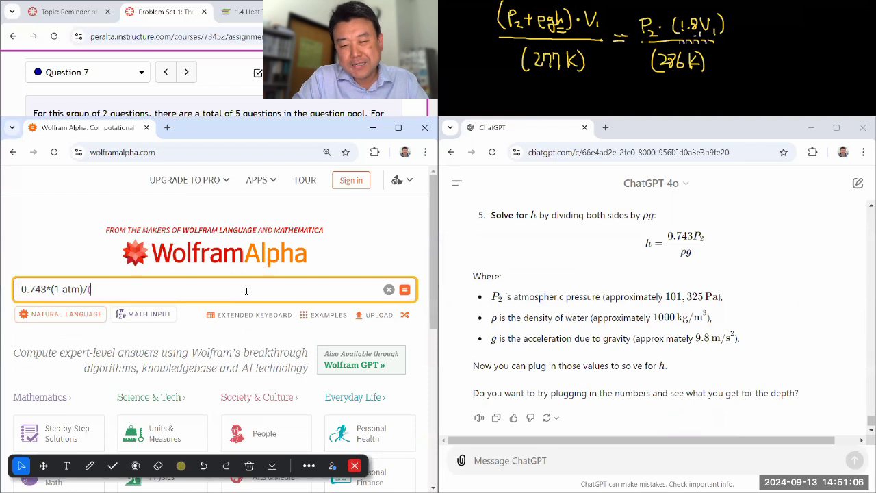
type("(1000 kg/m^3")
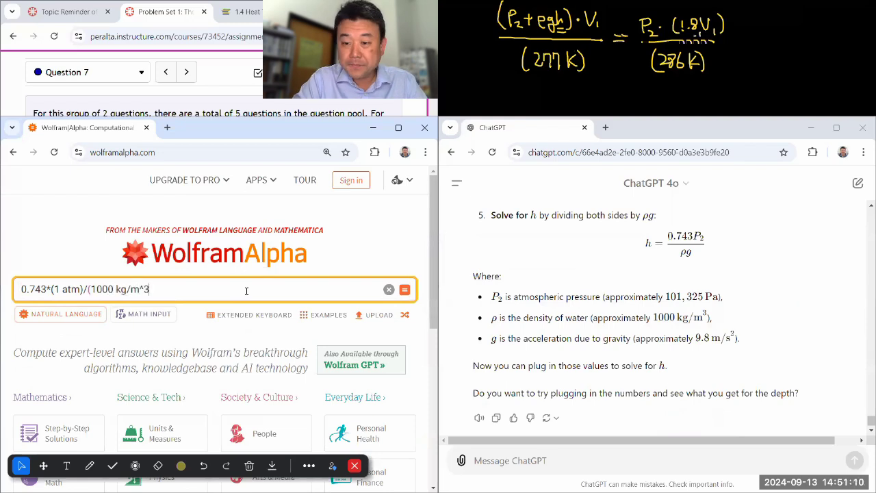
type(" * 9.8 m/s^2)")
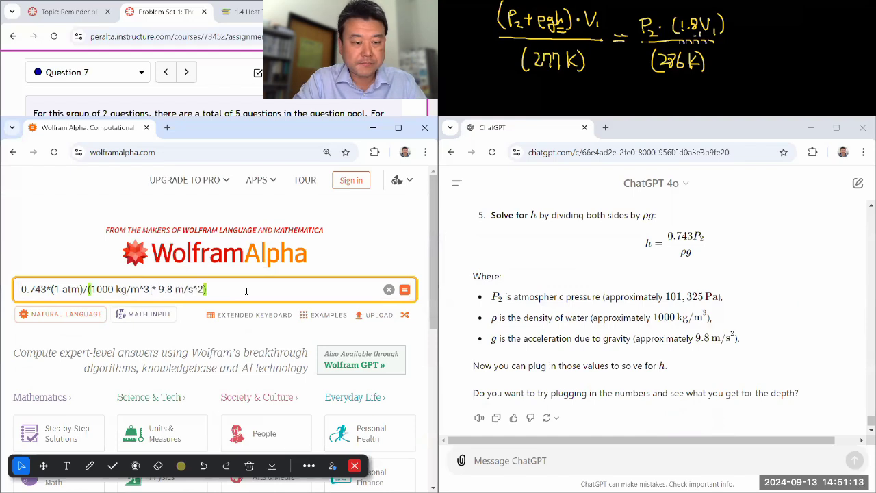
key("Return")
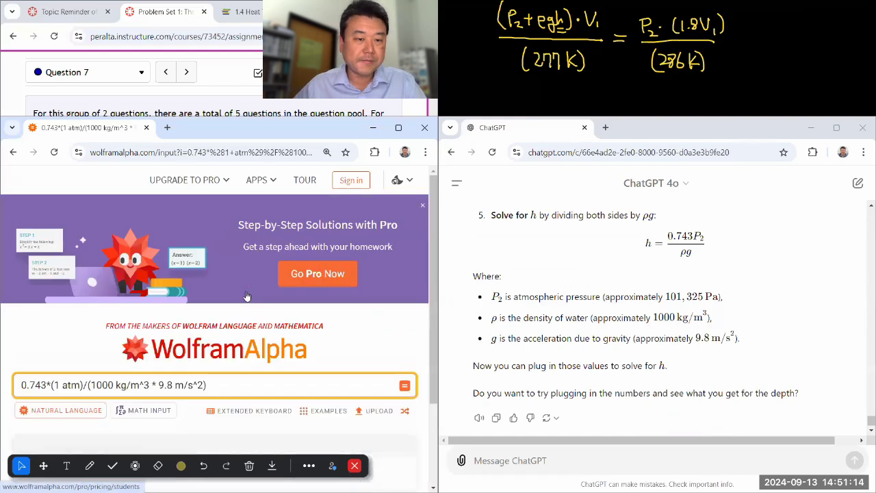
scroll(81, 366, "down", 4)
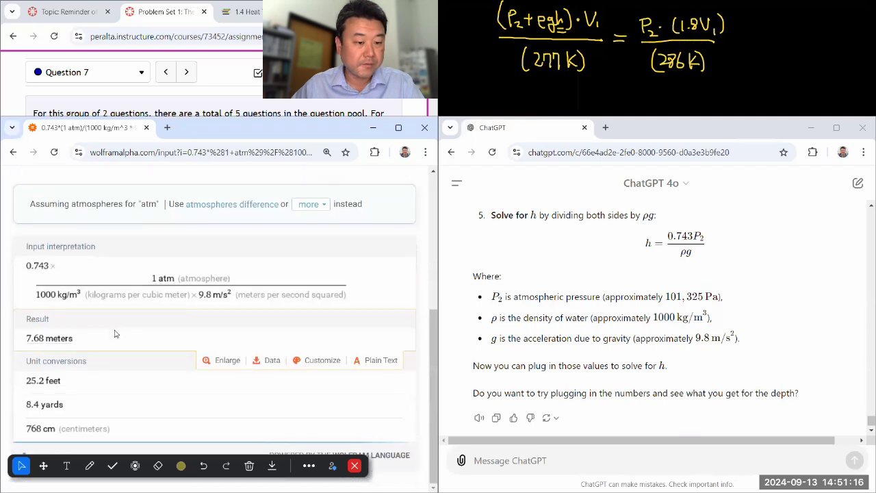
- Tell ChatGPT 'I got 7.68 meters.'
left_click(530, 461)
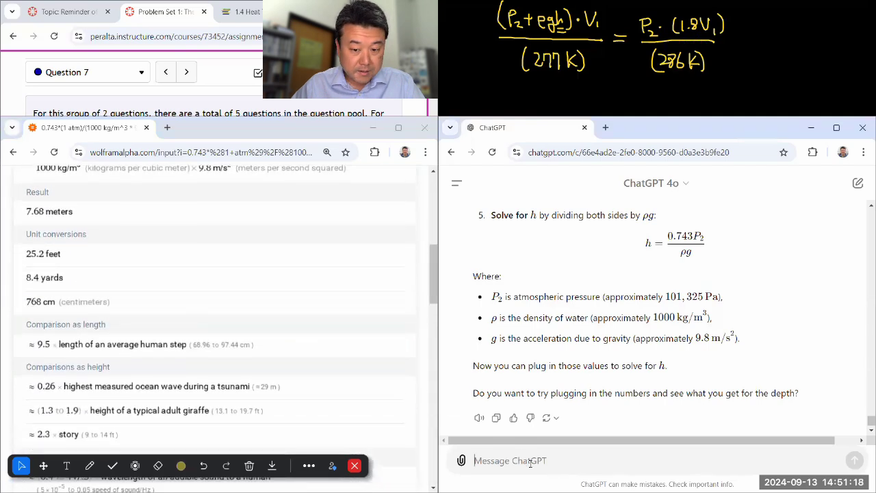
type("I got 7.68 meters.")
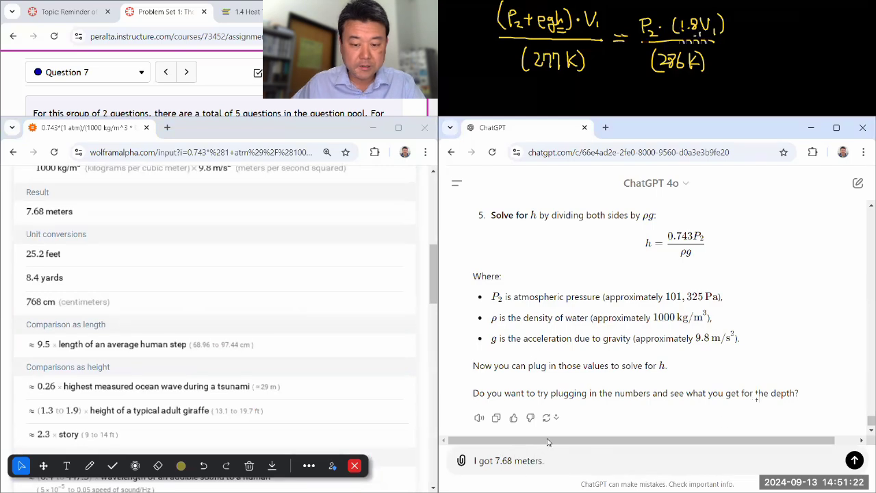
left_click(853, 462)
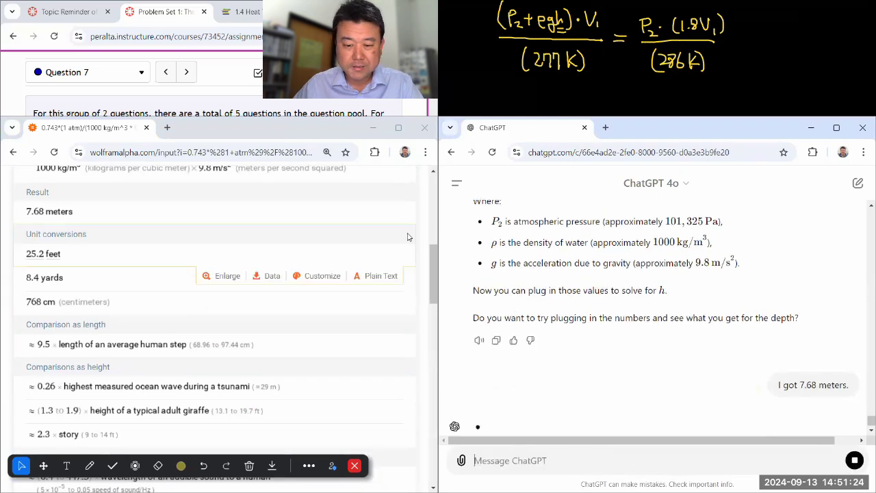
- Enter 7.68 as the lake depth in Canvas and submit the question
left_click(373, 128)
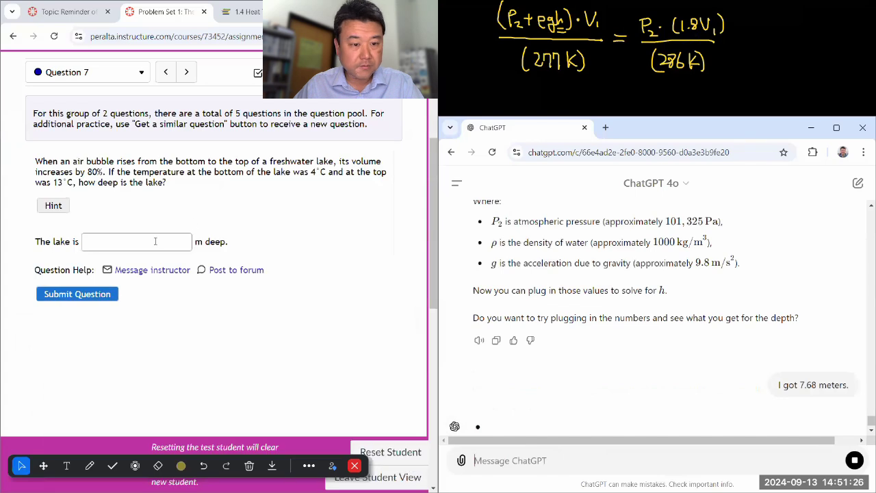
left_click(156, 241)
type("7.68")
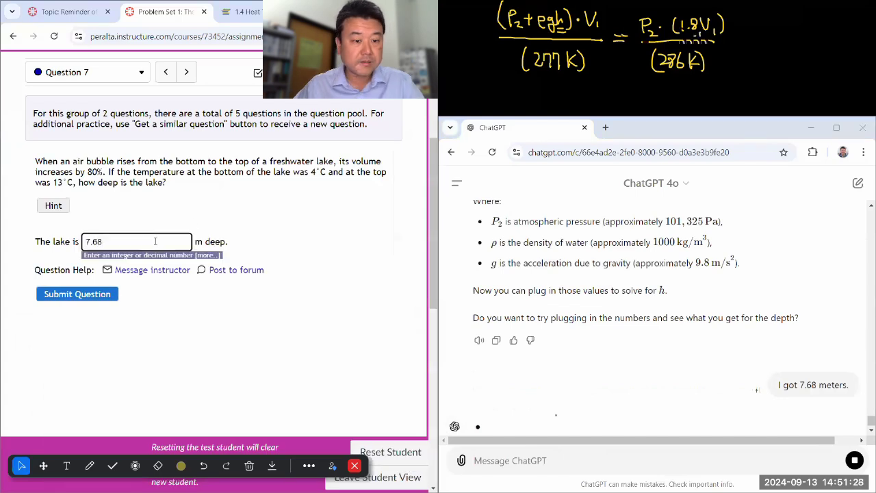
double_click(292, 162)
left_click(203, 208)
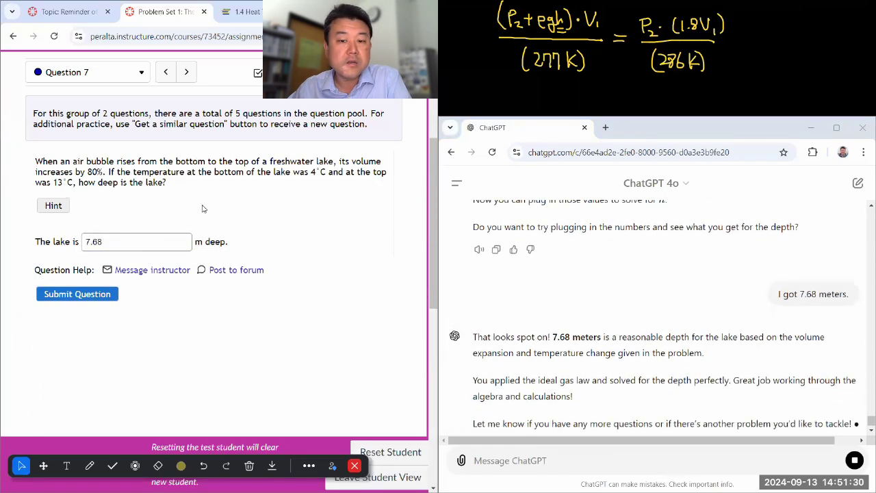
left_click(103, 296)
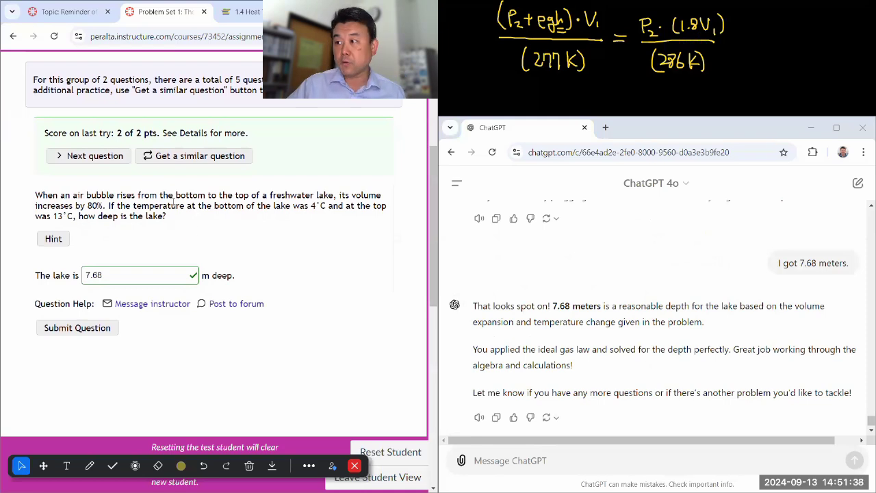
- Open Question 8 on nuclear fusion temperature from the quiz question list
scroll(108, 127, "up", 1)
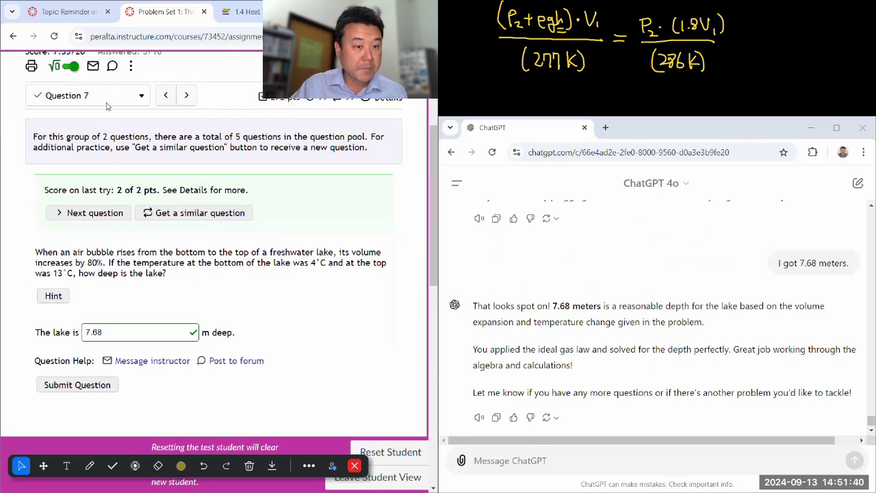
left_click(108, 101)
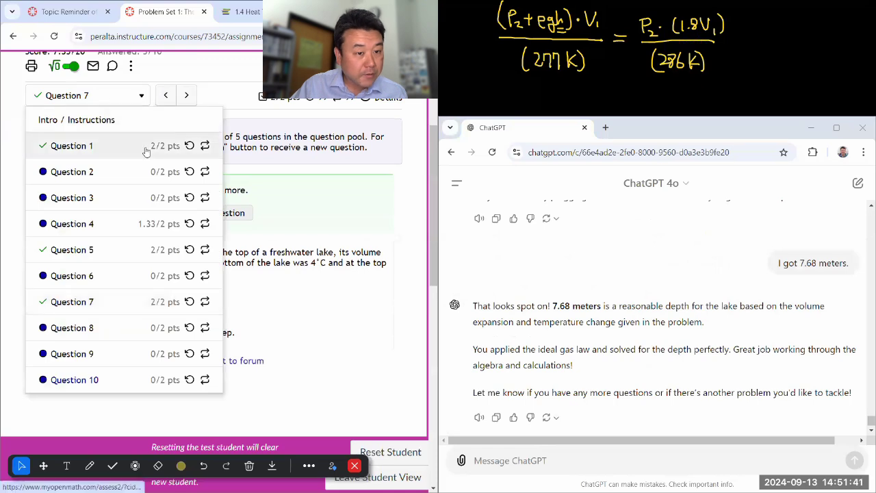
left_click(116, 327)
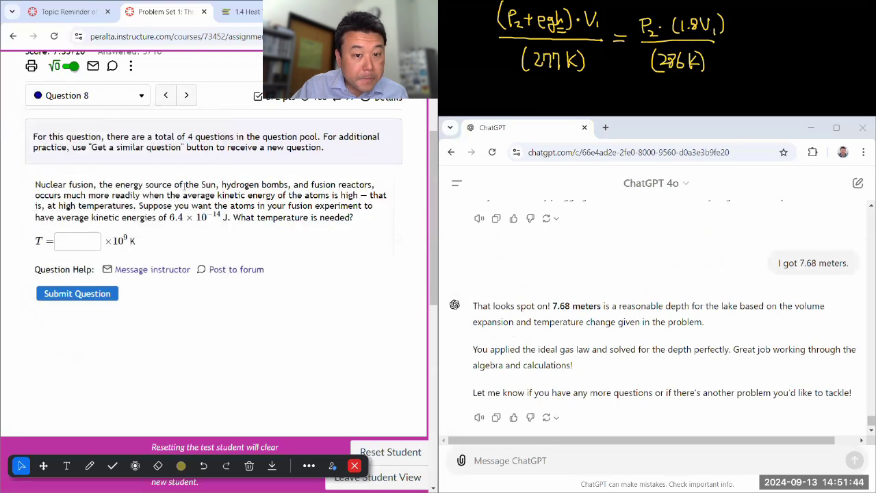
left_click_drag(183, 185, 153, 219)
left_click(153, 219)
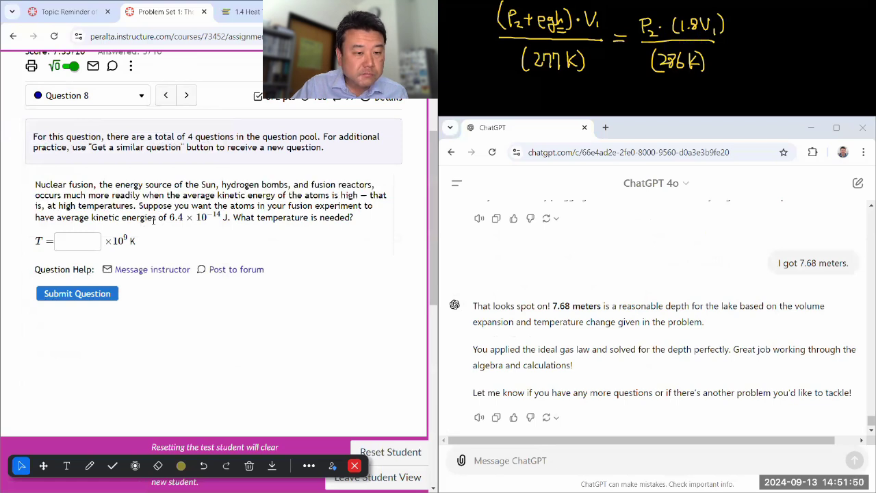
- Look ahead at Questions 9 and 10, return to Question 8, and snip its text
left_click(192, 101)
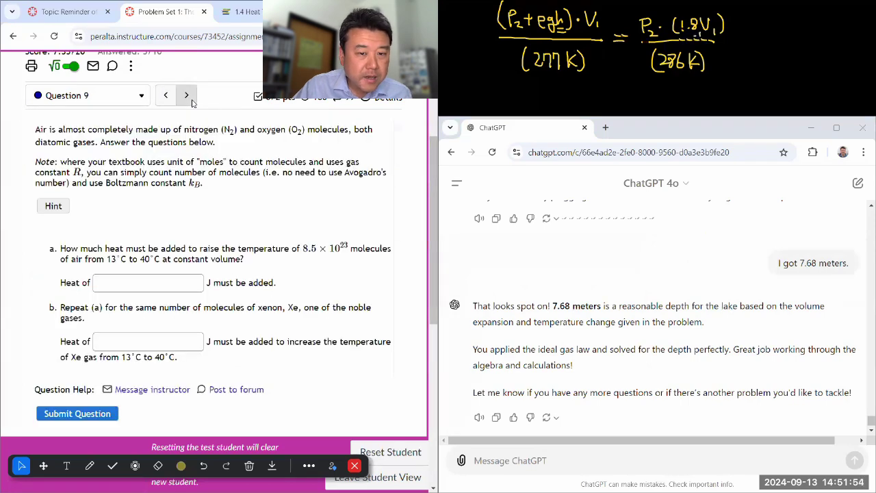
left_click(187, 96)
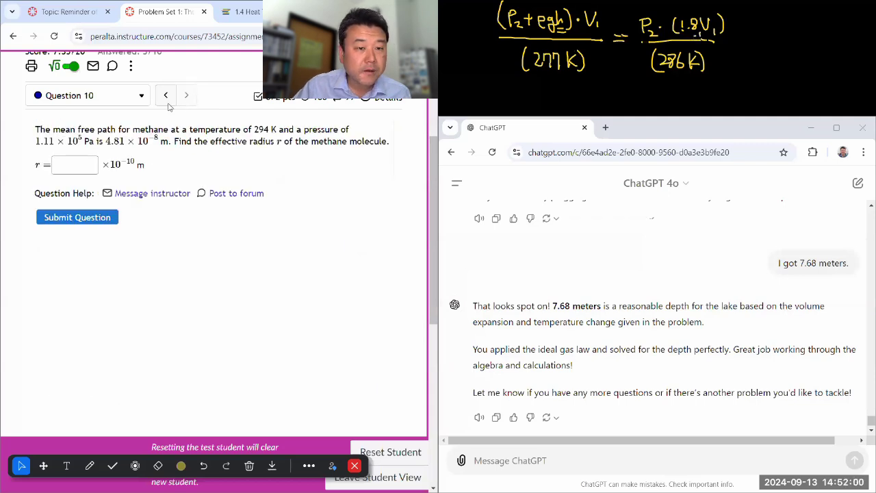
left_click(165, 96)
left_click(164, 99)
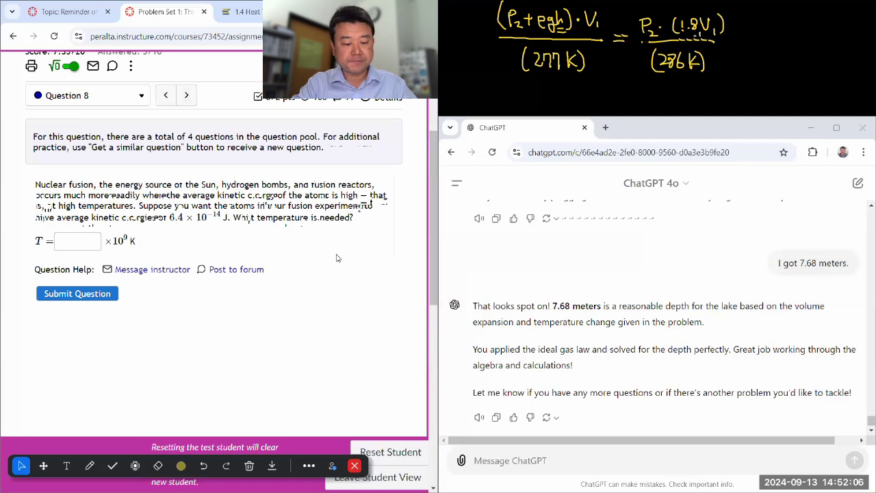
key("super+shift+s")
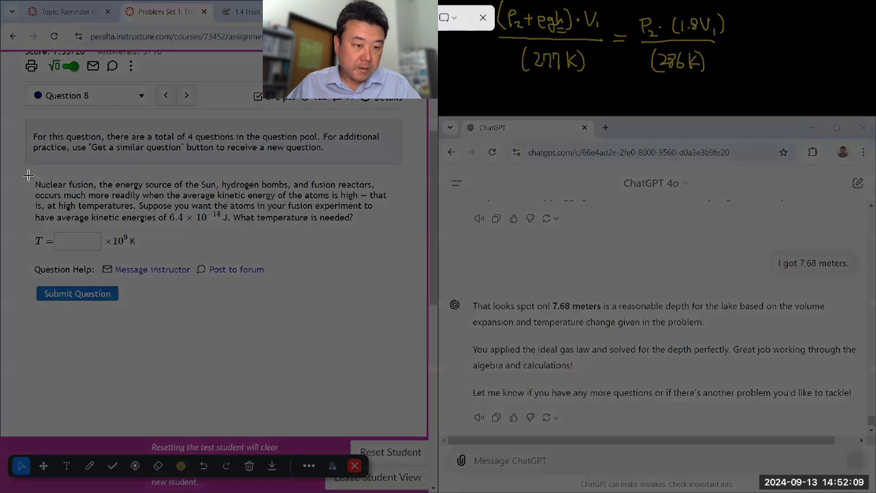
left_click_drag(28, 175, 391, 255)
- Paste the Question 8 screenshot into a ChatGPT draft and clear all handwritten drawings
scroll(623, 383, "down", 1)
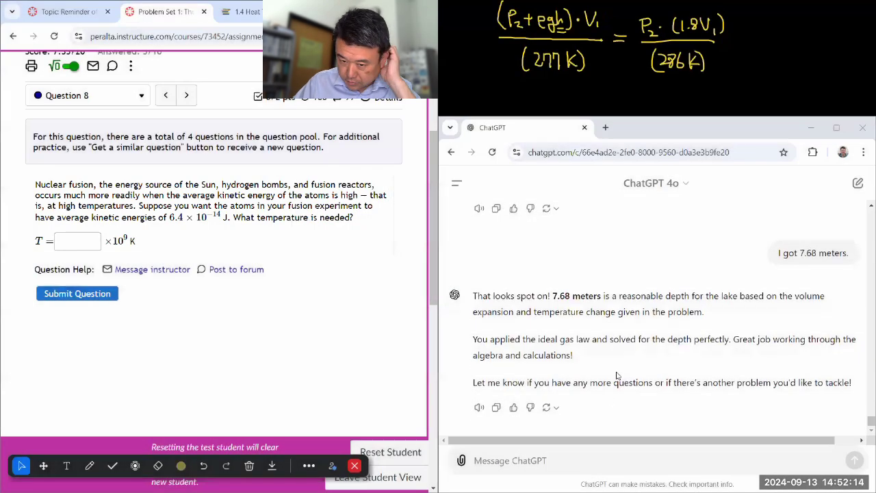
left_click(547, 460)
key("ctrl+v")
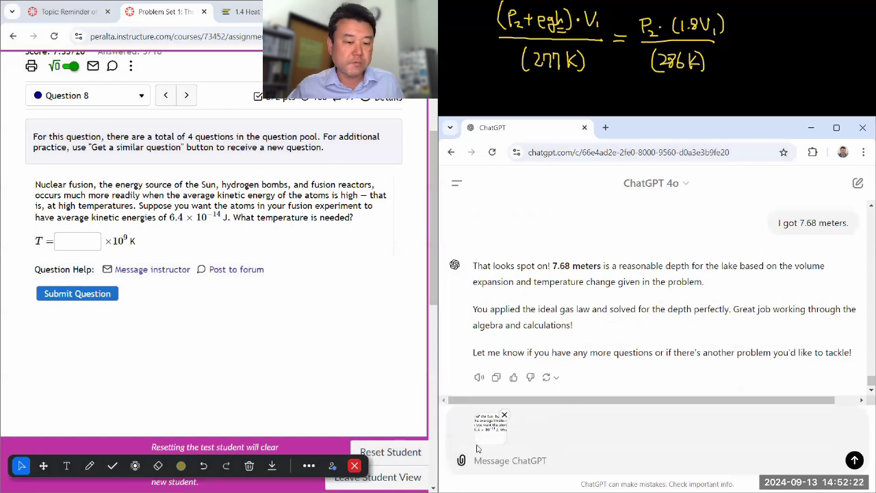
left_click(250, 466)
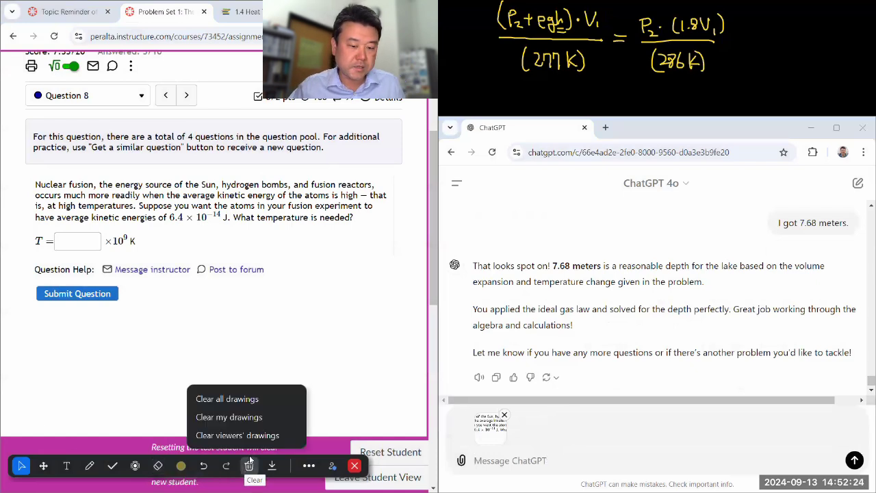
left_click(253, 399)
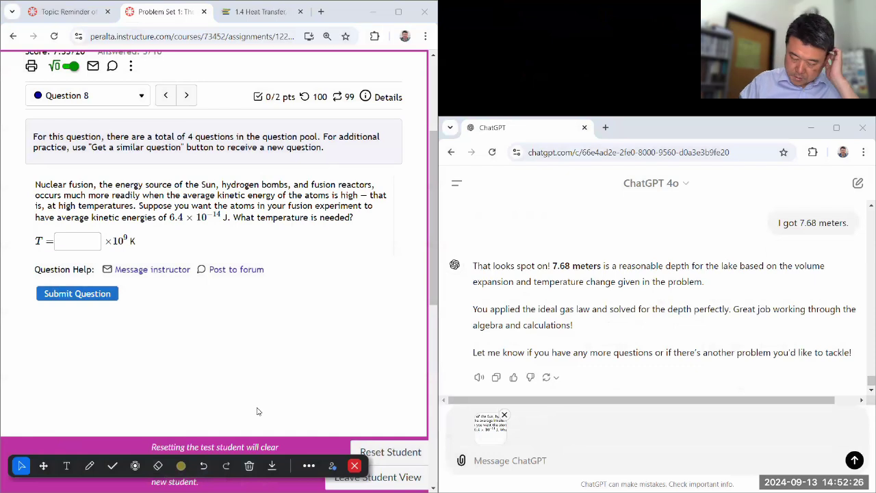
- Handwrite KE = 3/2 k_B·T with the freehand pen, underline it, and put a bar over KE
left_click(91, 466)
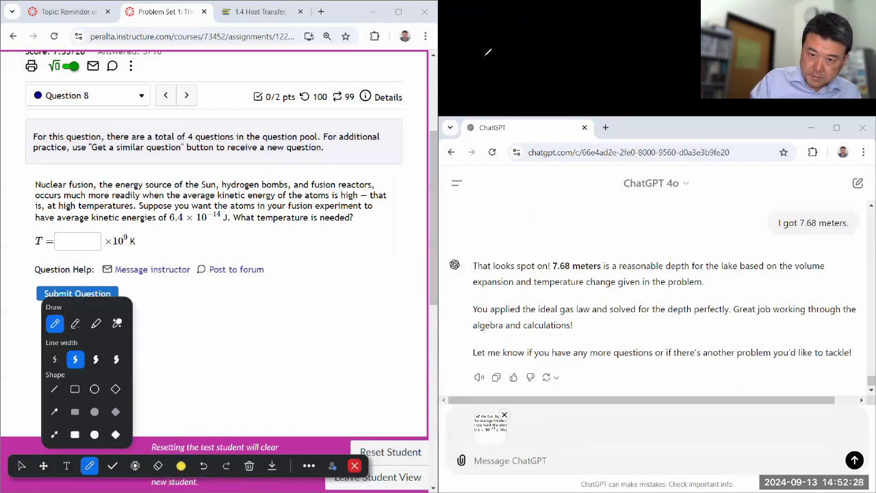
mouse_move(489, 45)
left_mouse_down()
mouse_move(477, 48)
mouse_move(493, 70)
mouse_move(491, 40)
left_mouse_up()
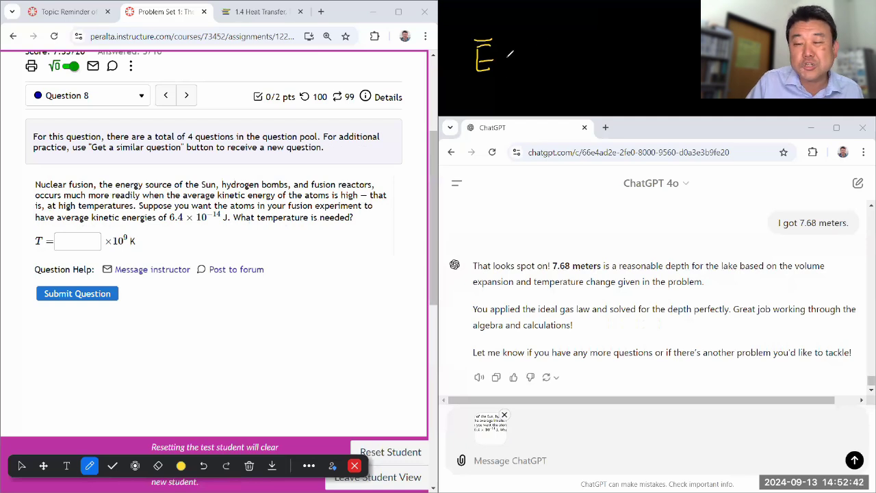
left_click_drag(503, 60, 514, 60)
mouse_move(503, 66)
left_mouse_down()
mouse_move(544, 63)
mouse_move(545, 77)
left_mouse_up()
left_click_drag(553, 43, 552, 71)
mouse_move(564, 53)
left_mouse_down()
mouse_move(564, 77)
mouse_move(589, 54)
left_mouse_up()
left_click_drag(584, 55, 586, 68)
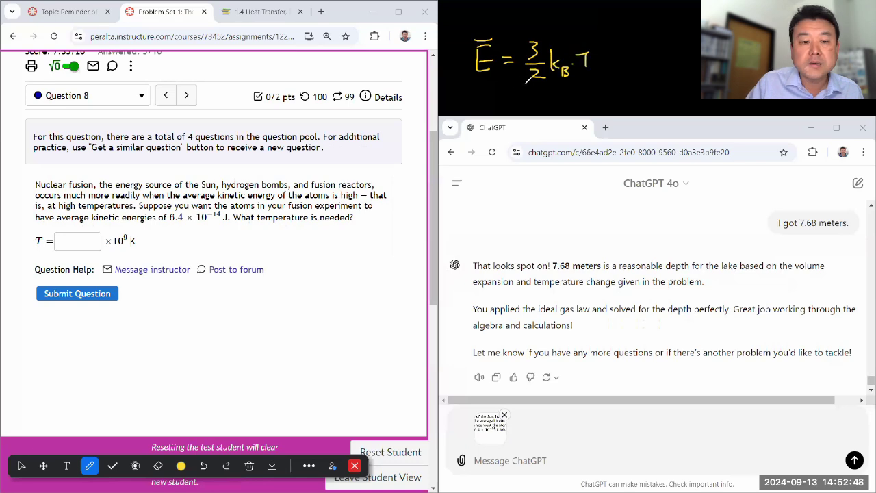
left_click_drag(477, 86, 591, 84)
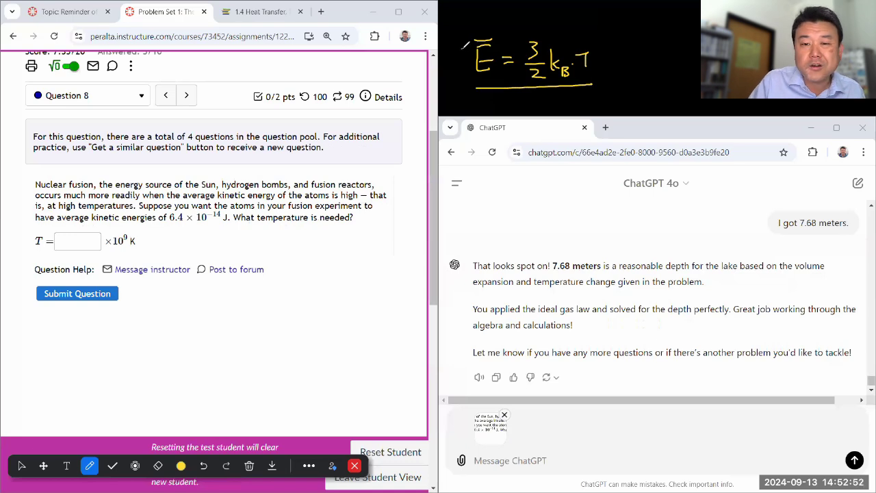
left_click_drag(462, 55, 462, 72)
mouse_move(479, 46)
left_mouse_down()
mouse_move(465, 62)
mouse_move(479, 71)
left_mouse_up()
left_click_drag(464, 40, 494, 35)
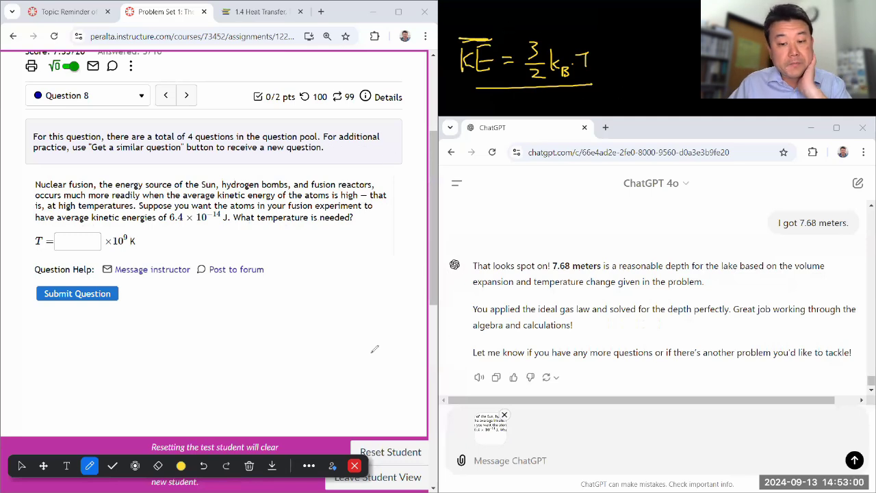
- Return to the pointer and send ChatGPT the fusion screenshot with the note 'I'm pretty lost.'
left_click(20, 467)
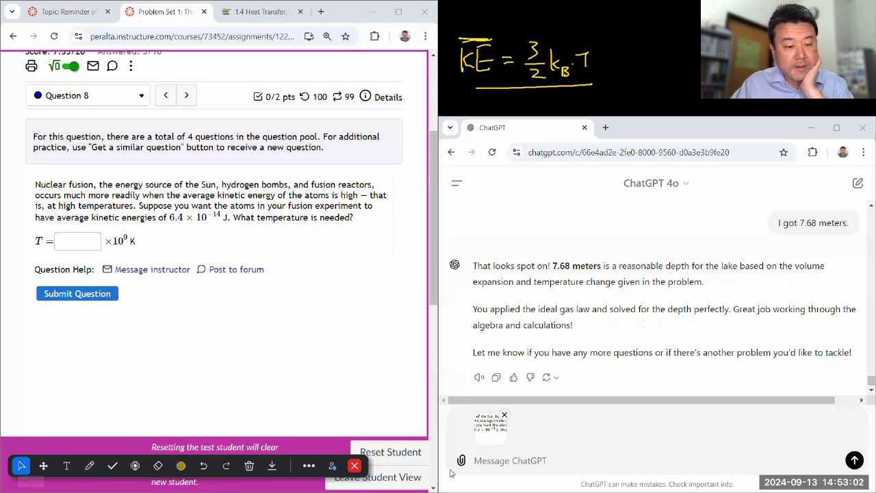
left_click(492, 462)
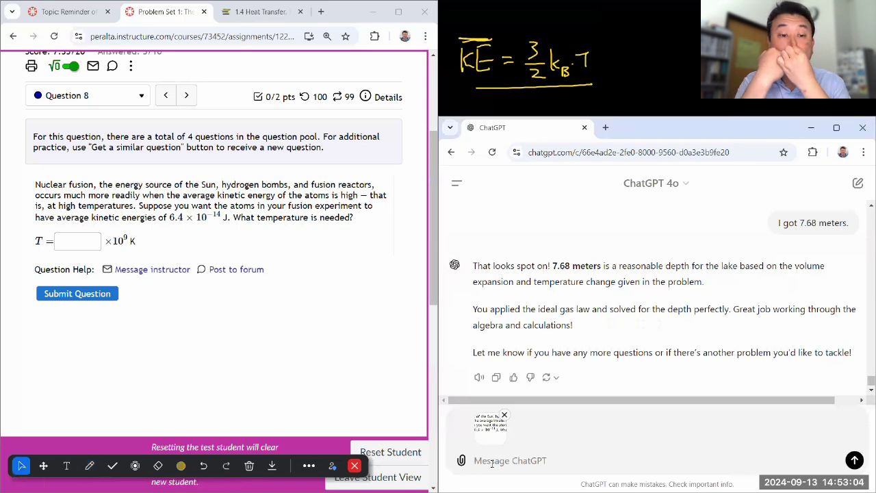
type("e")
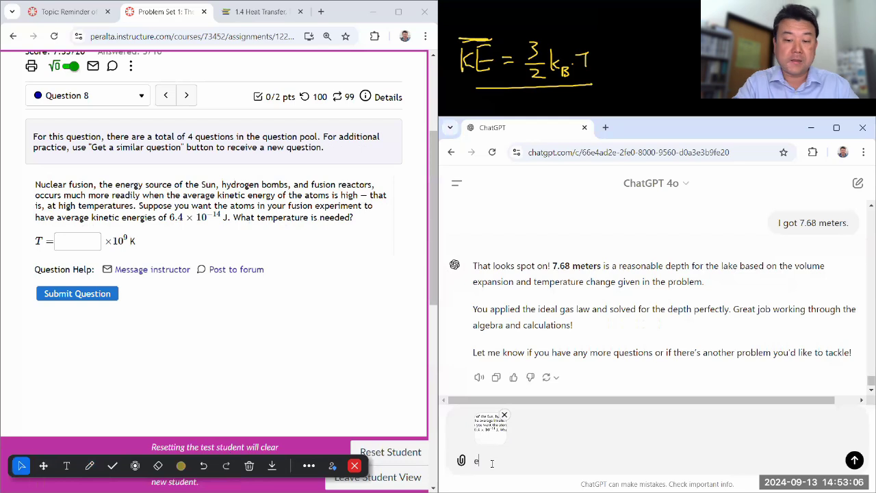
type("'m pretty lost.")
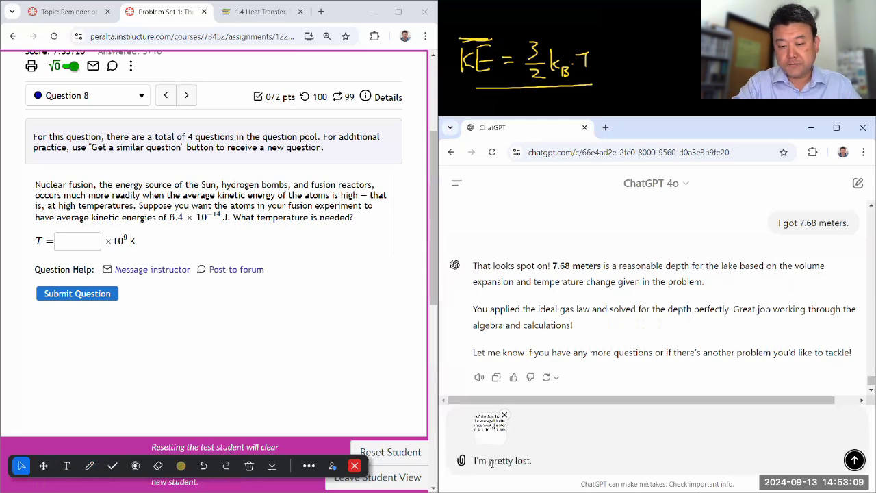
key("Return")
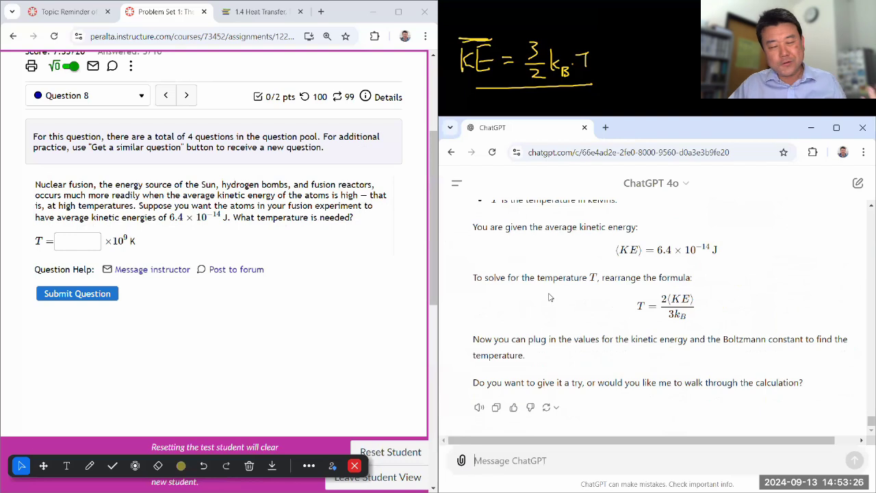
- Bring Wolfram Alpha forward and select its previous query for replacement
left_click(474, 459)
key("super")
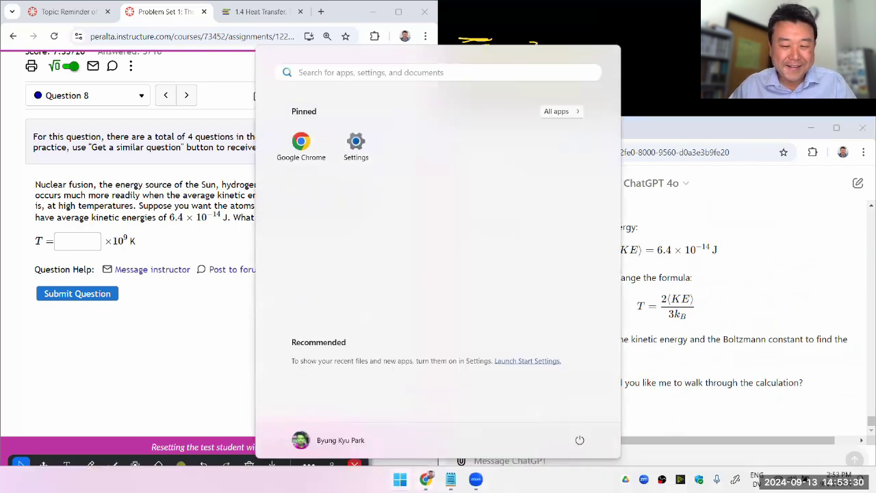
mouse_move(426, 480)
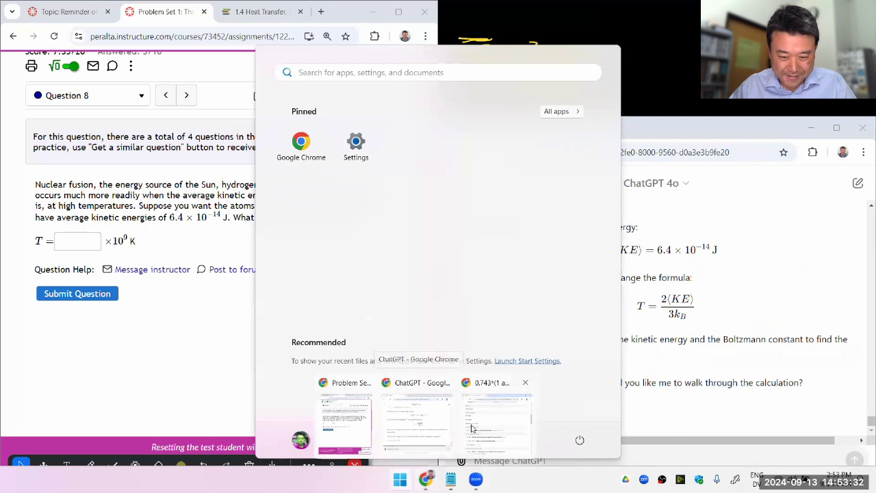
left_click(497, 414)
scroll(155, 246, "up", 10)
left_click(215, 377)
left_click_drag(215, 378, 17, 358)
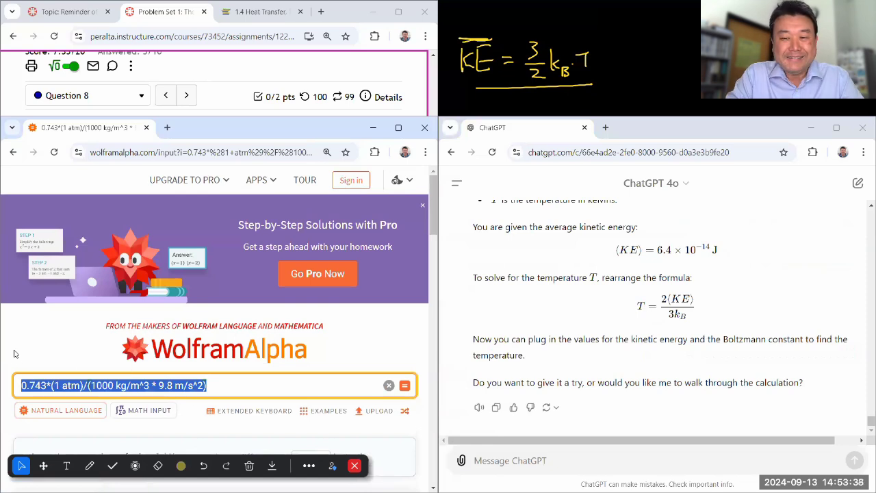
- Compute 2*6.4E-14 joule/(3*boltzmann constant) and read the 3.09×10^9 K result
type("2*")
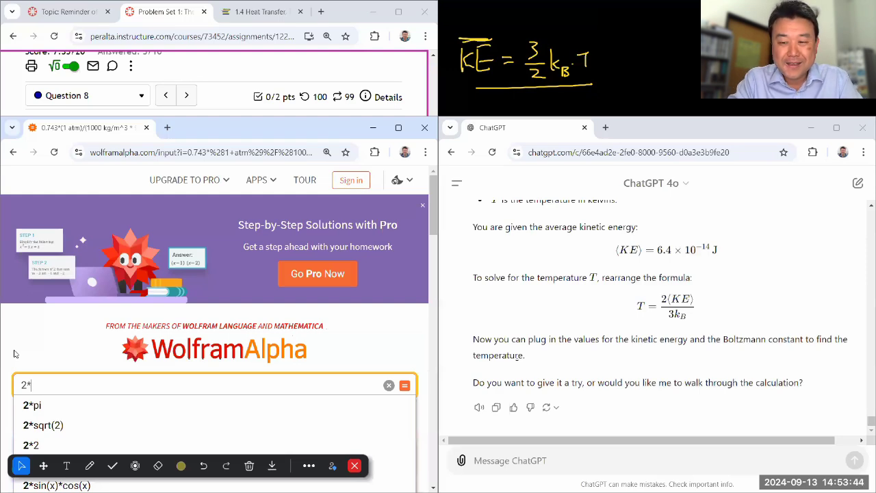
type("6.4E")
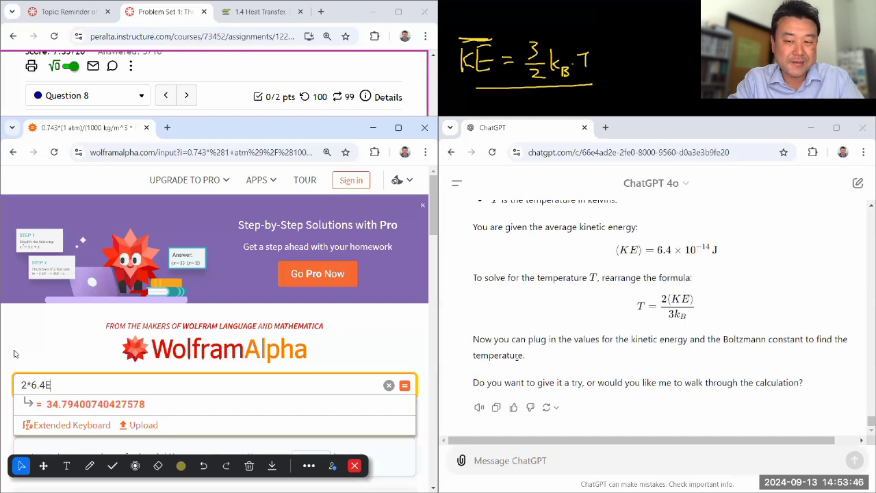
type("-14 j")
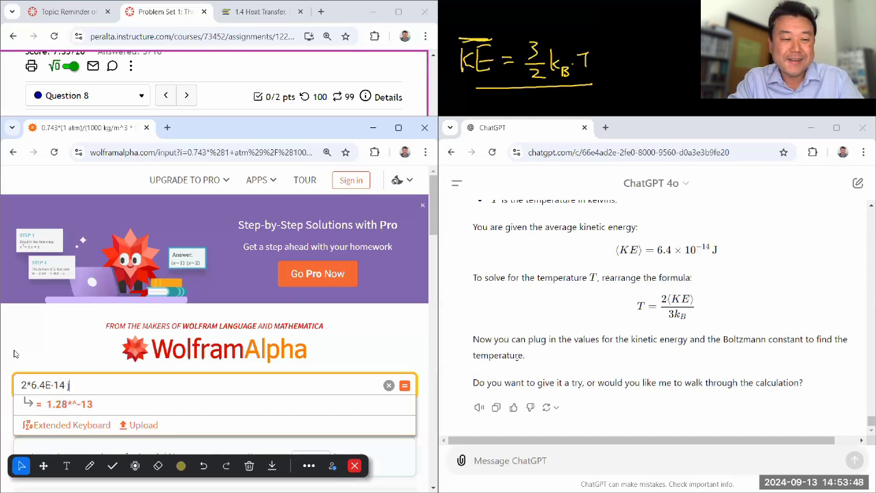
type("oul")
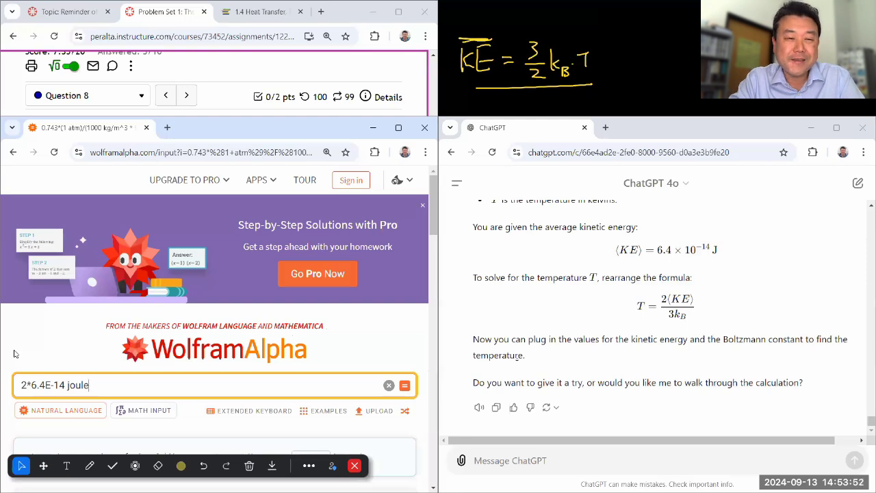
type("e/(3*boltzmann constant)")
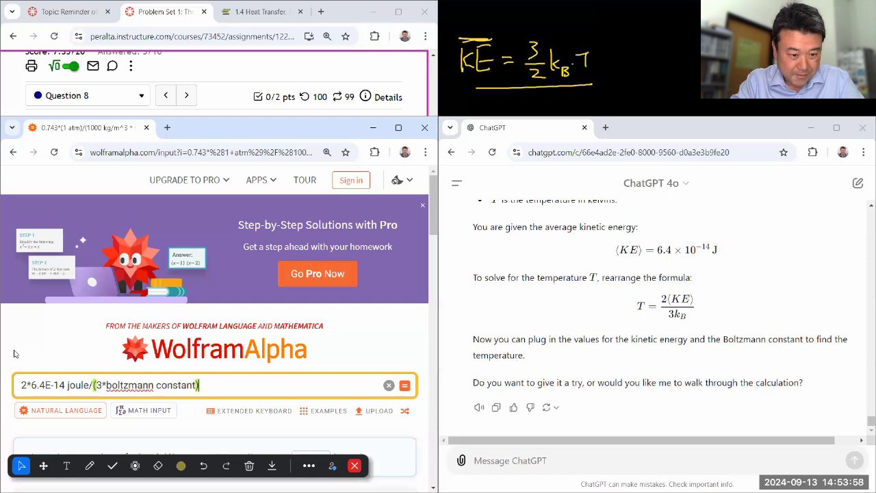
key("Return")
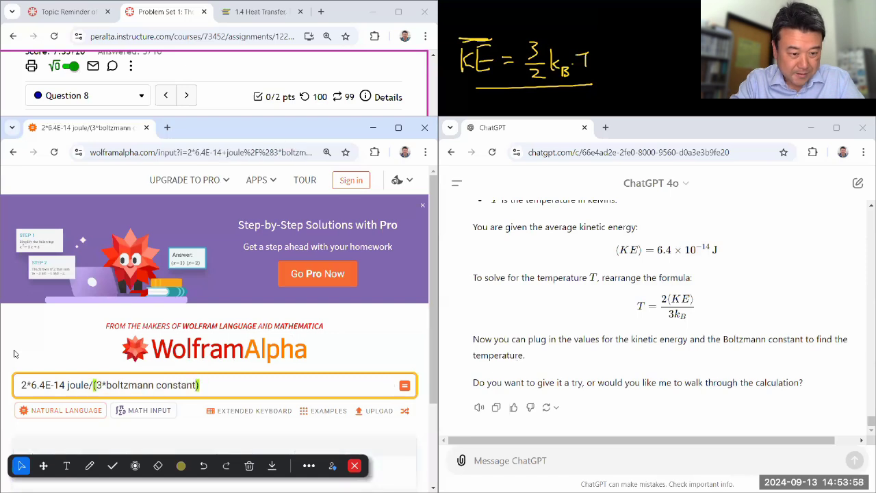
scroll(121, 347, "down", 2)
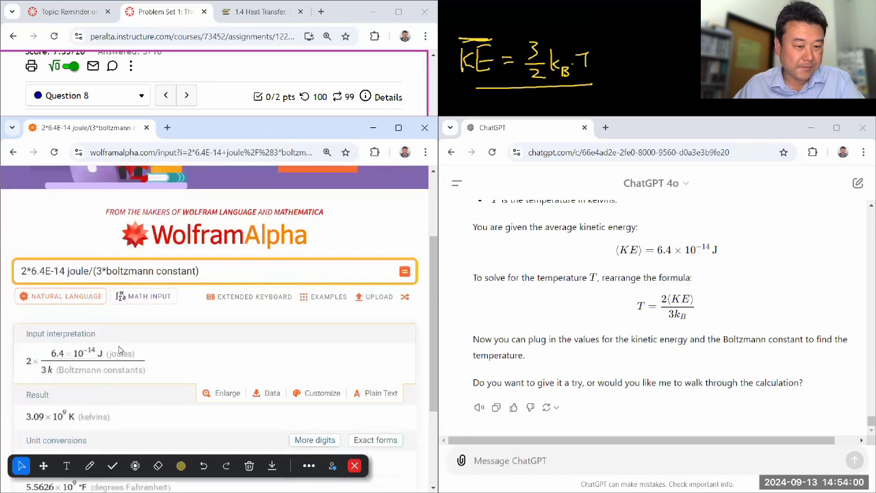
scroll(103, 352, "down", 2)
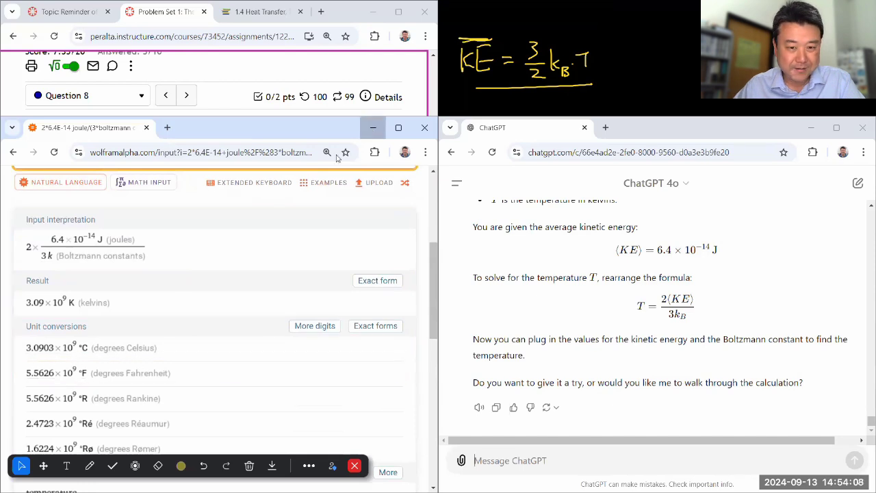
left_click(373, 127)
- Enter 3.09 as Question 8's temperature and submit it
left_click(87, 237)
type("3.09")
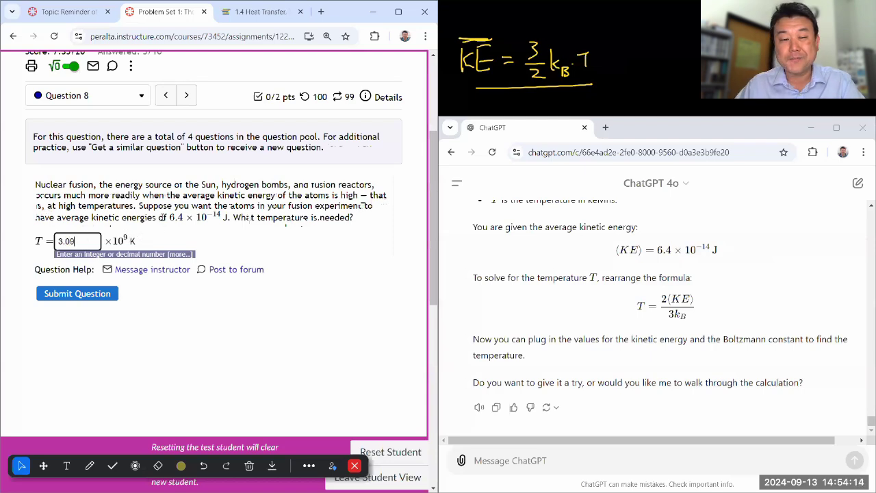
left_click(100, 295)
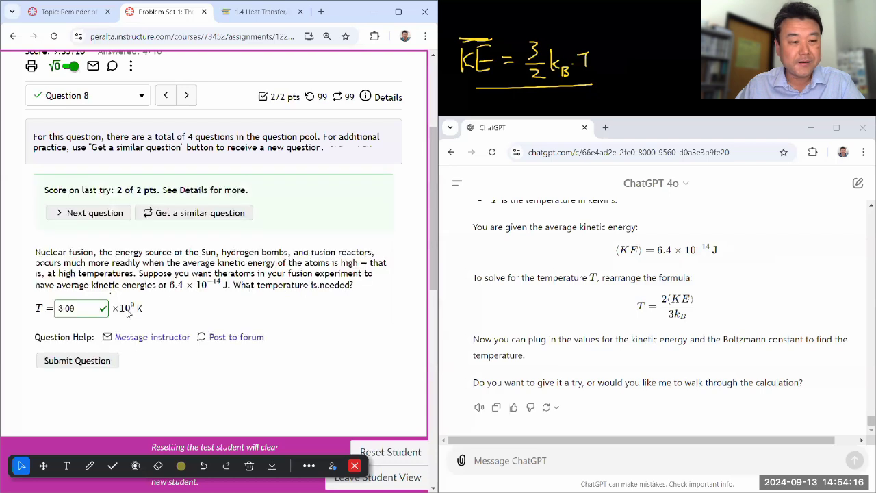
- Message ChatGPT 'Thank you. I got it. T = 3.09 x 10^9 K' and return to Canvas
left_click(538, 461)
type("T")
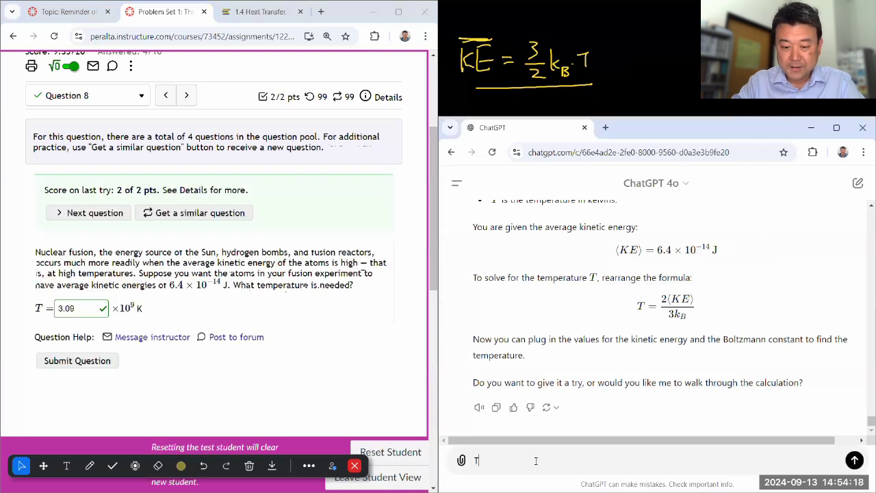
type("hank you. I got it. T = 3.09")
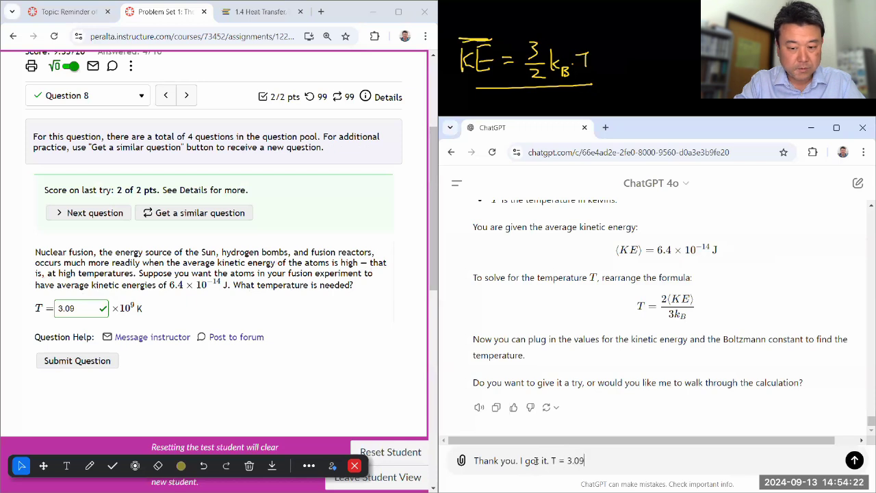
type(" x 10^9 K.")
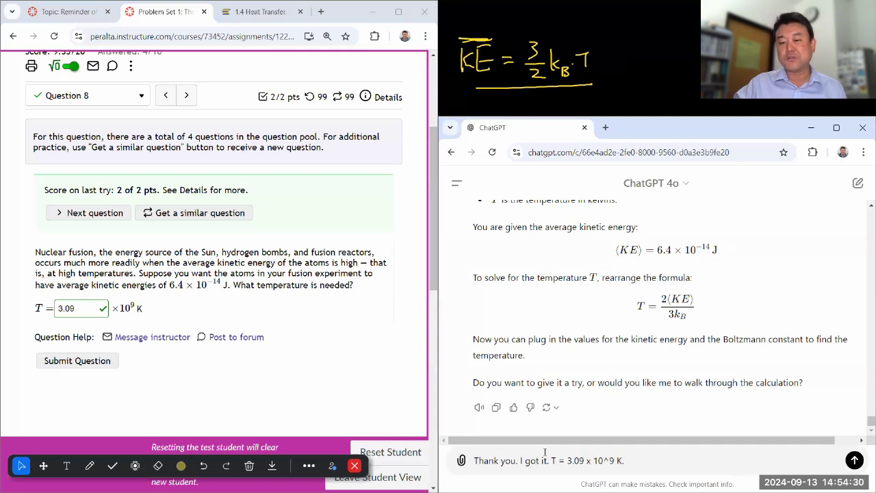
left_click(855, 461)
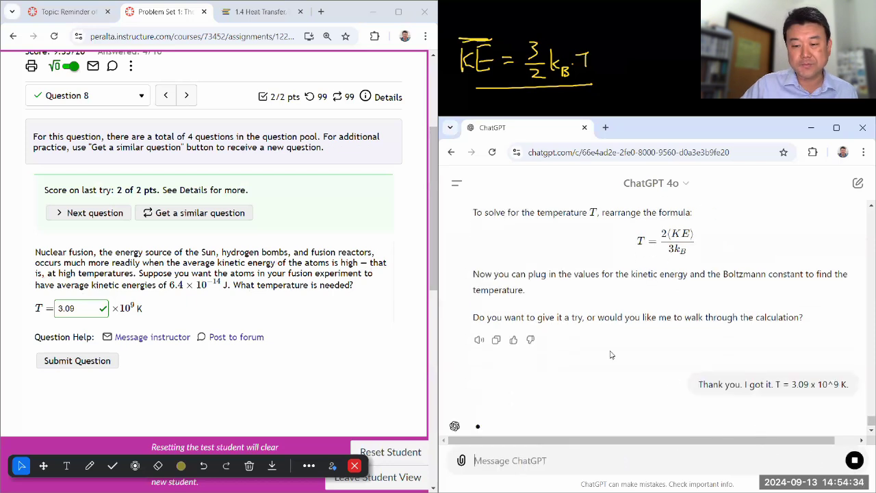
left_click(261, 323)
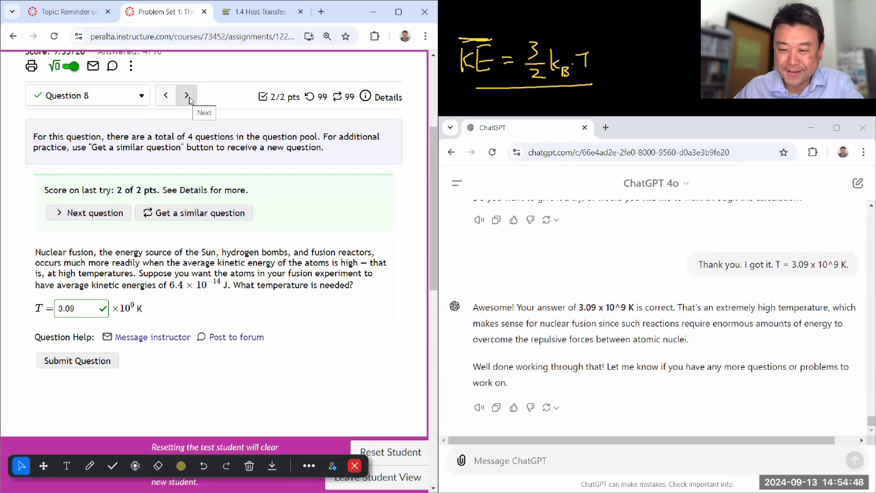
- Navigate the quiz forward to Question 10 on the methane mean free path
left_click(187, 96)
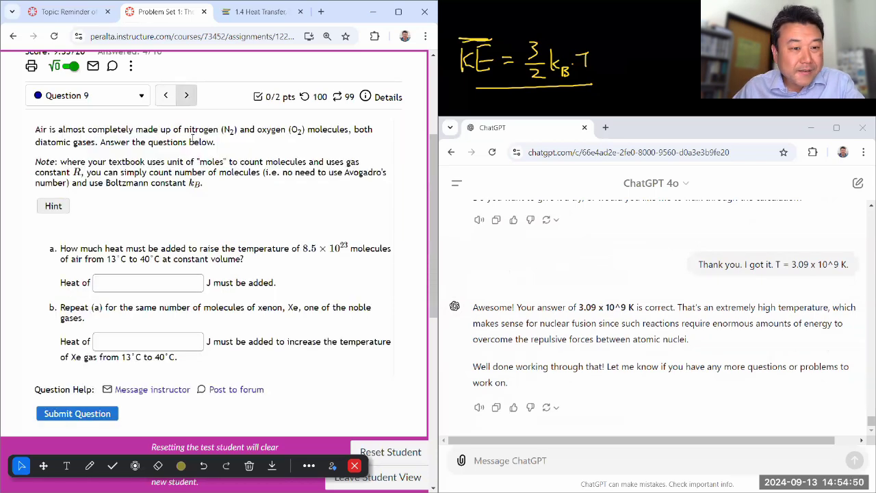
left_click(193, 97)
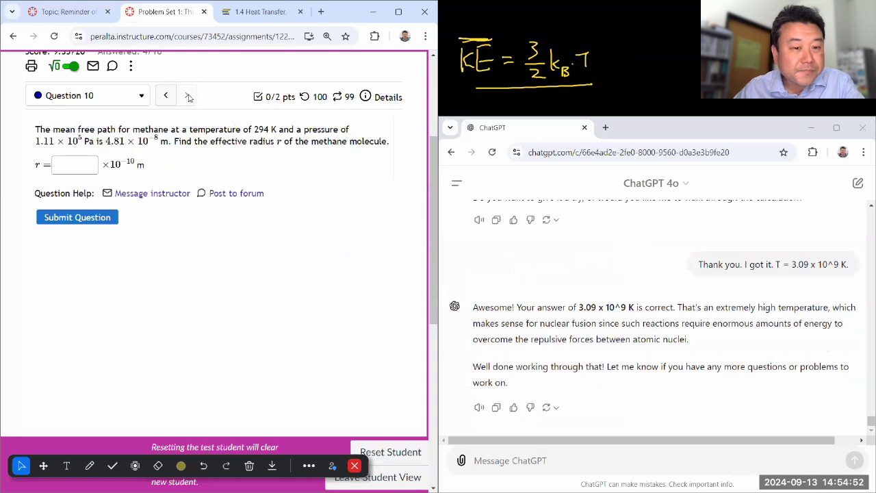
left_click(171, 100)
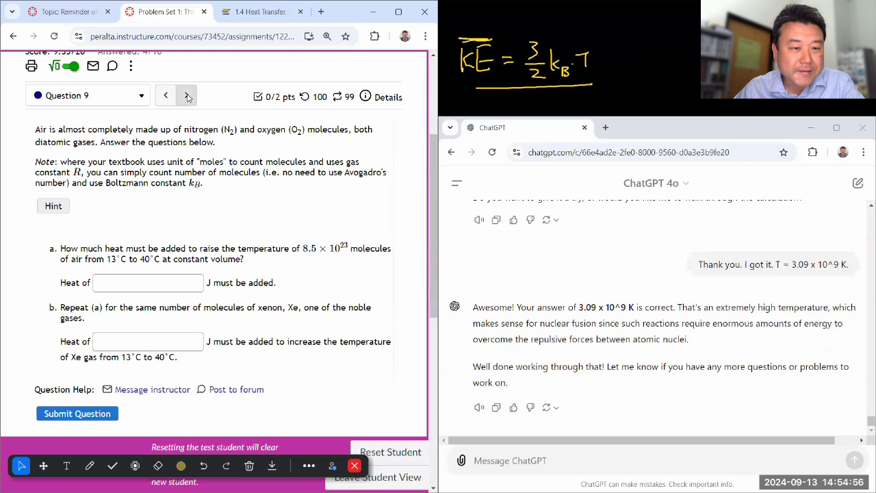
left_click(186, 96)
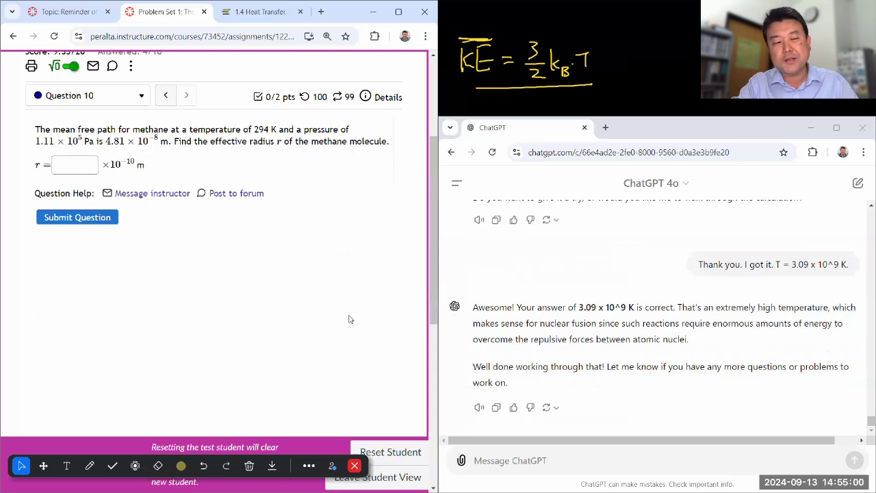
- Snip a screenshot of the Question 10 methane question text
key("super+shift+s")
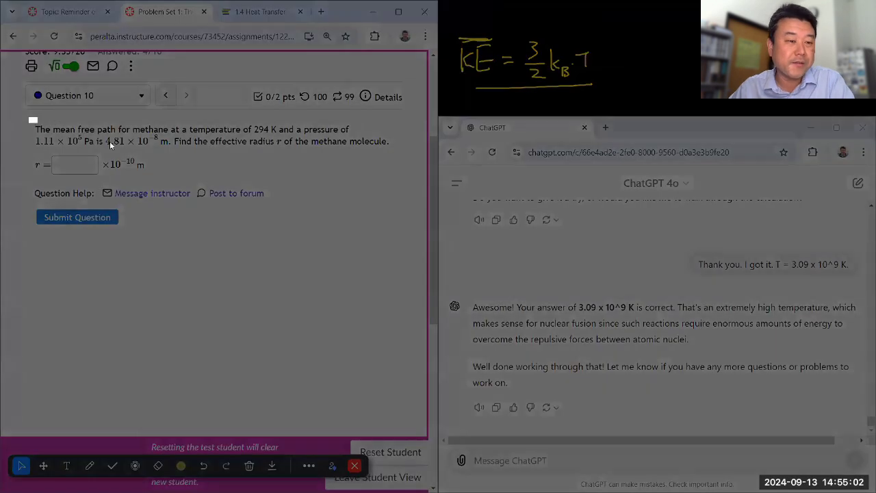
left_click_drag(145, 147, 343, 173)
left_click_drag(373, 176, 394, 177)
left_click(565, 463)
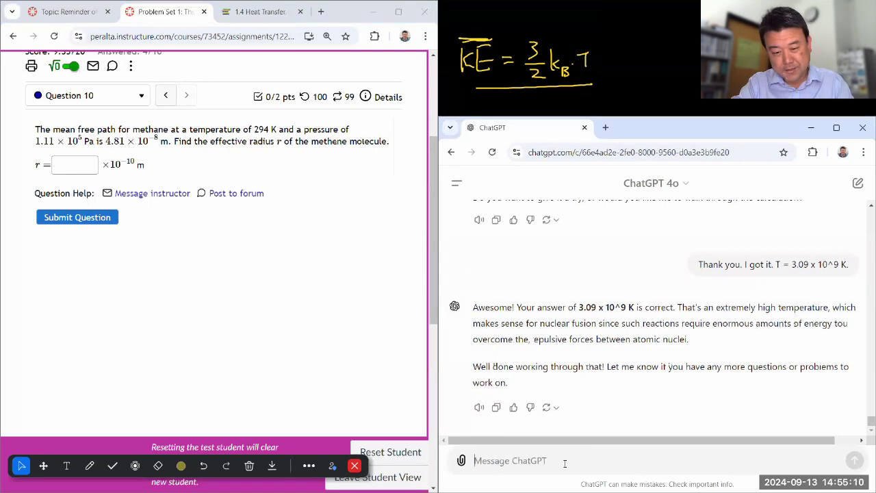
- Send ChatGPT the methane question snip with 'How about this one?' and highlight 'mean free path'
type("How about this one?")
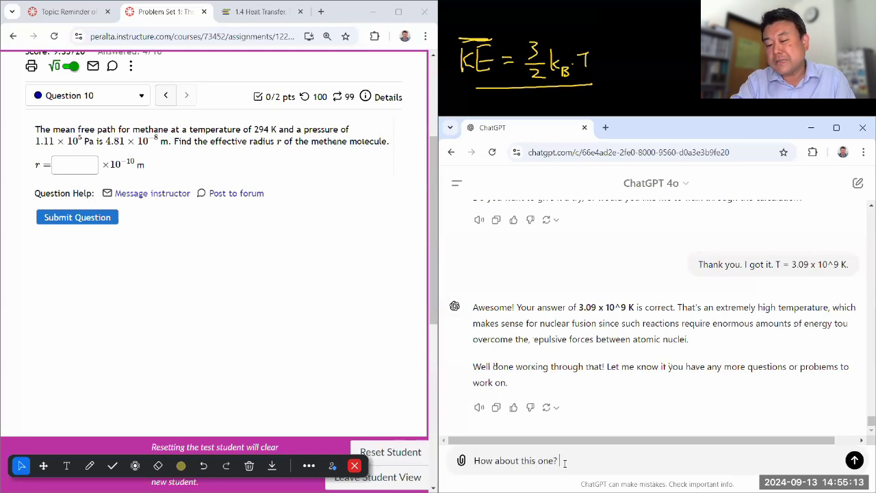
key("ctrl+v")
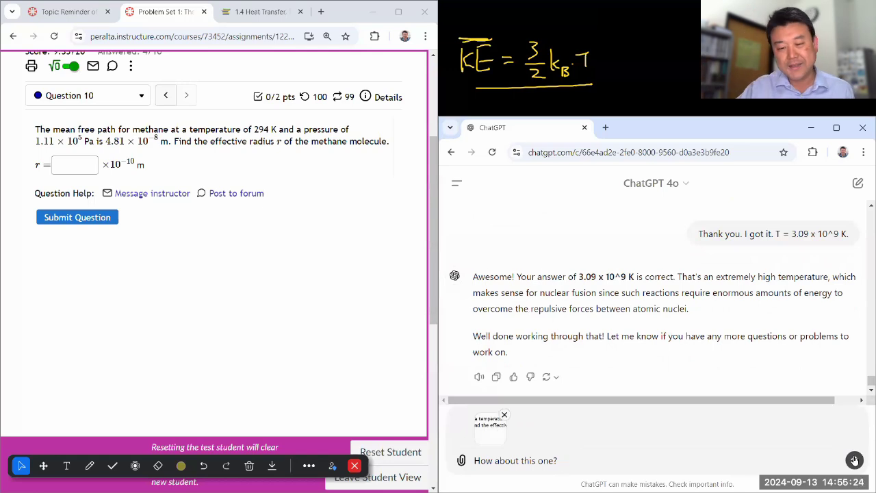
left_click(854, 460)
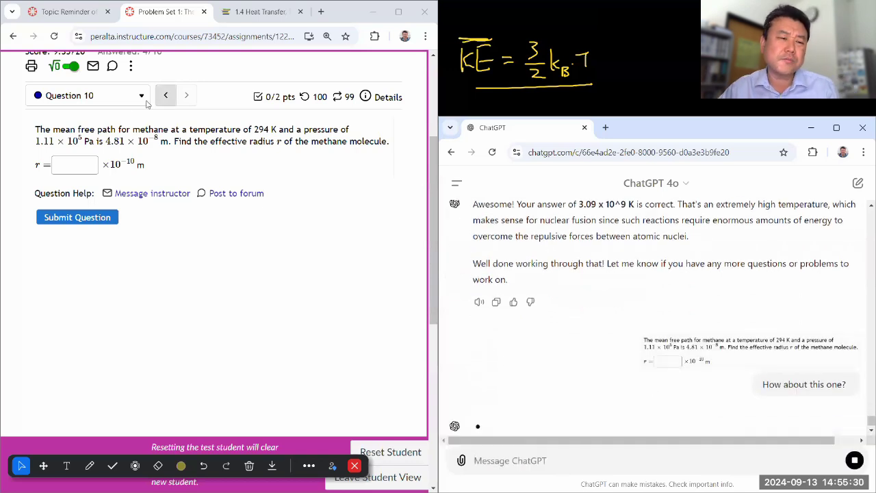
left_click_drag(55, 131, 118, 130)
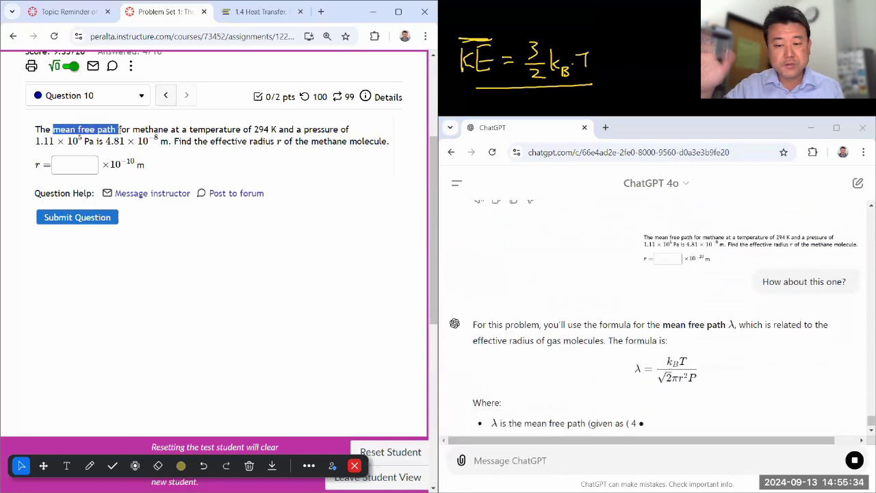
left_click(479, 324)
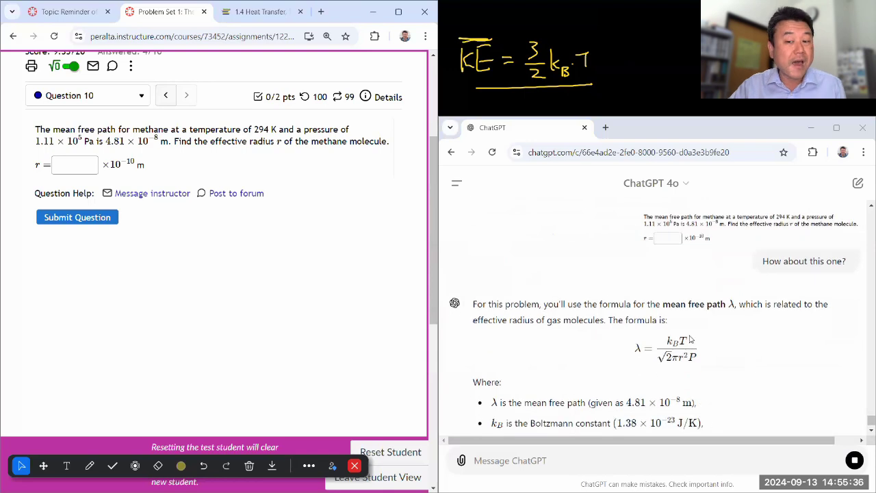
- In OpenStax, expand Chapter 2 and read through section 2.1 Molecular Model of an Ideal Gas
left_click(260, 12)
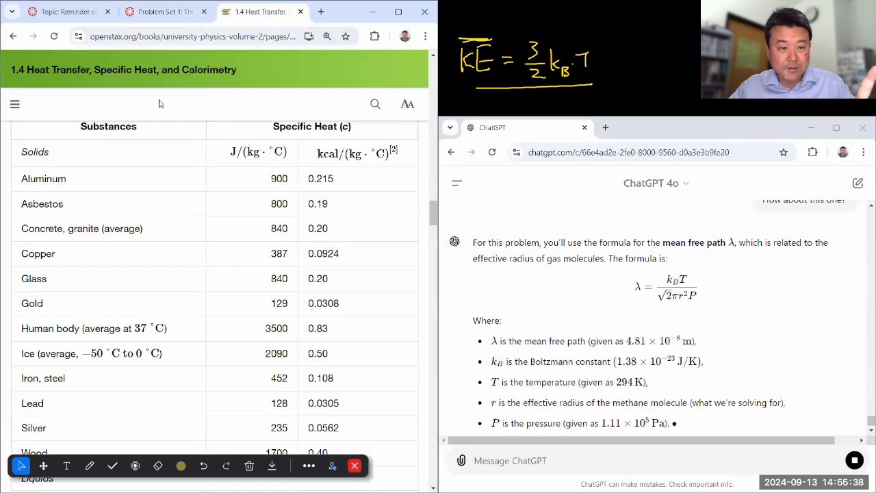
left_click(17, 107)
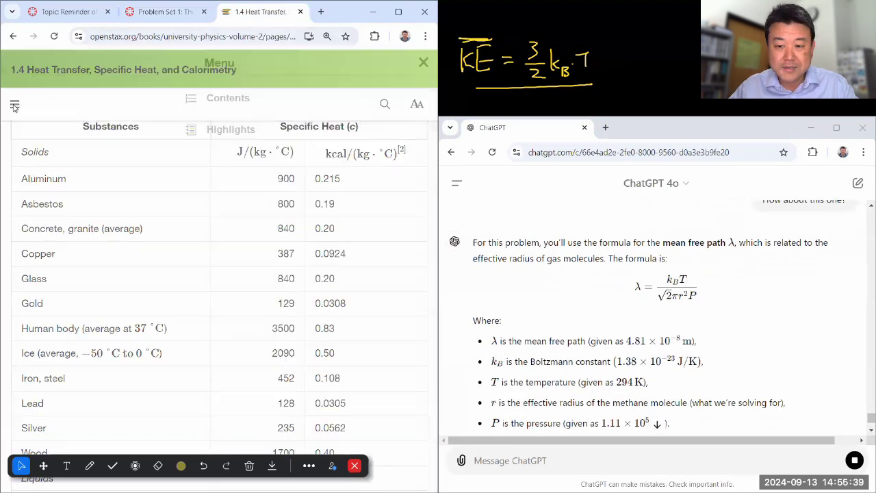
left_click(210, 98)
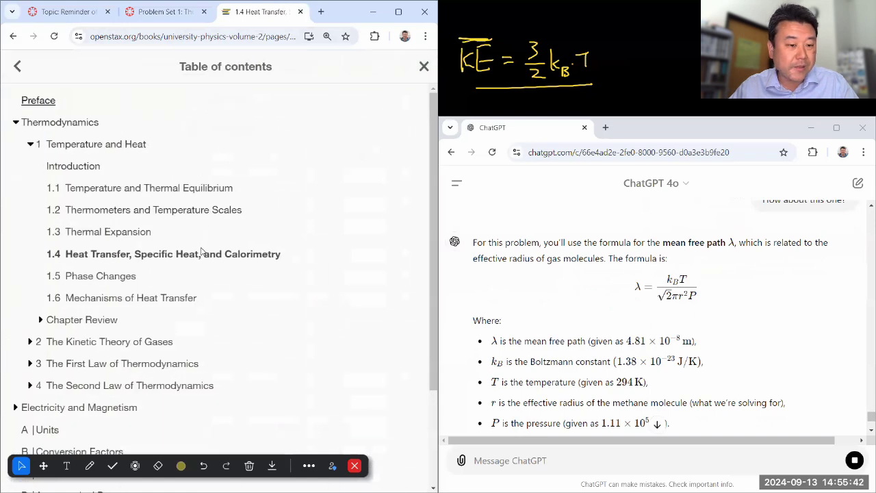
left_click(98, 342)
scroll(113, 322, "down", 2)
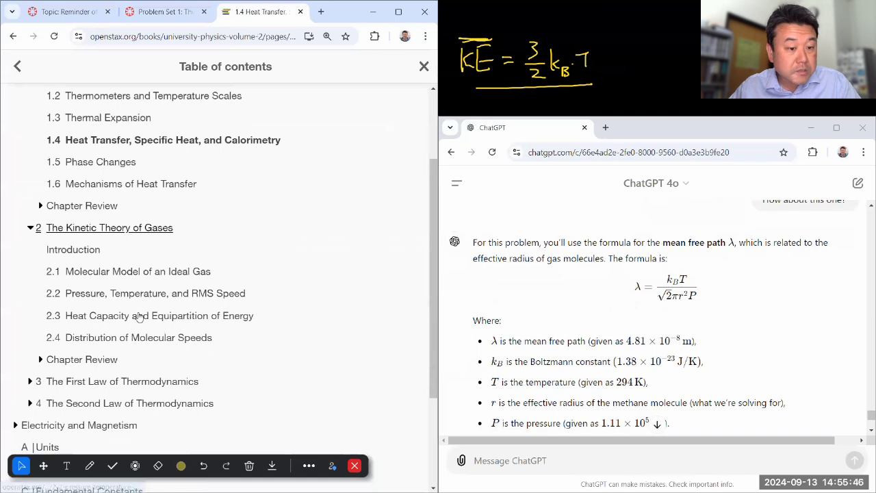
left_click(134, 274)
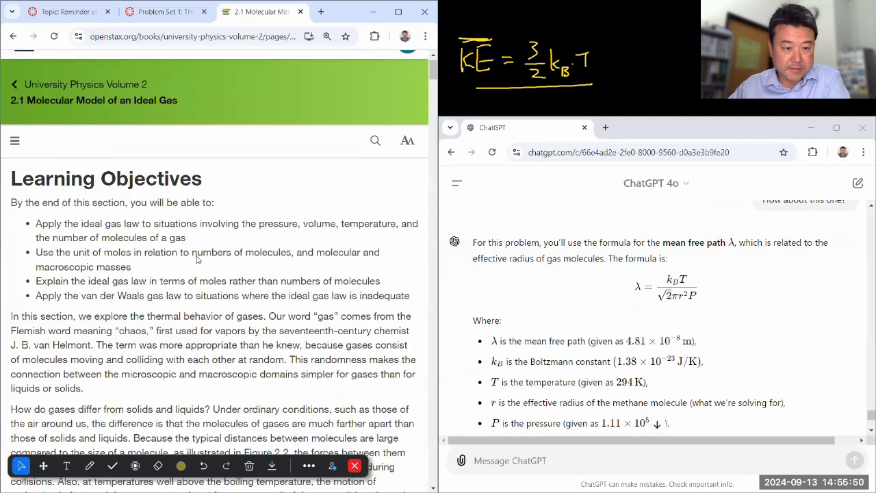
scroll(185, 267, "down", 15)
scroll(175, 284, "down", 20)
scroll(175, 288, "down", 20)
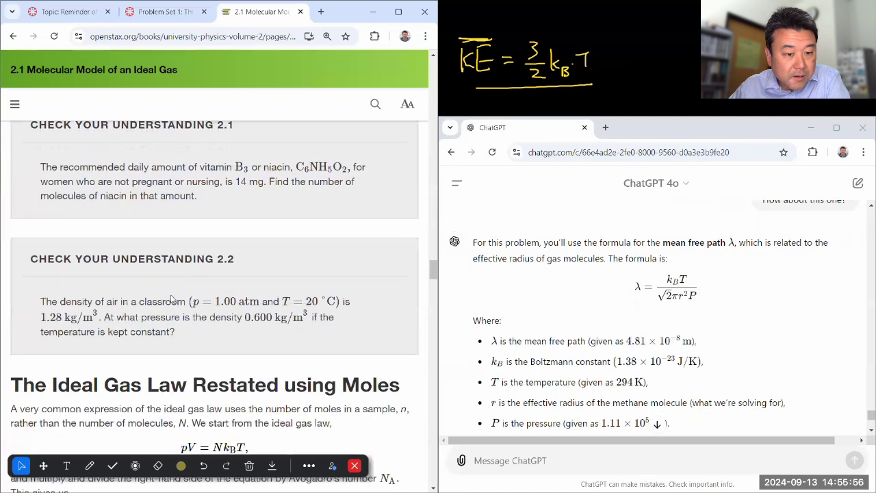
scroll(171, 299, "down", 20)
scroll(173, 296, "down", 20)
scroll(175, 294, "down", 20)
scroll(178, 296, "down", 5)
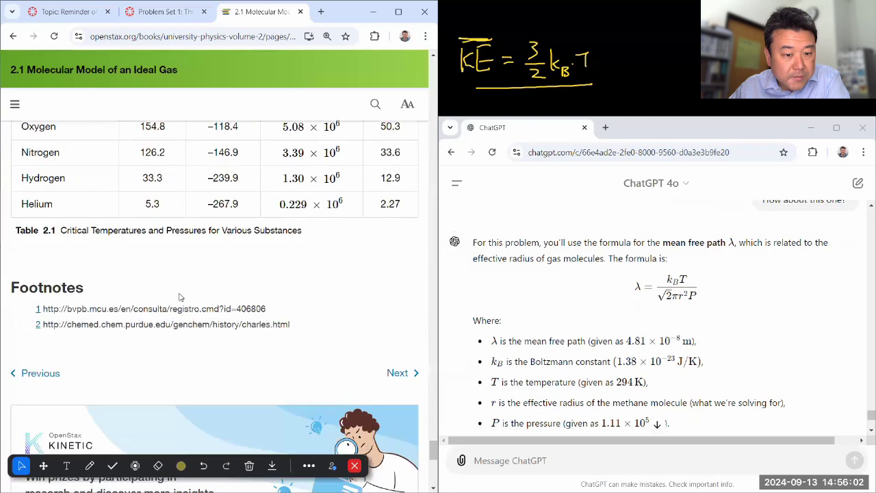
- Open section 2.4 Distribution of Molecular Speeds, skim it, and reopen the navigation menu
left_click(17, 107)
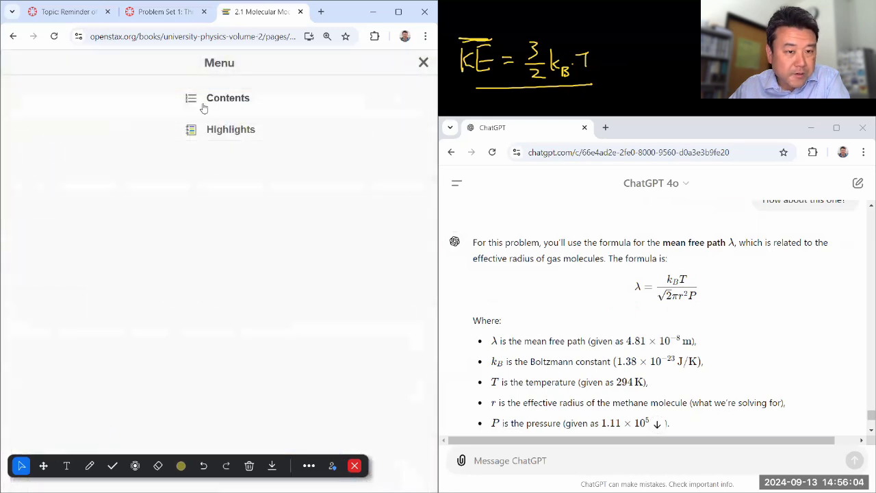
left_click(206, 103)
scroll(171, 342, "down", 2)
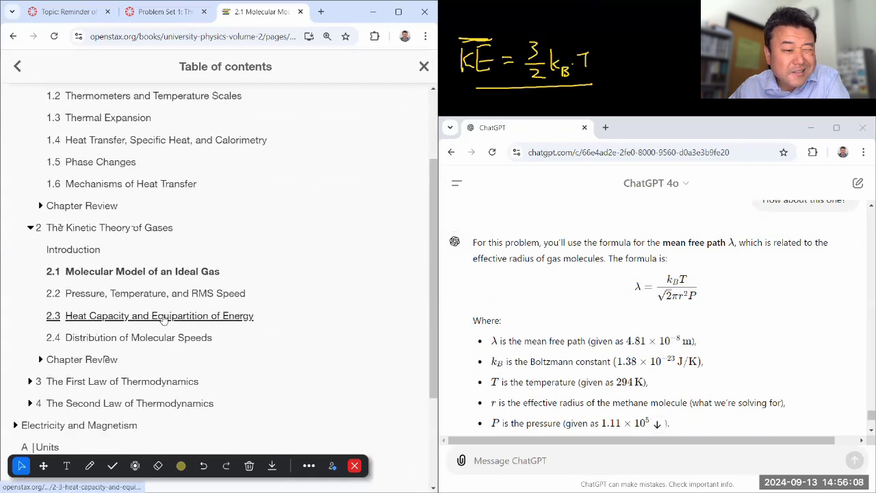
left_click(157, 340)
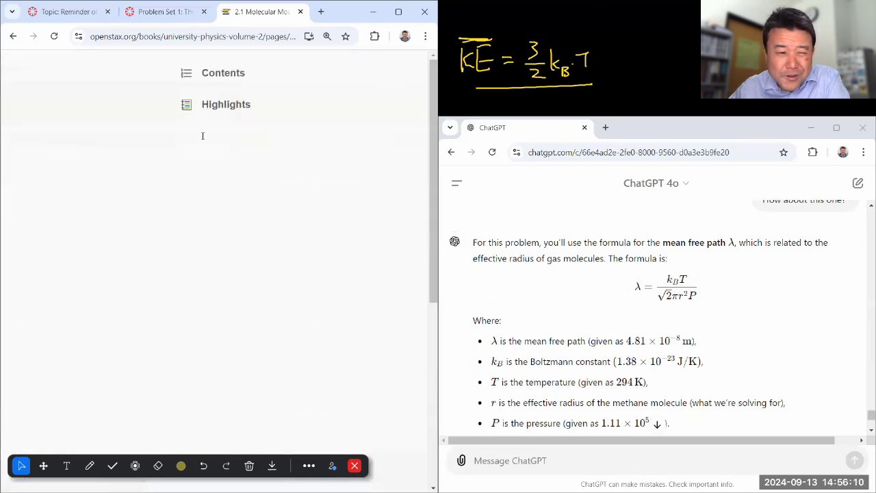
scroll(204, 253, "down", 4)
scroll(204, 253, "down", 15)
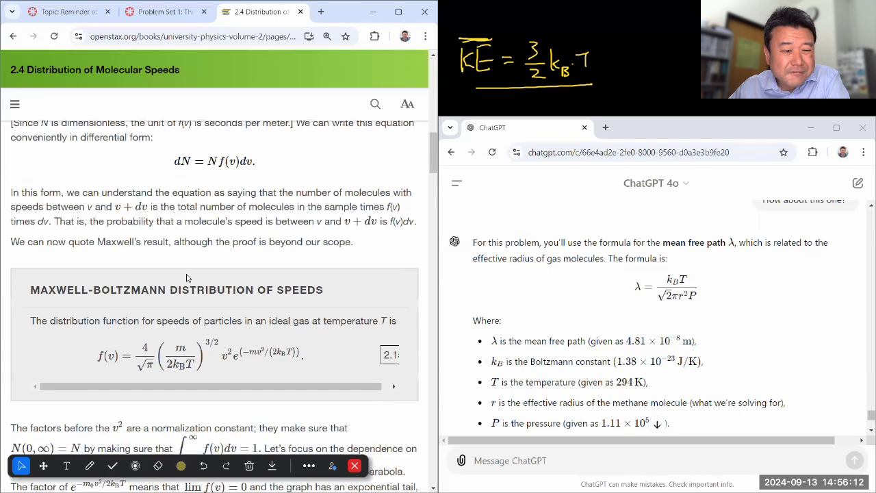
scroll(186, 275, "down", 6)
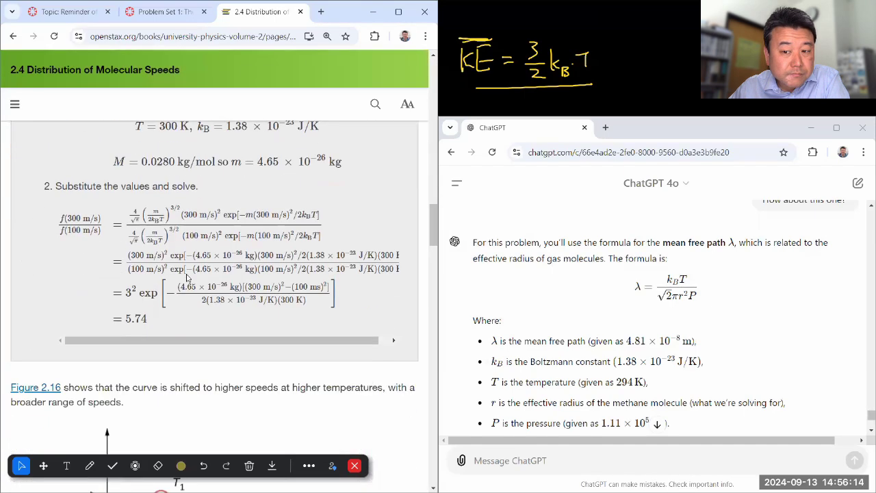
scroll(186, 276, "down", 15)
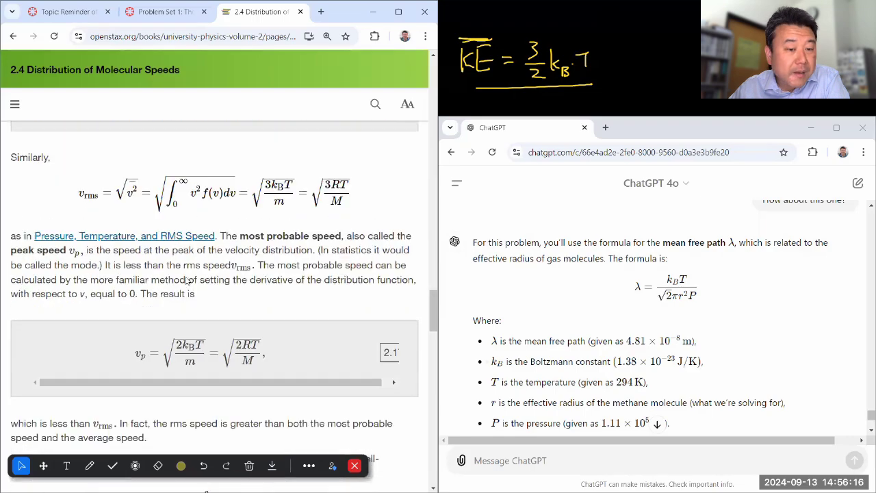
scroll(186, 278, "down", 15)
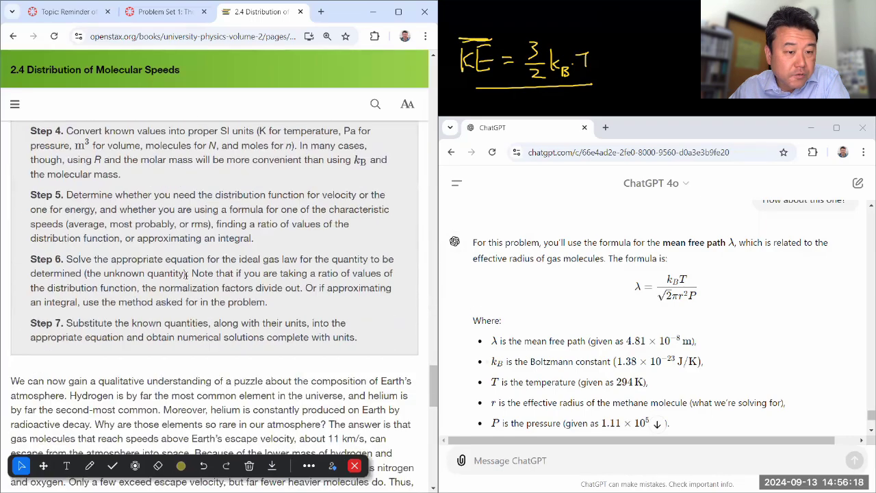
scroll(183, 280, "down", 5)
scroll(181, 281, "up", 20)
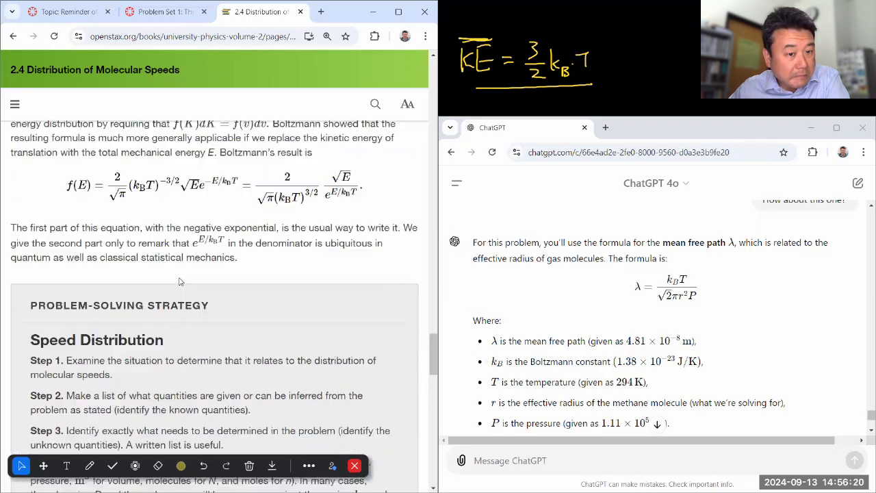
scroll(180, 281, "up", 15)
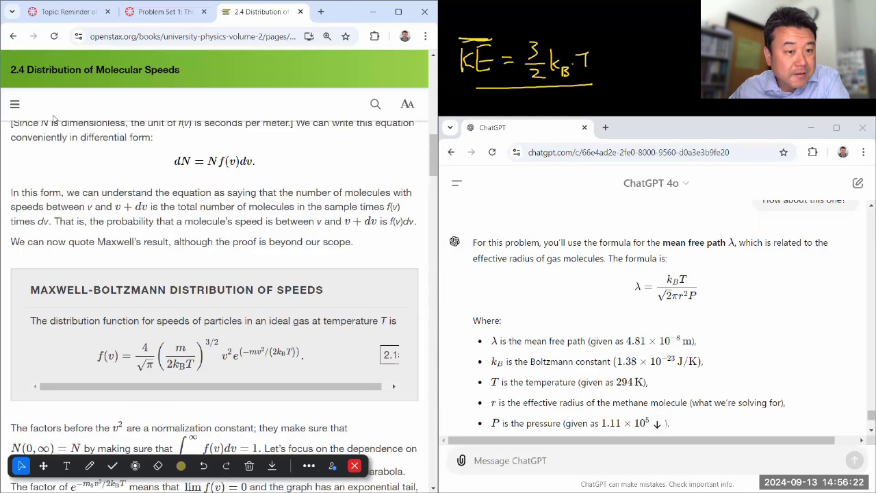
left_click(15, 106)
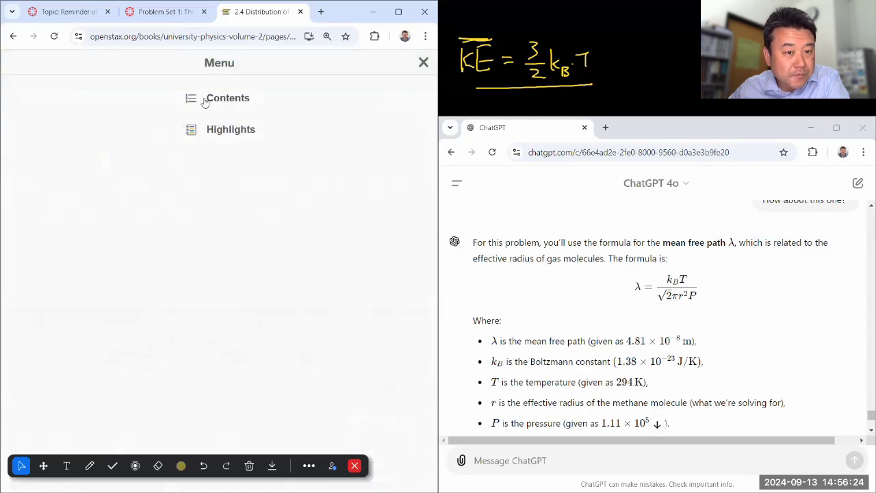
scroll(141, 315, "down", 2)
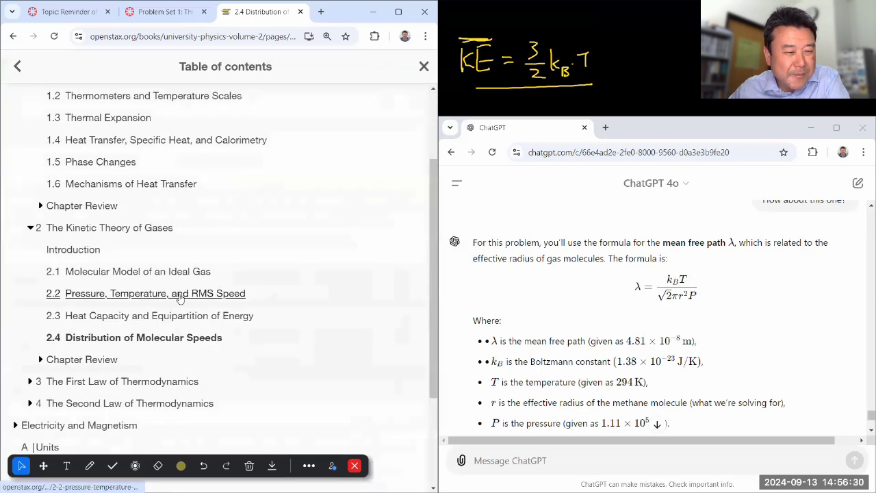
- Open section 2.2 Pressure, Temperature, and RMS Speed and scroll down to Mean Free Path
left_click(217, 295)
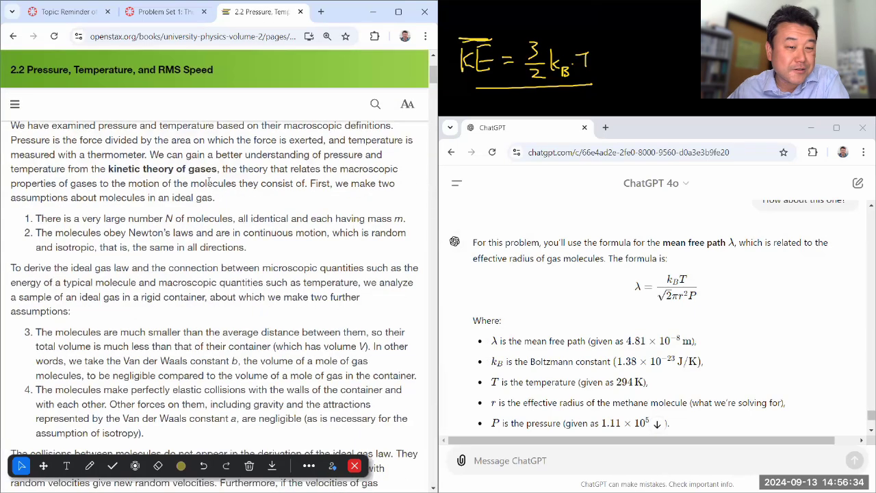
scroll(209, 189, "down", 10)
scroll(204, 191, "down", 10)
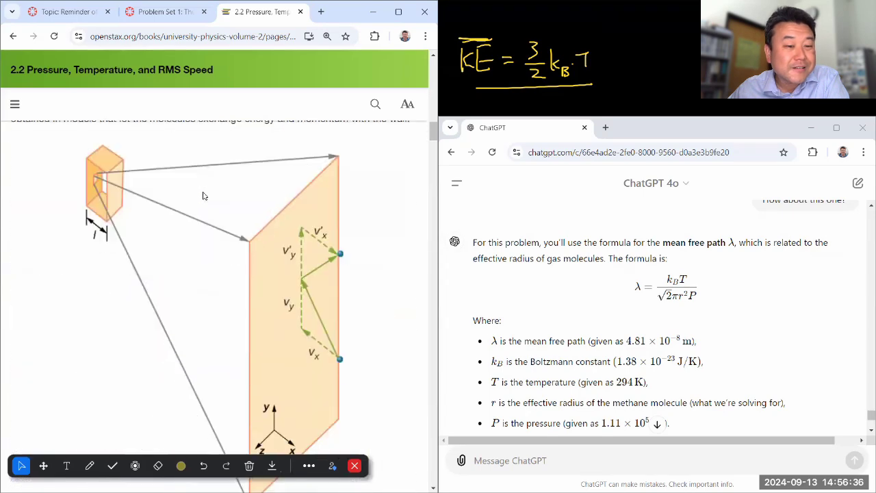
scroll(203, 230, "down", 10)
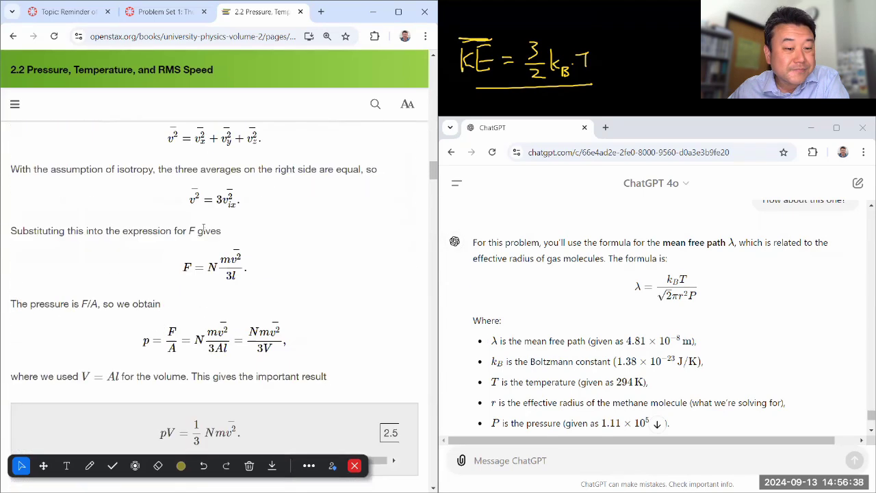
scroll(204, 230, "down", 6)
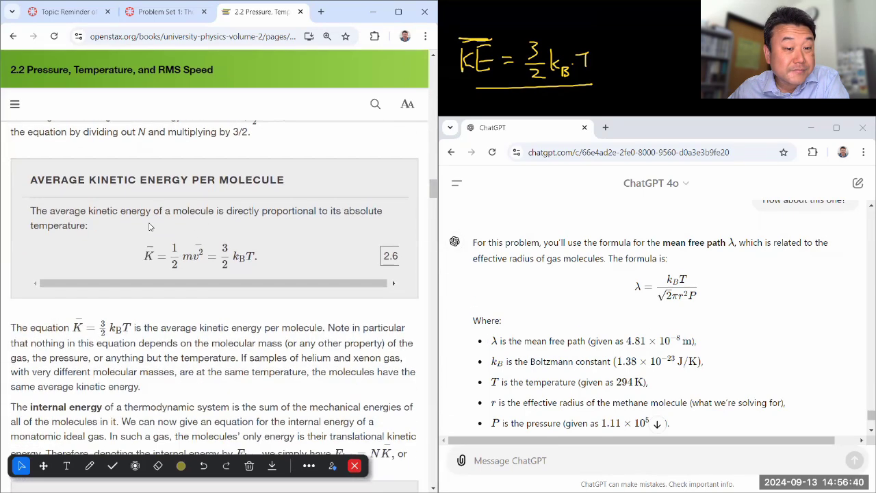
scroll(236, 212, "down", 12)
scroll(234, 222, "down", 12)
scroll(235, 215, "down", 15)
scroll(236, 214, "up", 3)
scroll(205, 226, "down", 15)
scroll(184, 234, "down", 12)
scroll(198, 148, "down", 3)
scroll(183, 193, "up", 3)
scroll(198, 219, "down", 1)
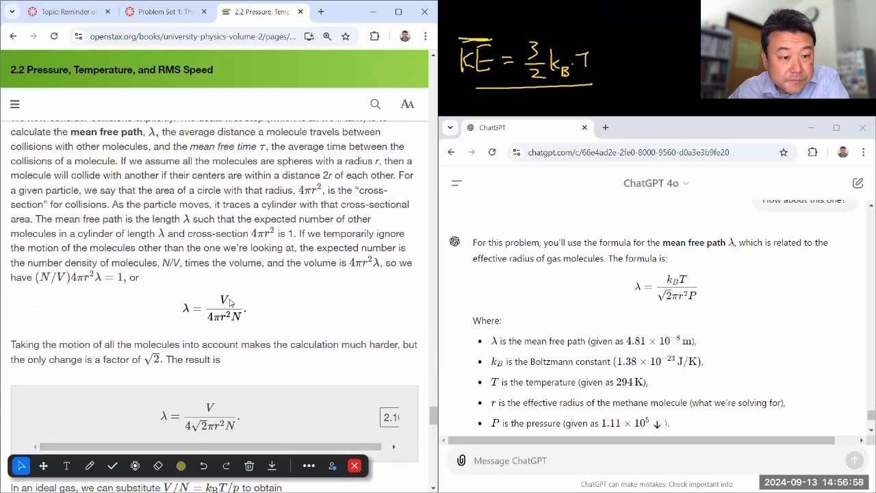
scroll(228, 301, "down", 4)
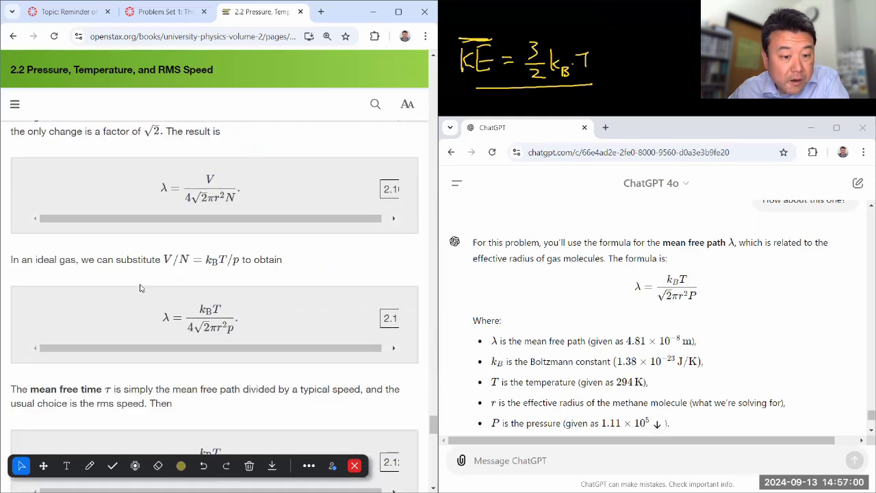
- Highlight the V/N = k_BT/p substitution and scroll to the formula λ = k_BT/(4√2πr²p)
left_click_drag(165, 259, 252, 261)
left_click(261, 278)
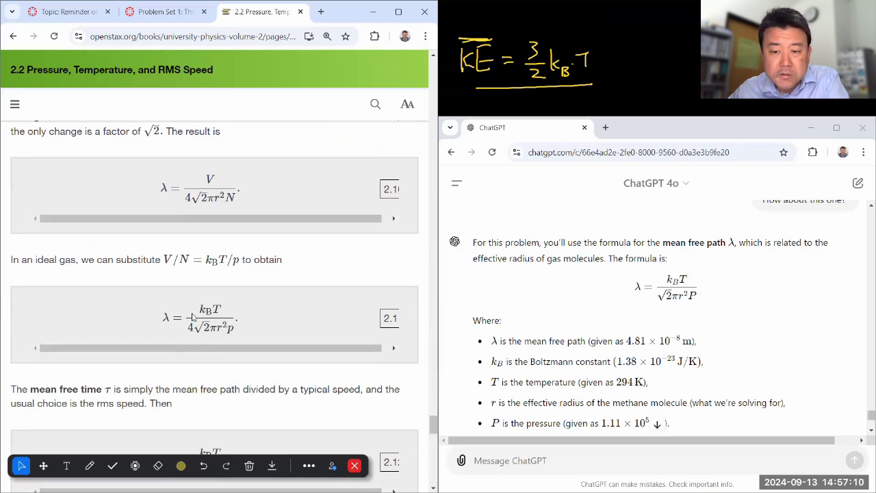
scroll(239, 319, "down", 2)
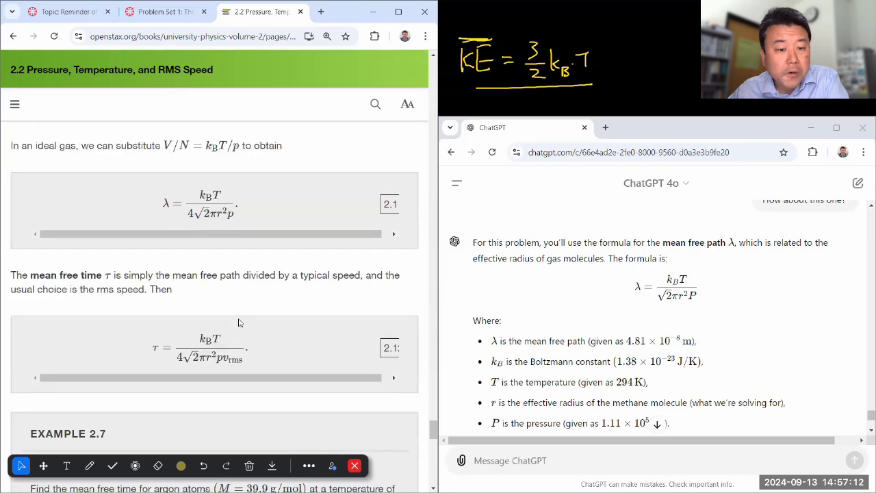
scroll(238, 323, "up", 1)
scroll(531, 332, "down", 3)
scroll(531, 332, "down", 1)
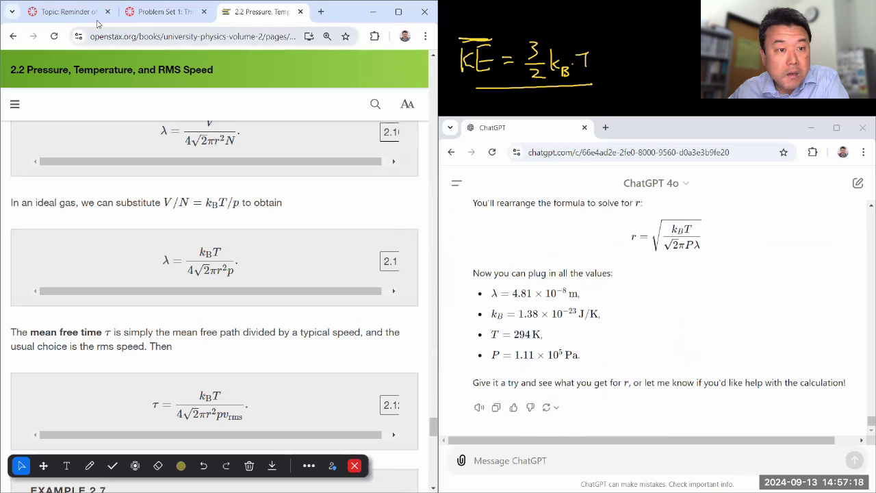
- Recheck the Canvas Problem Set 1 question, then bring Wolfram Alpha forward
left_click(92, 16)
left_click(162, 12)
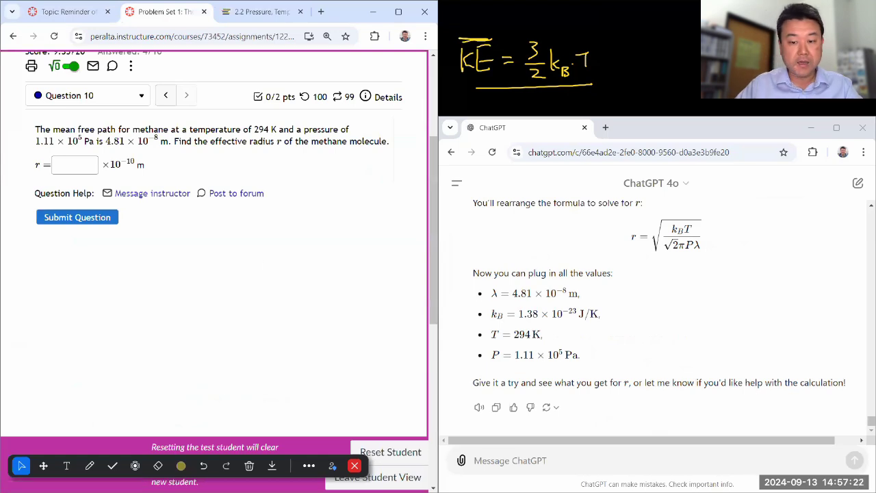
key("super")
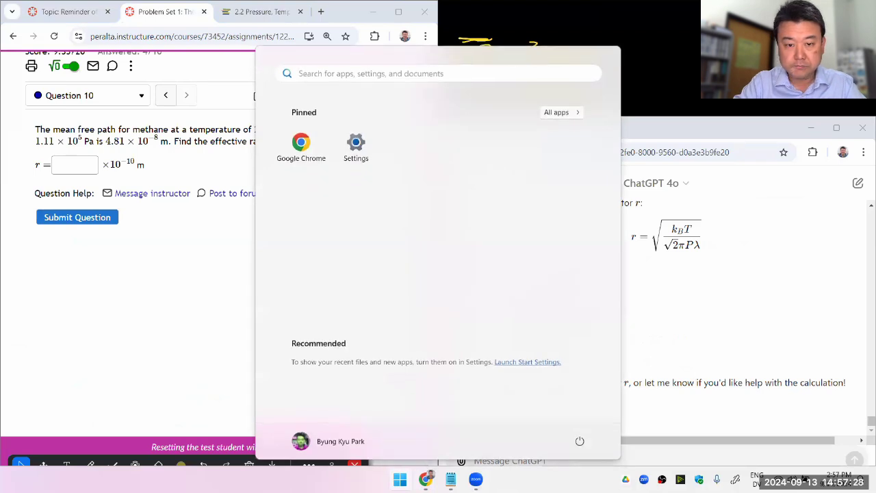
key("super")
key("super")
mouse_move(426, 479)
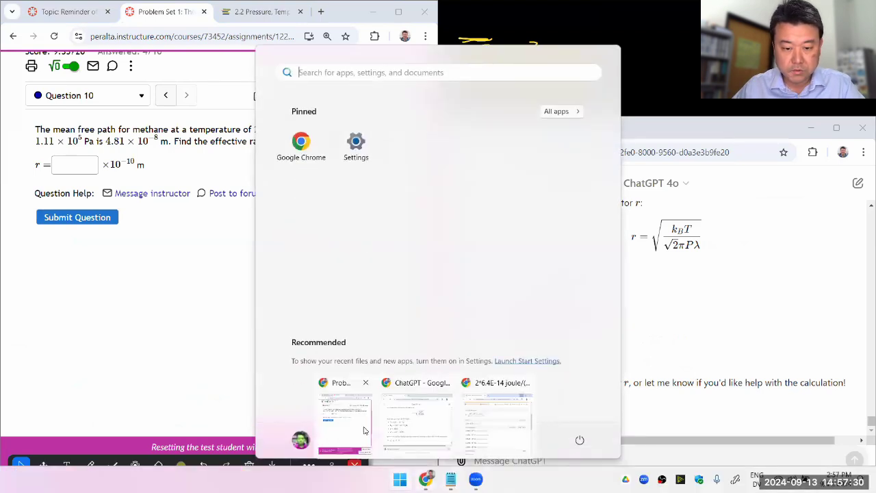
left_click(497, 417)
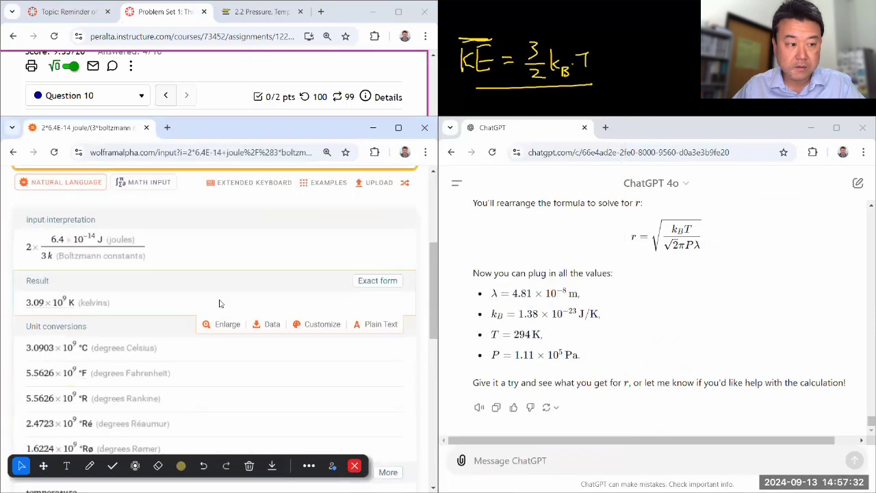
scroll(131, 254, "up", 1)
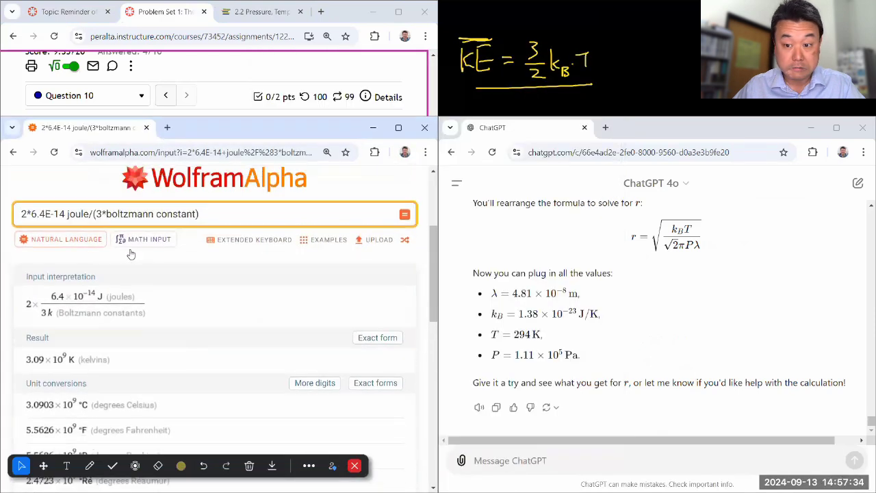
- Evaluate sqrt(boltzmann constant*294 kelvin/(sqrt(2)*pi*1.11E5 pascal*4.81E-8 meter)), giving 4.137×10^-10 m
triple_click(118, 214)
type("sqrt(")
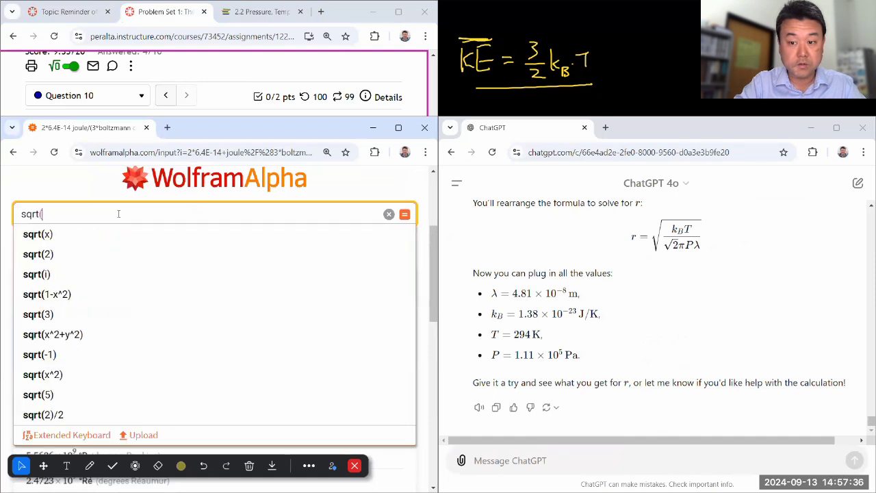
type("boltzman")
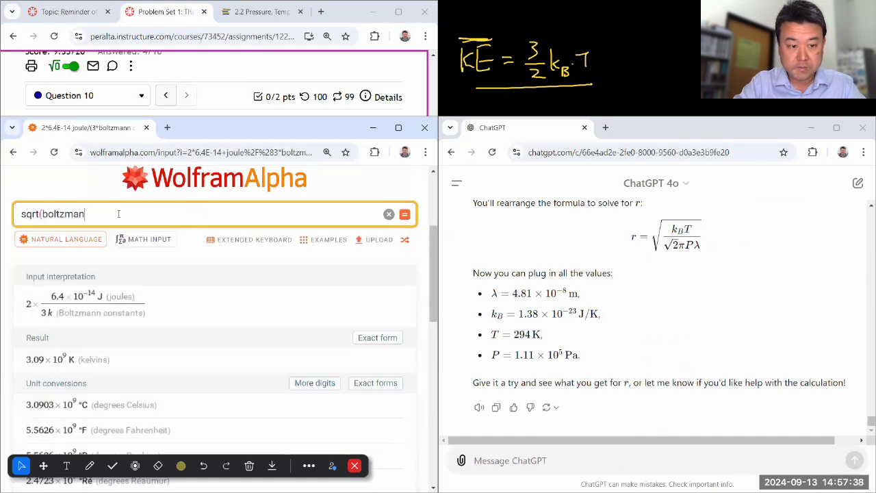
type("n canstant")
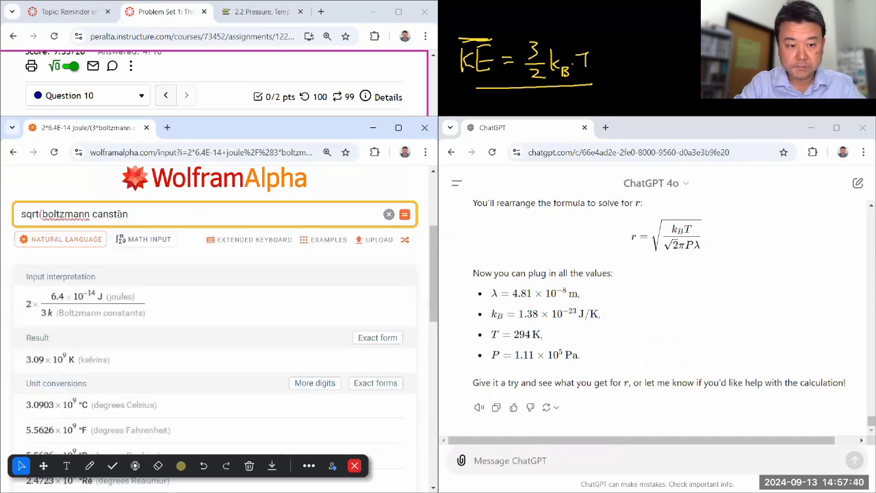
key("BackSpace")
key("BackSpace")
key("BackSpace")
key("BackSpace")
key("BackSpace")
type("onstant * ")
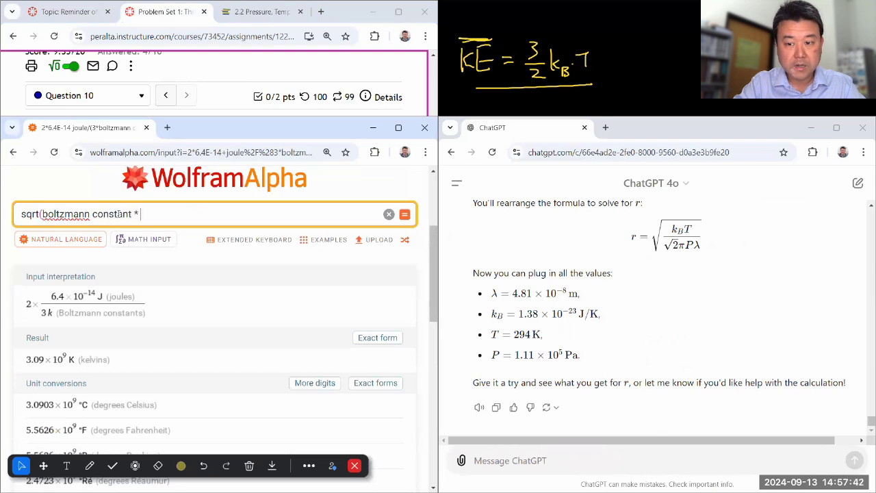
type("(294 kelv")
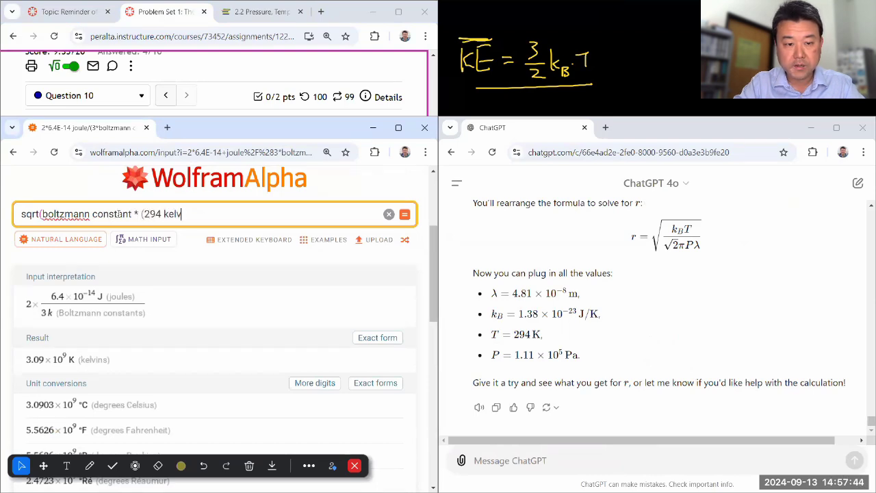
type("in) / (sqrt(2)*pi*")
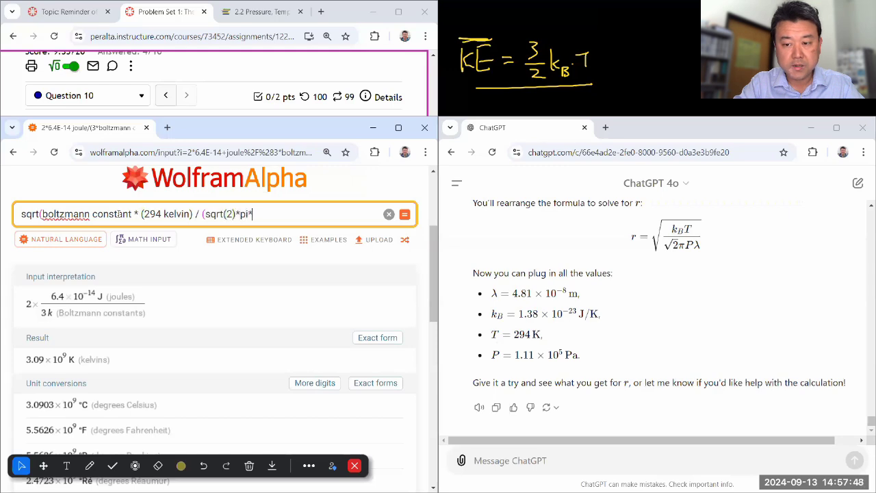
type("1.11E5")
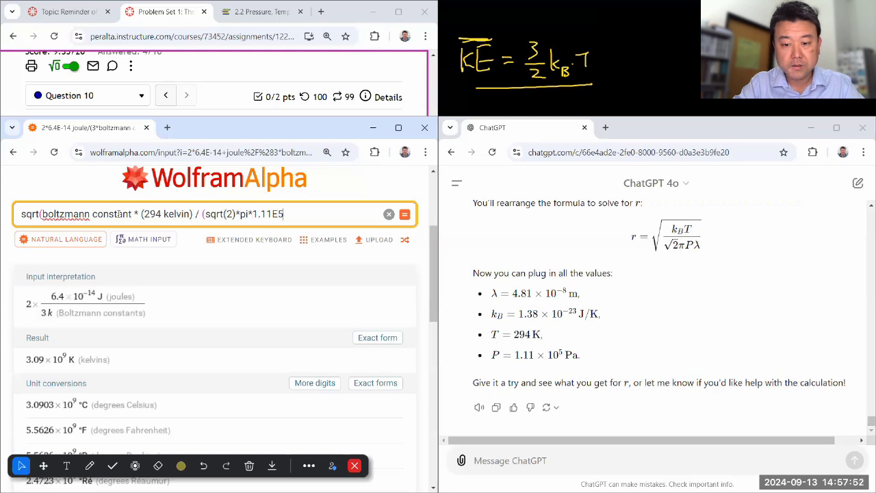
type(" pascal*4.81")
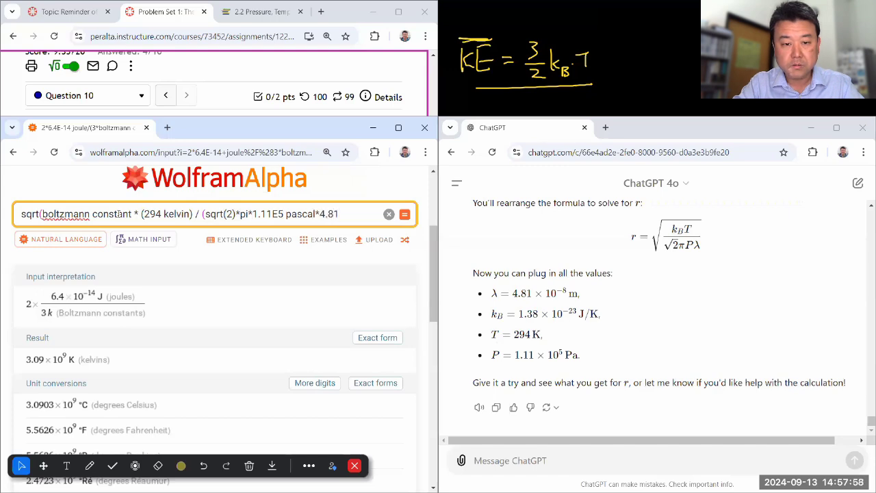
type("E-8 meter))")
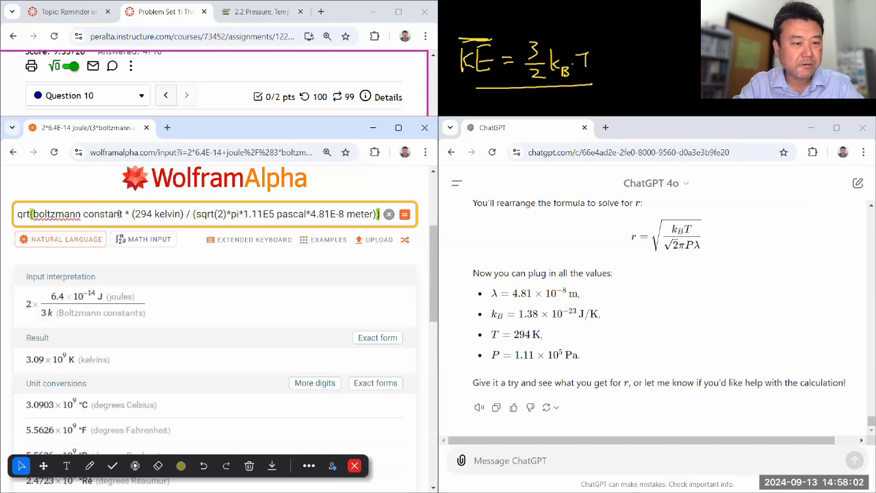
left_click(371, 127)
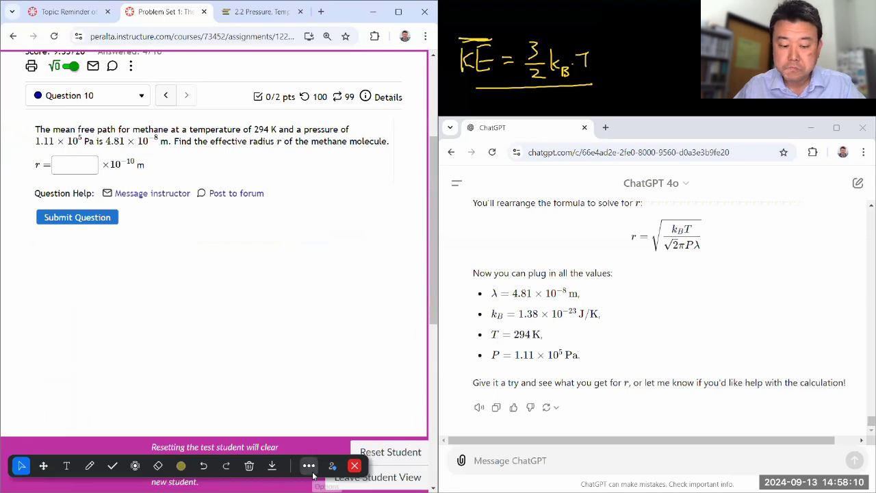
key("super")
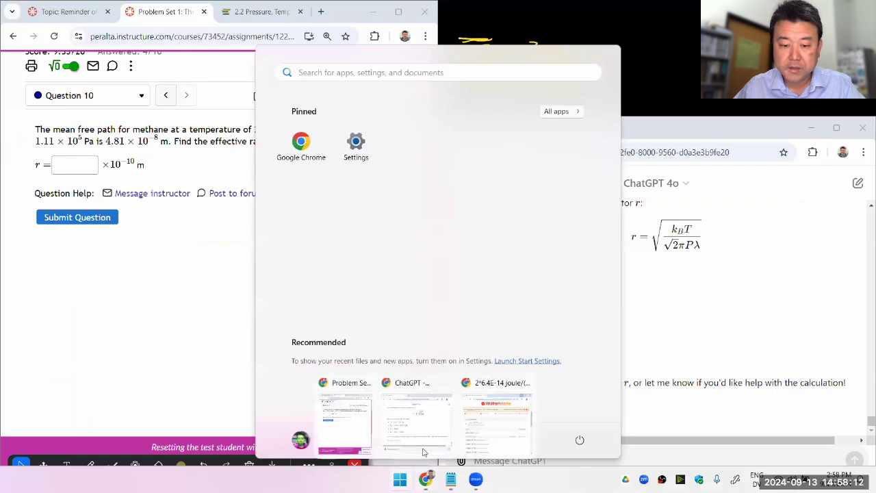
left_click(493, 416)
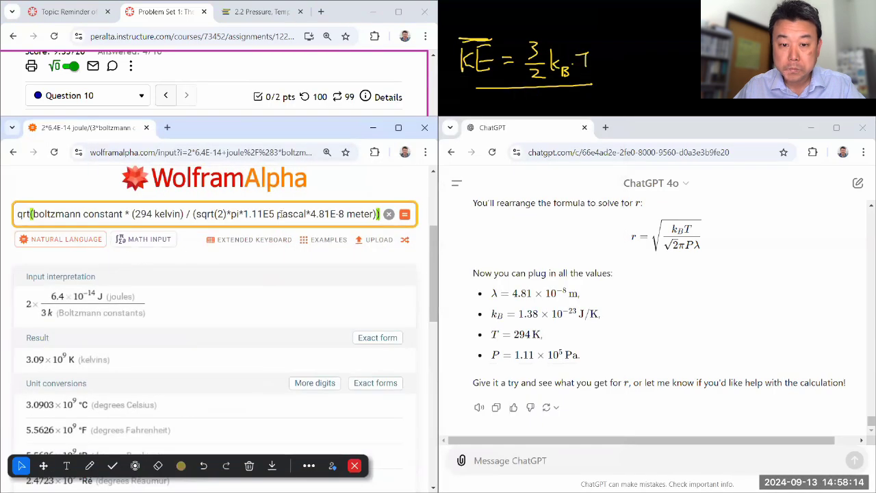
key("Return")
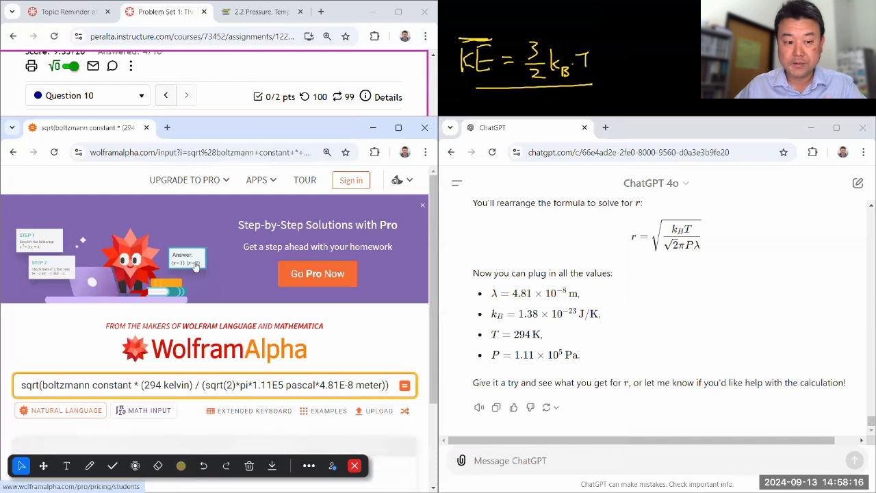
scroll(181, 316, "down", 5)
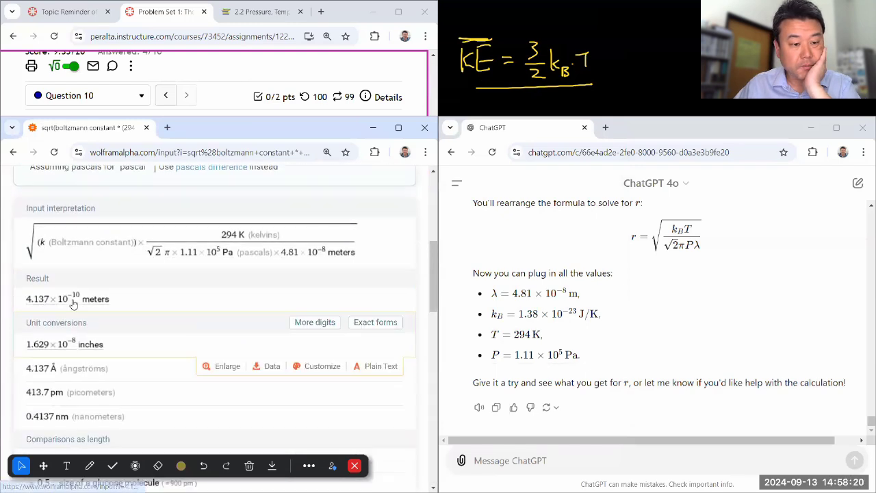
- Enter 4.137 as methane's radius in Canvas and submit it
left_click(373, 127)
left_click(77, 164)
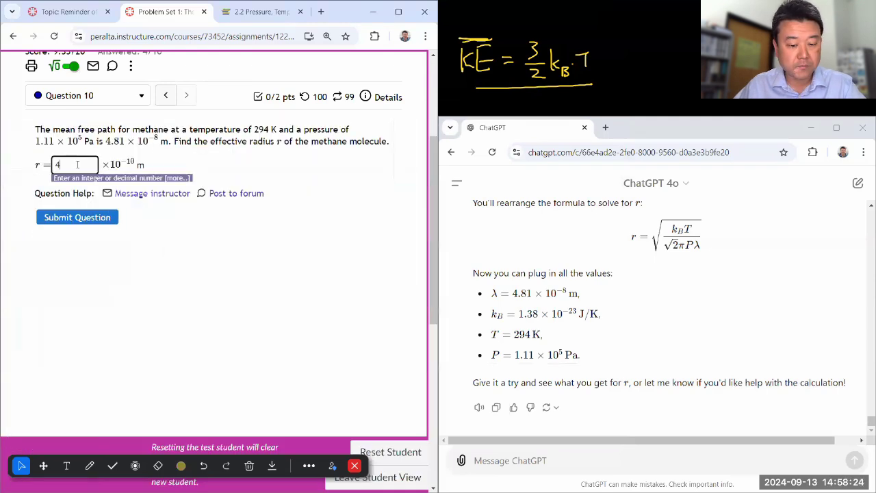
type("4.137")
left_click(89, 219)
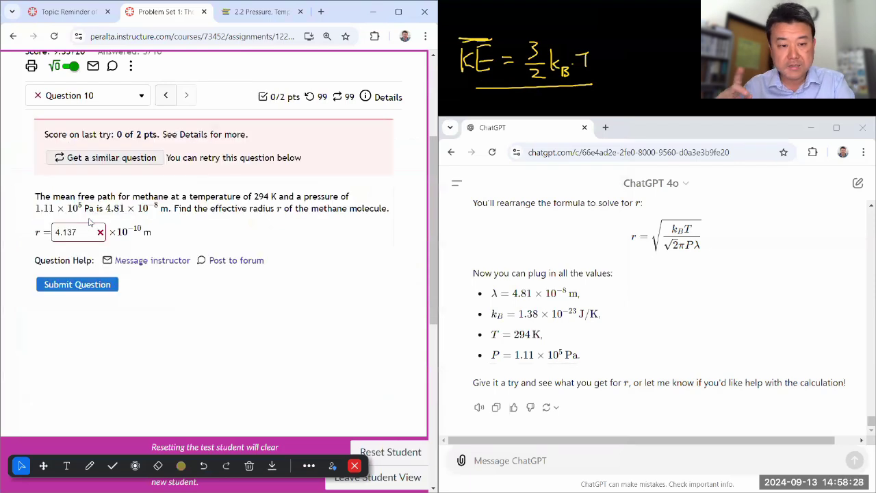
- Tell ChatGPT 'I tried it, and it says it's incorrect. What's up?', then 'Nope, Still wrong'
left_click(588, 460)
type("I tried it, and it says it's incorrect. What's up?")
key("Return")
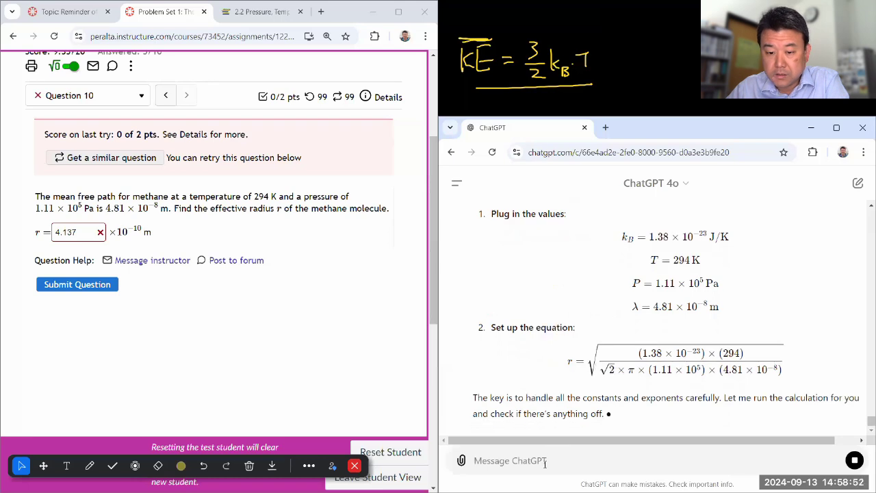
type("Note")
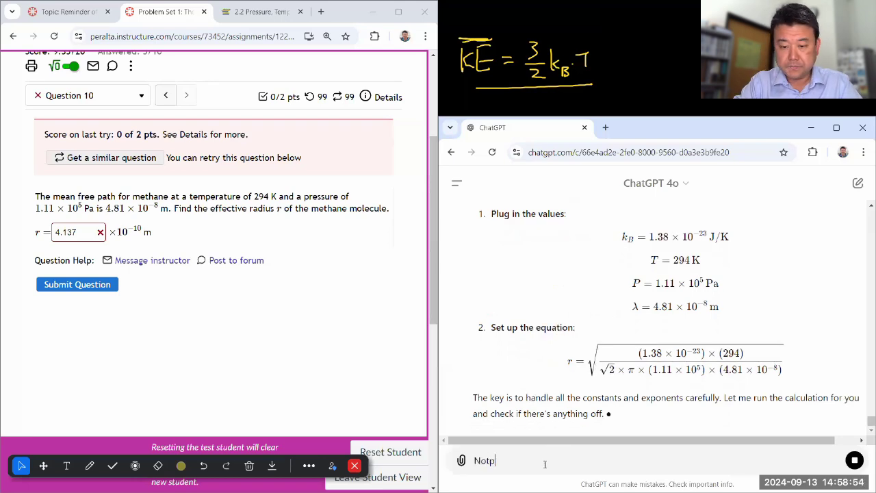
key("BackSpace")
type("pe, Still wrong.")
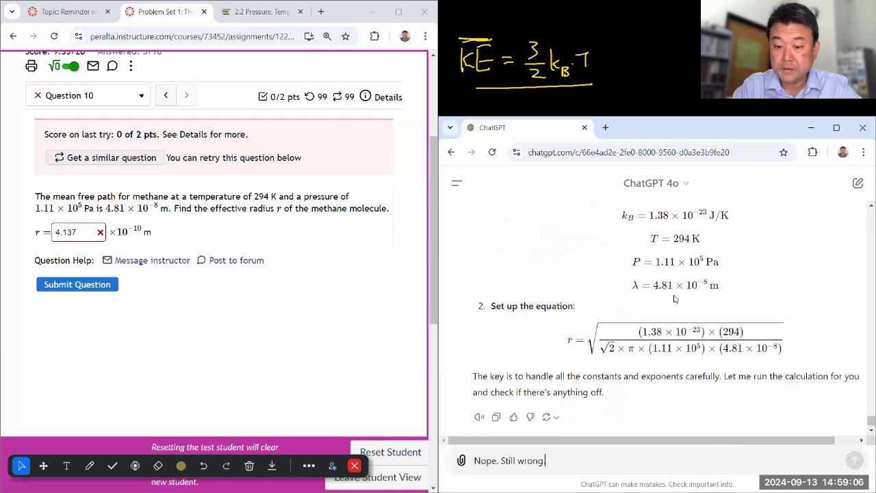
key("Return")
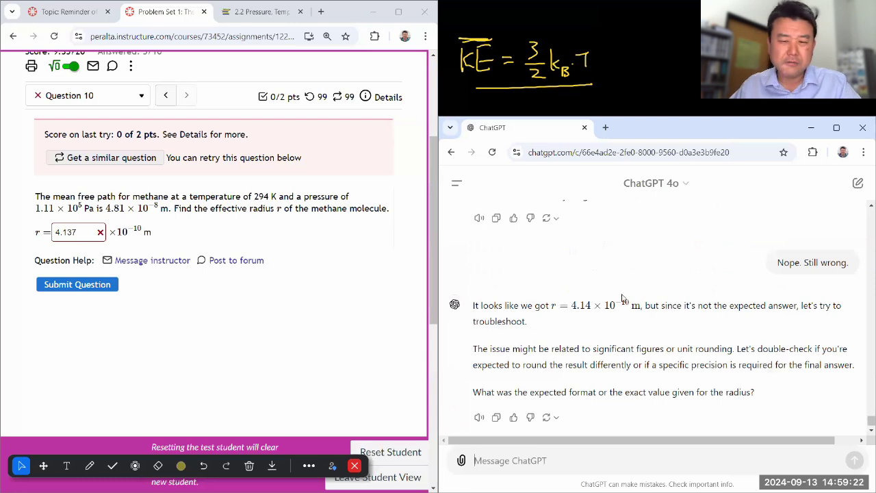
- Find equations 2.10–2.12 on the OpenStax pressure and temperature page, zoomed out to fit them
left_click(257, 11)
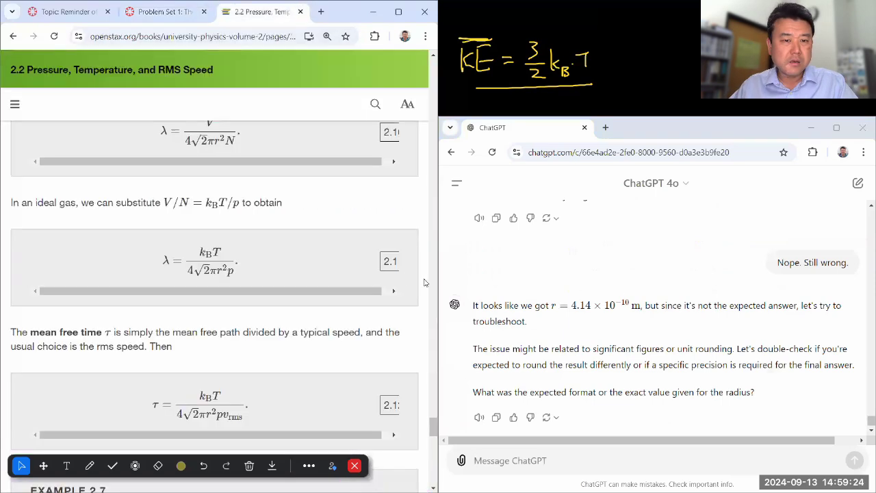
scroll(261, 326, "up", 2)
scroll(276, 251, "up", 3)
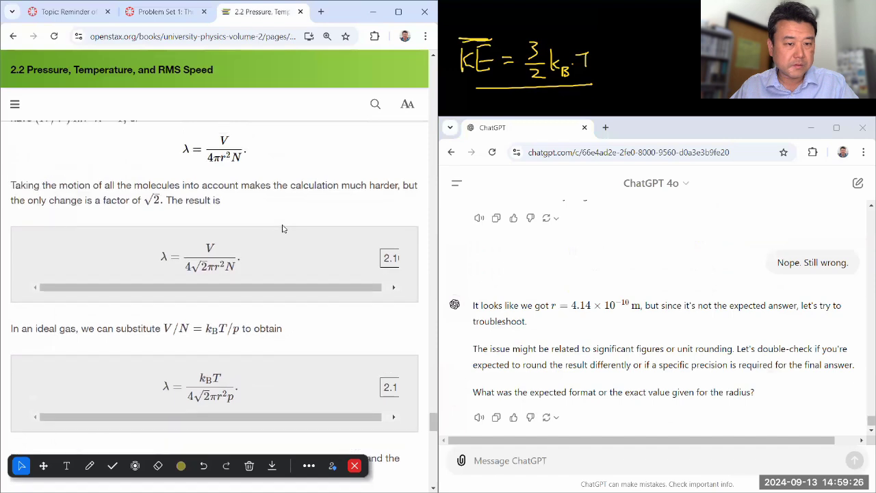
scroll(282, 229, "down", 3)
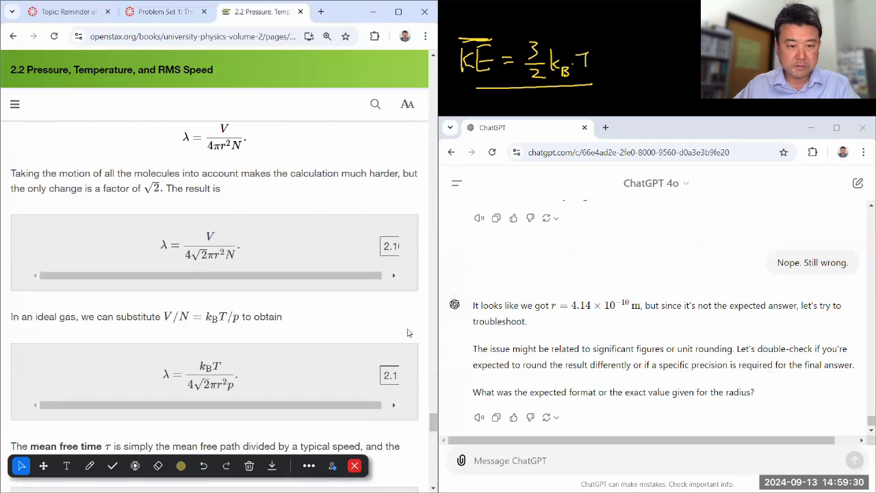
scroll(407, 333, "up", 1)
scroll(407, 333, "down", 1)
key("ctrl+minus")
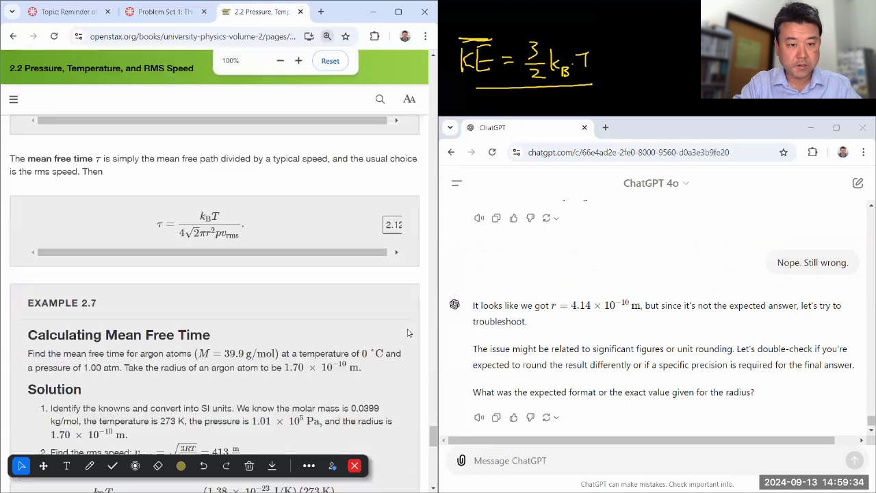
scroll(407, 333, "up", 3)
scroll(408, 332, "down", 1)
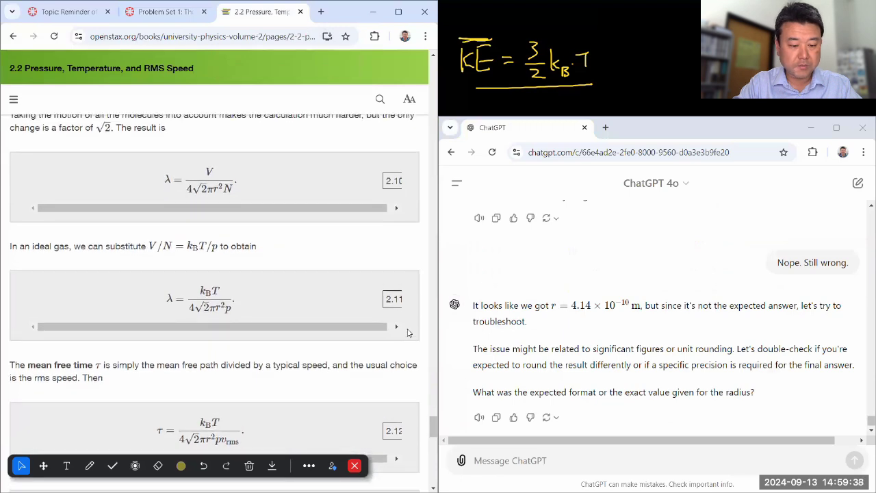
scroll(407, 333, "down", 1)
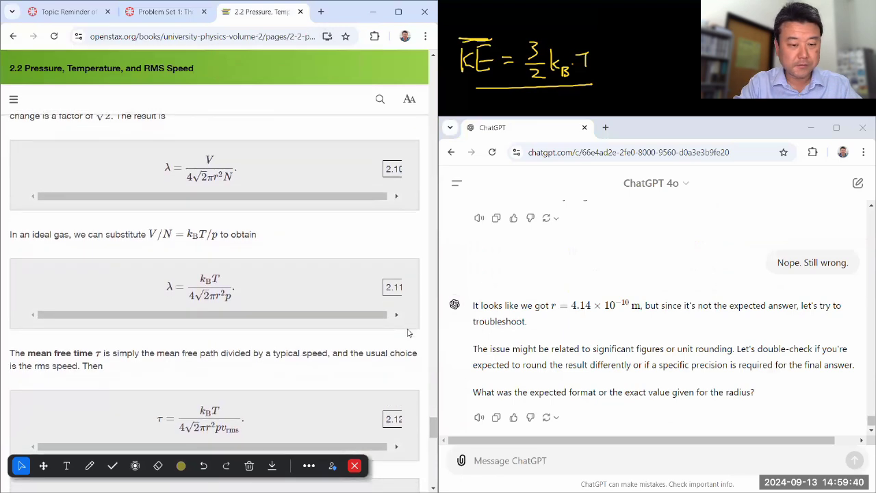
- Snip the mean free path equations and send them to ChatGPT saying 'We have this from the textbook, and I think the equation is wrong.'
key("super+shift+s")
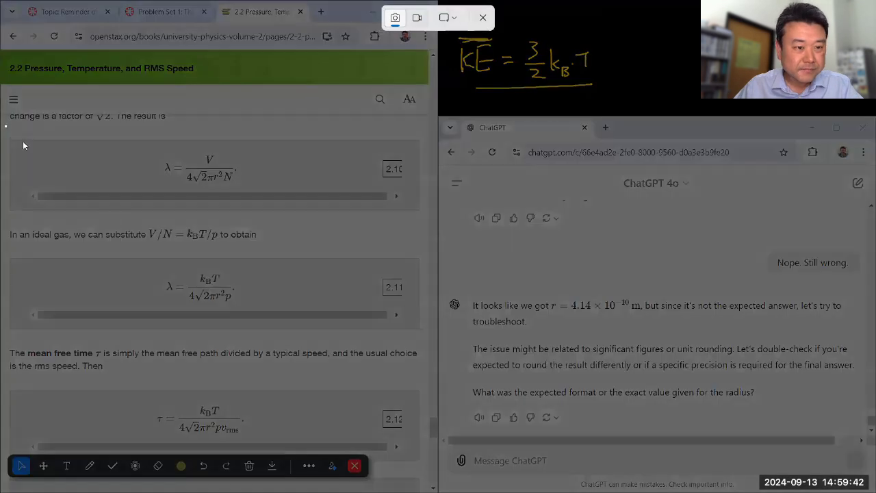
left_click_drag(29, 151, 423, 457)
left_click(494, 461)
key("ctrl+v")
type("We ha")
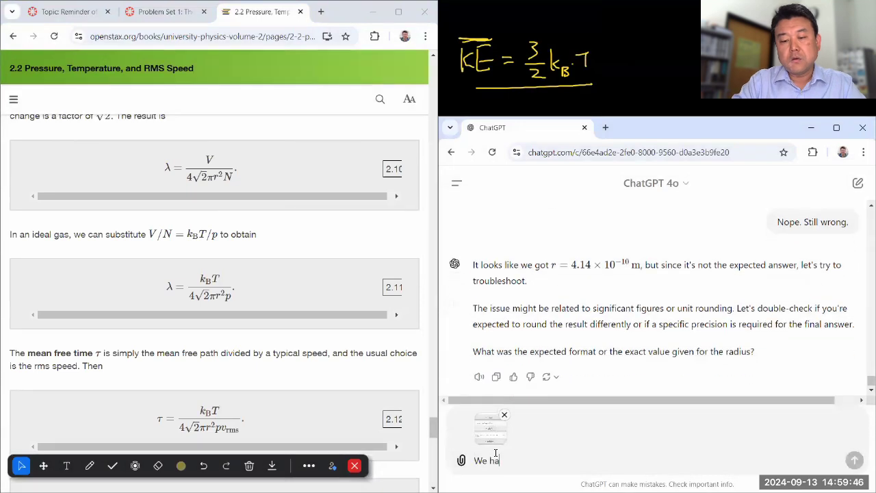
type("ve this from the textbo")
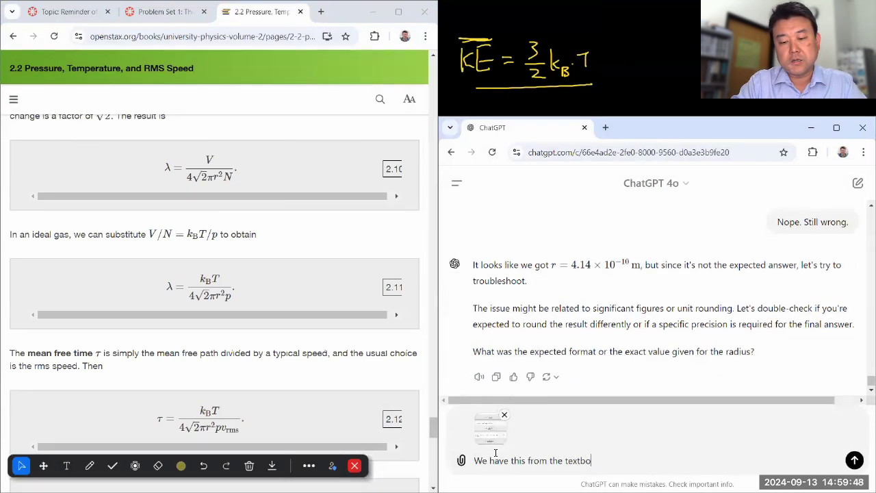
type("ok, and I think the equation is wrong.")
key("Return")
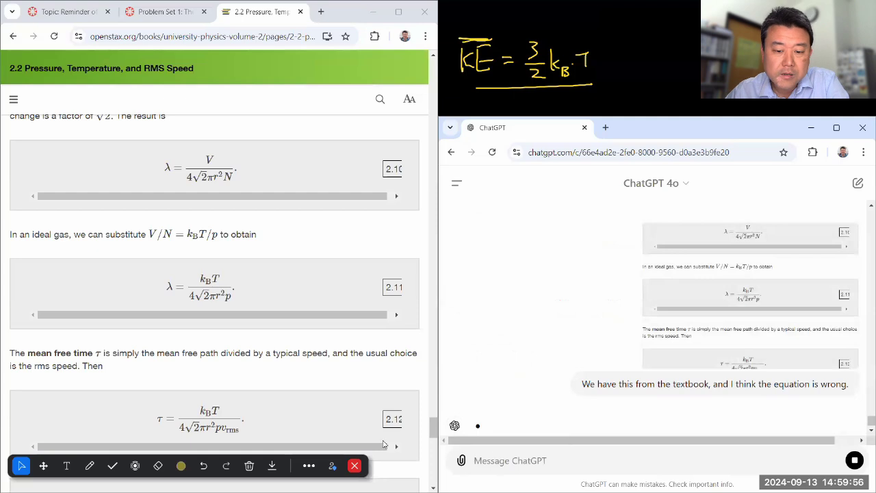
- Erase all on-screen handwriting and stretch the ChatGPT window to full height
left_click(249, 465)
left_click(244, 401)
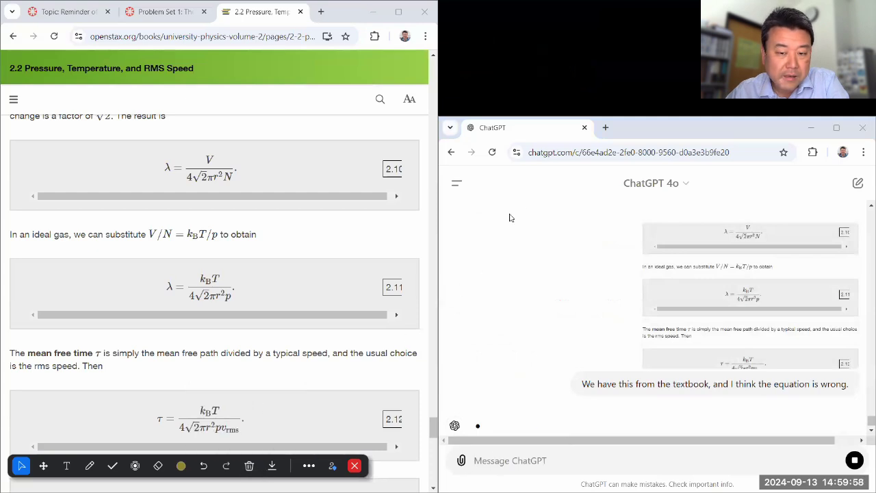
left_click_drag(618, 5, 618, 5)
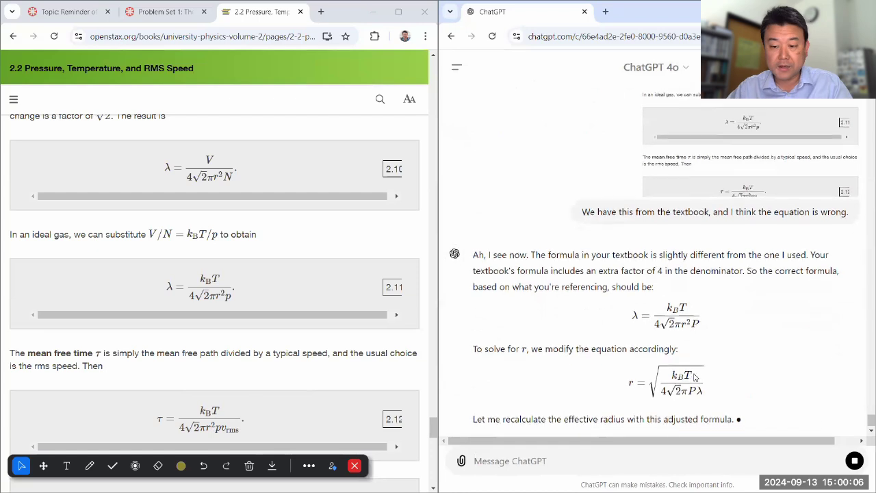
- Rerun the Wolfram Alpha radius query with 4* in the denominator, giving 2.068×10⁻¹⁰ m, then minimize it
key("super")
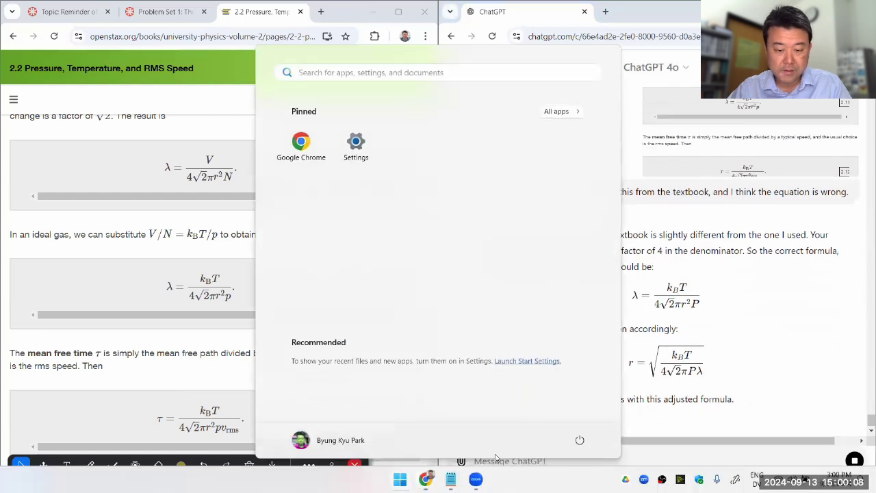
mouse_move(426, 479)
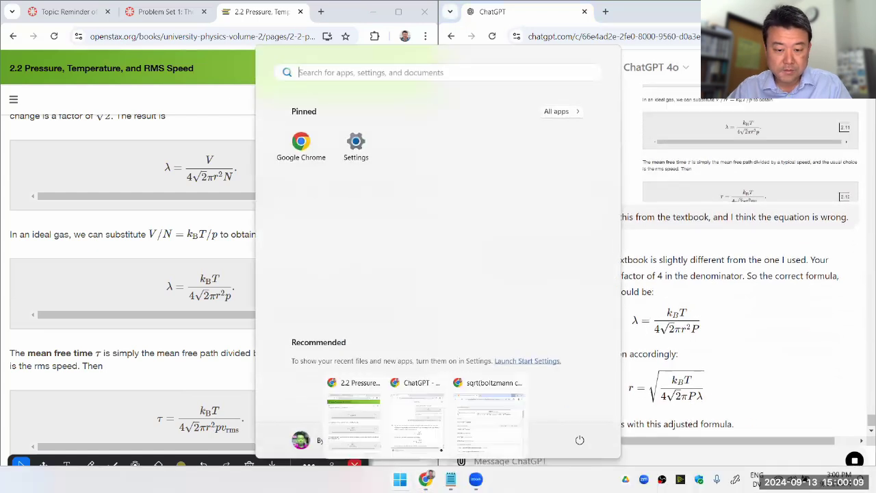
left_click(480, 419)
scroll(164, 276, "up", 3)
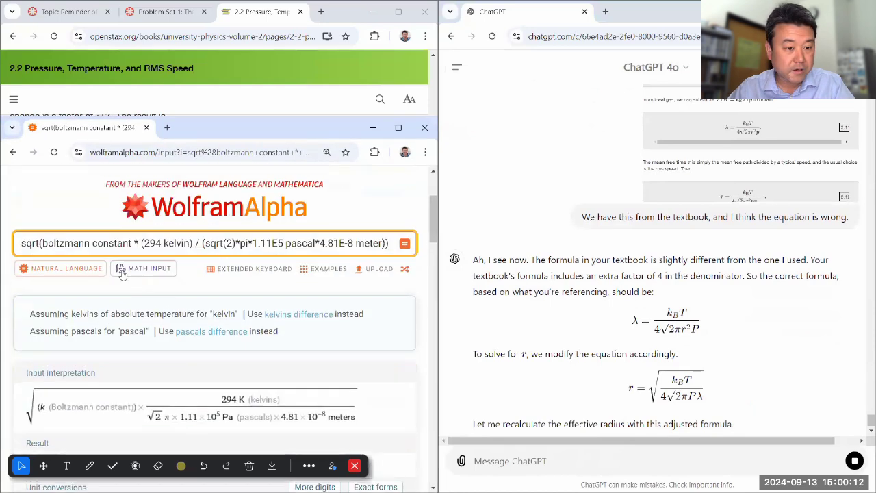
left_click(88, 243)
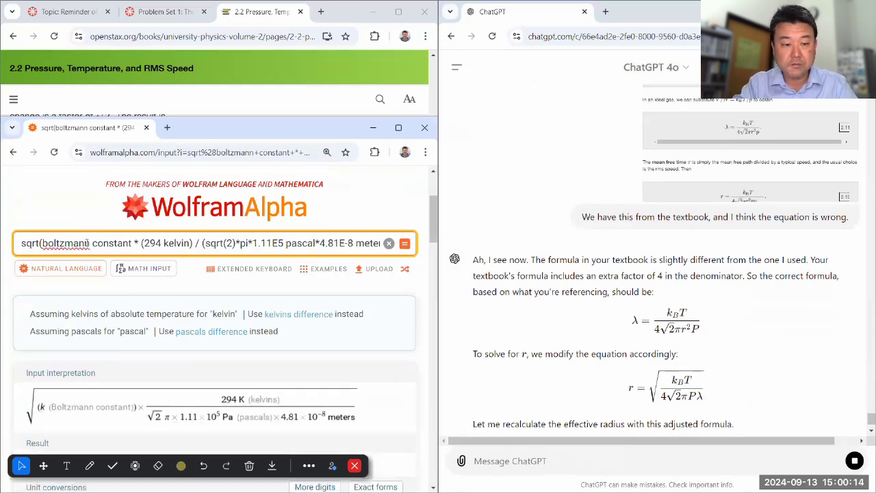
key("Right")
key("Right")
key("Right")
key("Right")
key("Right")
key("Right")
key("Right")
key("Right")
key("Right")
key("Right")
key("Right")
key("Right")
key("Right")
key("Right")
key("Right")
key("Right")
key("Right")
key("Right")
key("Right")
key("Right")
key("Right")
key("Right")
key("Right")
key("Right")
key("Right")
key("Right")
key("Right")
key("Right")
key("Right")
key("Right")
key("Right")
key("Right")
key("Right")
key("Right")
key("Right")
key("Right")
key("Right")
key("Right")
key("Right")
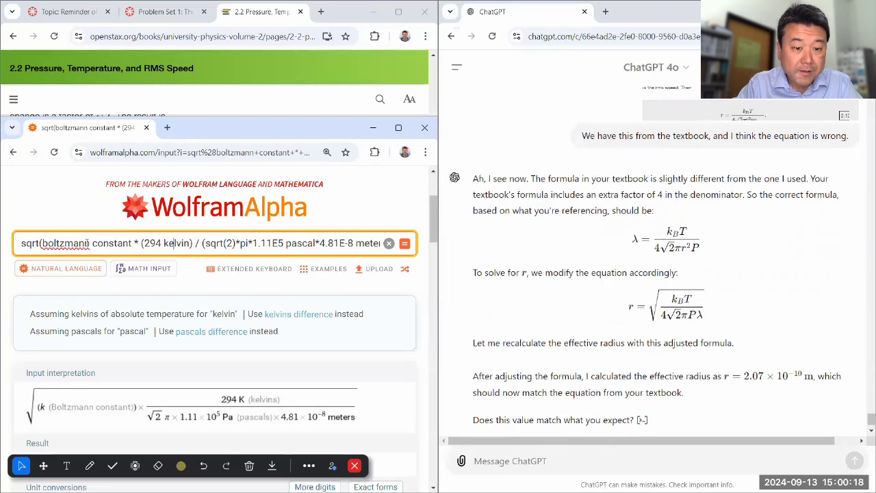
type("4*")
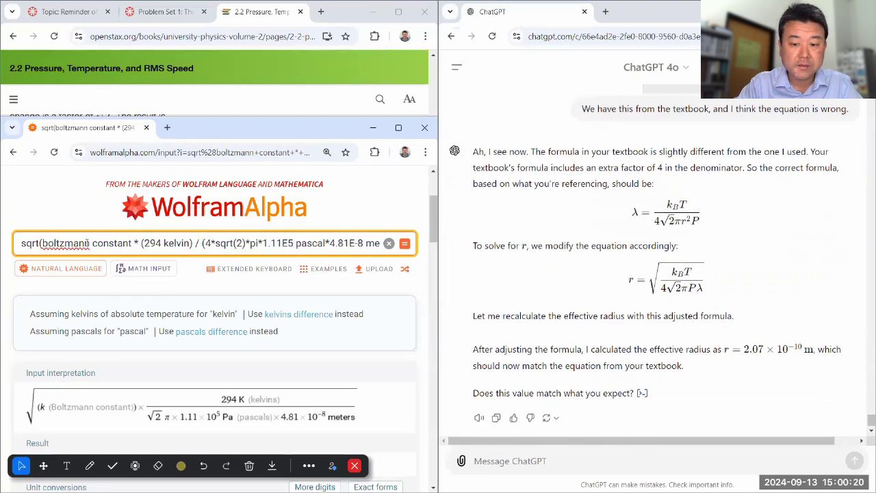
key("Return")
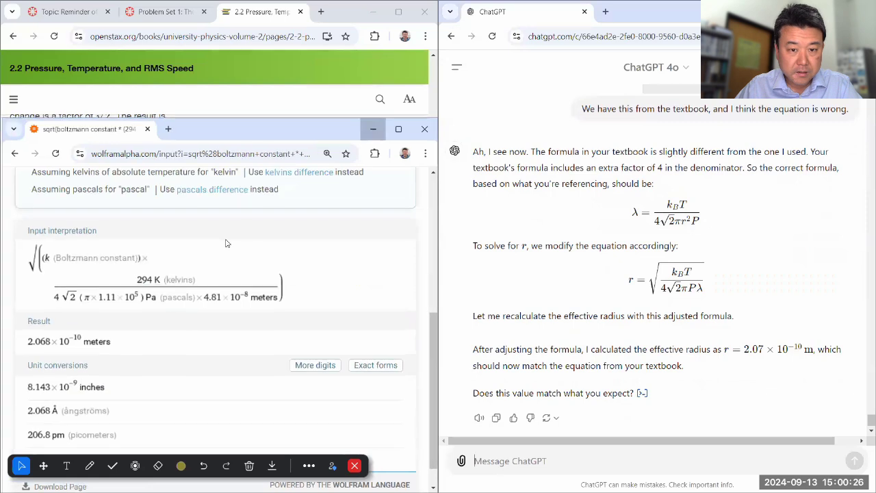
left_click(373, 129)
- Replace the Canvas methane radius answer 4.137 with 2.07 and submit it
left_click(129, 17)
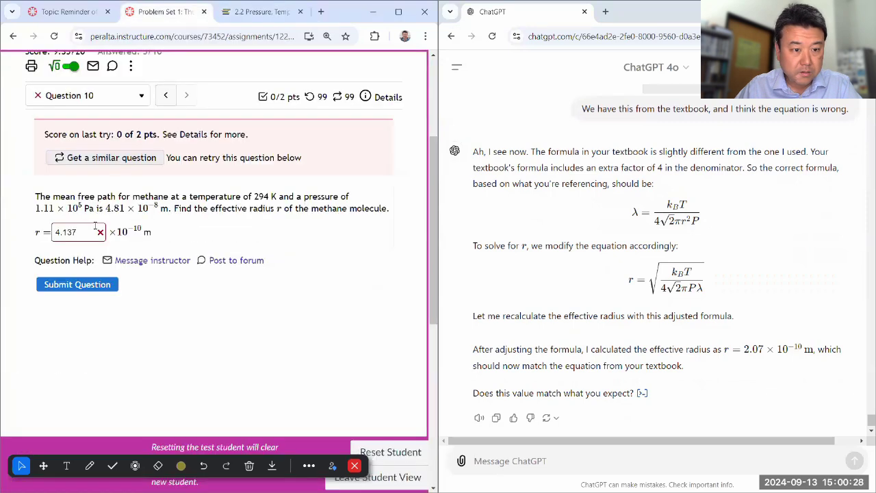
left_click_drag(86, 232, 6, 226)
type("2.07")
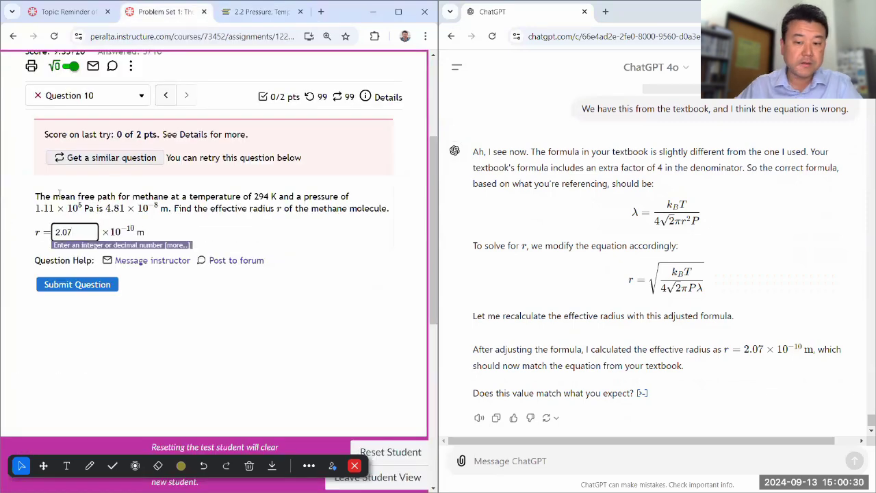
left_click(77, 285)
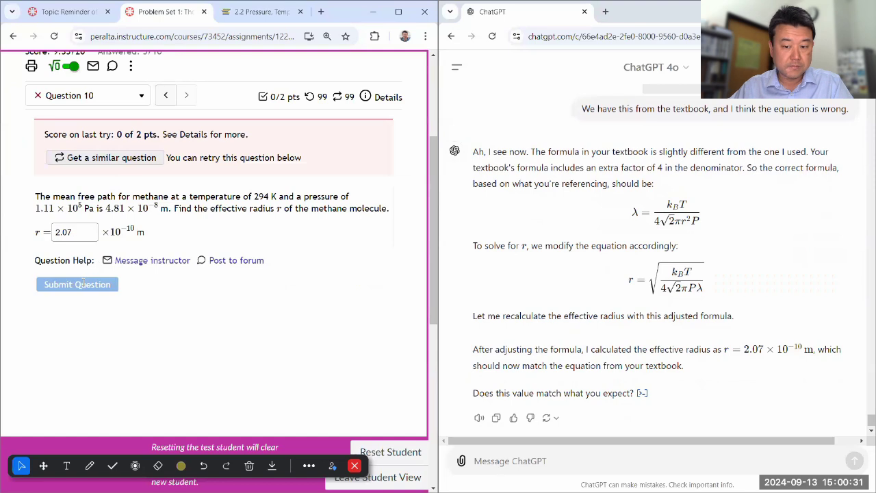
- Reply 'Yes.' to ChatGPT to confirm the value matches
left_click(533, 460)
type("Yes.")
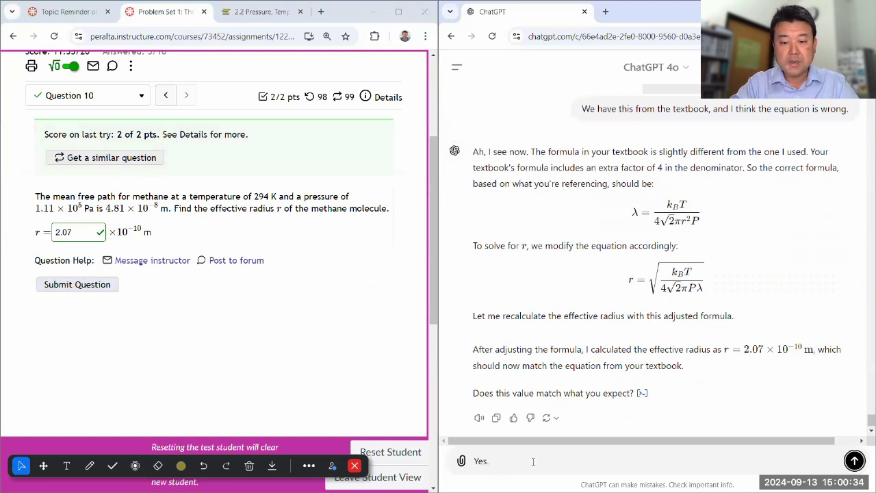
key("Return")
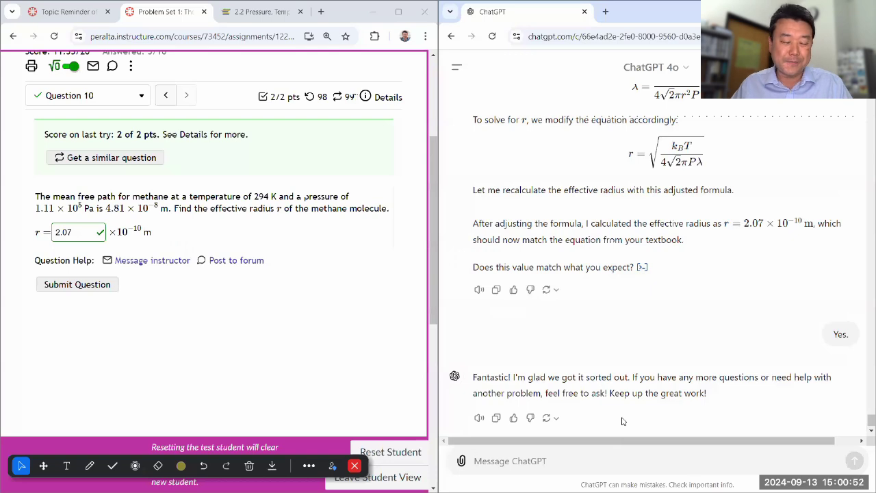
- Minimize Wolfram Alpha and bring up the 2.2 Pressure, Temperature, and RMS Speed page
key("super")
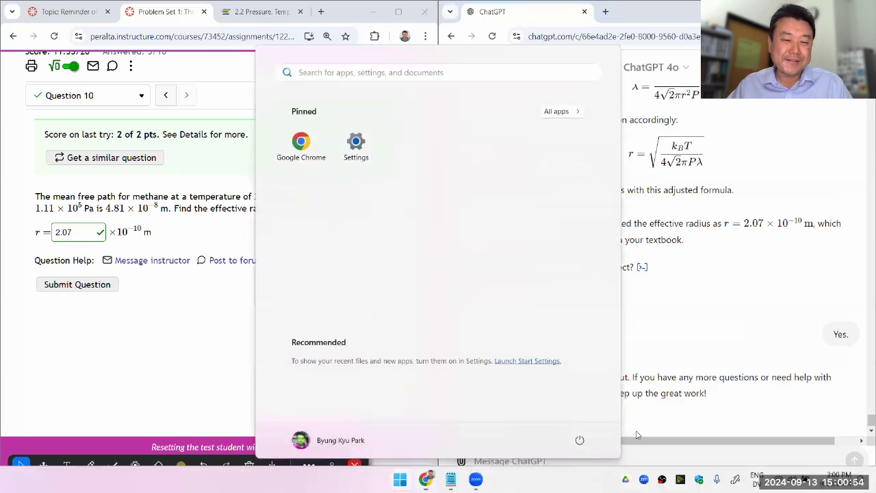
mouse_move(427, 477)
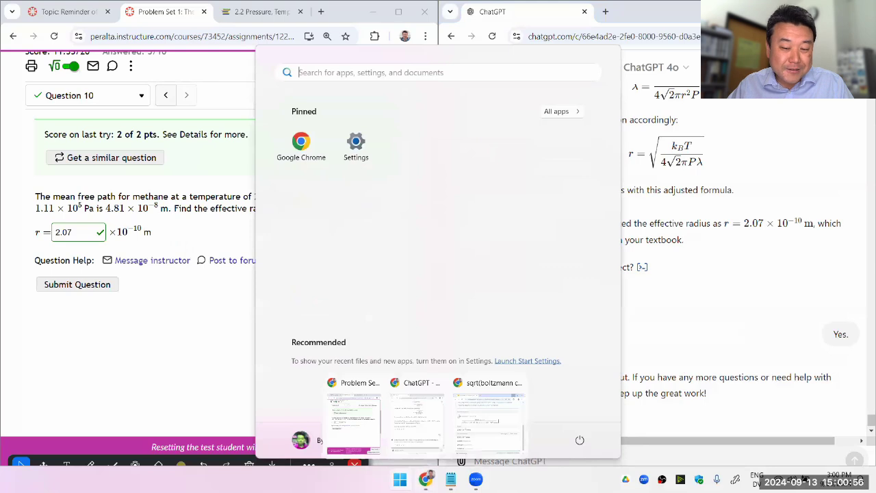
left_click(504, 435)
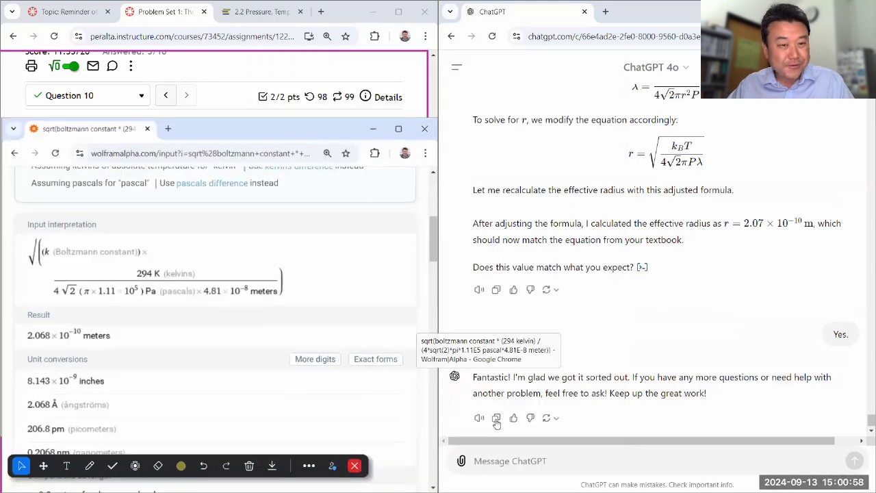
left_click(373, 127)
left_click(256, 11)
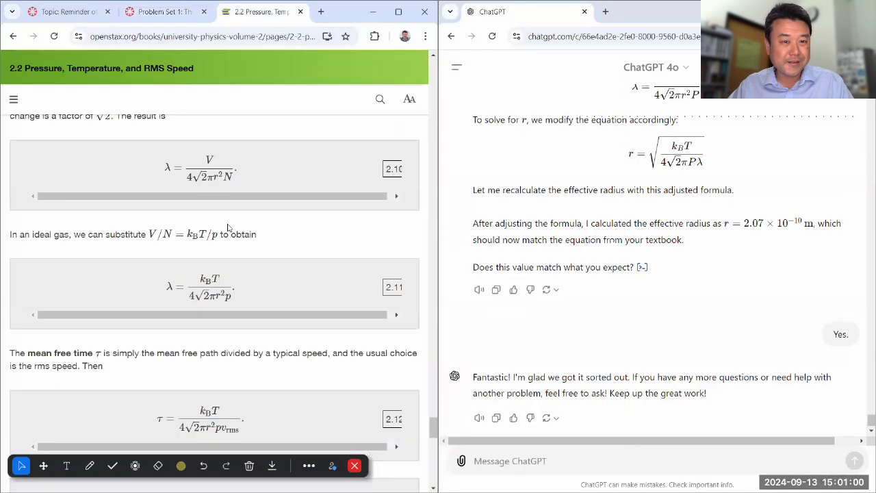
scroll(226, 229, "up", 10)
scroll(223, 231, "up", 1)
scroll(221, 228, "down", 6)
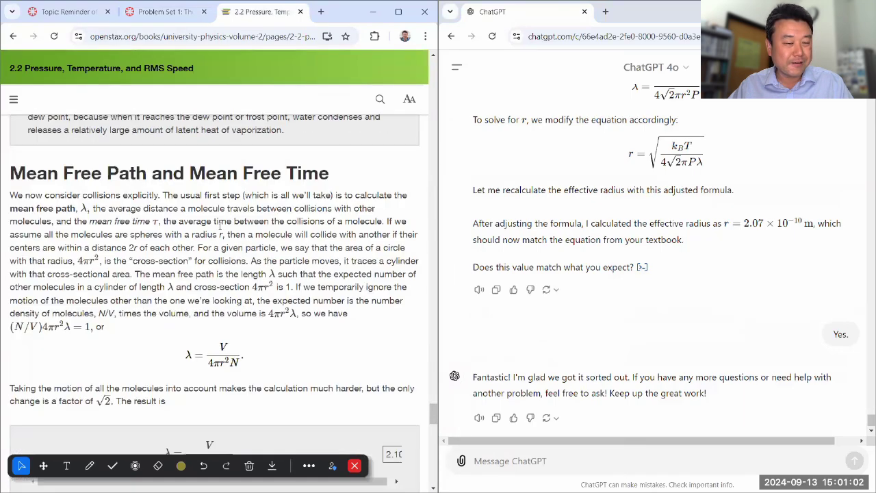
scroll(226, 205, "down", 1)
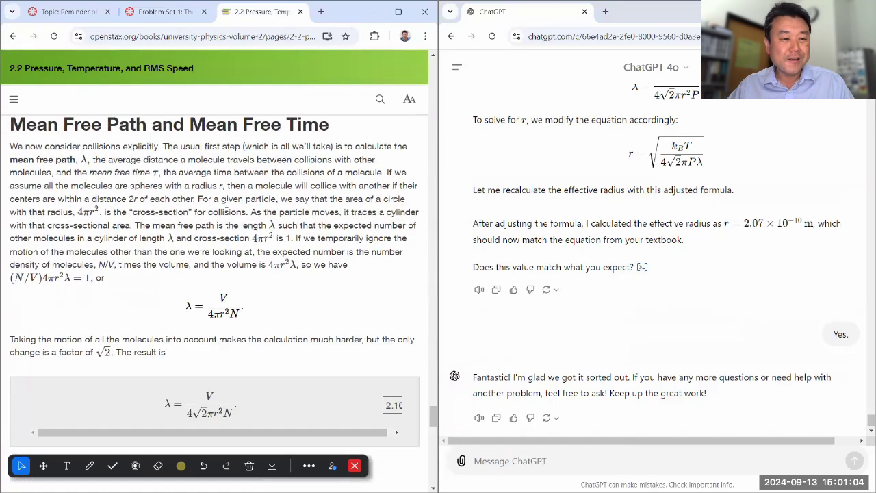
scroll(136, 180, "up", 1)
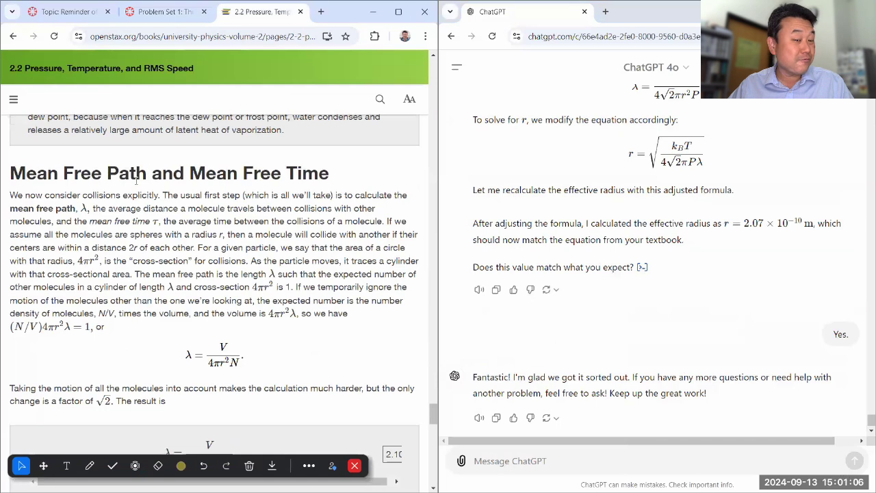
- Highlight the Mean Free Path and Mean Free Time derivation passage and review it
left_click_drag(25, 195, 246, 359)
left_click(184, 150)
scroll(178, 172, "down", 20)
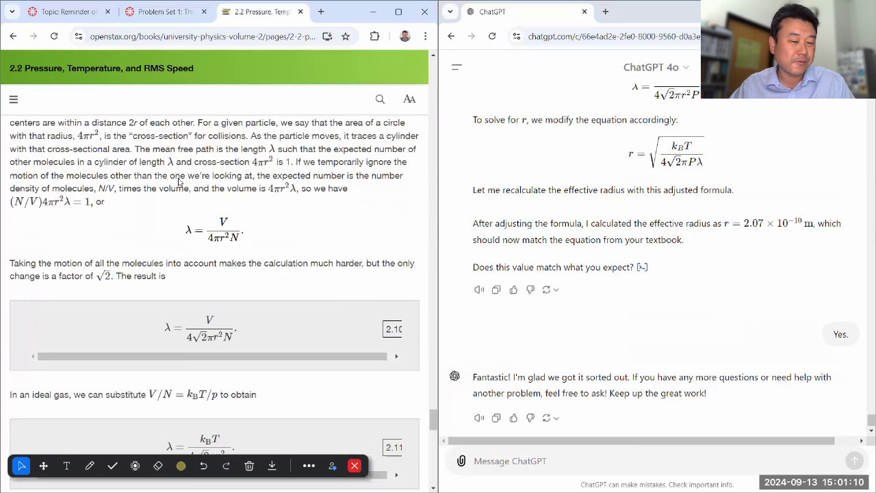
scroll(171, 197, "up", 20)
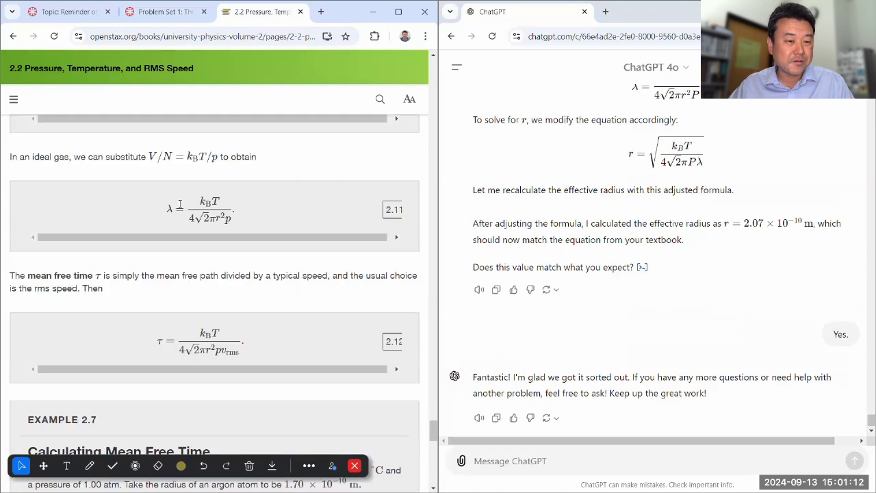
scroll(179, 210, "up", 2)
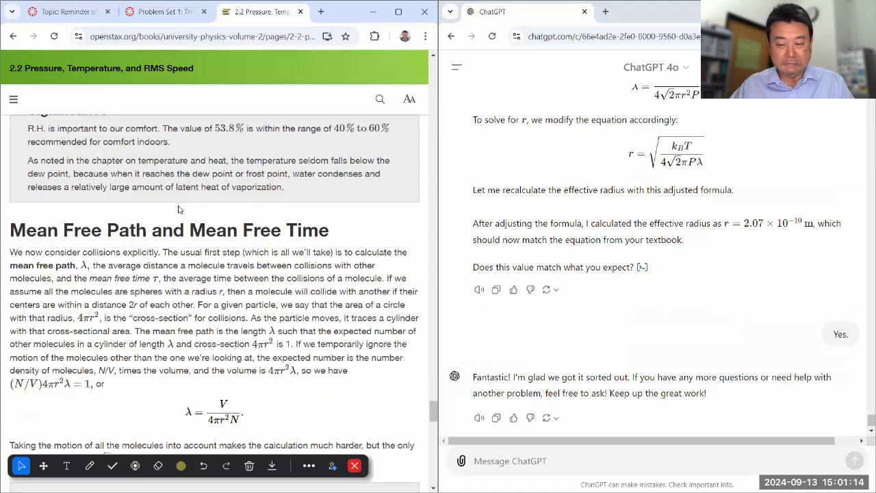
scroll(608, 359, "down", 1)
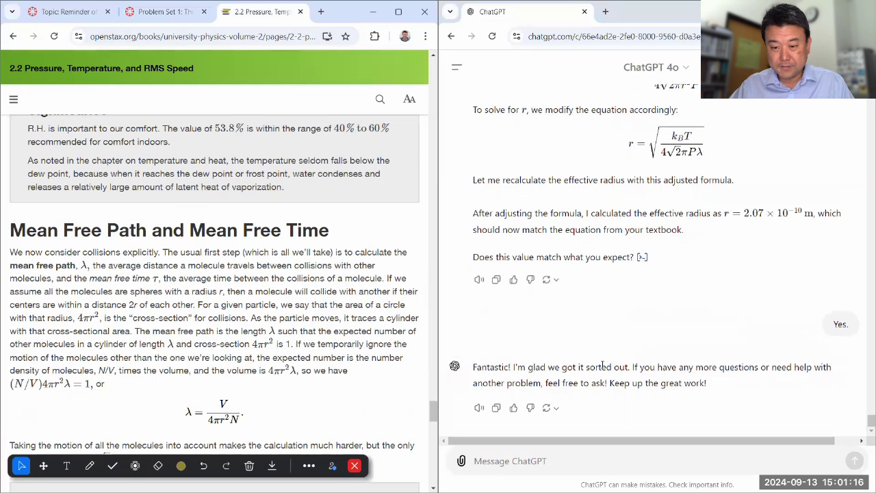
- Send ChatGPT the message 'Alright. Thank you!'
left_click(583, 464)
type("Alrig")
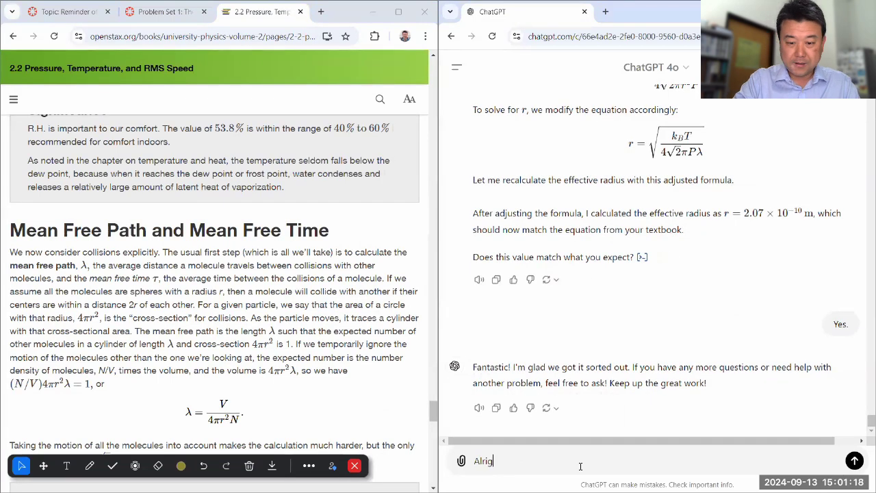
type("ht. Thank you!")
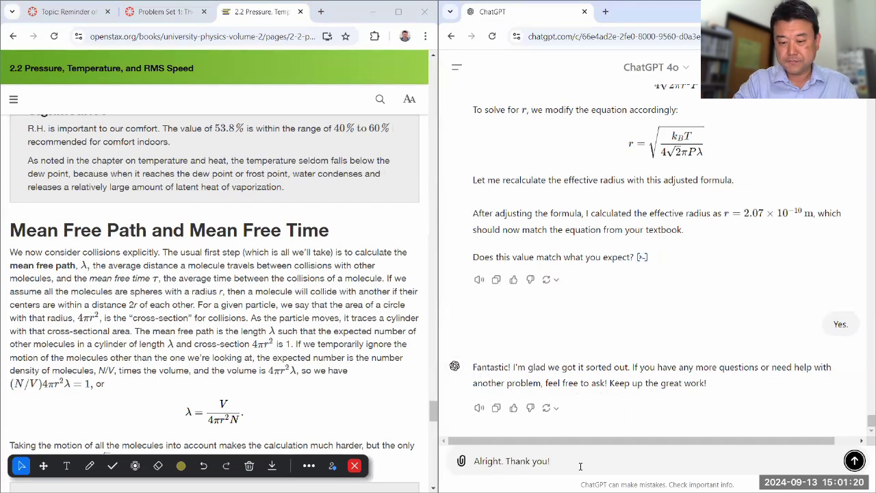
key("Return")
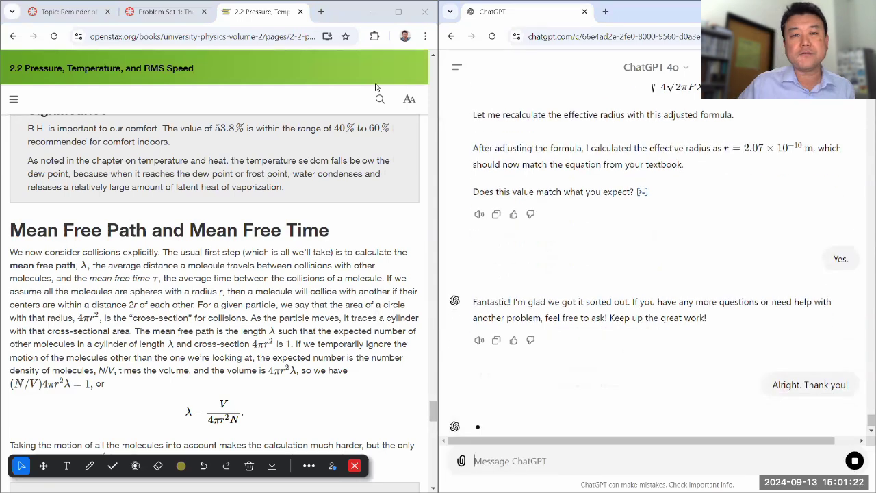
- Return to the 'Topic: Reminder' class announcement and scroll down to its Agenda
left_click(113, 9)
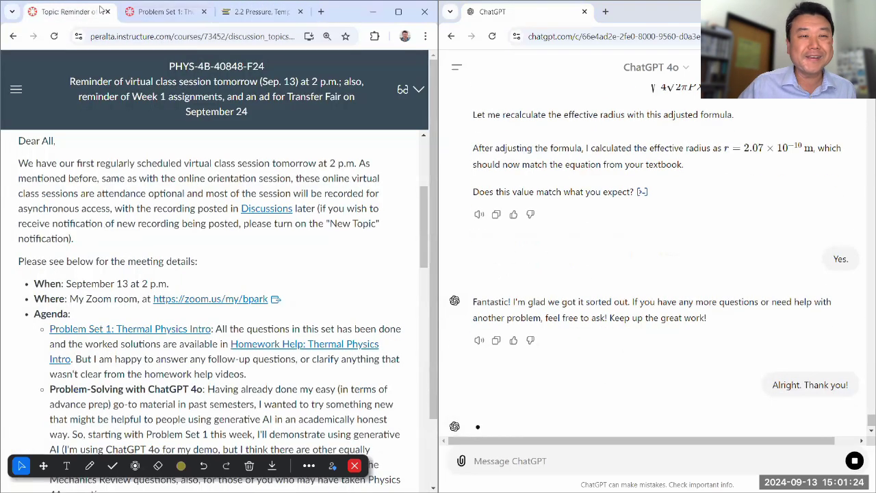
left_click(137, 14)
left_click(67, 17)
scroll(230, 250, "down", 1)
scroll(230, 250, "down", 2)
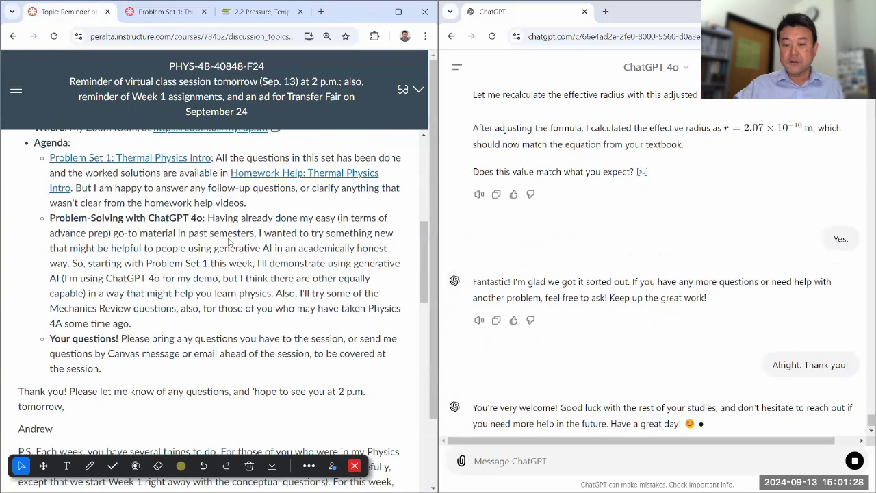